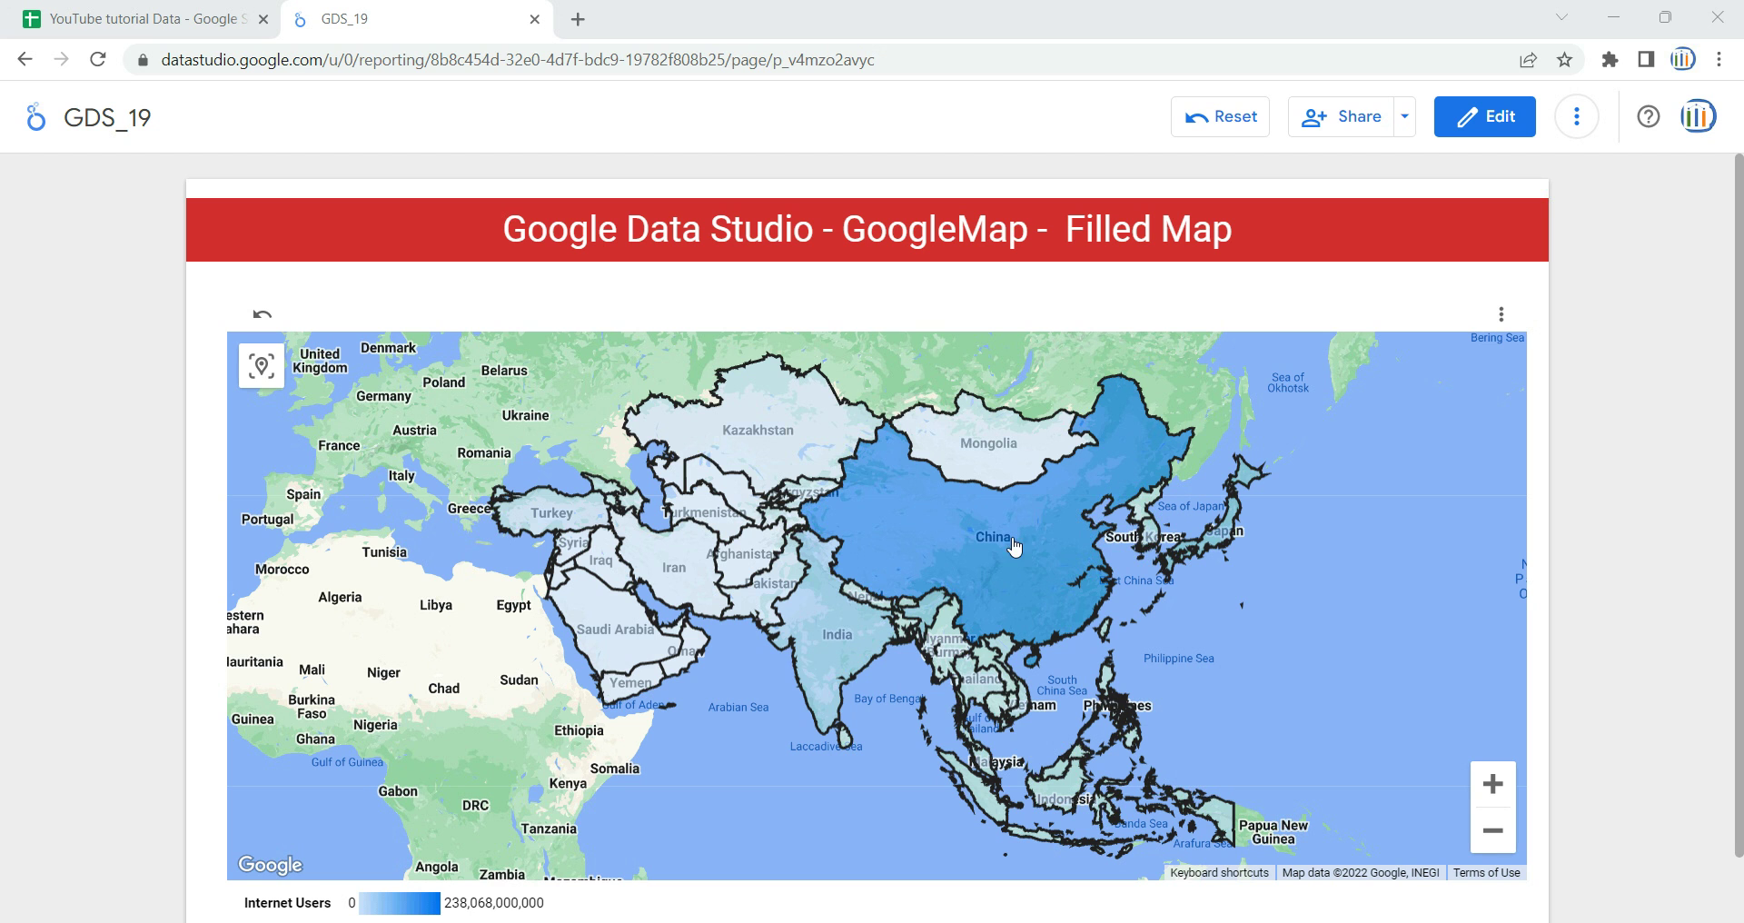
Examine the Internet Users tooltips of China, India, Kazakhstan and neighbouring countries on the filled map
{"action": "mouse_move", "coordinate": [968, 629]}
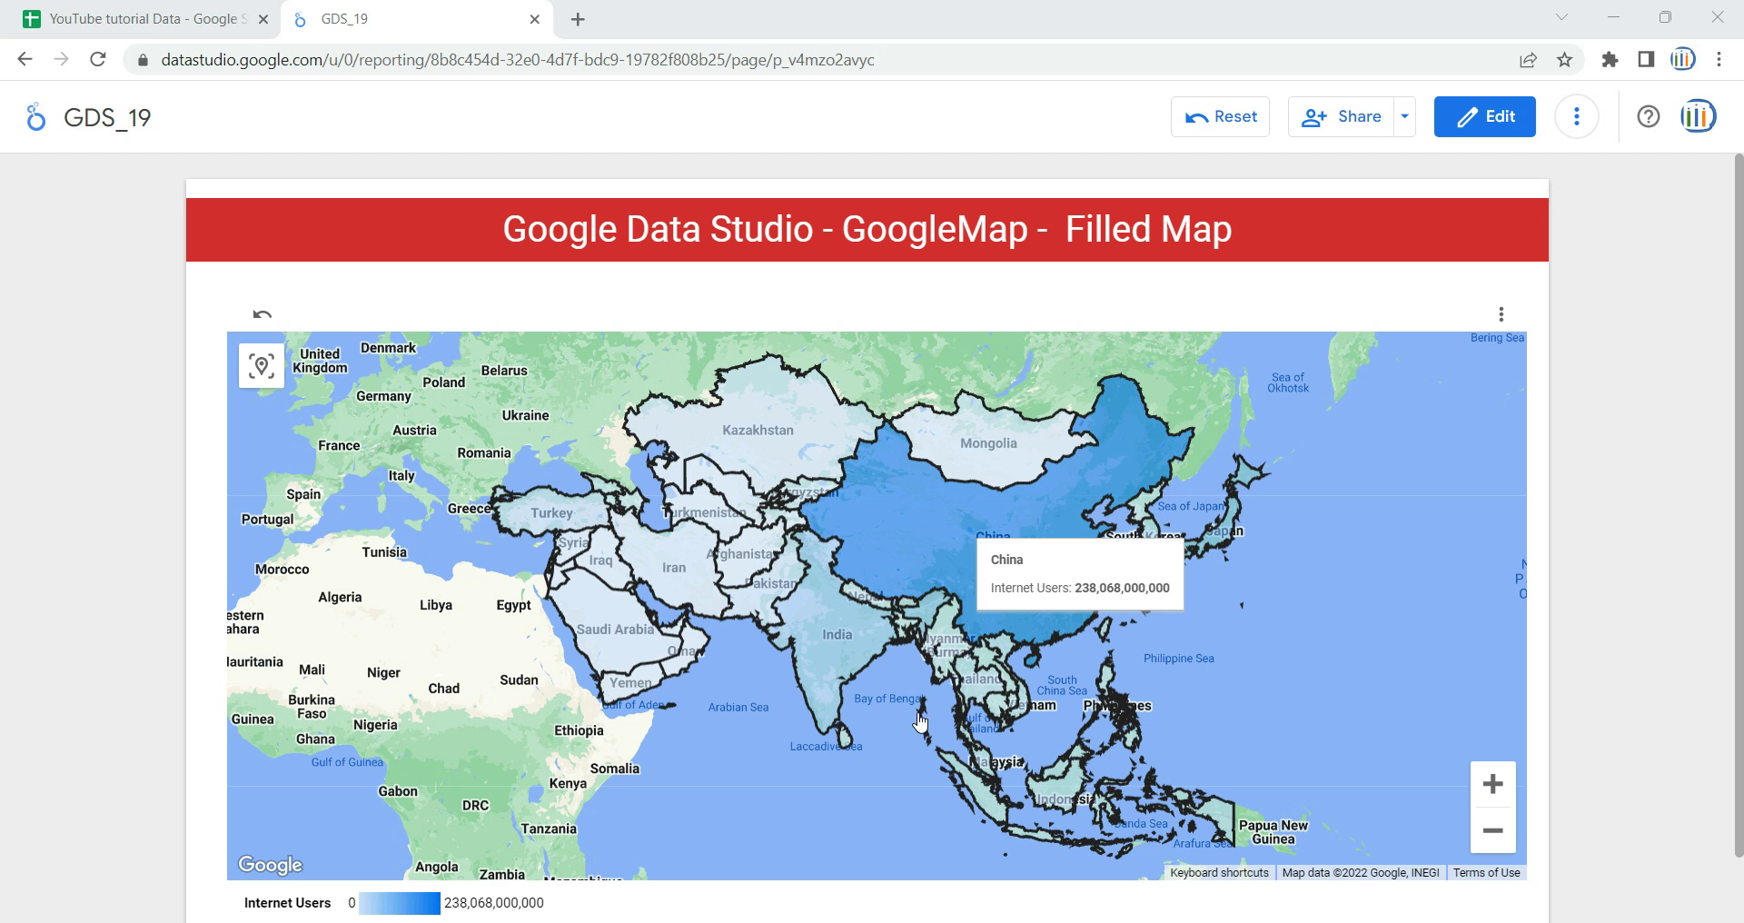
{"action": "mouse_move", "coordinate": [841, 669]}
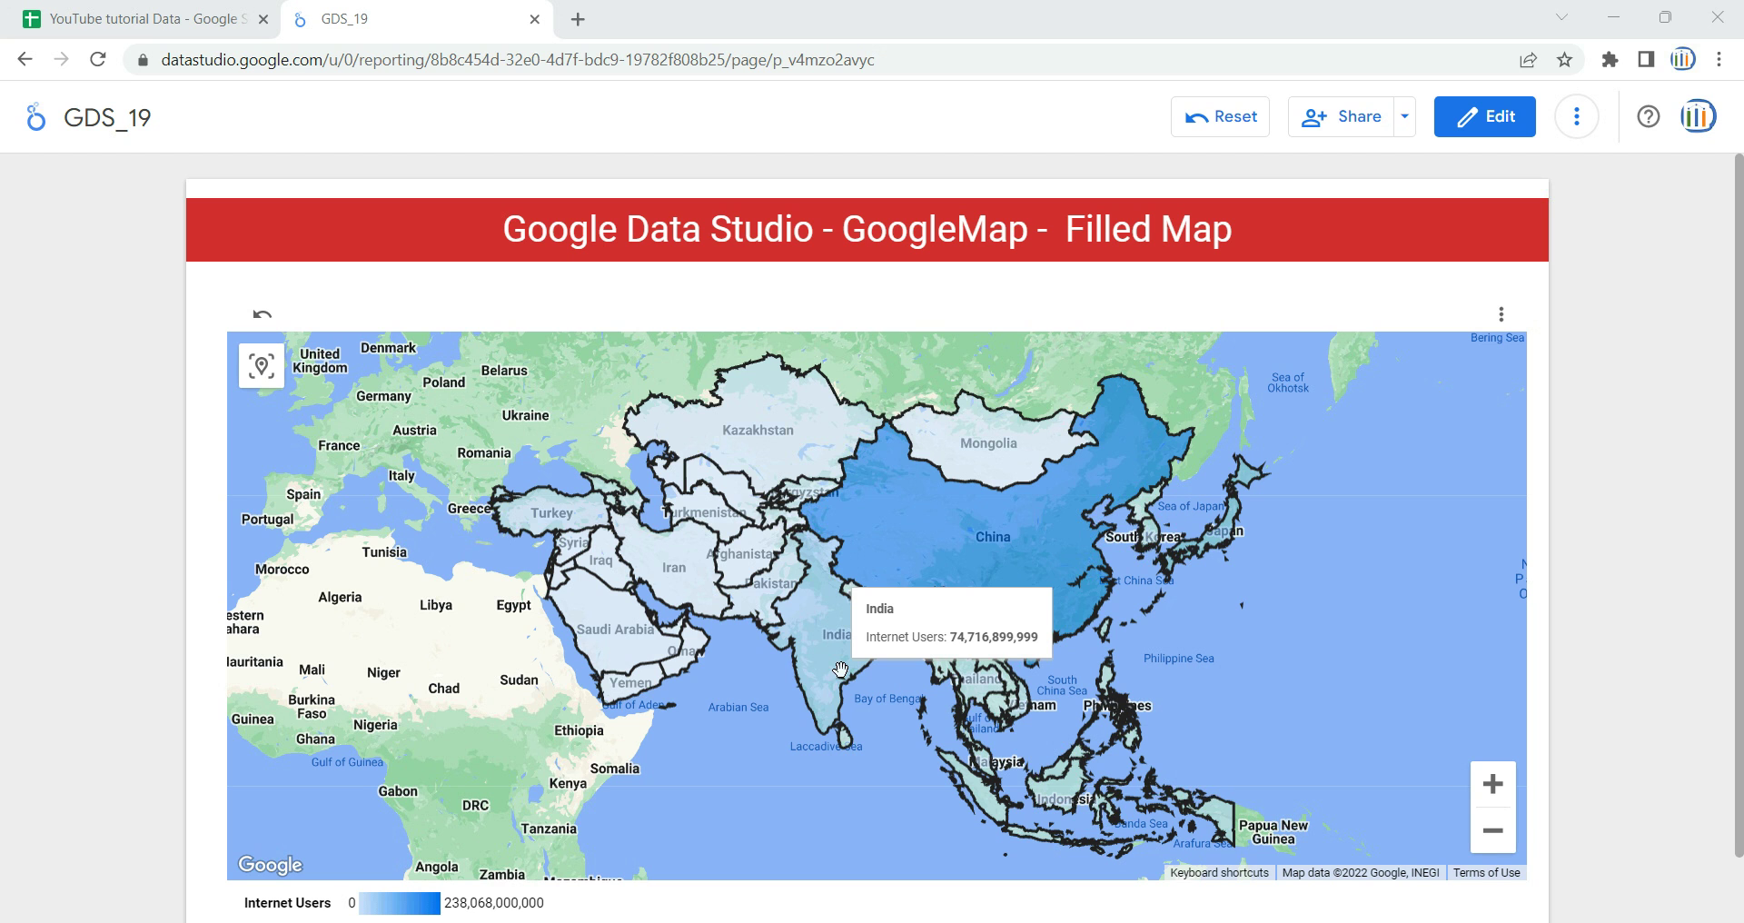
{"action": "mouse_move", "coordinate": [972, 574]}
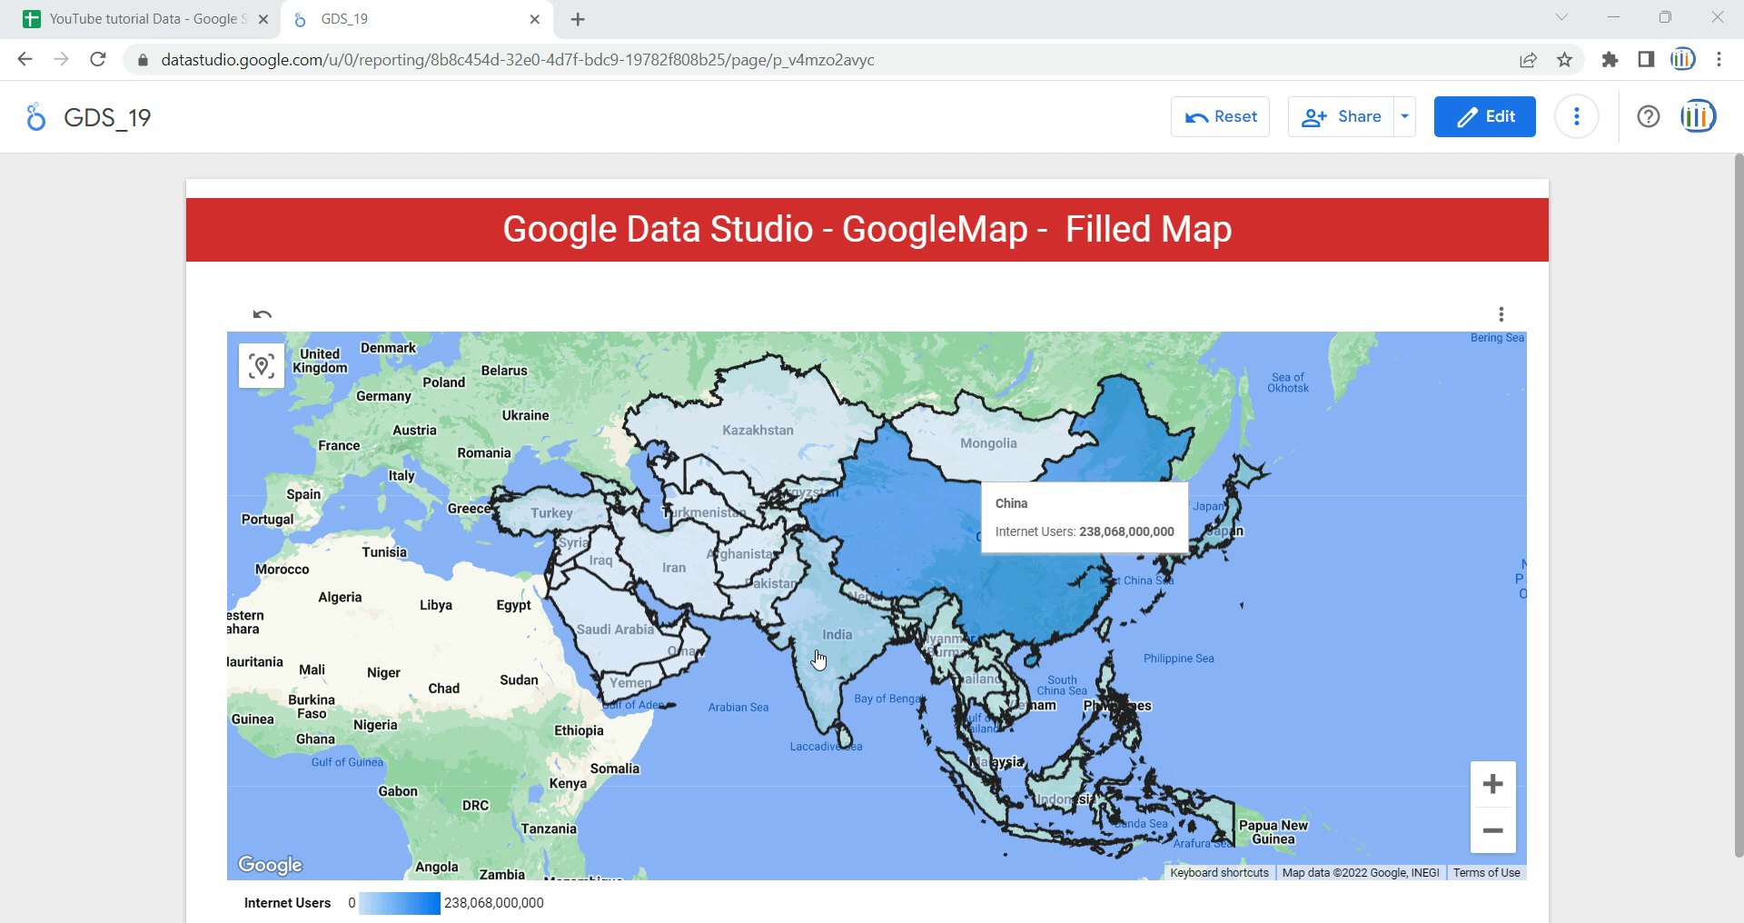
{"action": "mouse_move", "coordinate": [802, 587]}
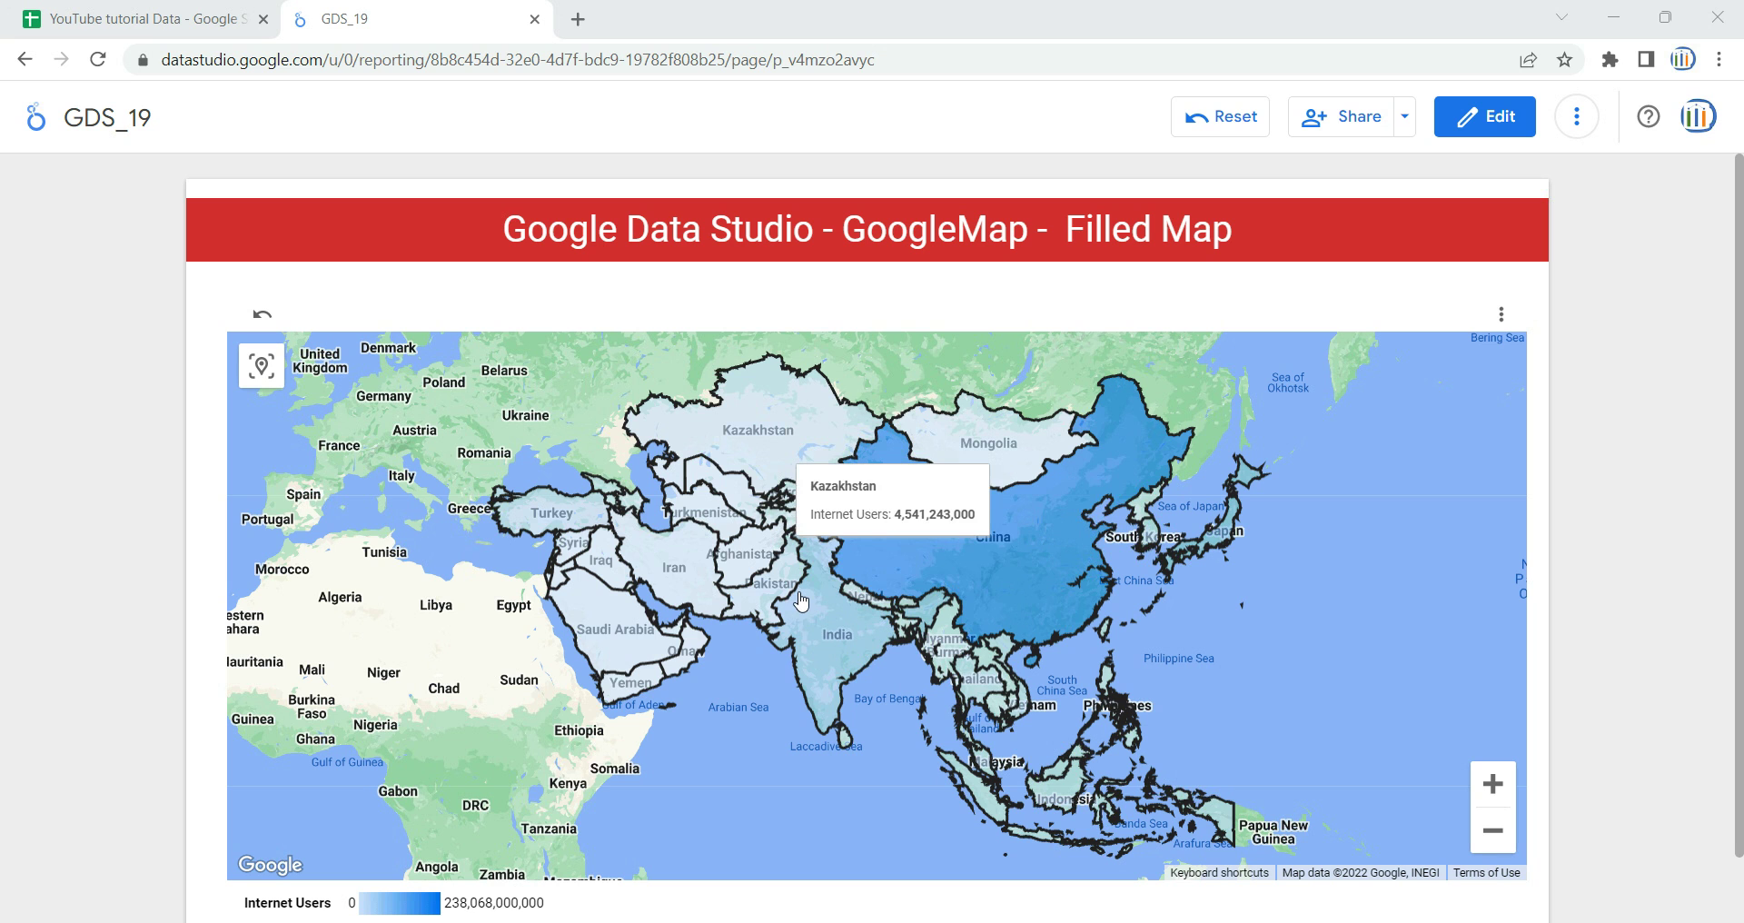
{"action": "mouse_move", "coordinate": [1066, 525]}
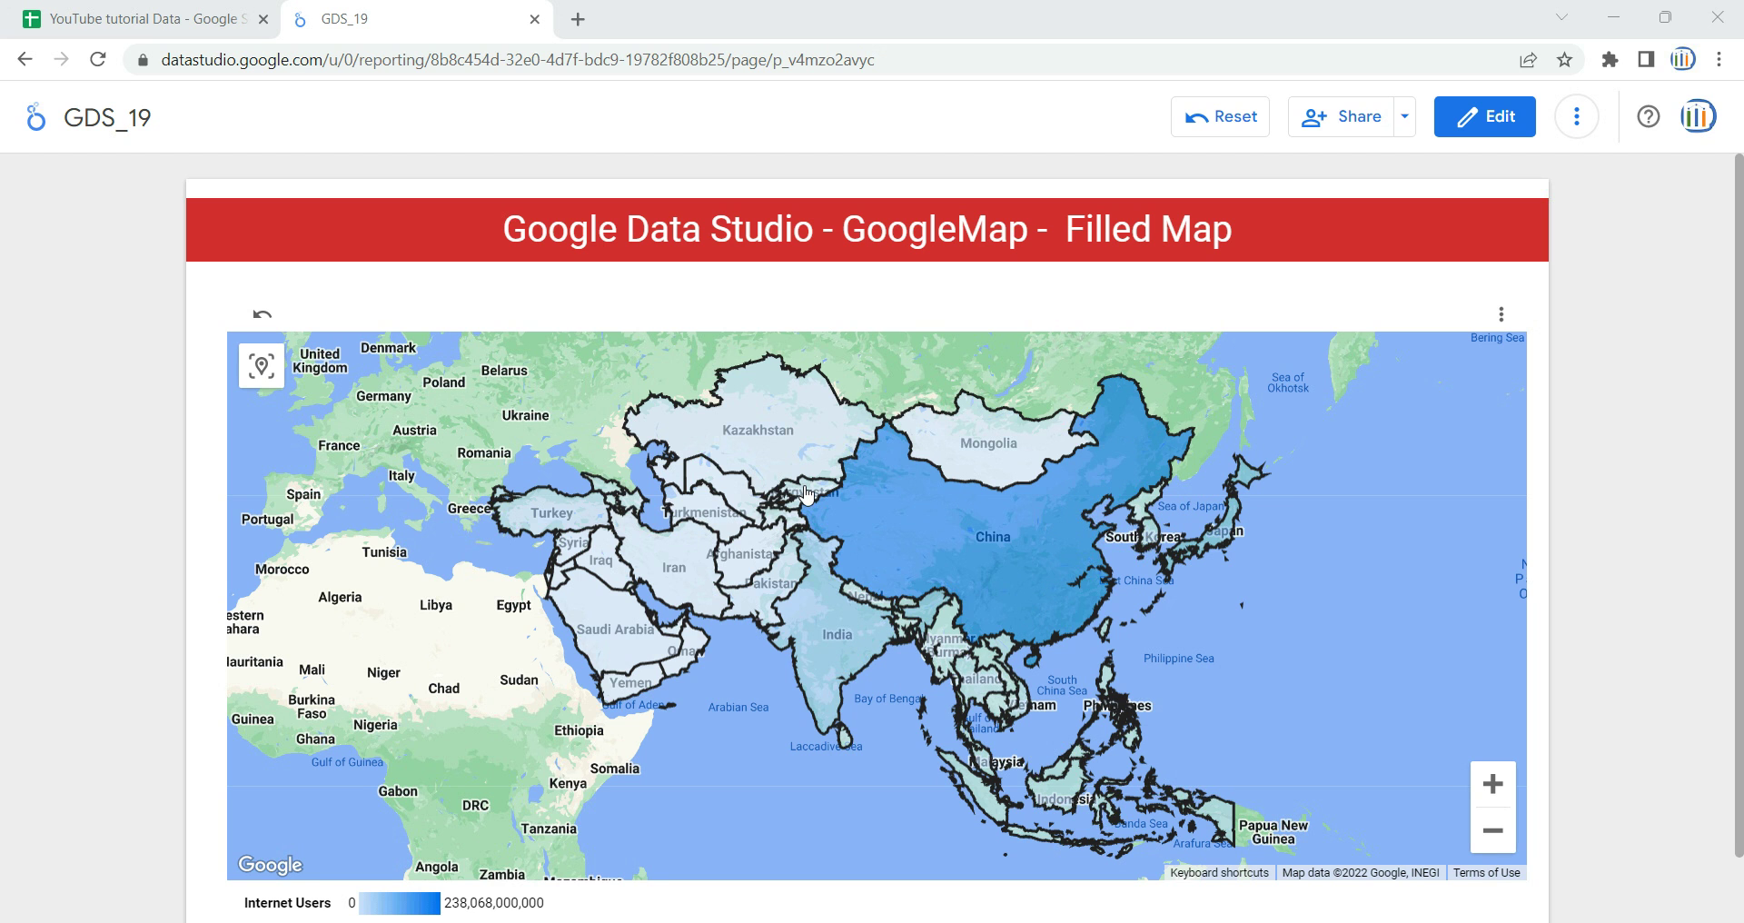
{"action": "mouse_move", "coordinate": [834, 535]}
{"action": "mouse_move", "coordinate": [924, 550]}
{"action": "mouse_move", "coordinate": [1135, 505]}
{"action": "mouse_move", "coordinate": [1054, 589]}
Switch to the Google Sheets source data and review the GDS_18 country name, country code, capital, Internet Hosts and Internet Users columns
{"action": "left_click", "coordinate": [263, 20]}
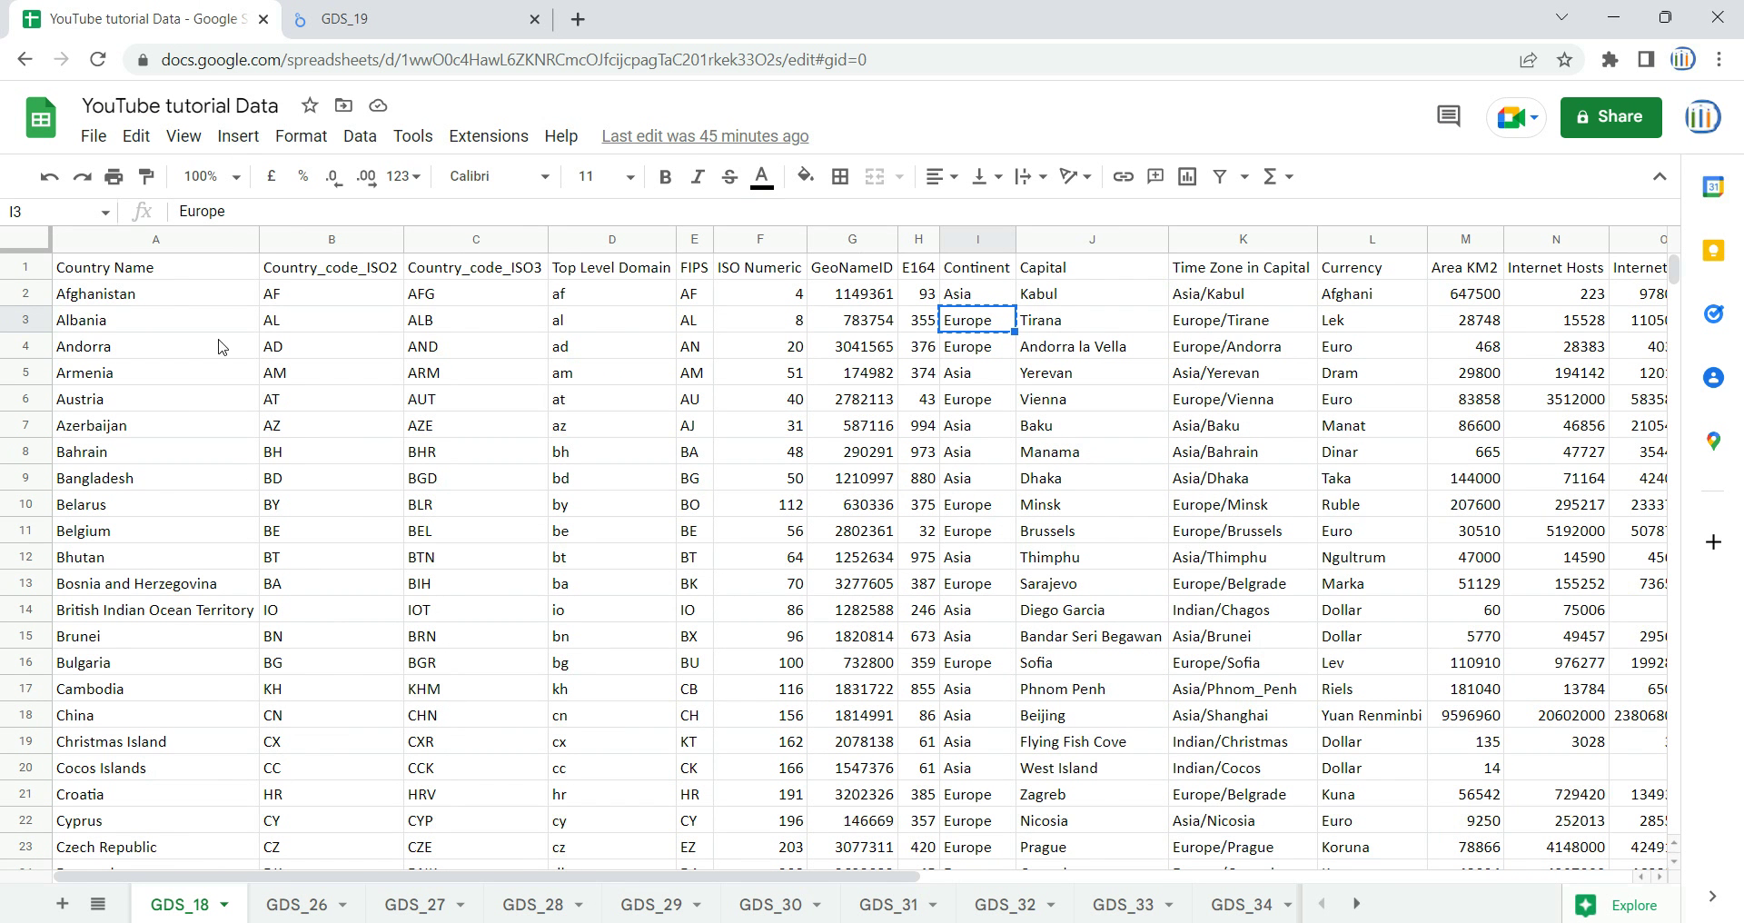
{"action": "left_click", "coordinate": [171, 241]}
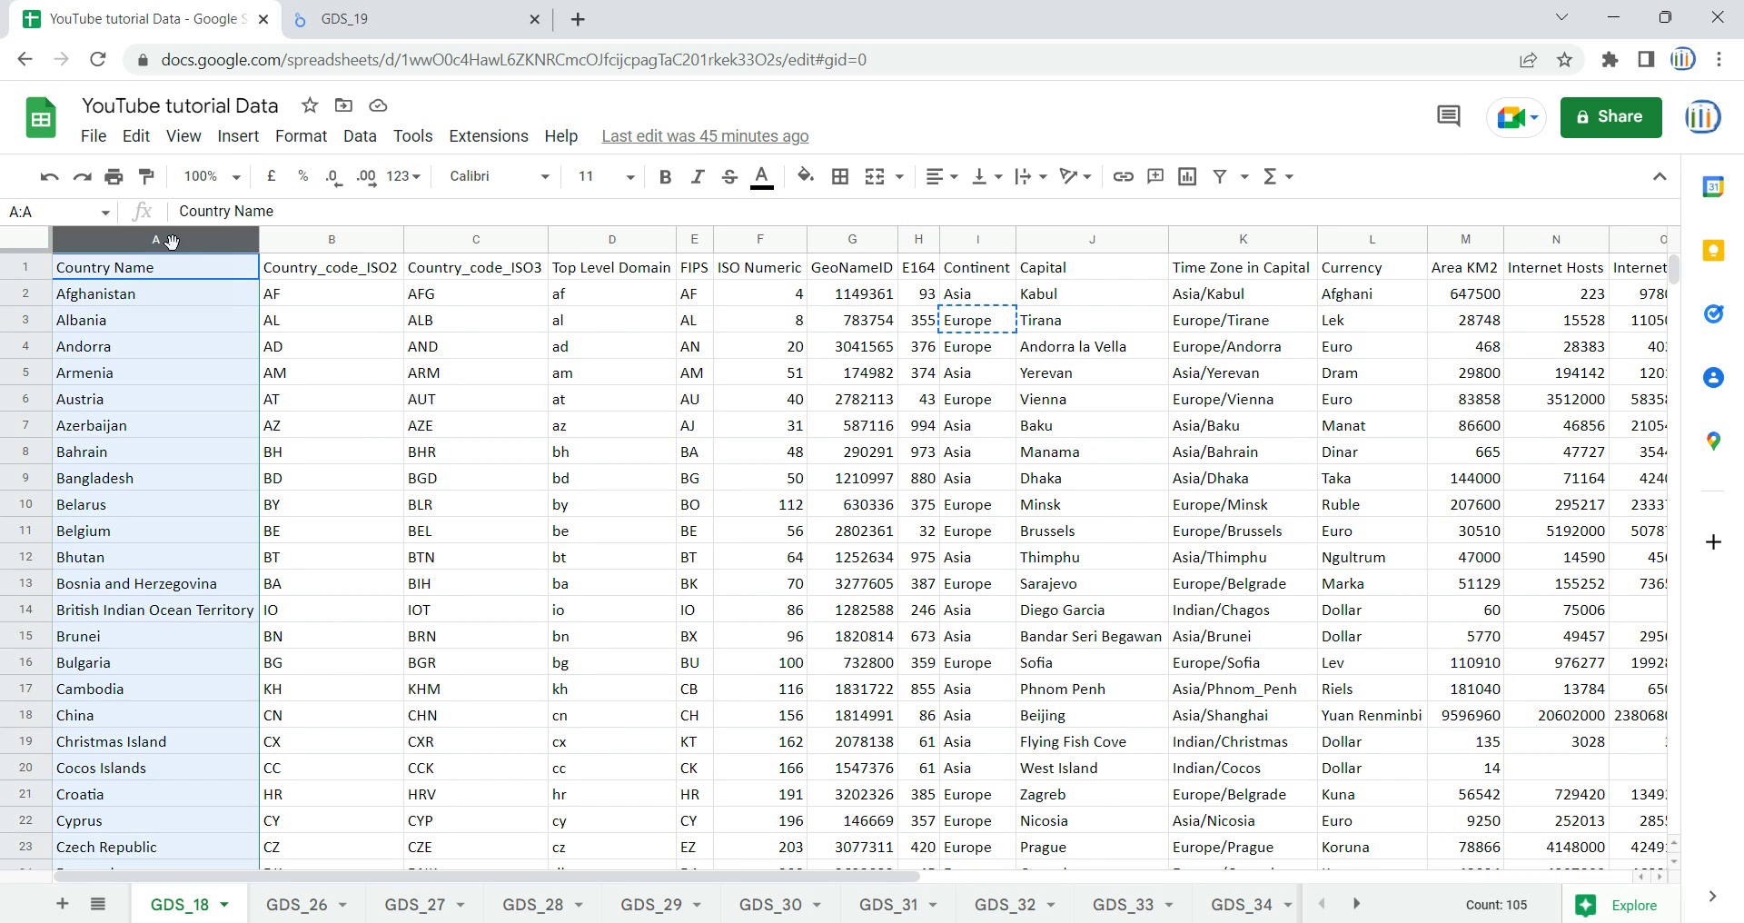
{"action": "left_click", "coordinate": [332, 240]}
{"action": "left_click", "coordinate": [474, 241]}
{"action": "left_click_drag", "start_coordinate": [474, 241], "coordinate": [996, 250]}
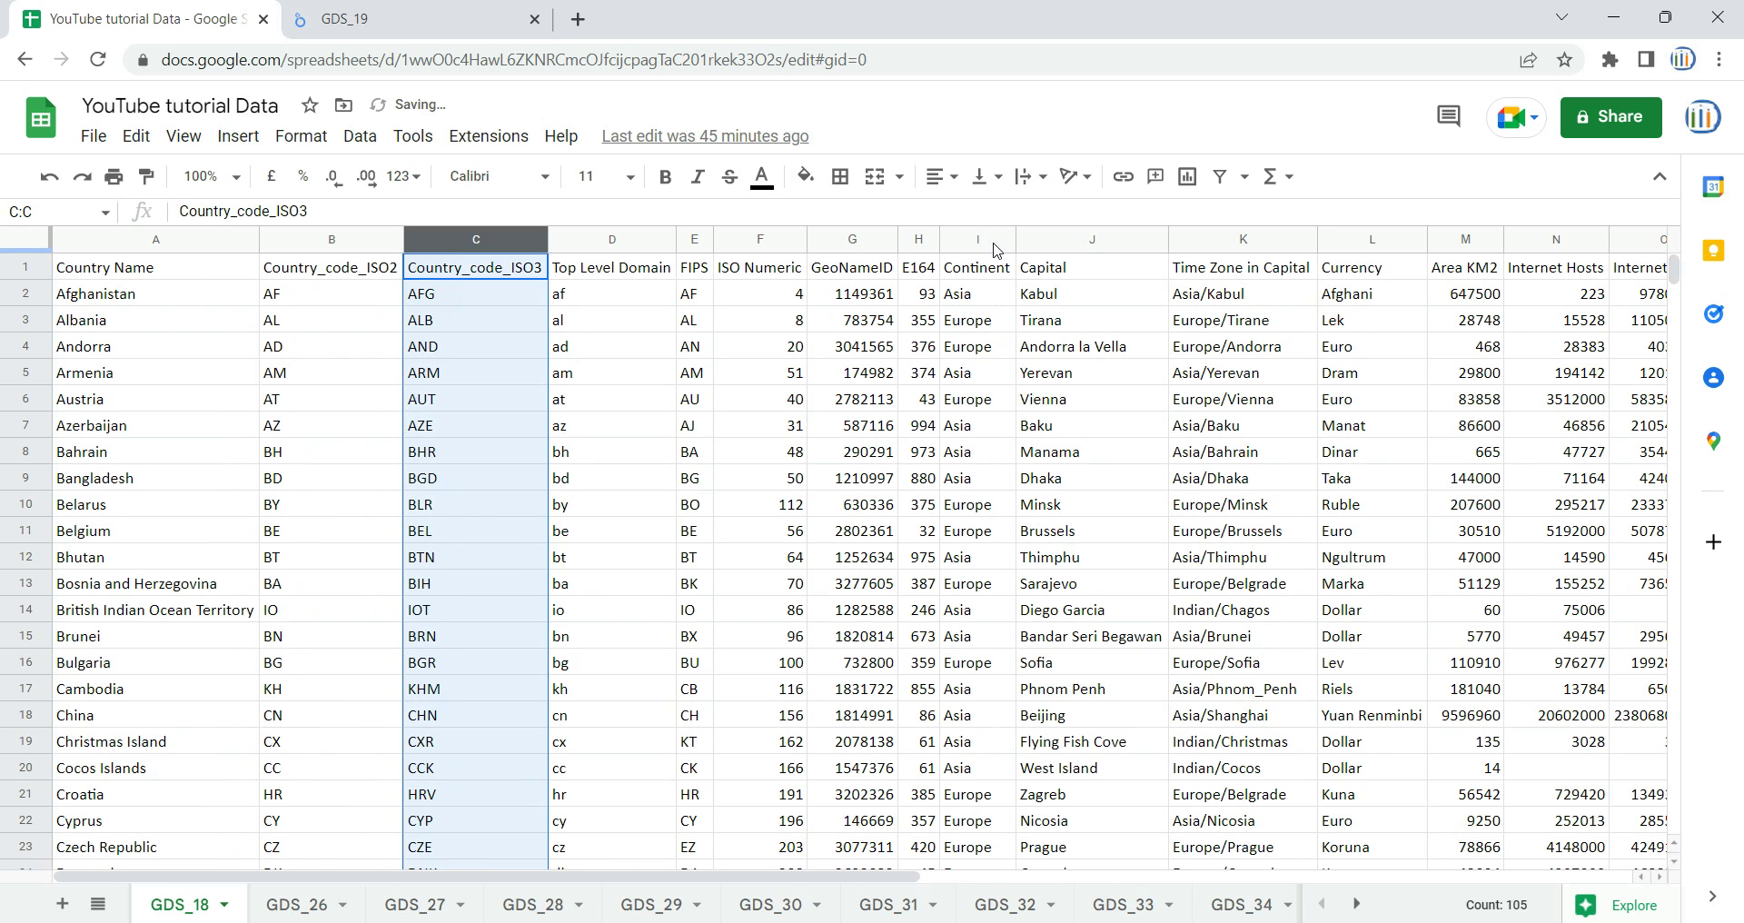
{"action": "left_click", "coordinate": [1062, 240]}
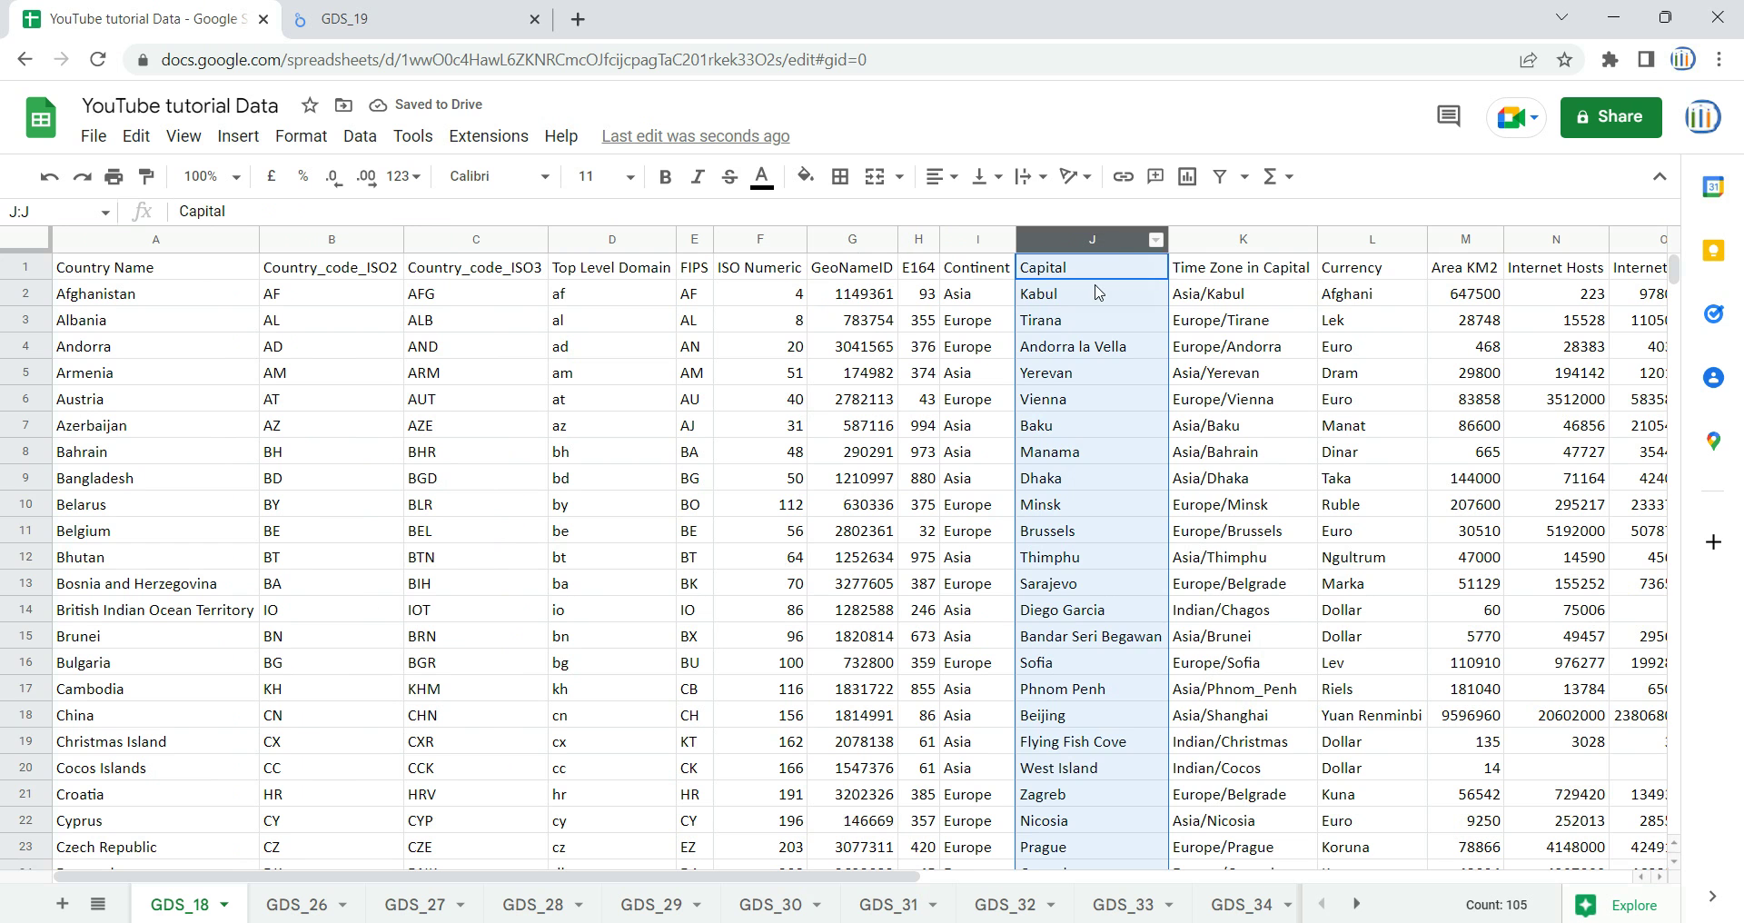
{"action": "left_click", "coordinate": [1457, 272]}
{"action": "scroll", "coordinate": [1457, 272], "scroll_direction": "right", "scroll_amount": 1}
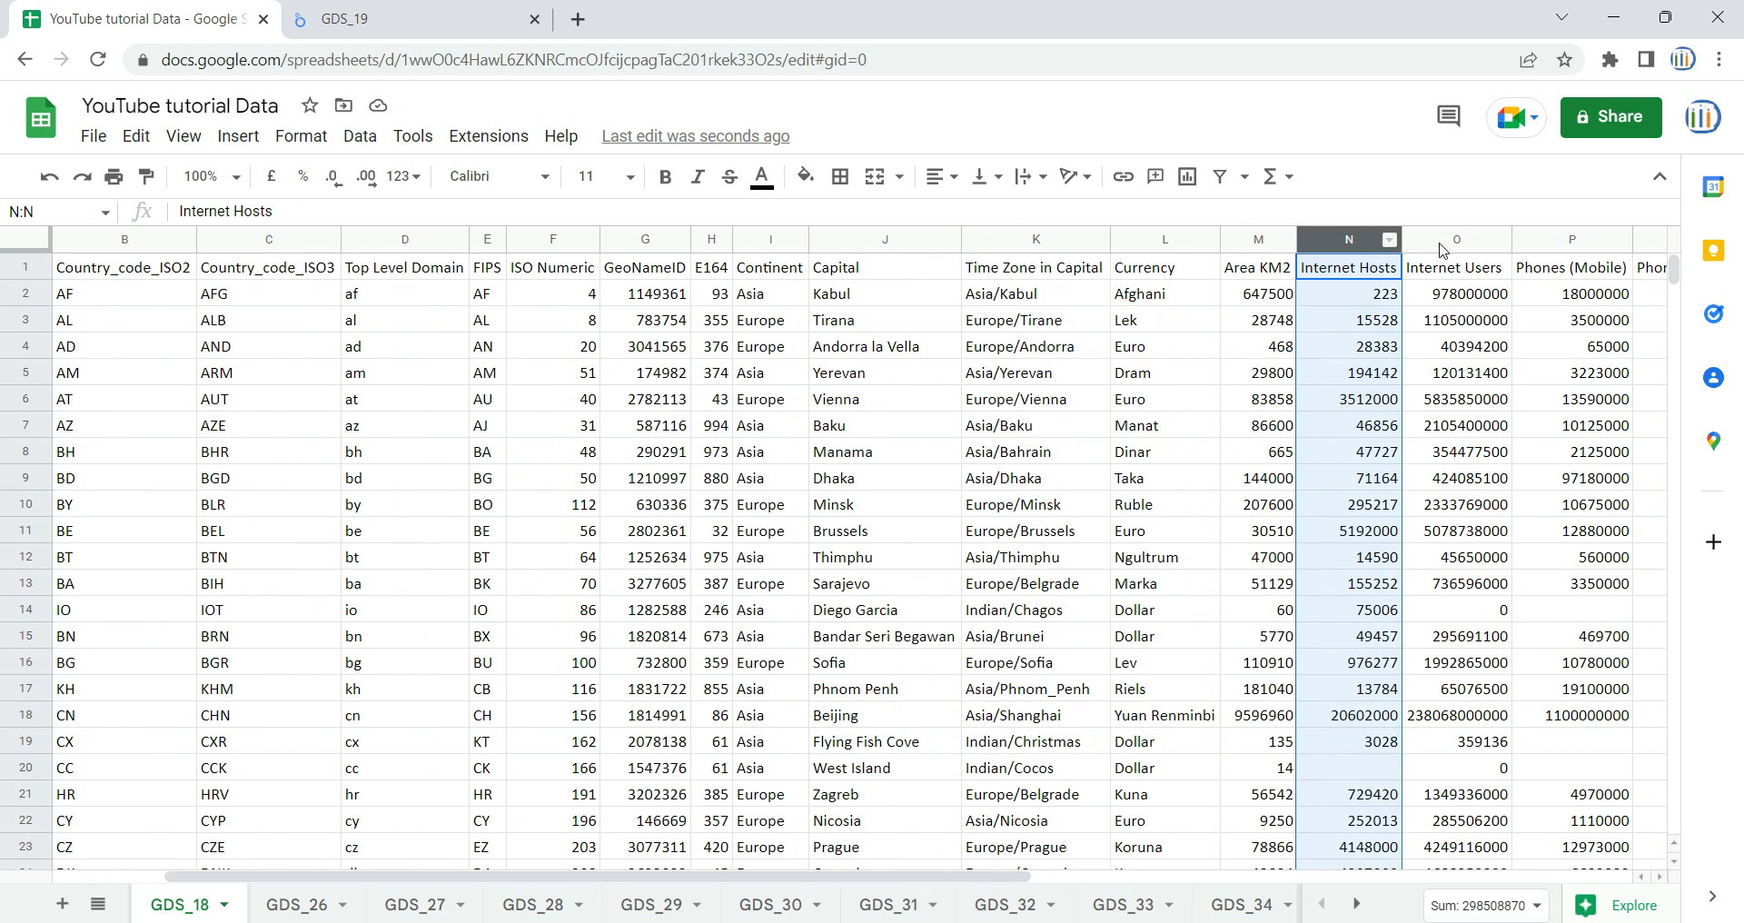
{"action": "left_click", "coordinate": [1450, 236]}
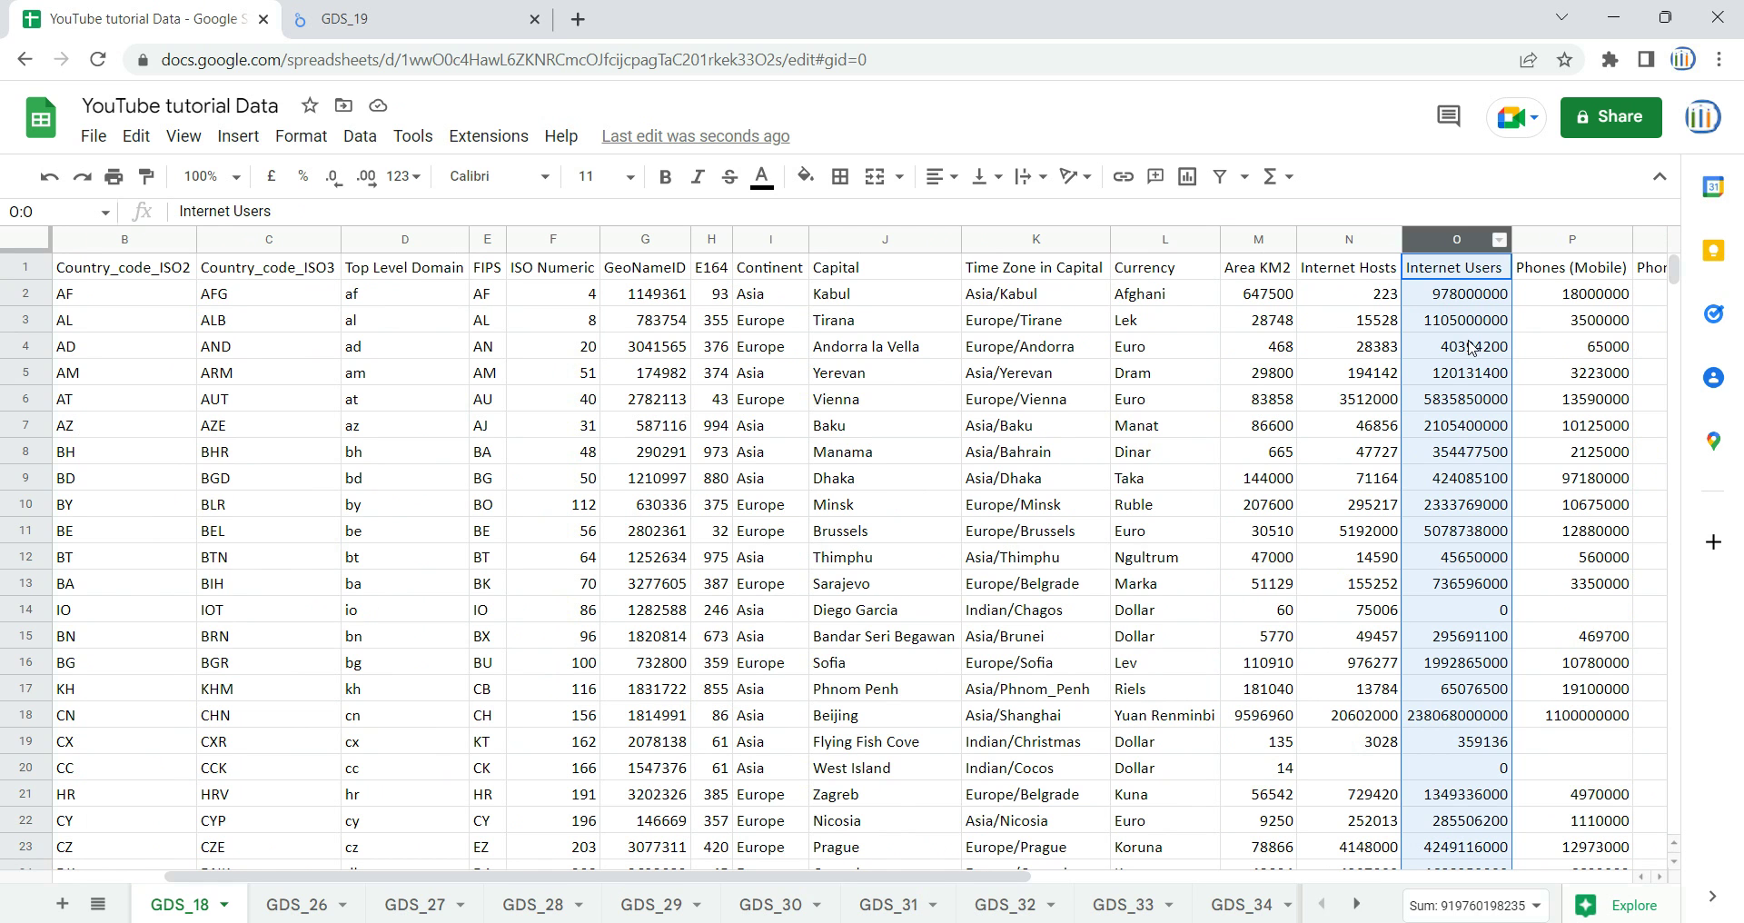
{"action": "left_click", "coordinate": [1470, 296]}
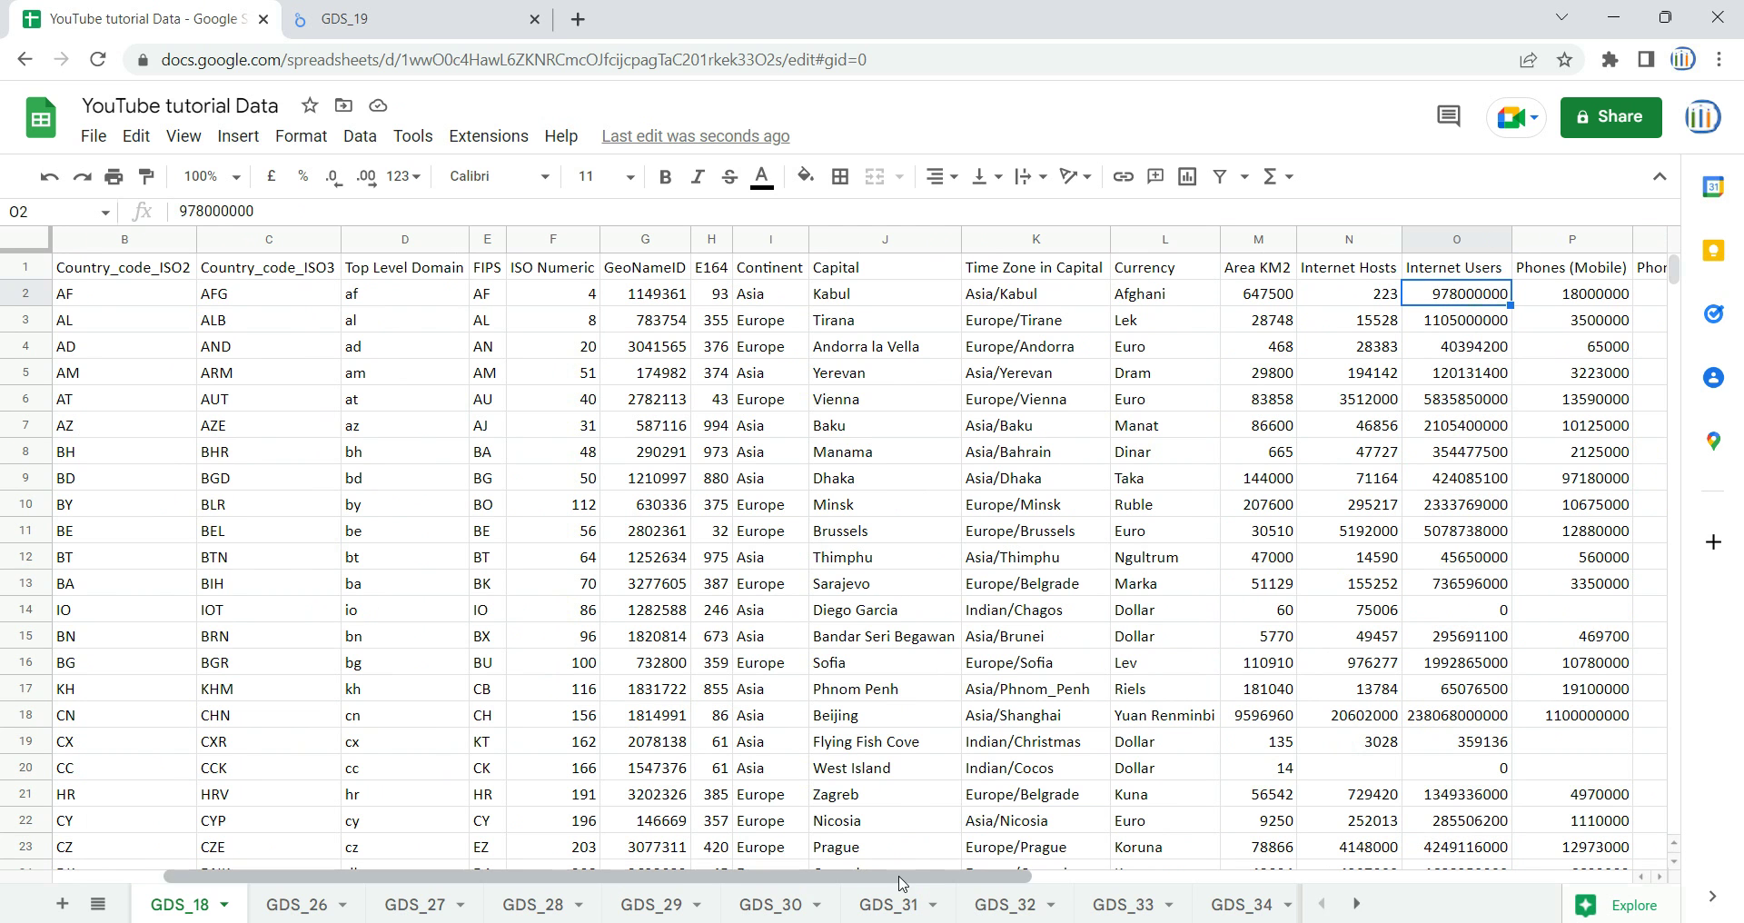
{"action": "left_click_drag", "start_coordinate": [911, 864], "coordinate": [802, 864]}
{"action": "left_click", "coordinate": [186, 404]}
Return to the GDS_19 report in Data Studio, make it editable and add a new blank page
{"action": "left_click", "coordinate": [390, 11]}
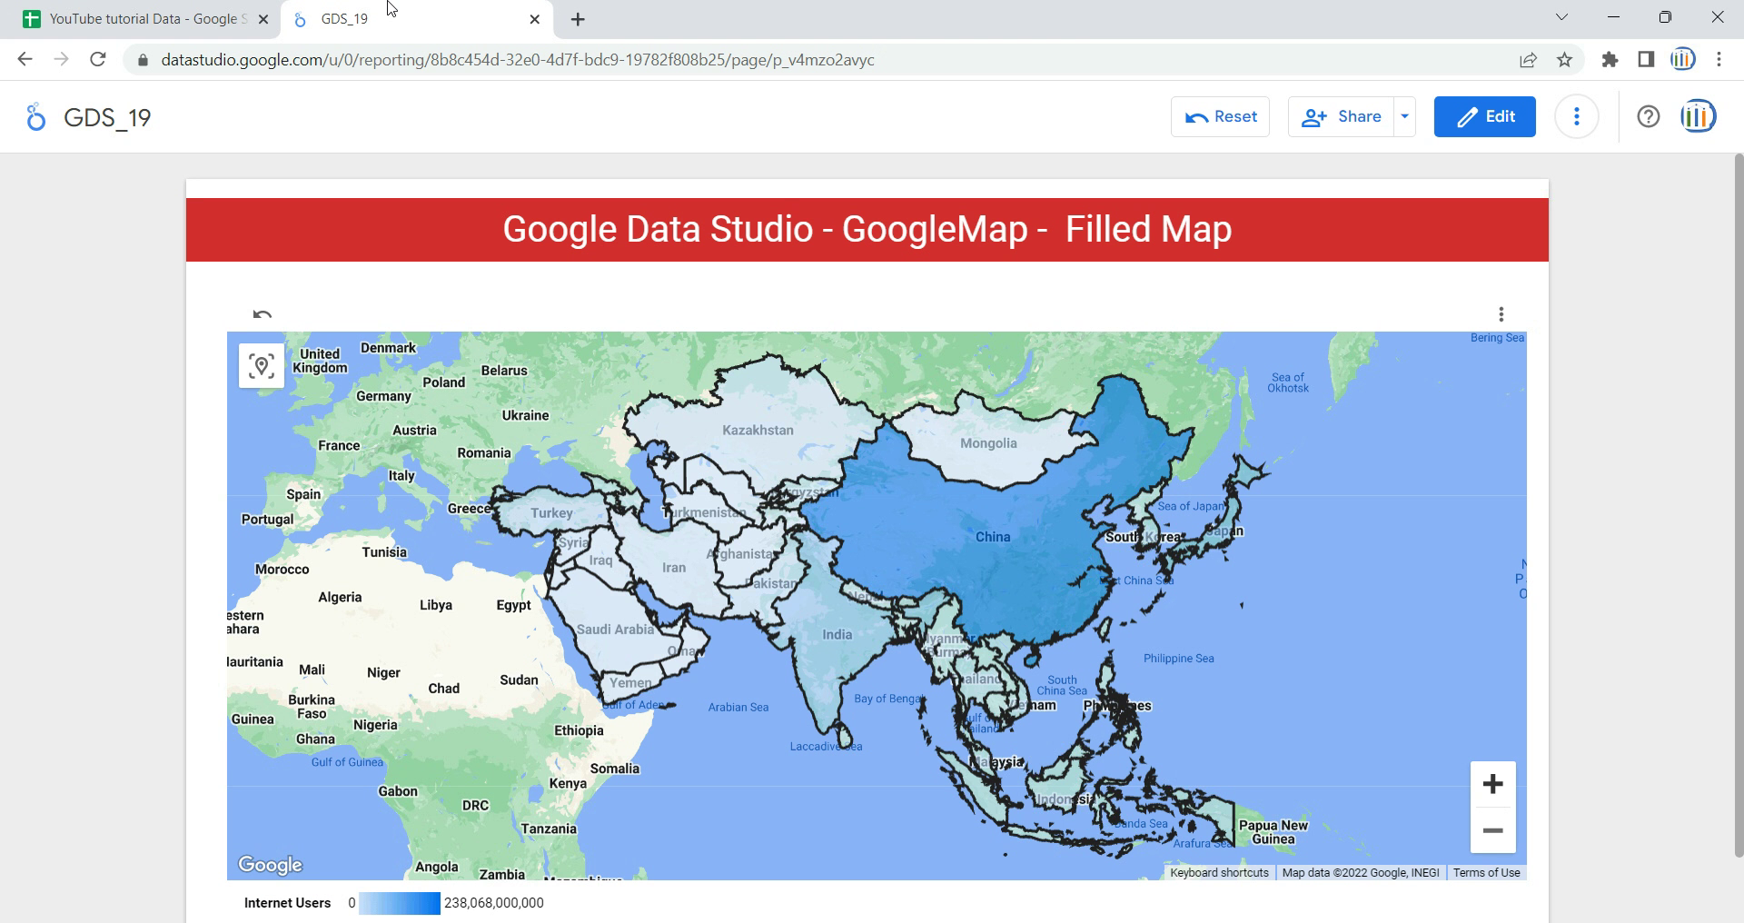
{"action": "left_click", "coordinate": [1476, 136]}
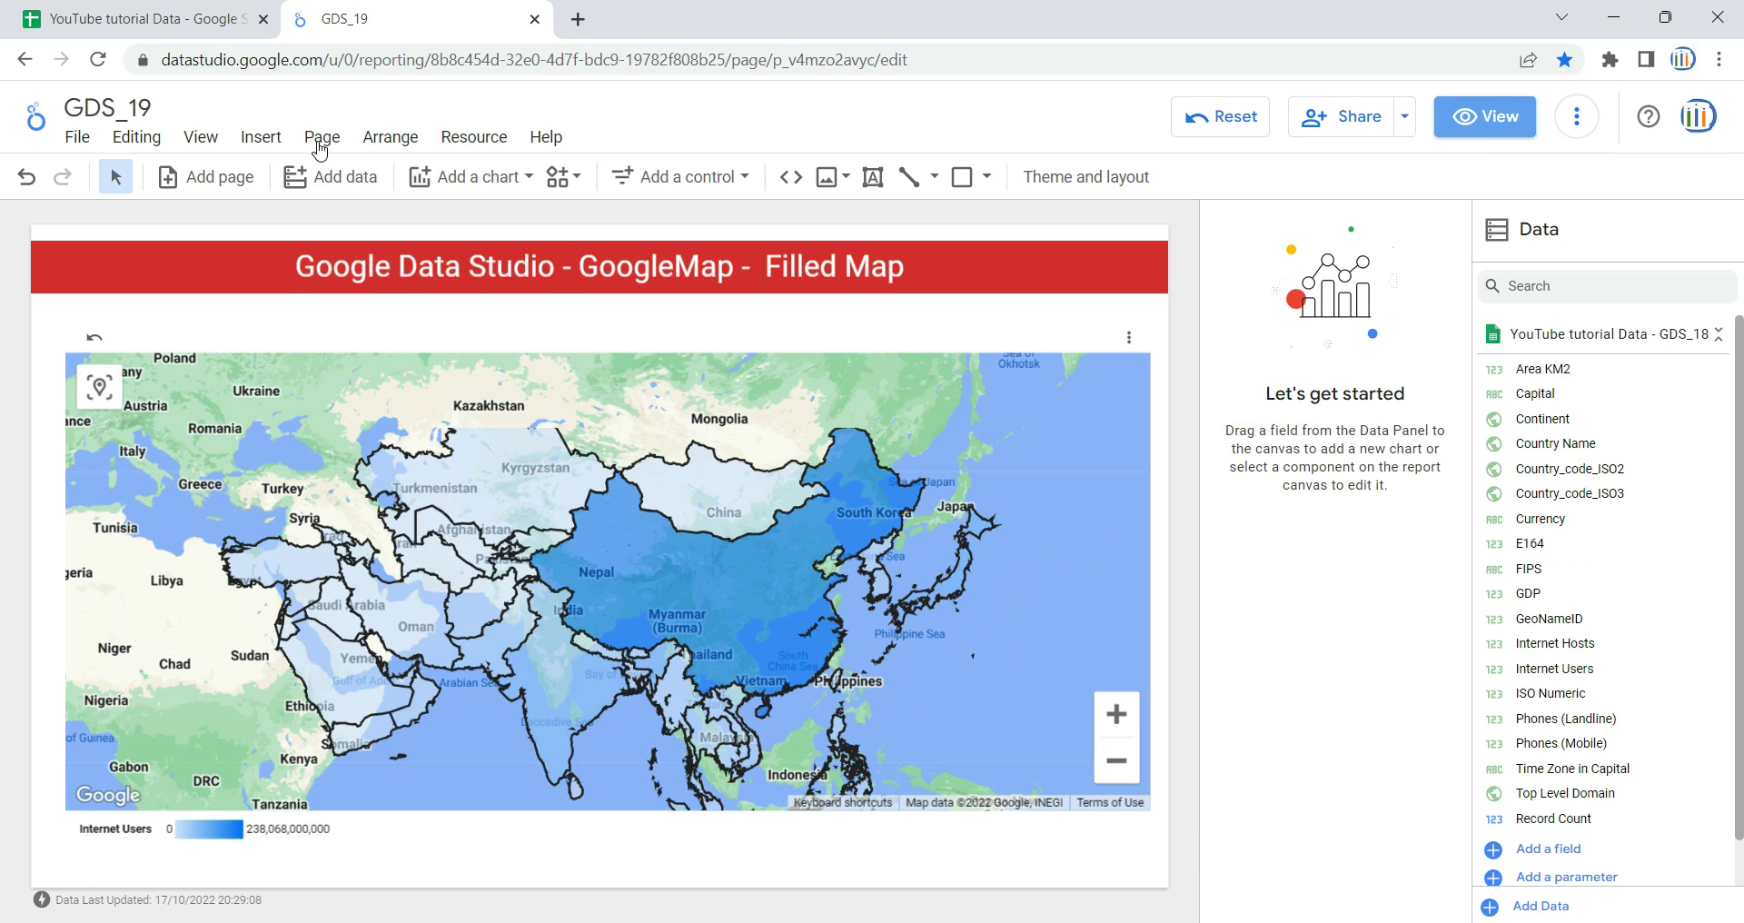
{"action": "left_click", "coordinate": [322, 141]}
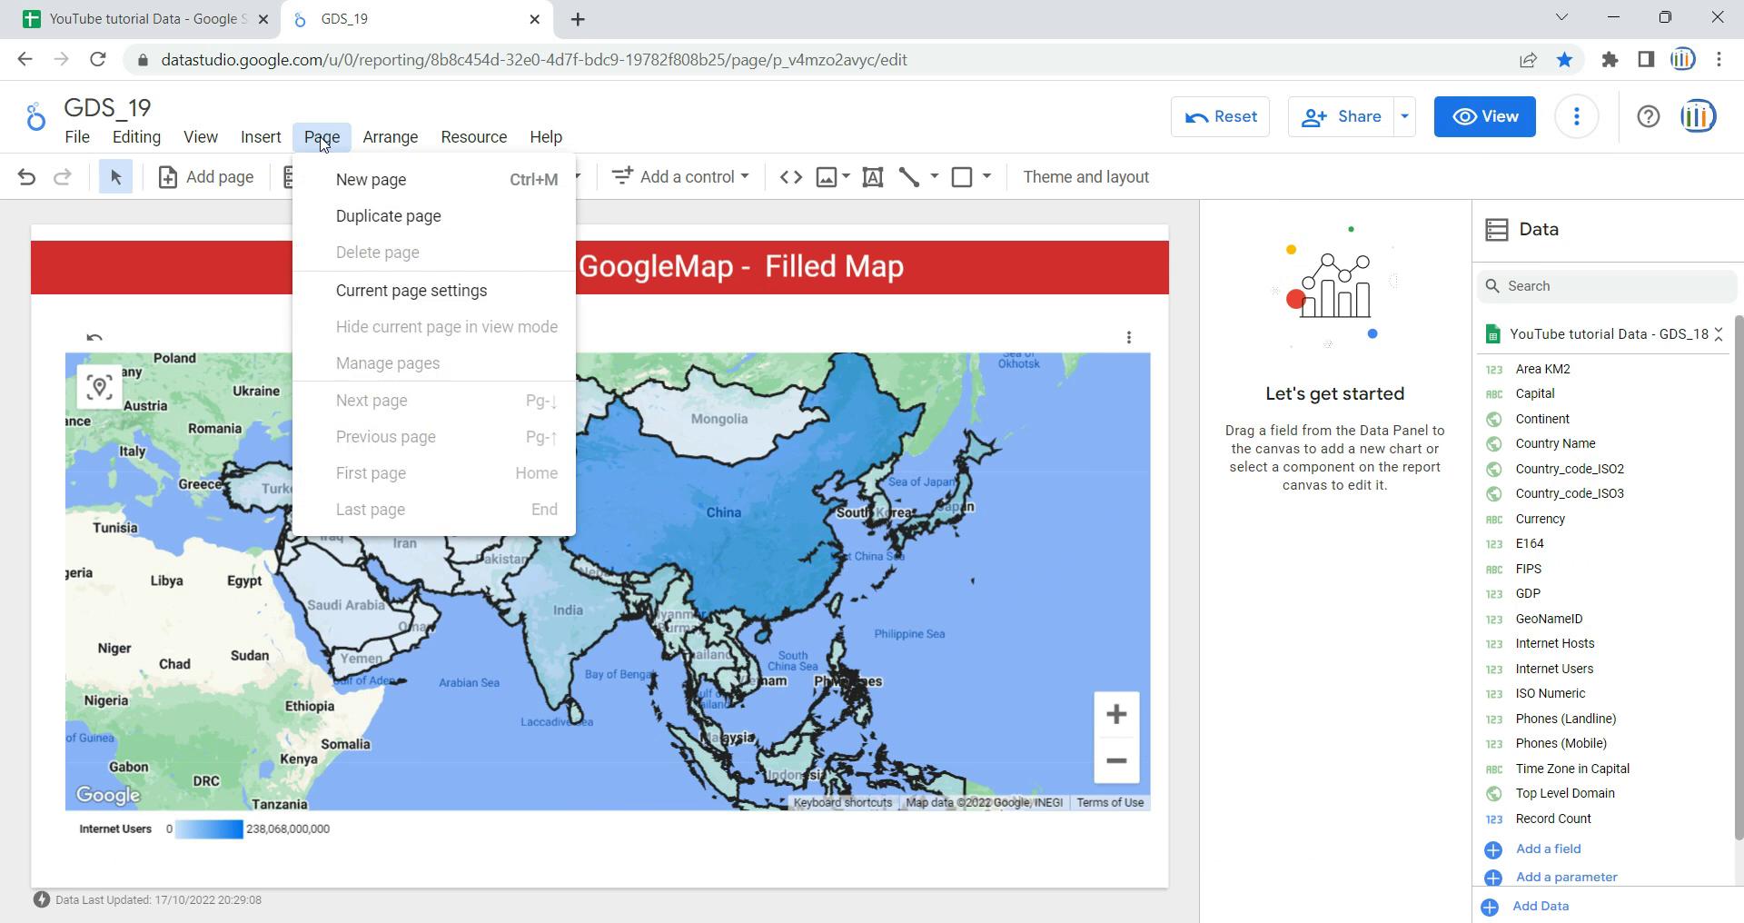
{"action": "left_click", "coordinate": [323, 141]}
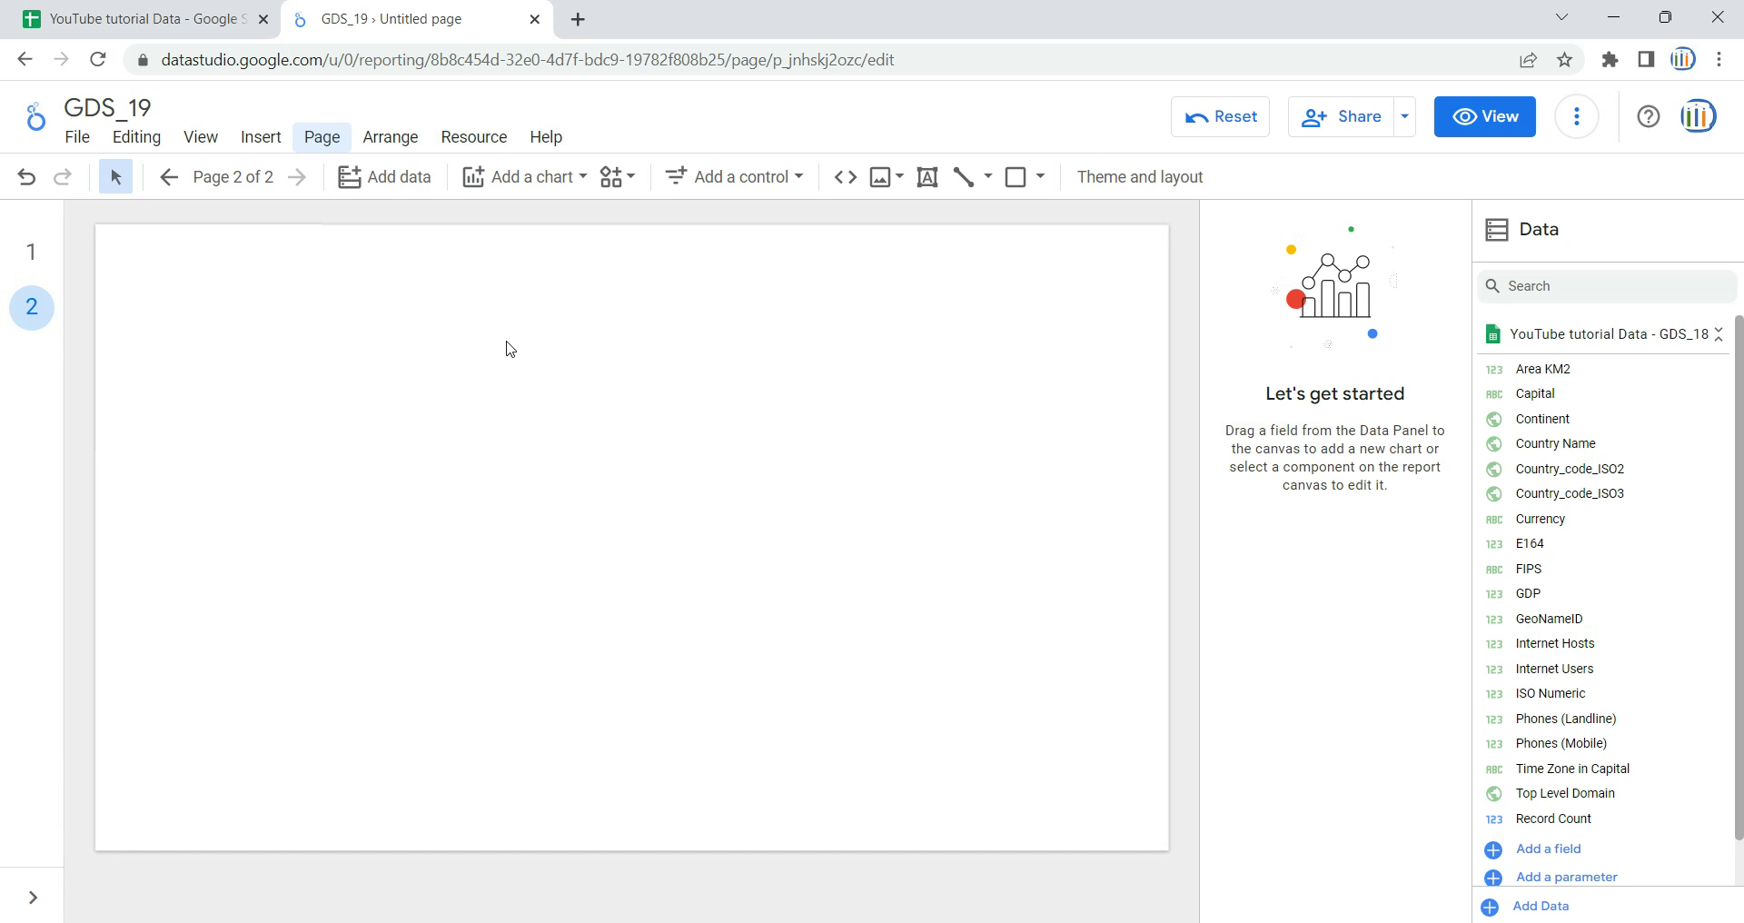
Insert a Google Maps filled map on the blank page and enlarge it to fill almost the whole canvas
{"action": "left_click", "coordinate": [545, 189]}
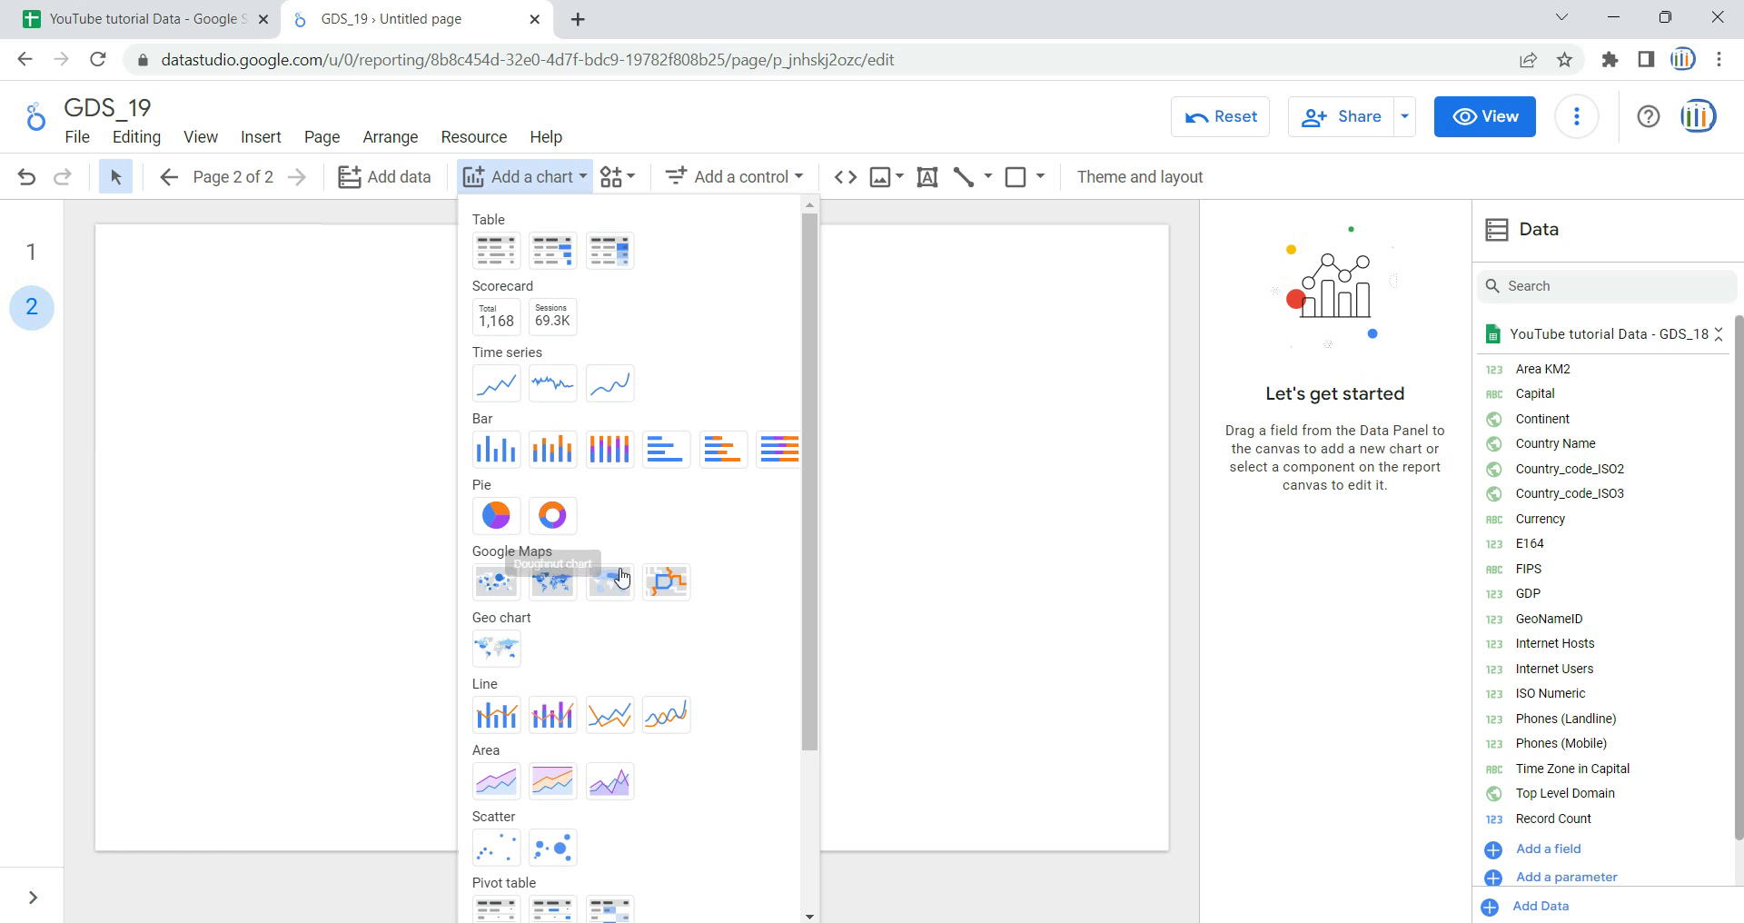
{"action": "left_click", "coordinate": [547, 590]}
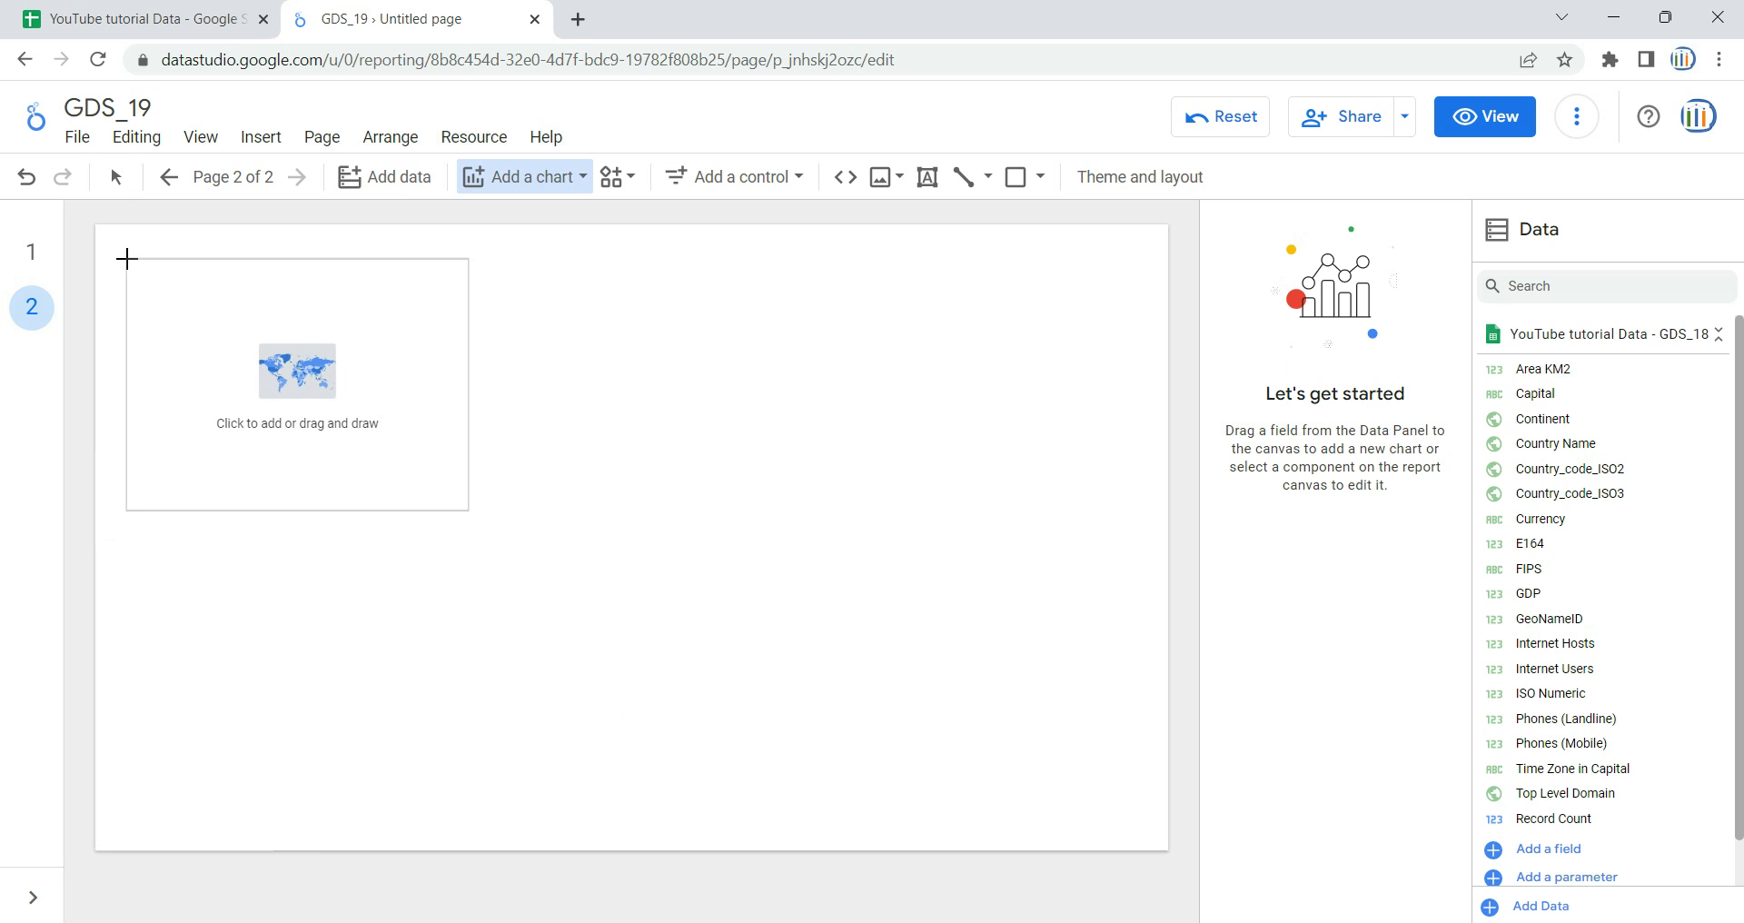
{"action": "left_click", "coordinate": [126, 259]}
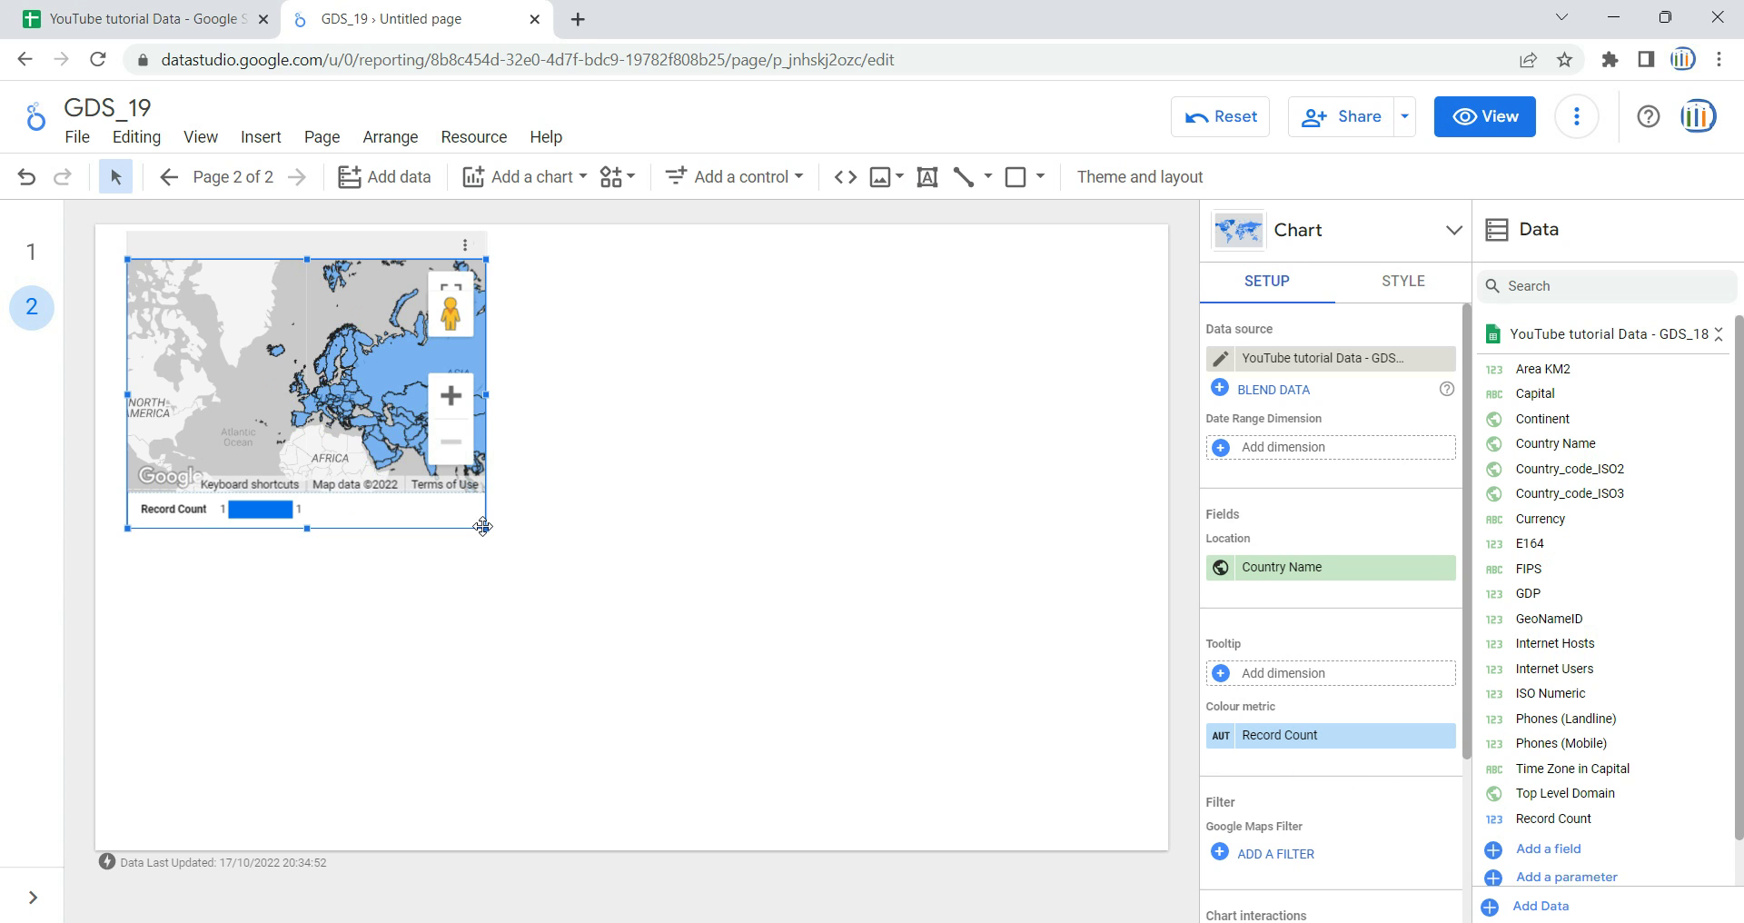
{"action": "left_click_drag", "start_coordinate": [482, 527], "coordinate": [486, 530]}
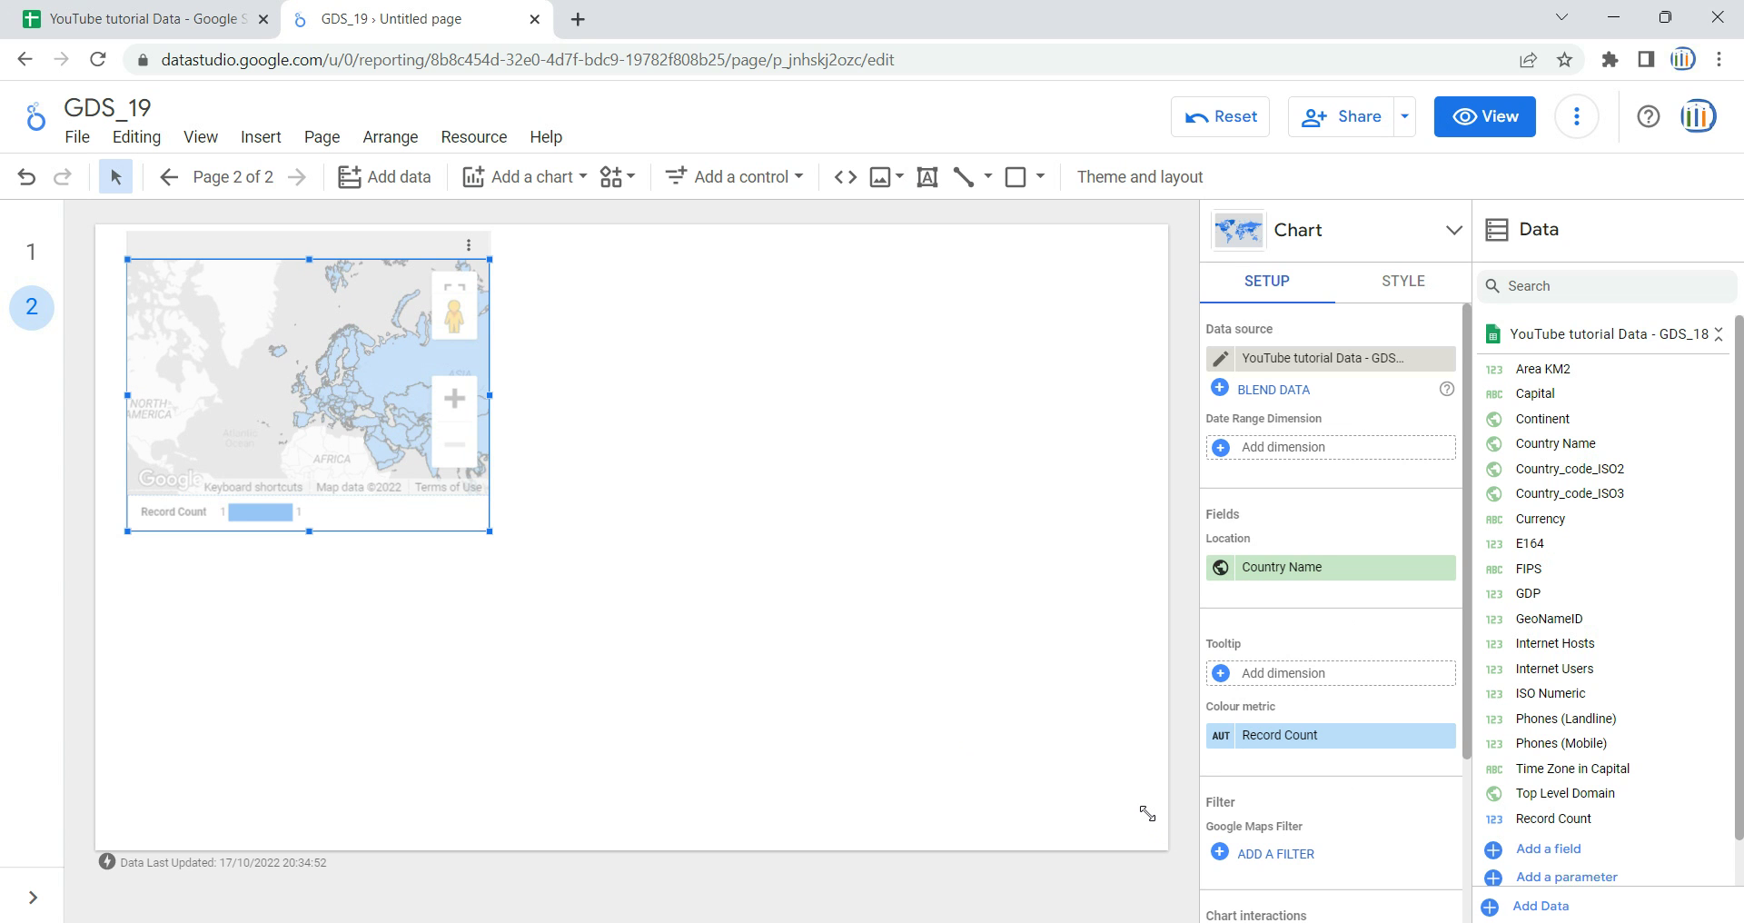
{"action": "left_click_drag", "start_coordinate": [489, 530], "coordinate": [1147, 813]}
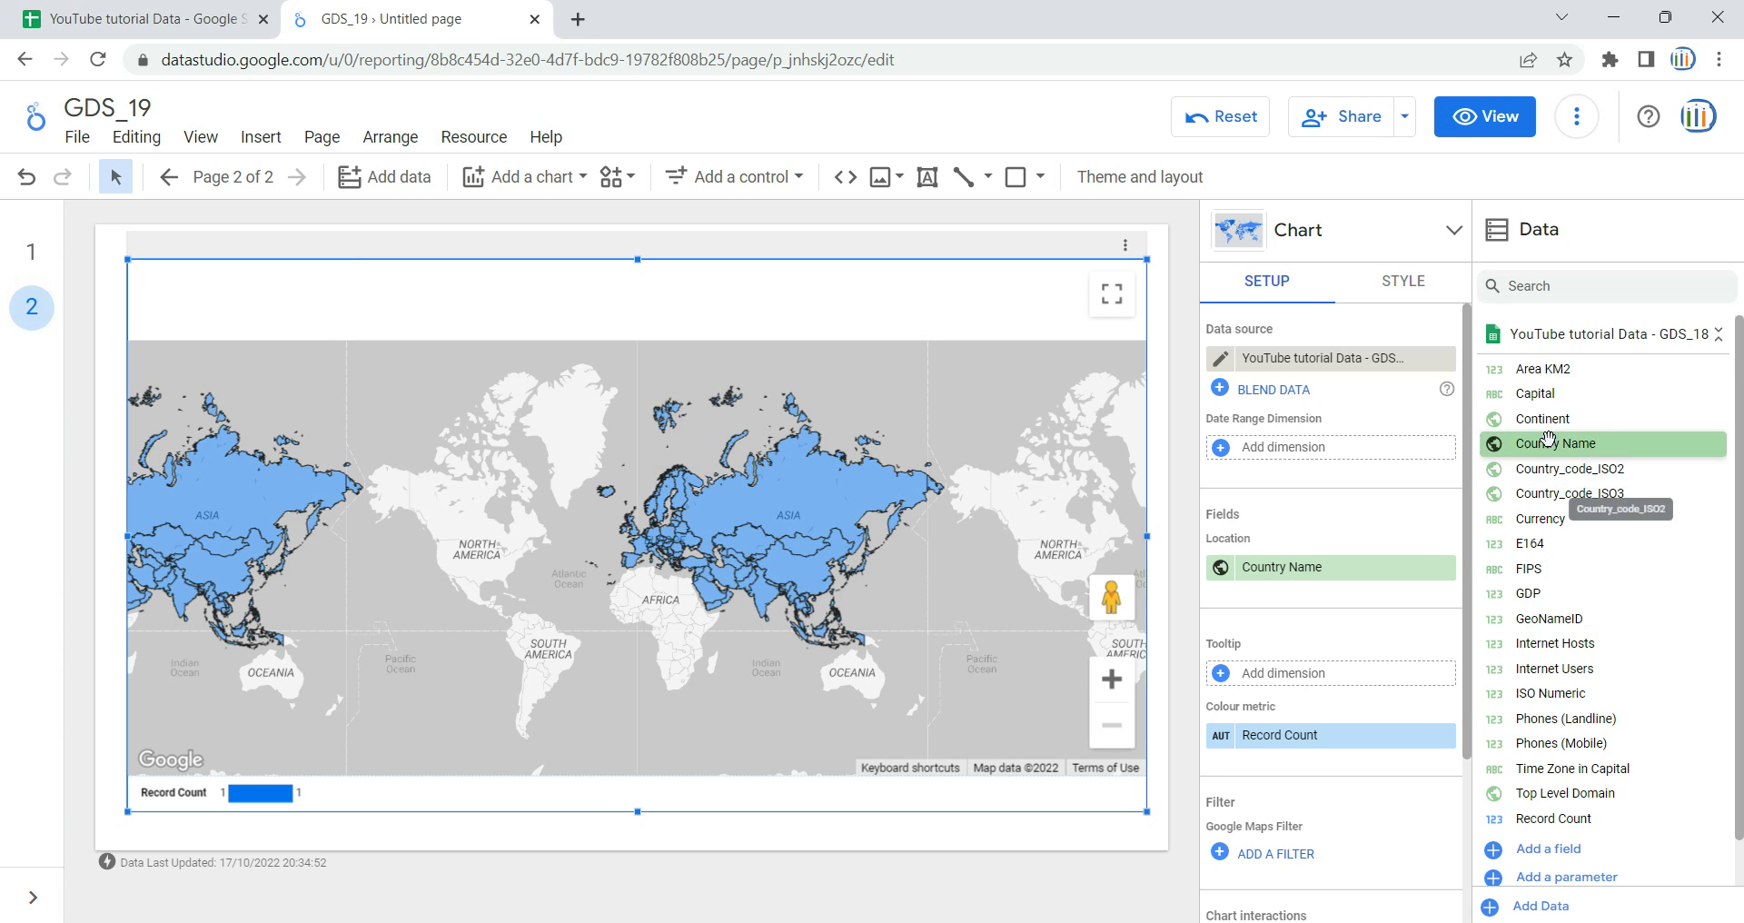
Try Continent as the filled map's location field, and set the location back to Country Name
{"action": "scroll", "coordinate": [1589, 622], "scroll_direction": "down", "scroll_amount": 1}
{"action": "scroll", "coordinate": [1589, 622], "scroll_direction": "up", "scroll_amount": 1}
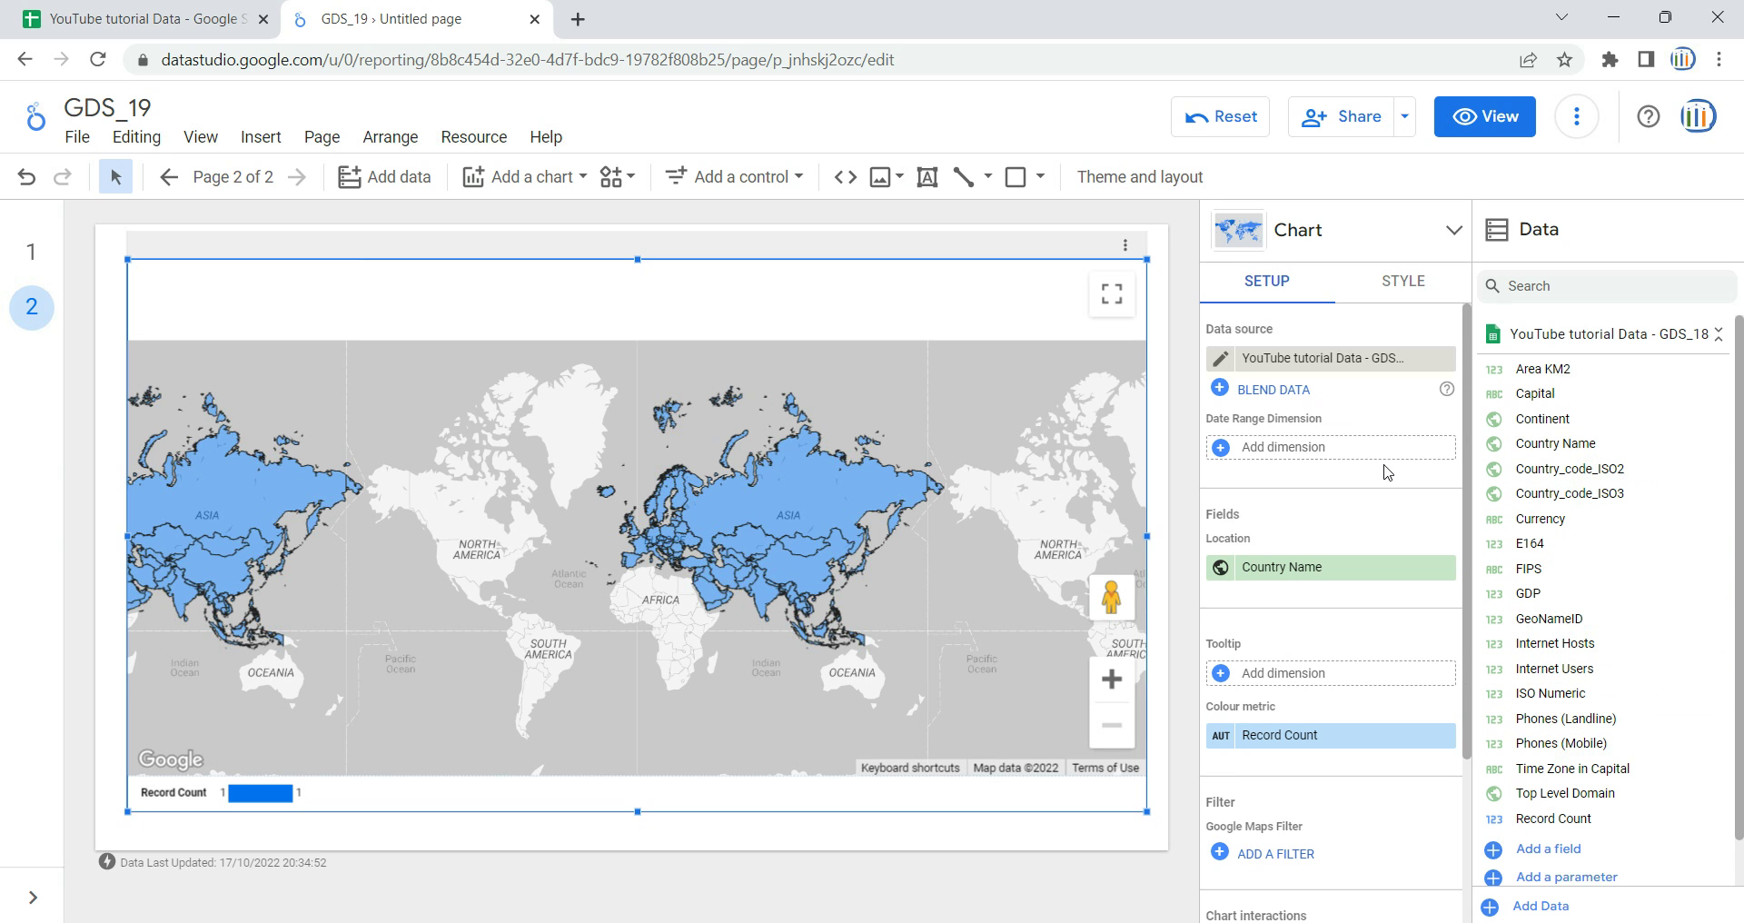
{"action": "left_click", "coordinate": [1269, 571]}
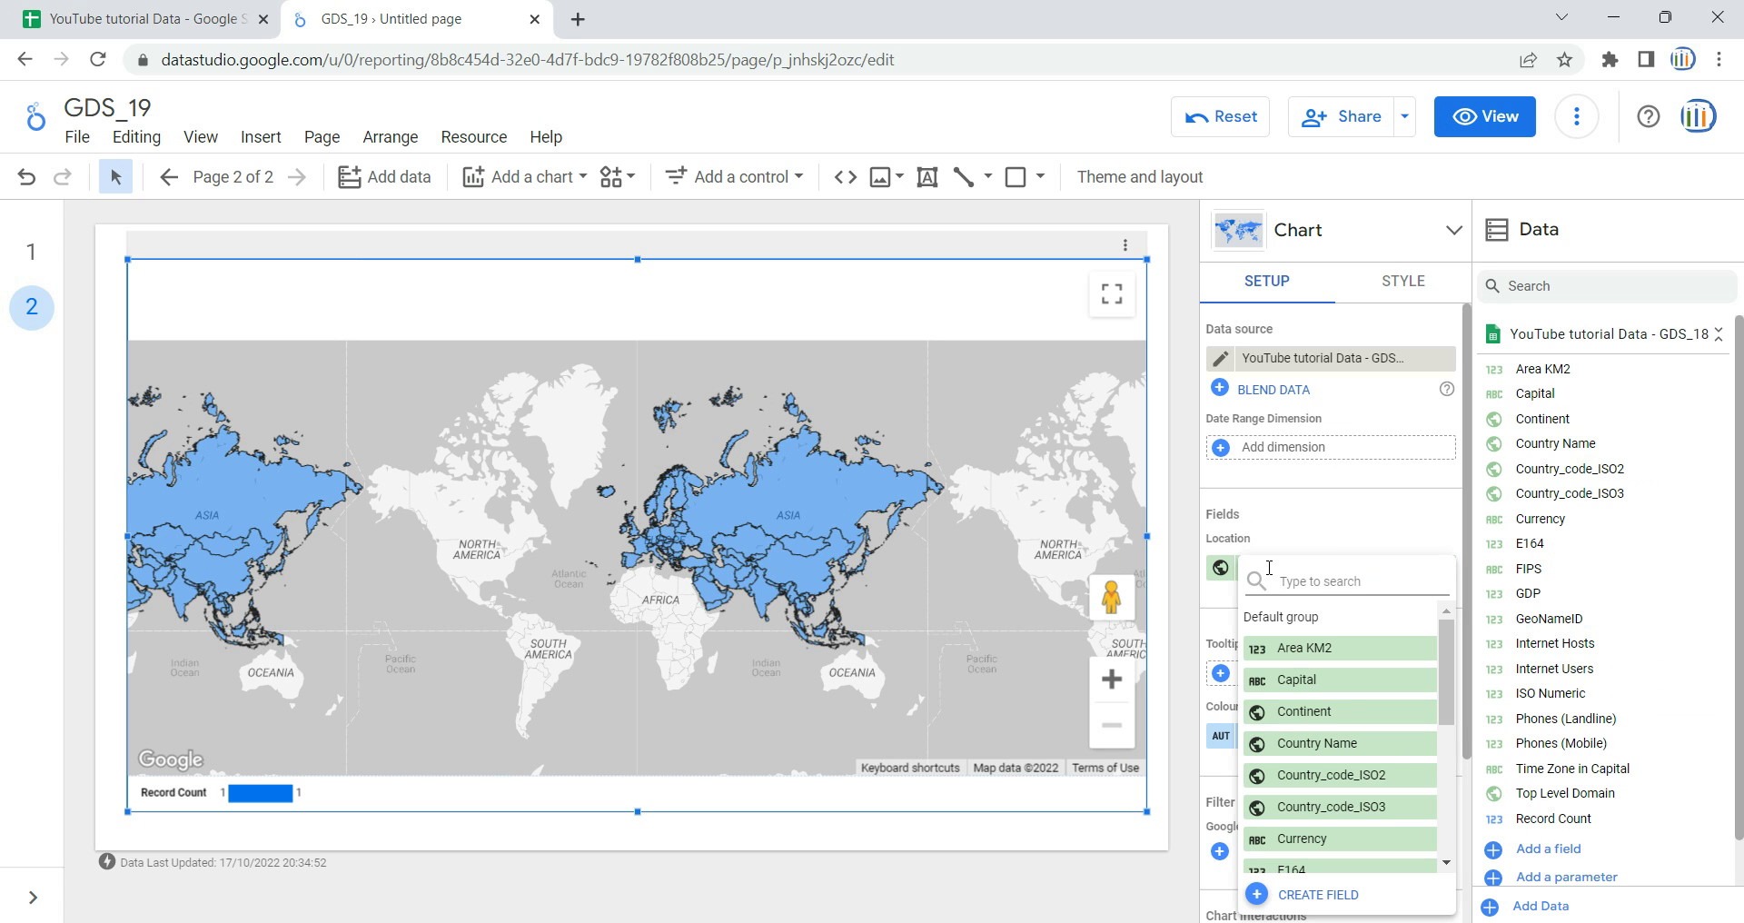
{"action": "left_click", "coordinate": [1304, 712]}
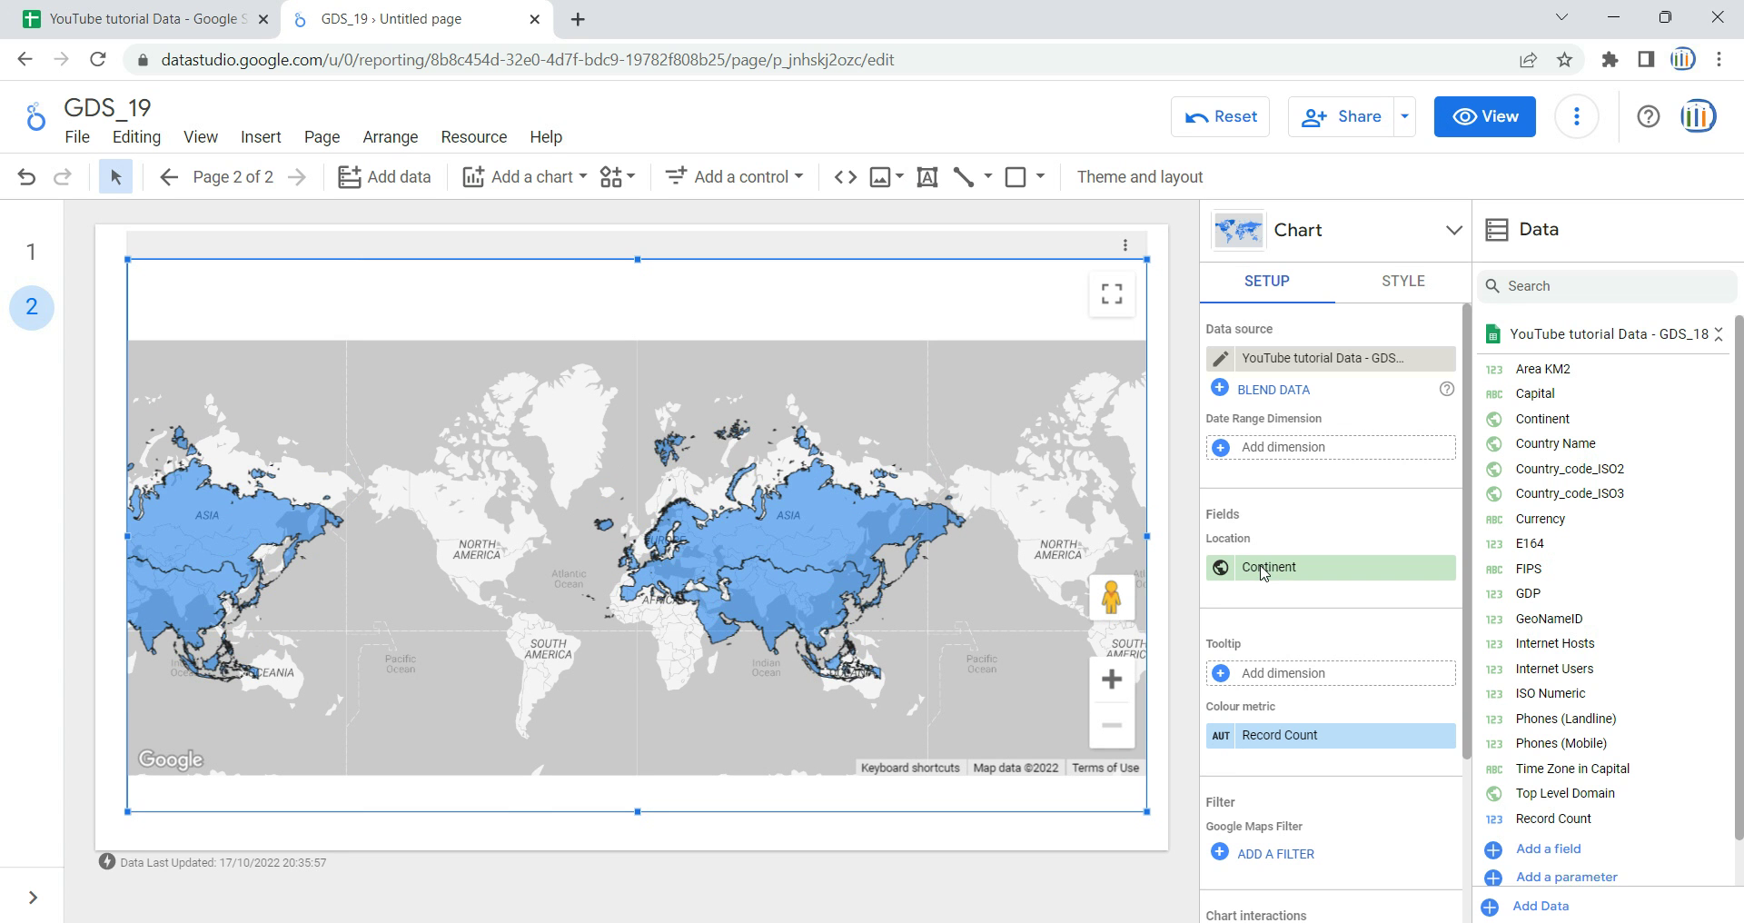
{"action": "left_click", "coordinate": [1261, 569]}
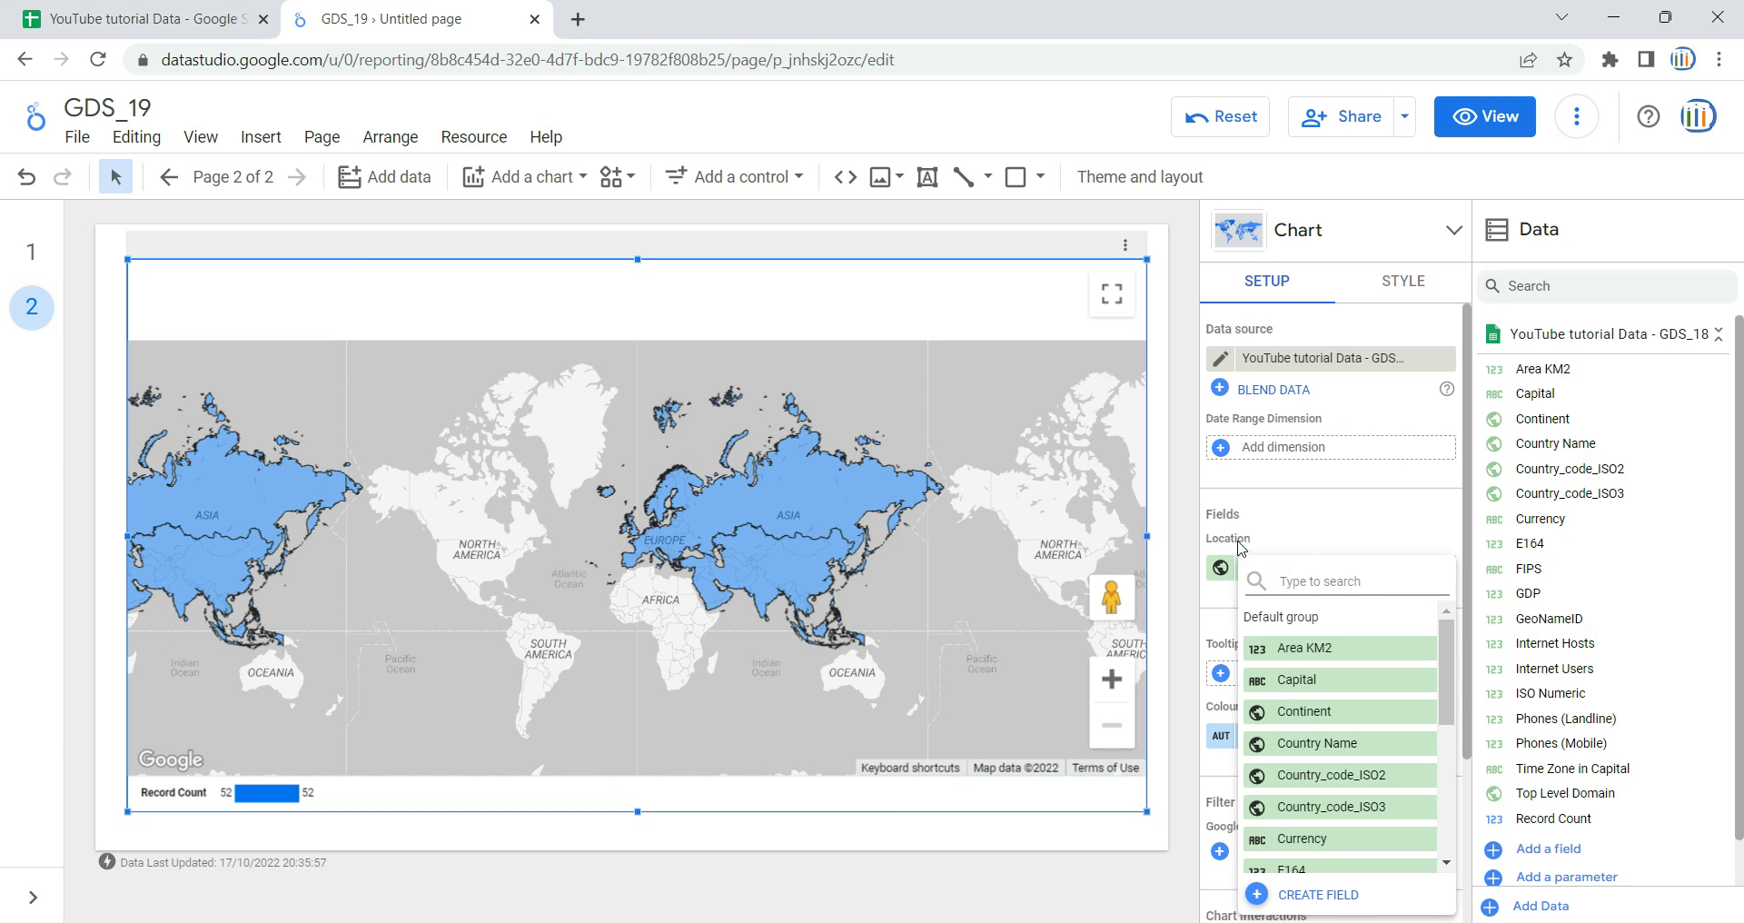
{"action": "left_click", "coordinate": [1337, 749]}
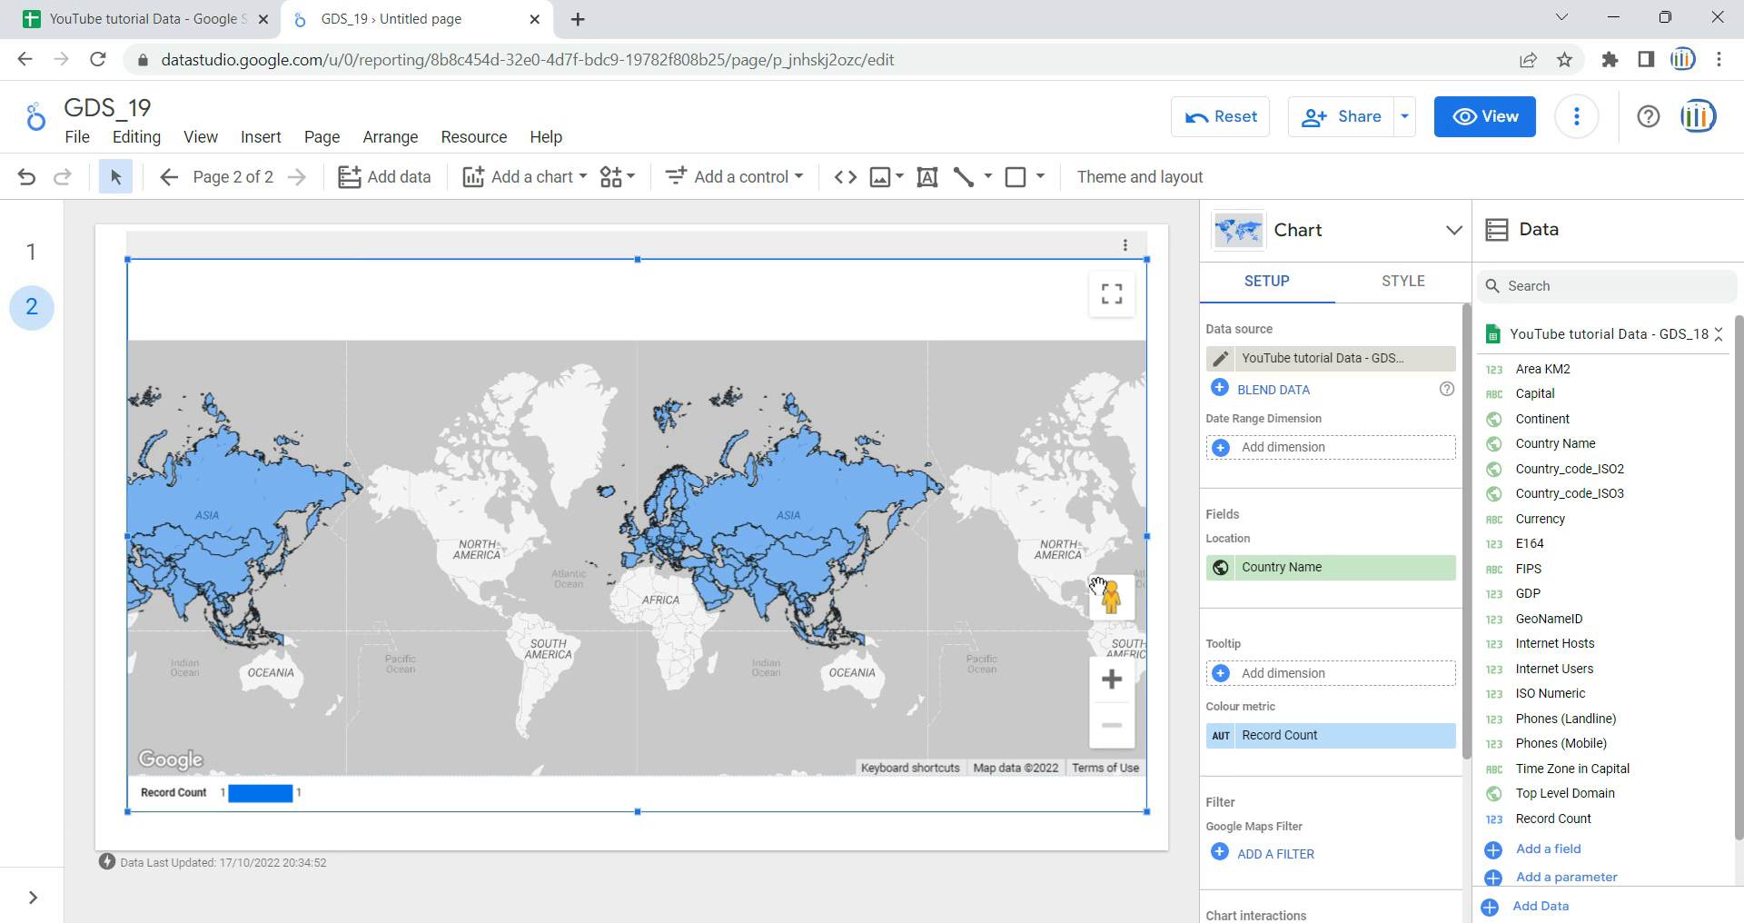
Set the filled map's tooltip dimension to Capital, check China's tooltip in view mode, and reselect the map for editing
{"action": "left_click", "coordinate": [1296, 673]}
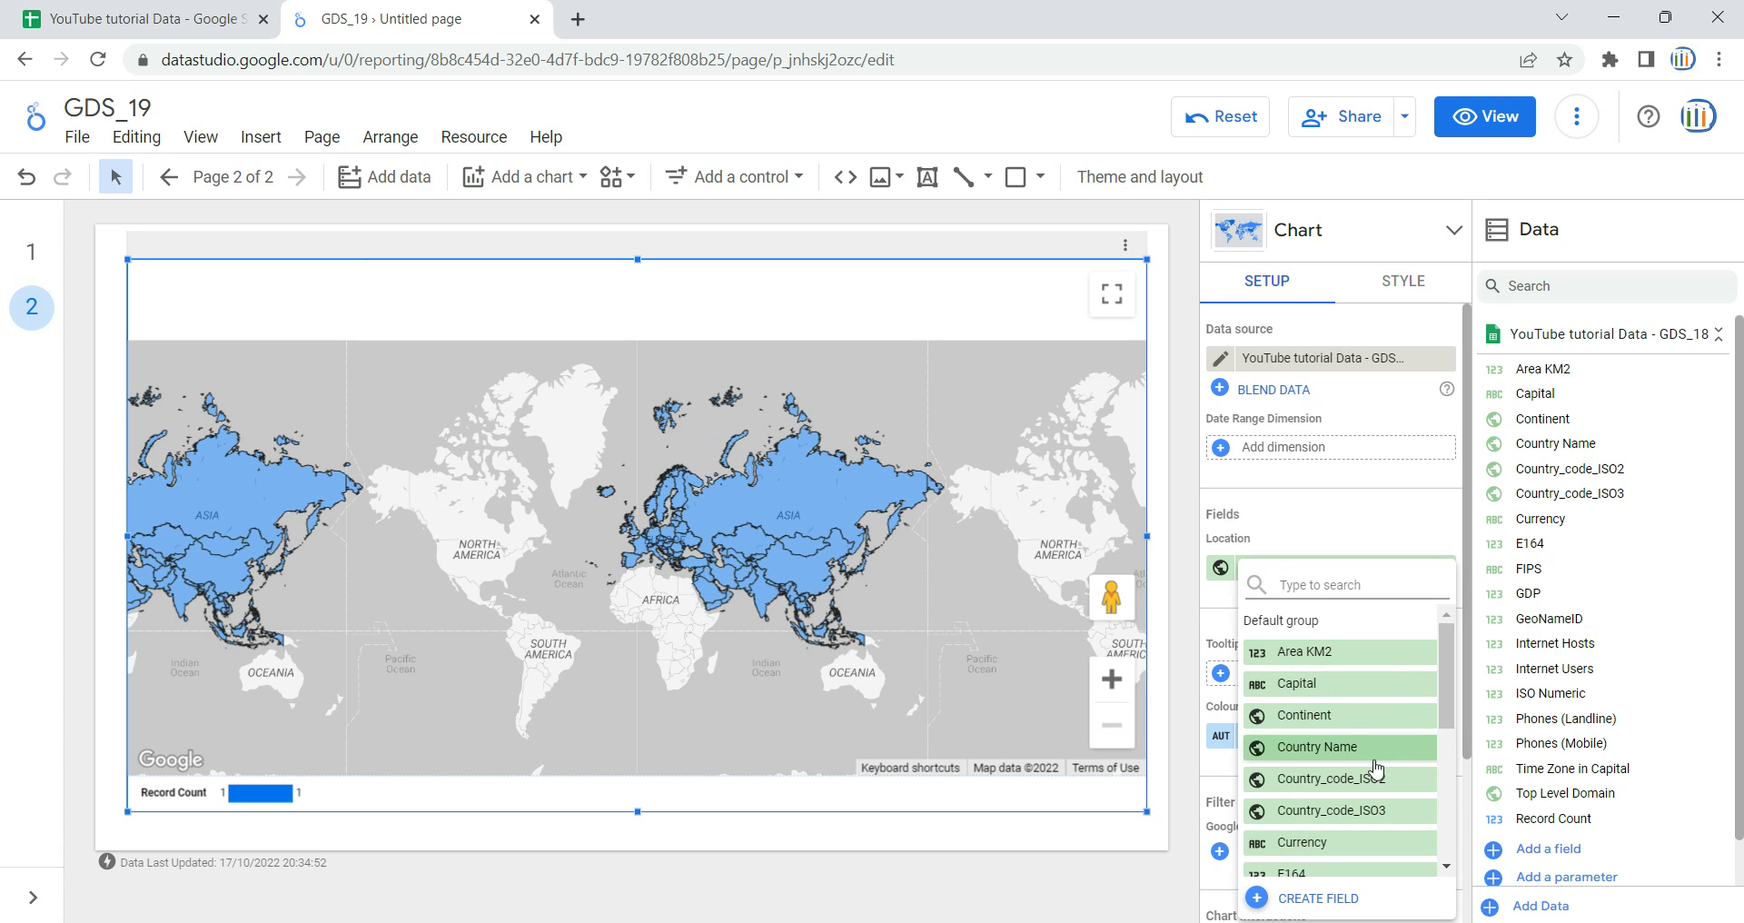
{"action": "left_click", "coordinate": [1320, 685]}
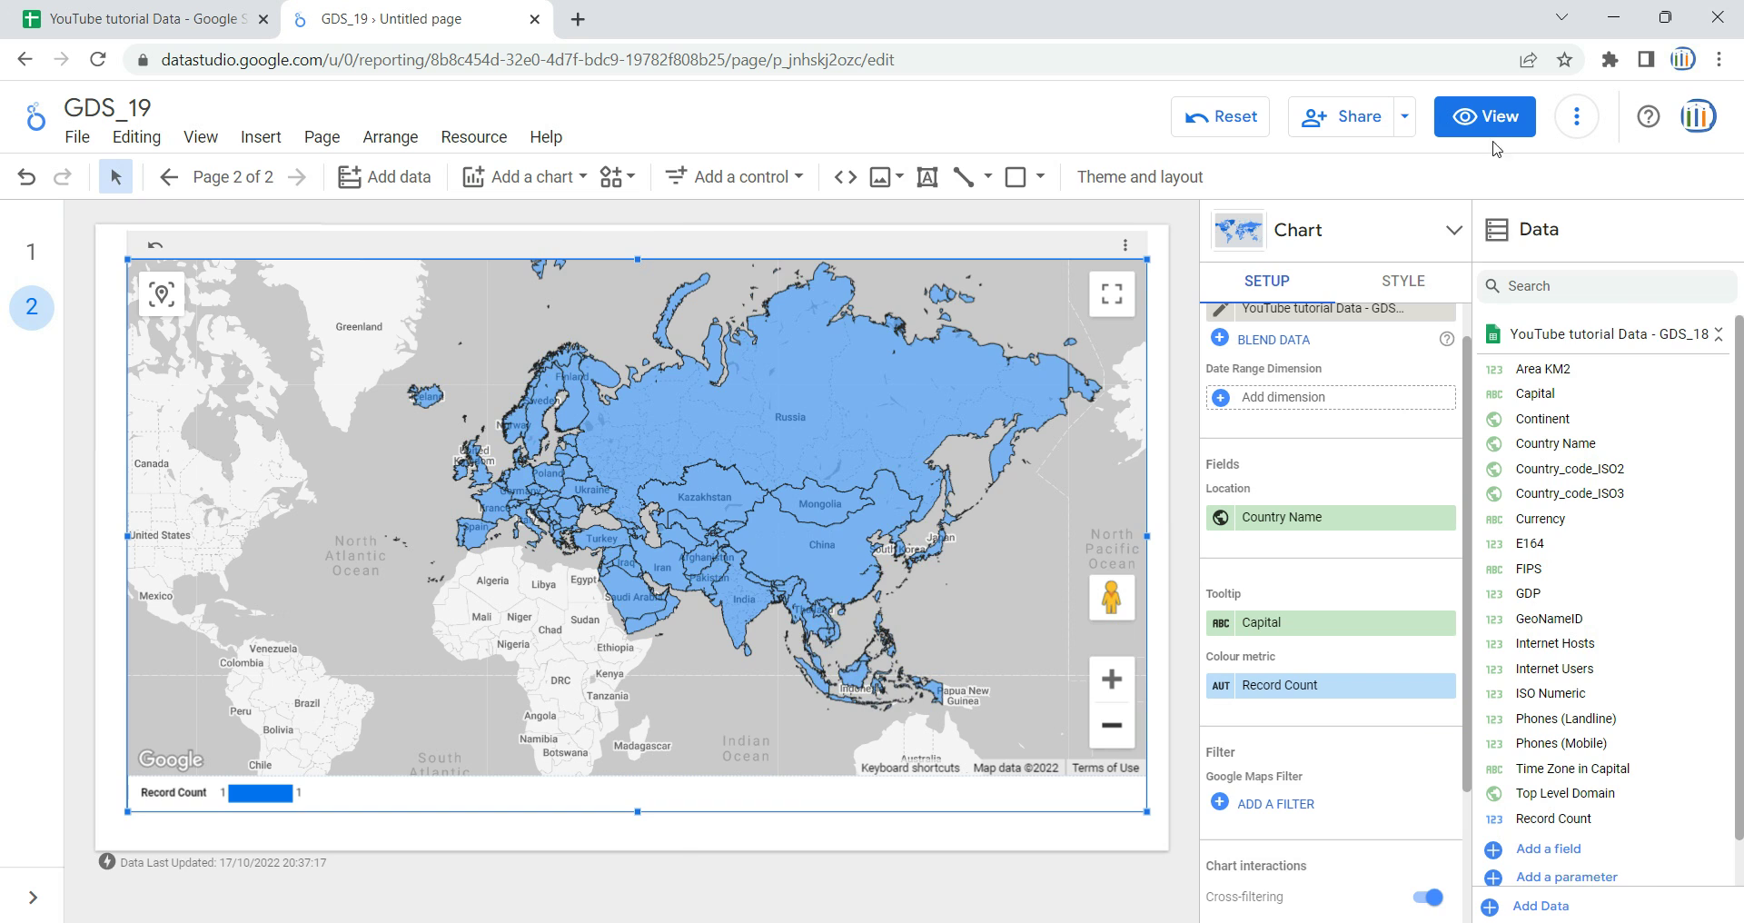
{"action": "left_click", "coordinate": [1485, 116]}
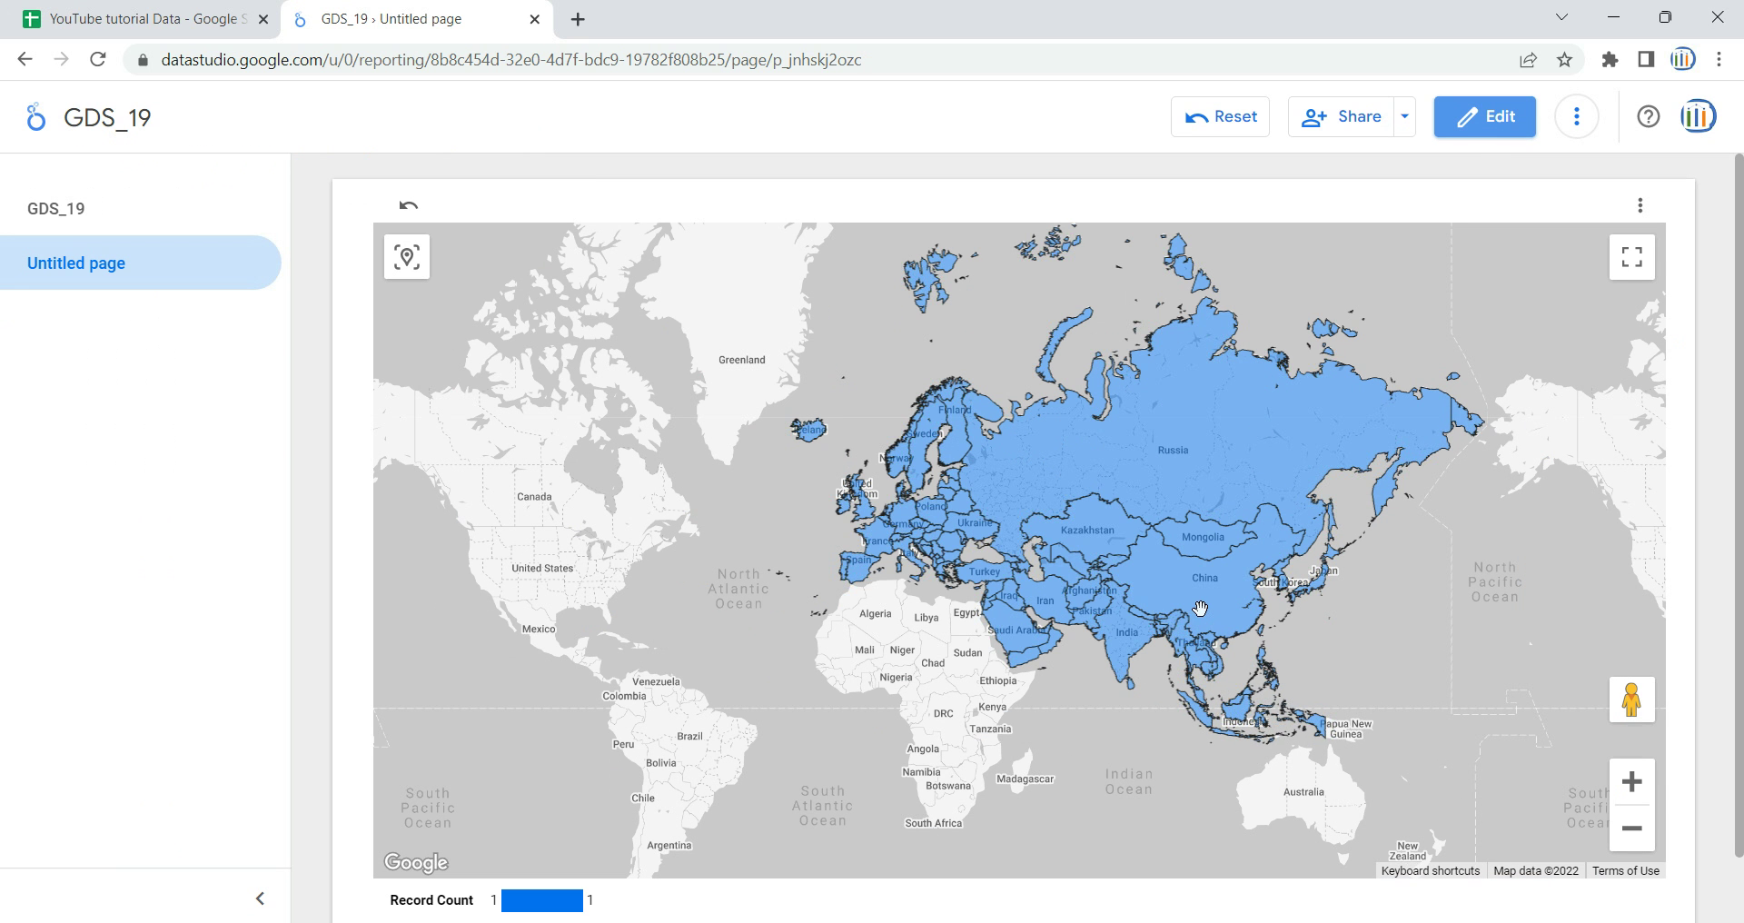
{"action": "mouse_move", "coordinate": [1203, 619]}
{"action": "left_click", "coordinate": [1505, 131]}
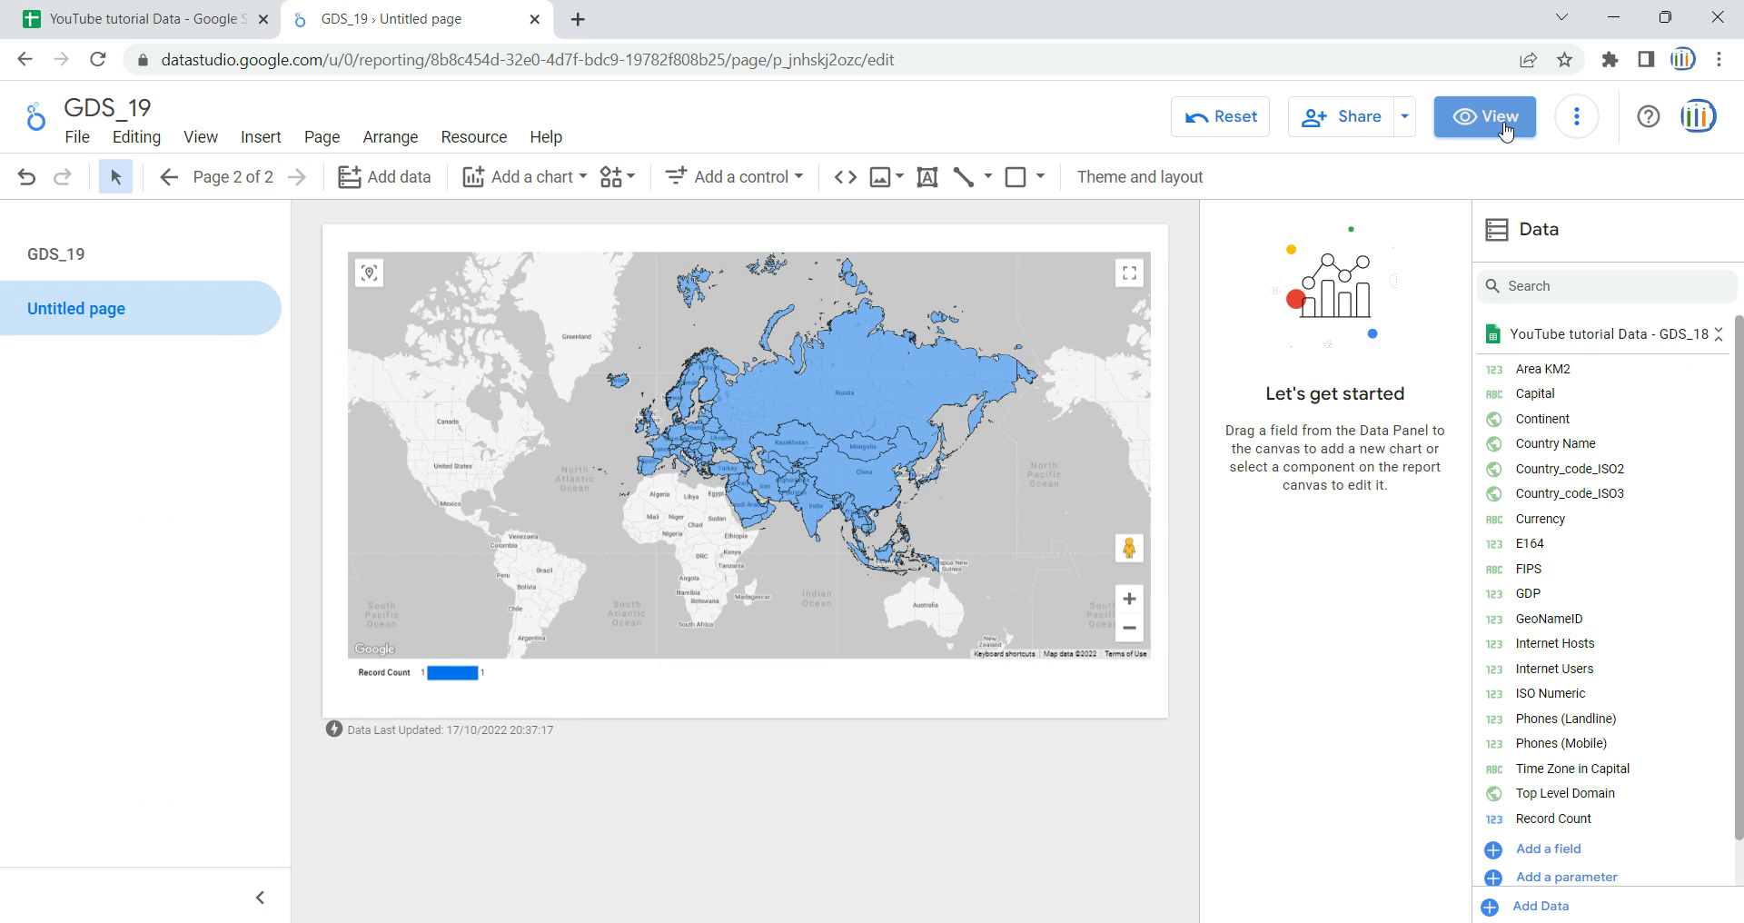
{"action": "left_click", "coordinate": [1015, 584]}
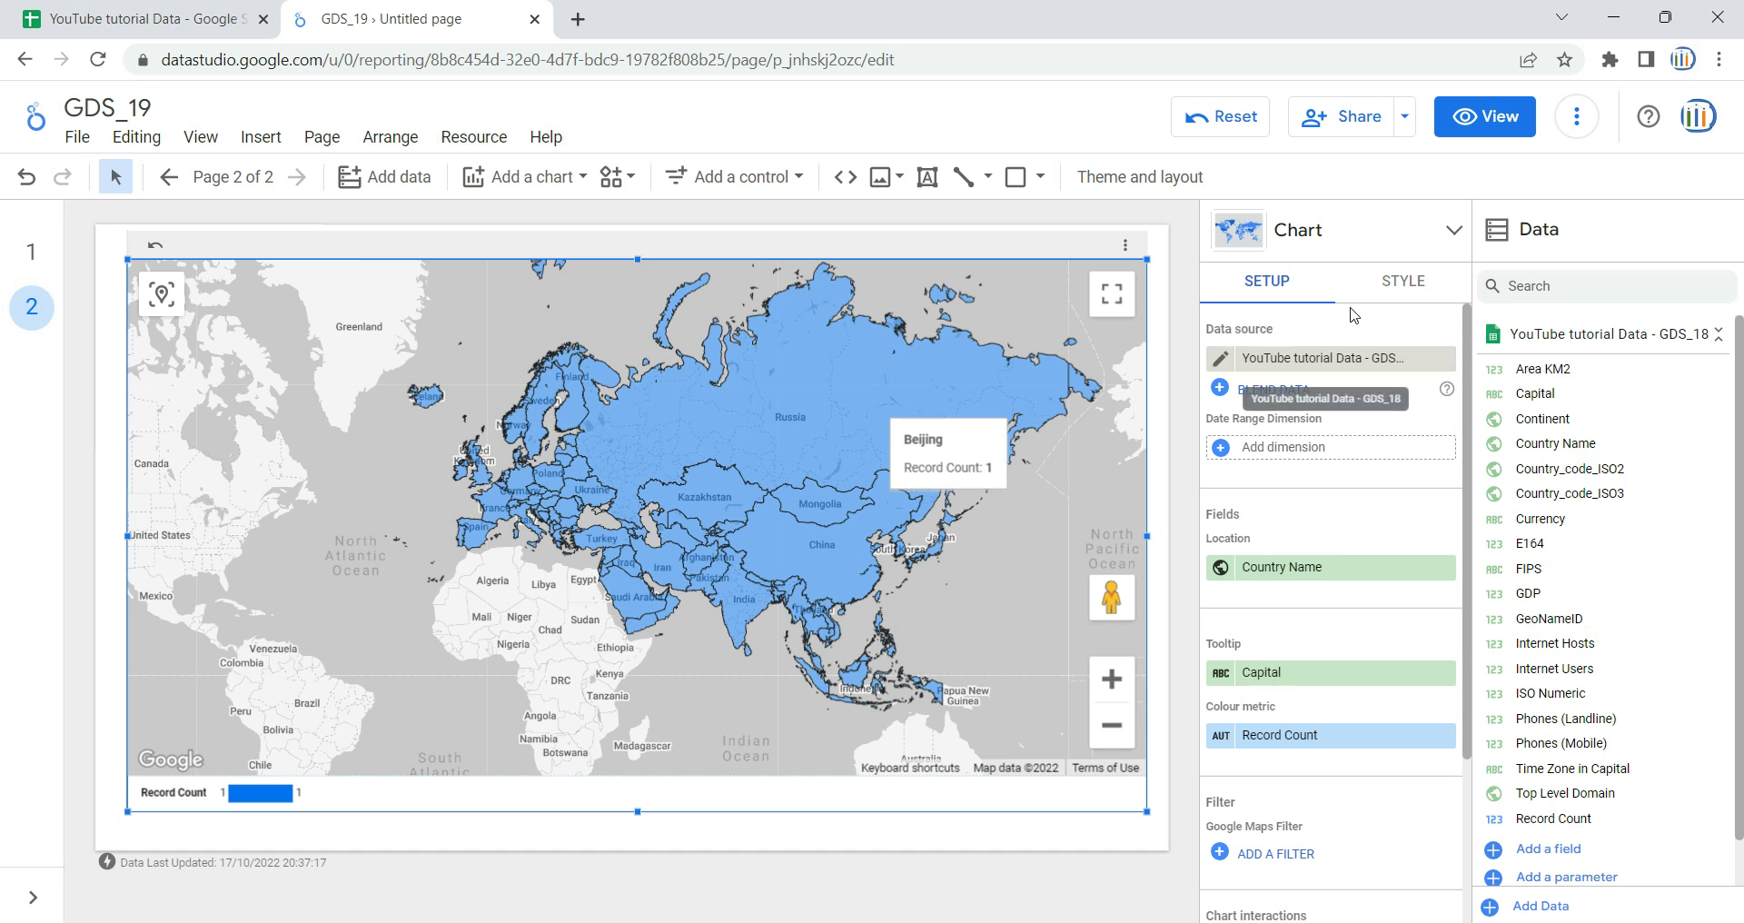
{"action": "left_click", "coordinate": [1403, 284]}
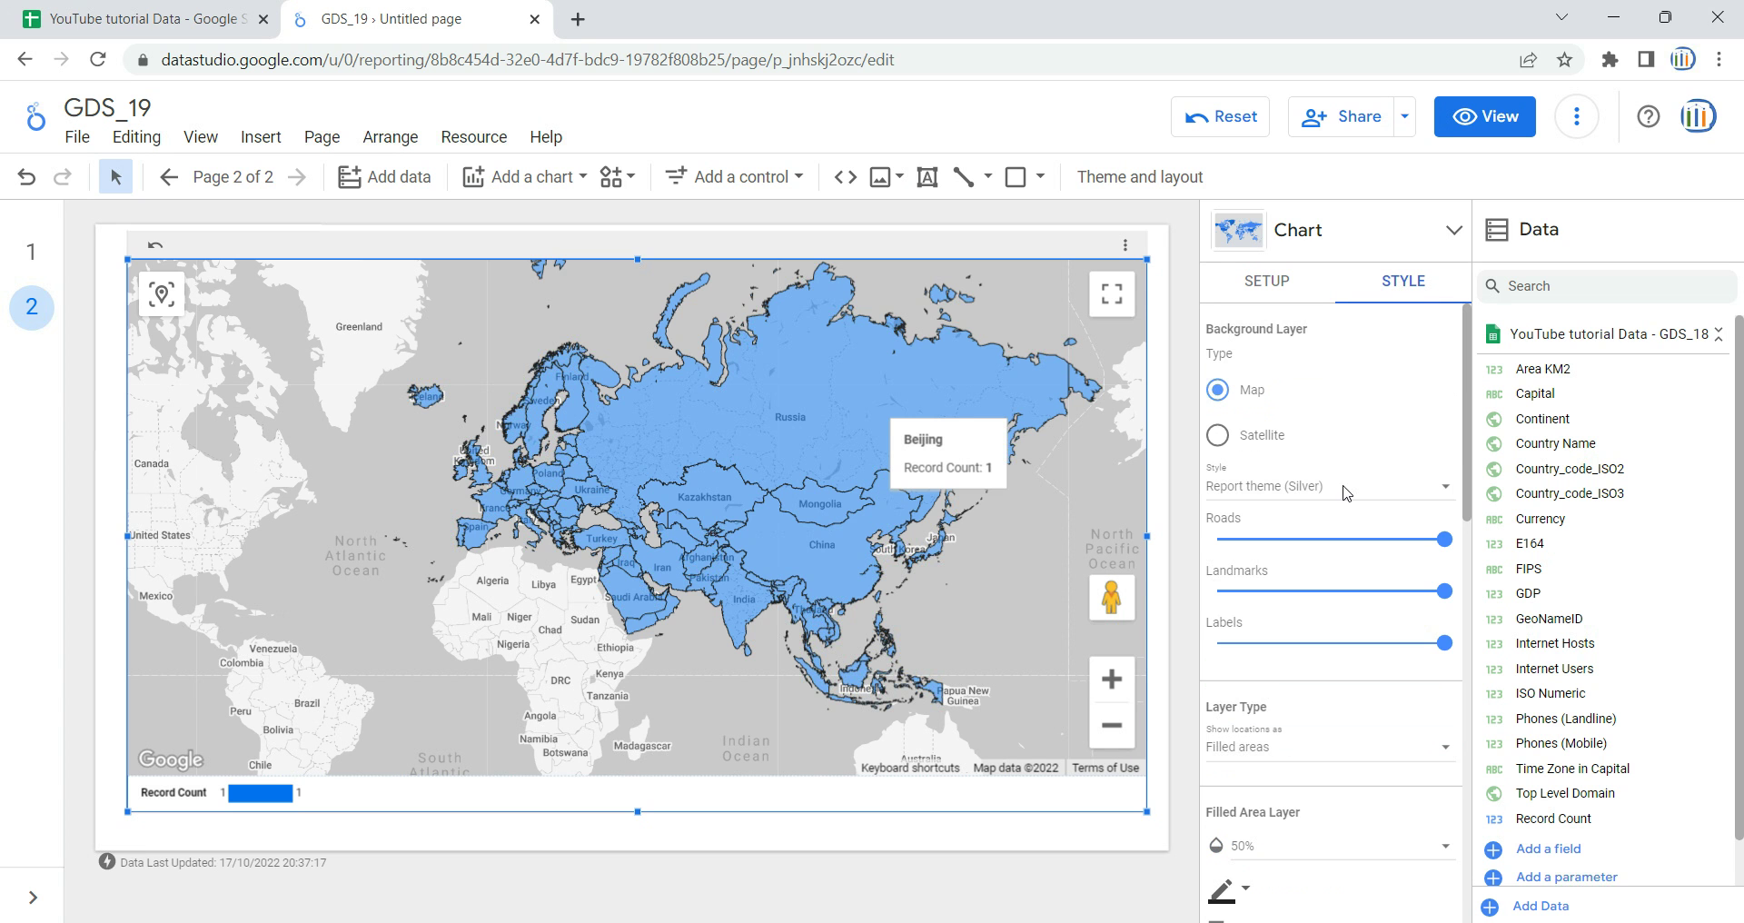
{"action": "scroll", "coordinate": [1356, 726], "scroll_direction": "down", "scroll_amount": 2}
{"action": "scroll", "coordinate": [1356, 727], "scroll_direction": "down", "scroll_amount": 3}
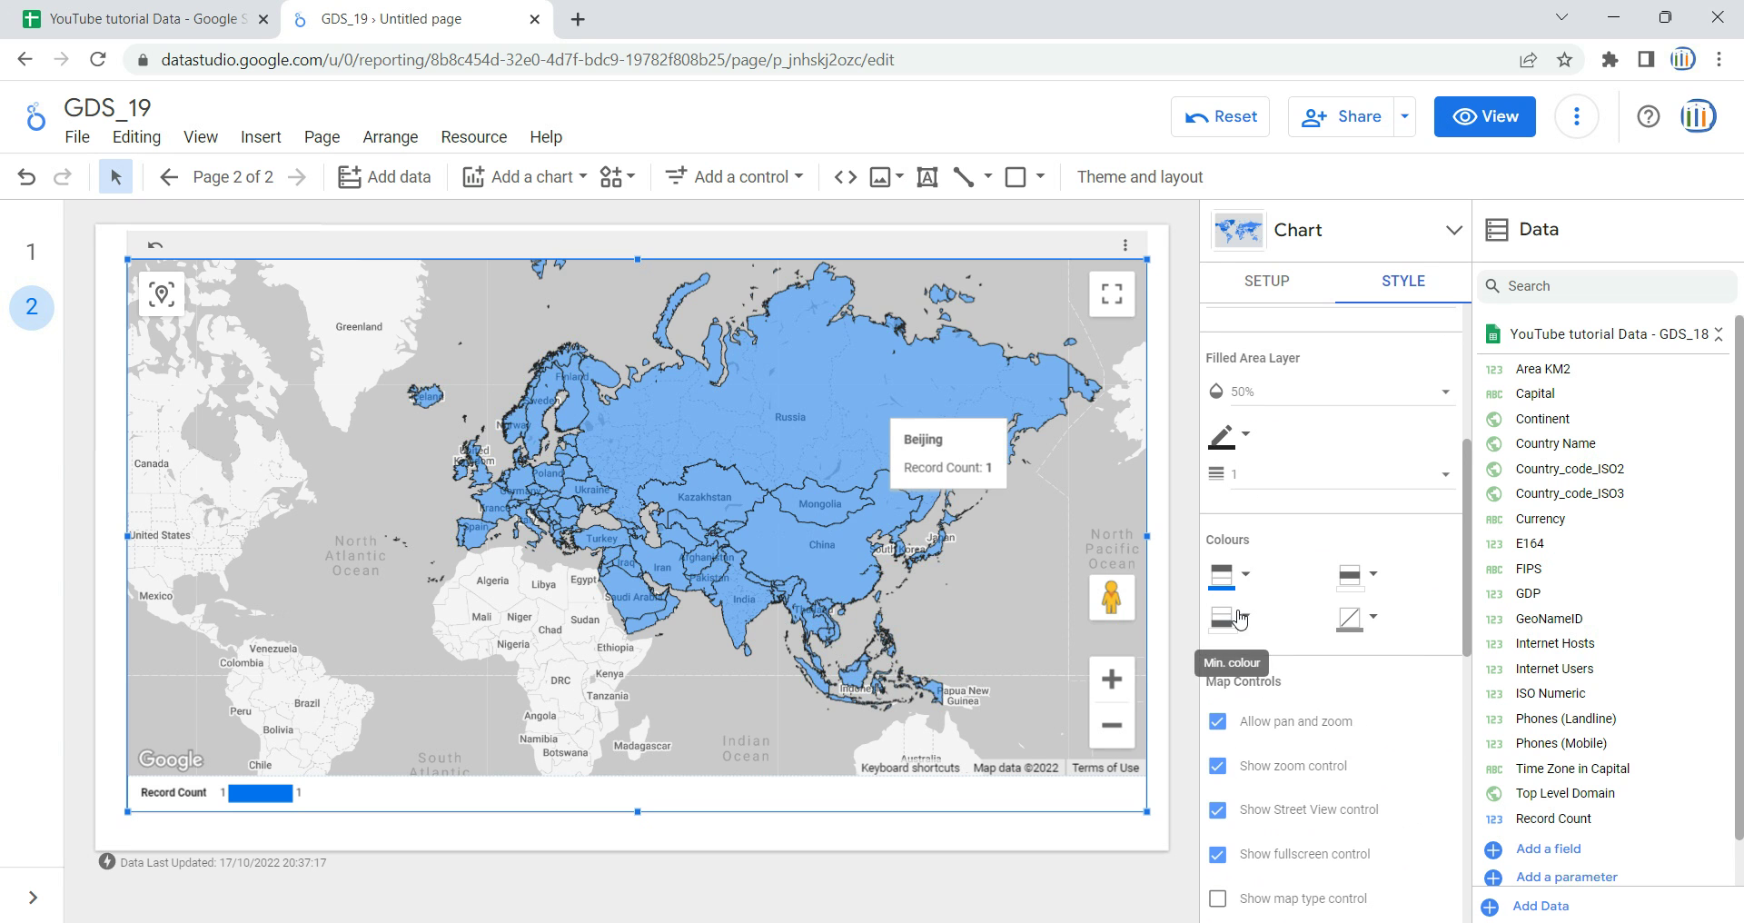
Set the filled map's colour metric to Internet Users
{"action": "left_click", "coordinate": [1247, 292]}
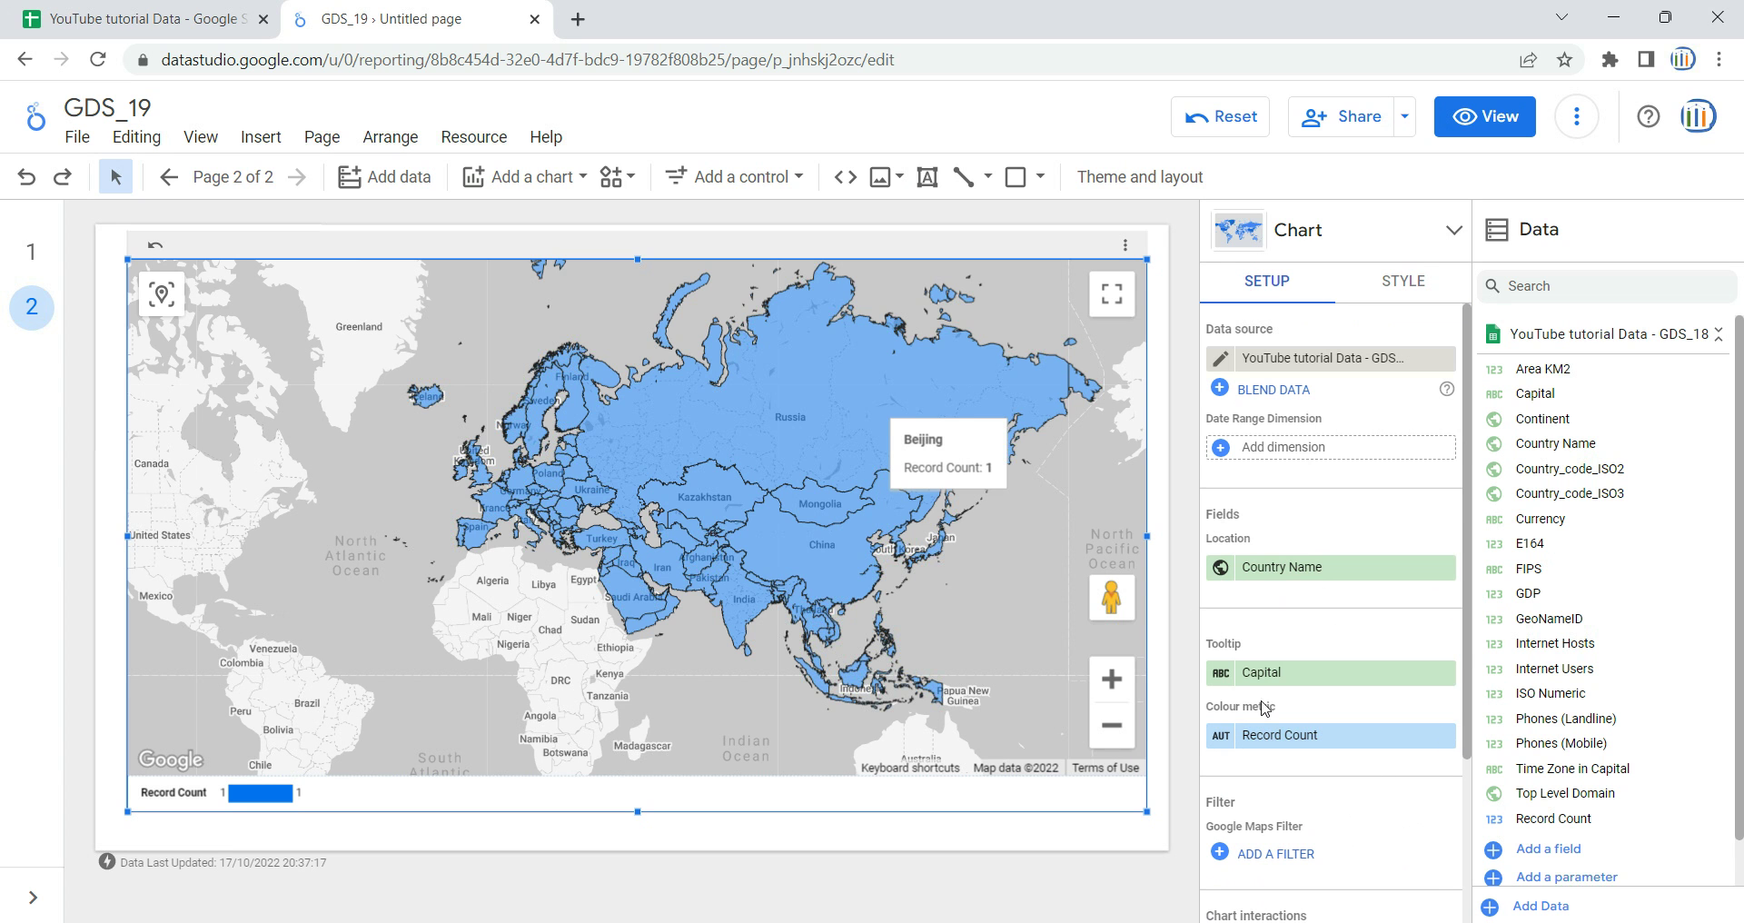
{"action": "left_click", "coordinate": [1273, 741]}
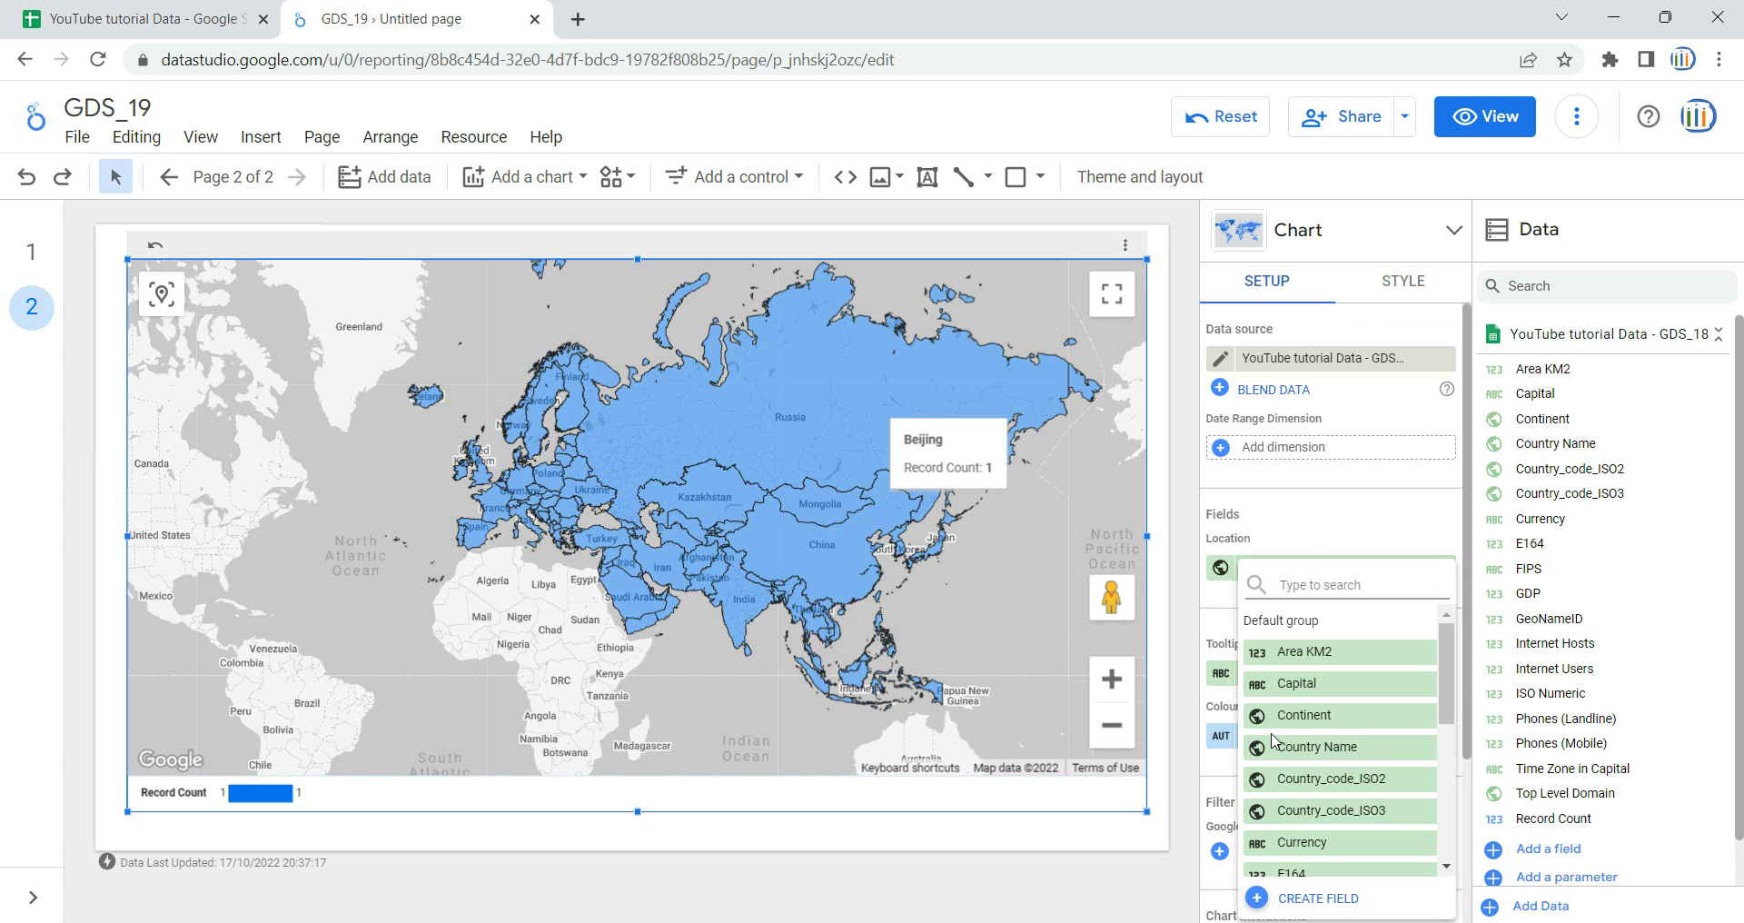
{"action": "scroll", "coordinate": [1290, 735], "scroll_direction": "down", "scroll_amount": 4}
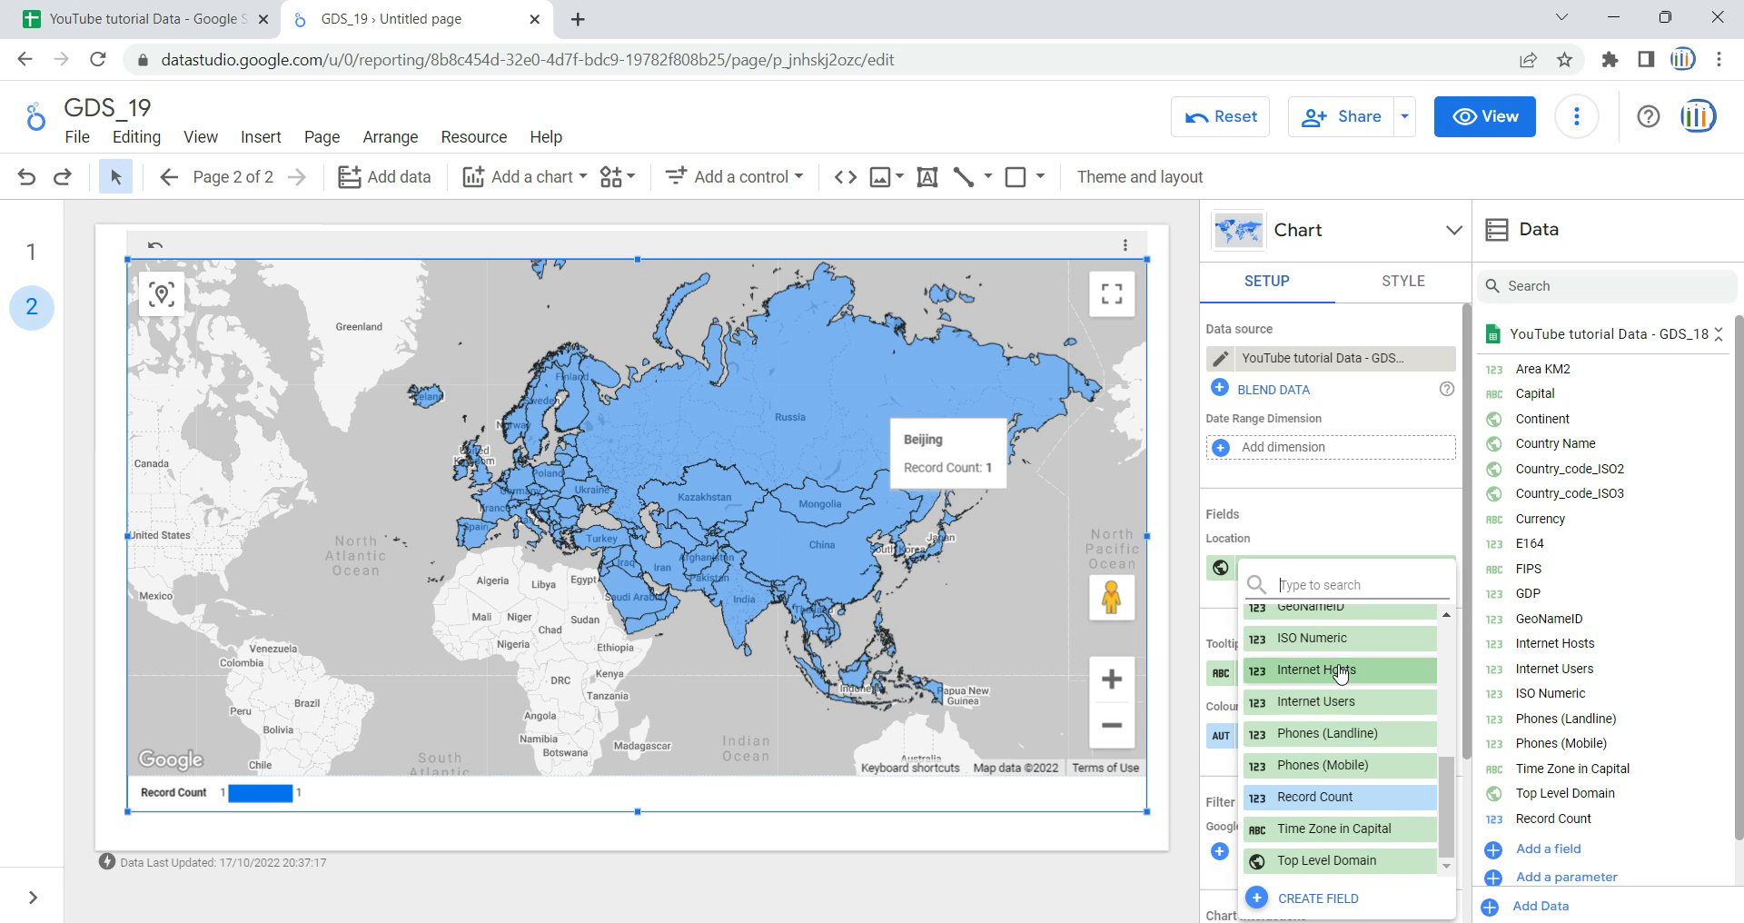
{"action": "left_click", "coordinate": [1336, 705]}
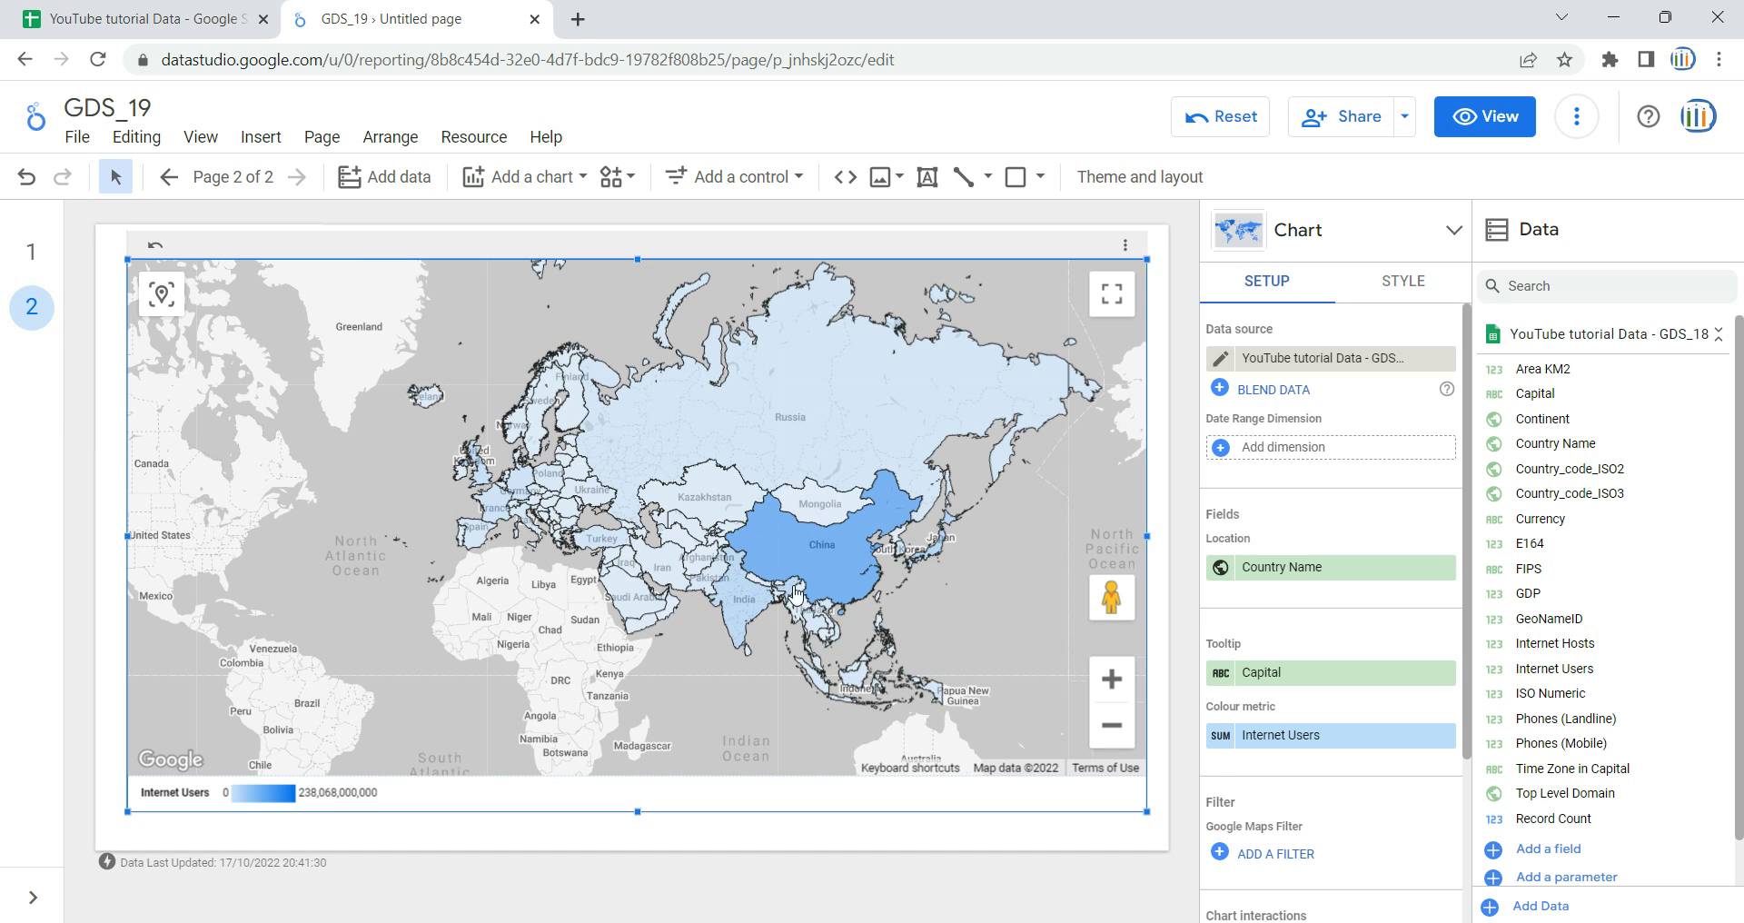
Start a new filter for the filled map and name it TEst_Filter
{"action": "scroll", "coordinate": [1299, 625], "scroll_direction": "down", "scroll_amount": 3}
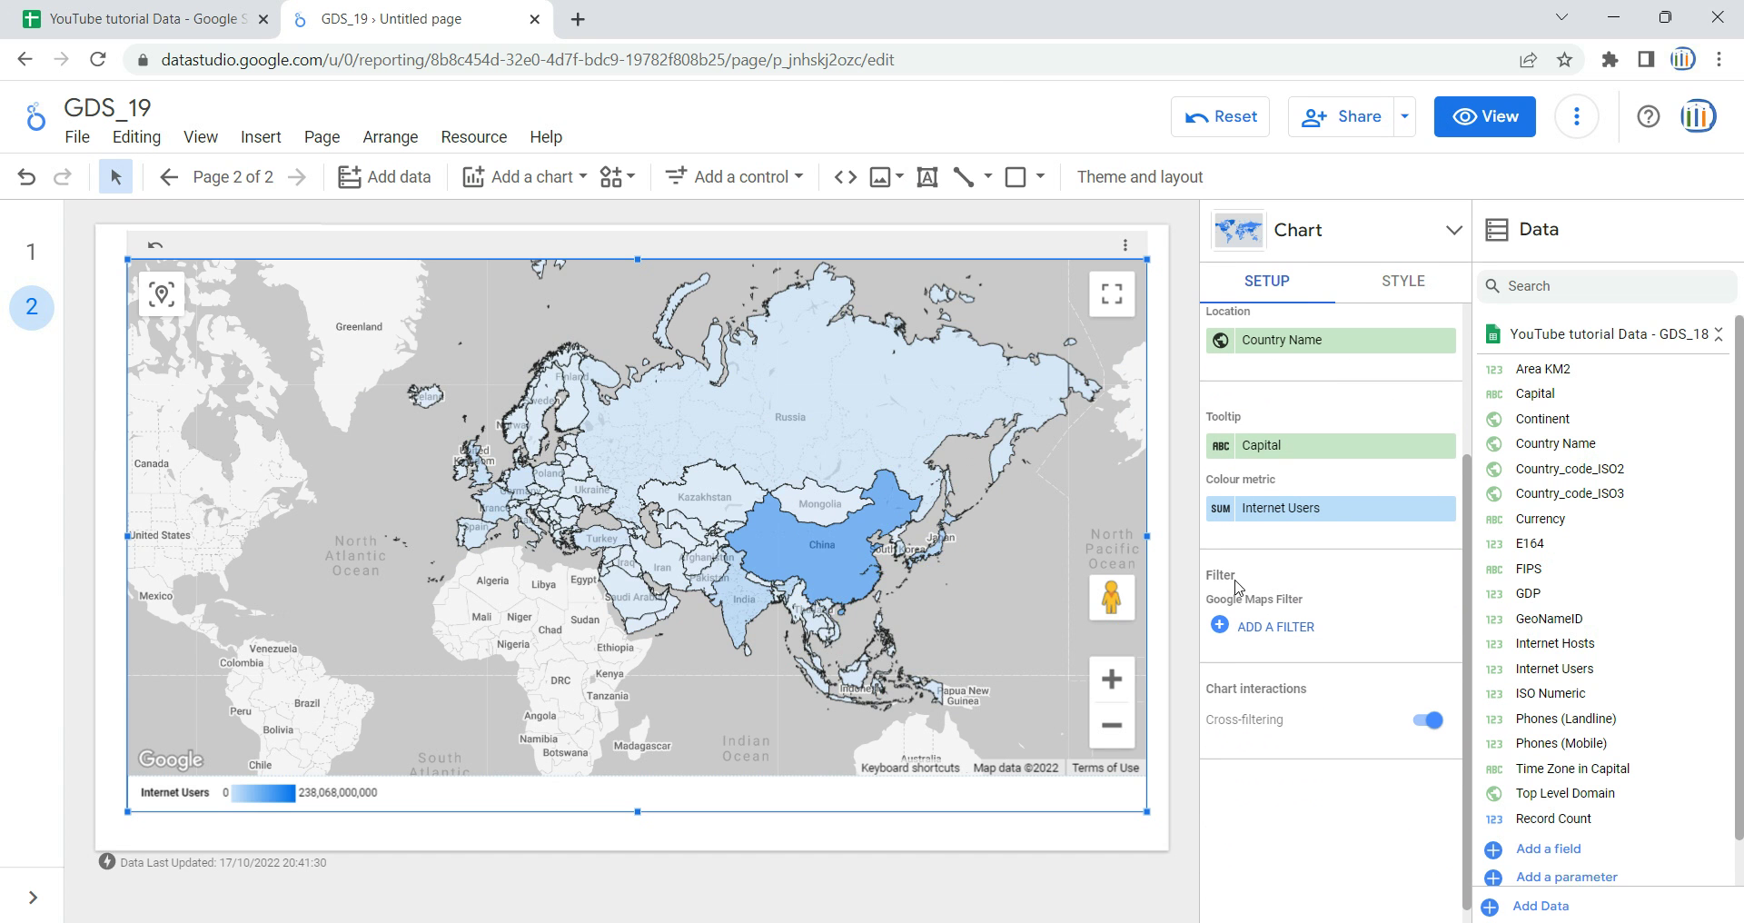
{"action": "left_click", "coordinate": [1257, 626]}
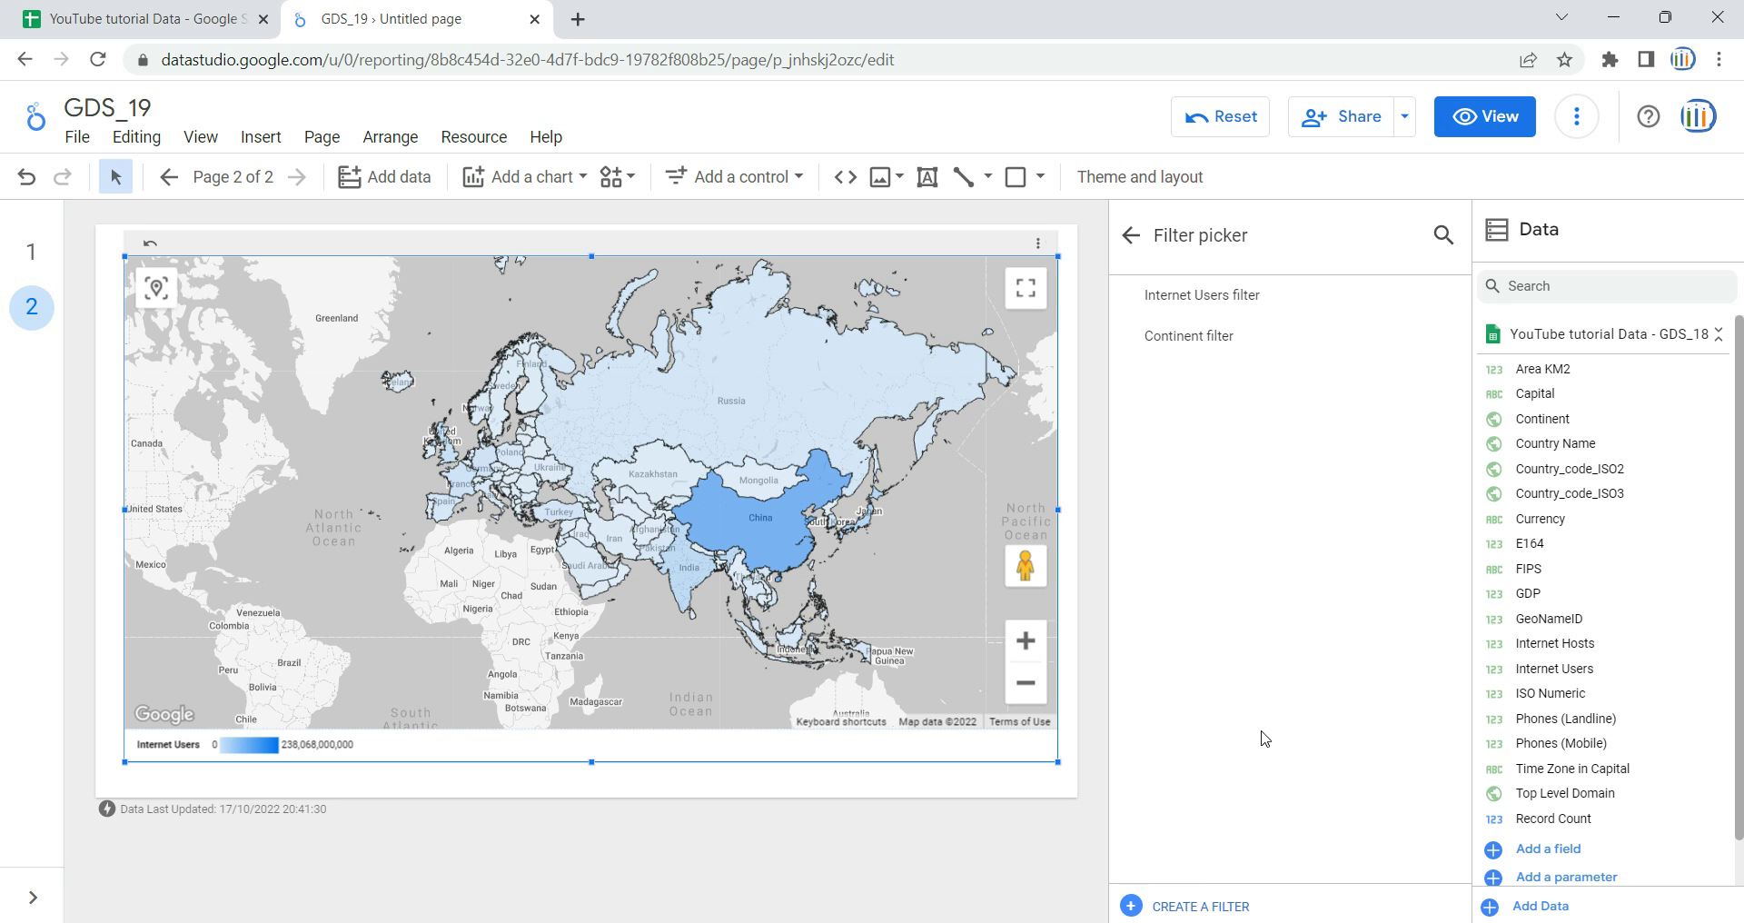
{"action": "left_click", "coordinate": [1209, 907]}
{"action": "left_click", "coordinate": [145, 568]}
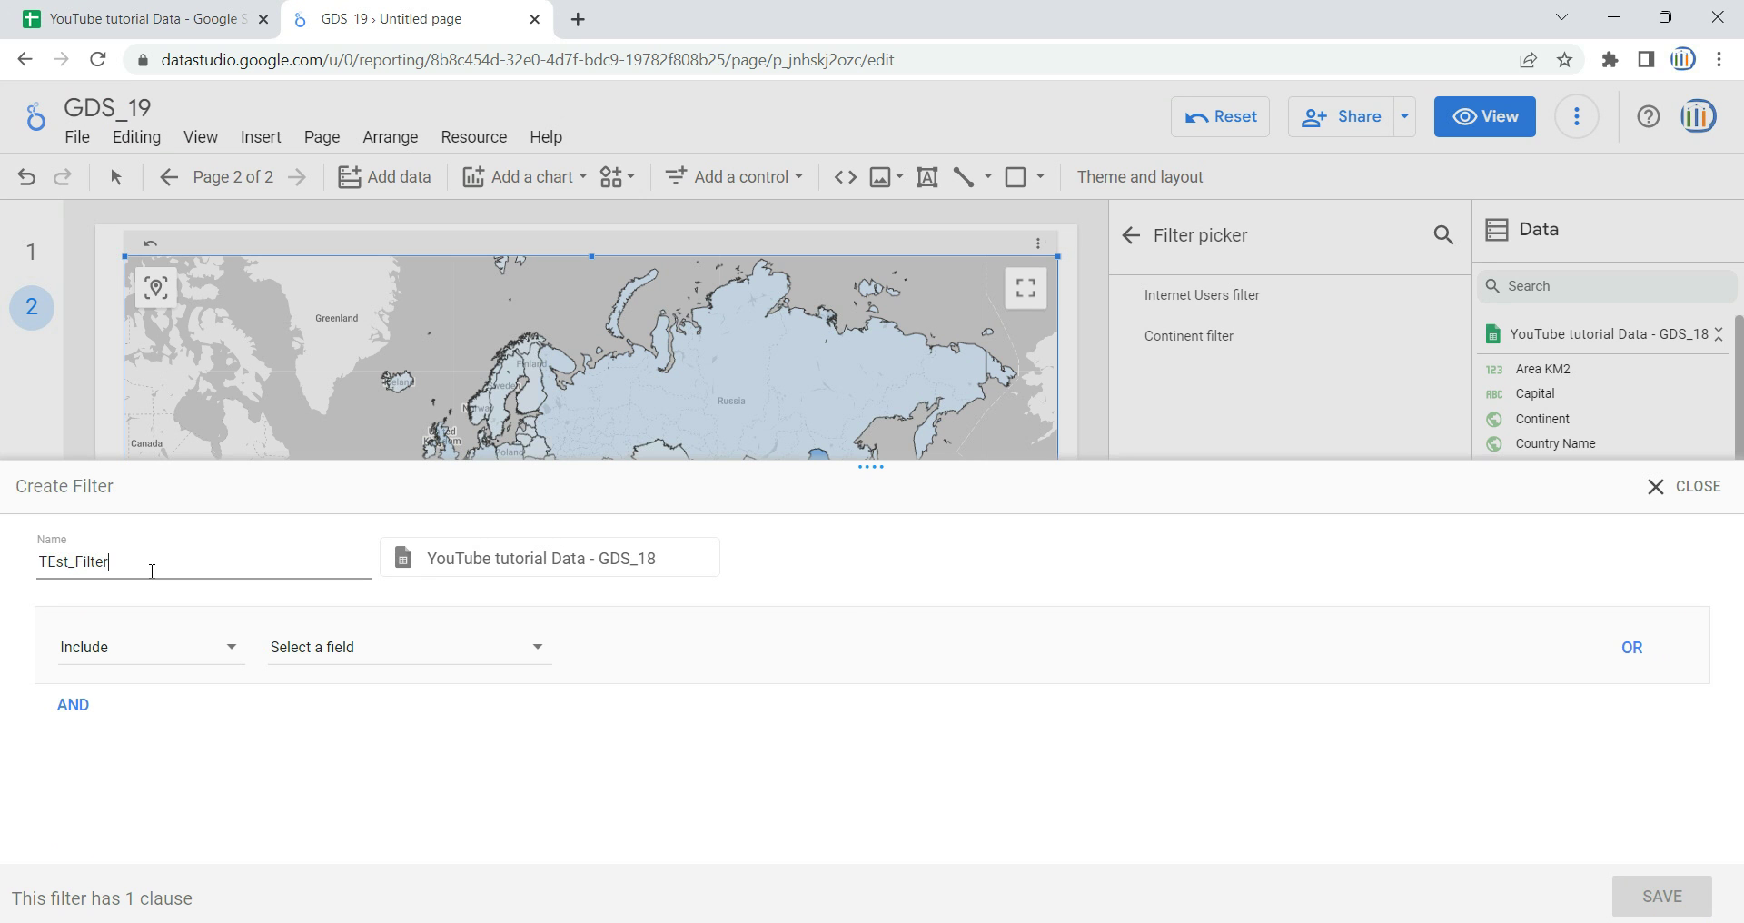
Define the filter to include Continent equal to Asia and save it to the map
{"action": "left_click", "coordinate": [211, 659]}
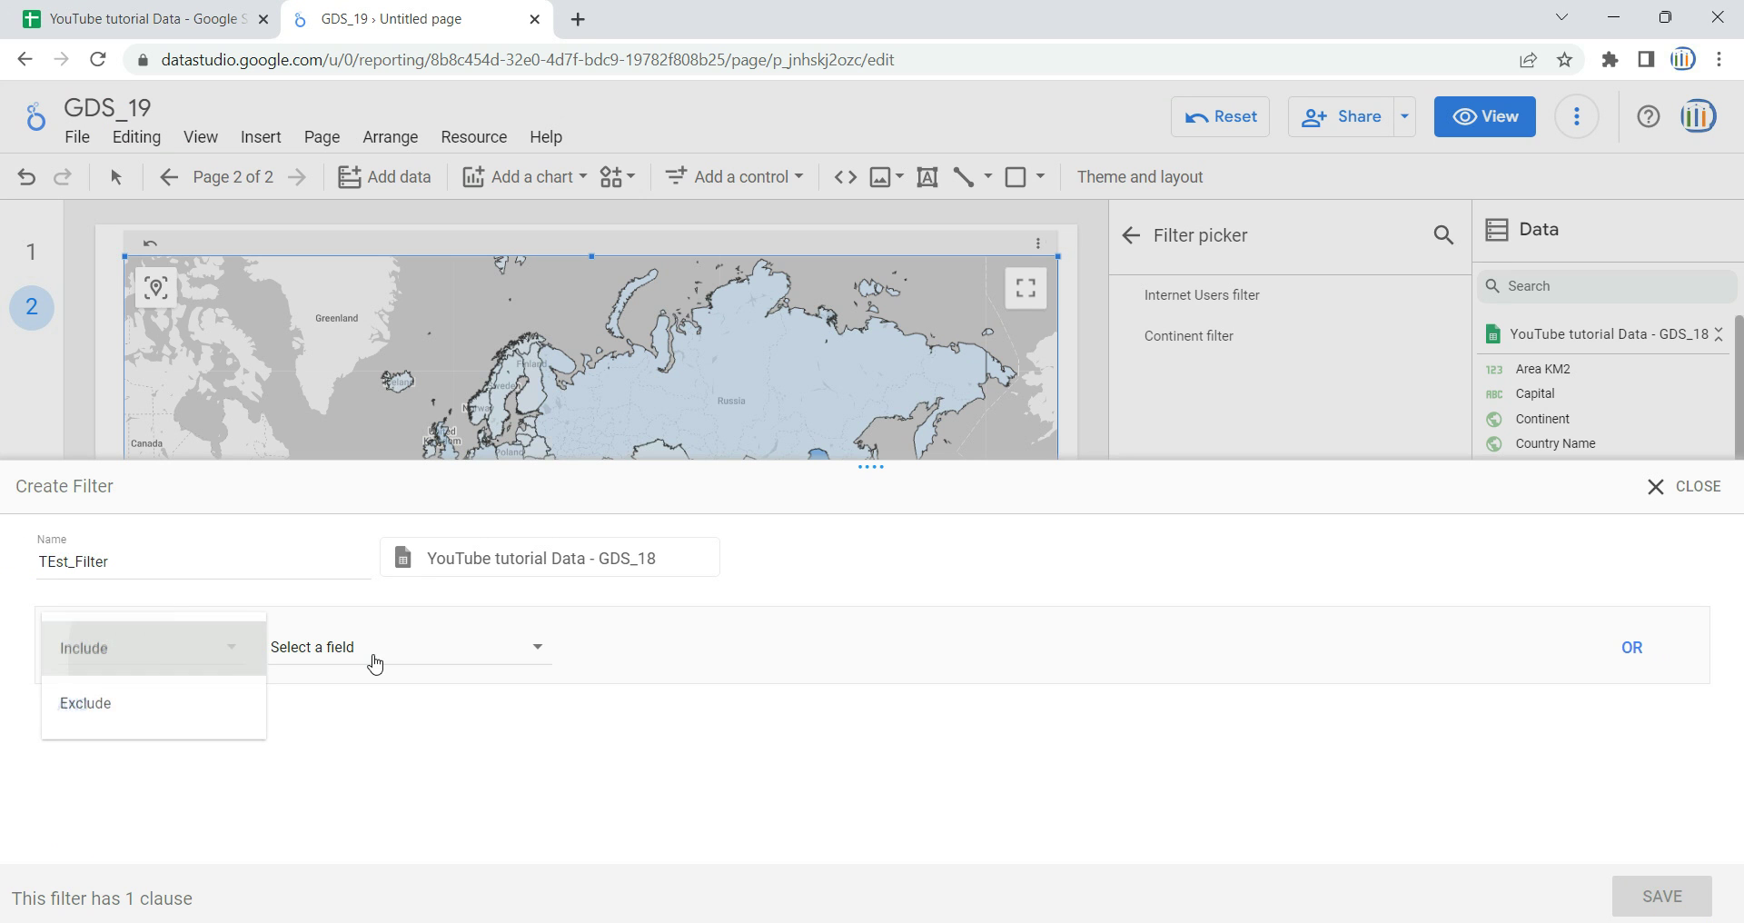
{"action": "left_click", "coordinate": [261, 659]}
{"action": "left_click", "coordinate": [401, 662]}
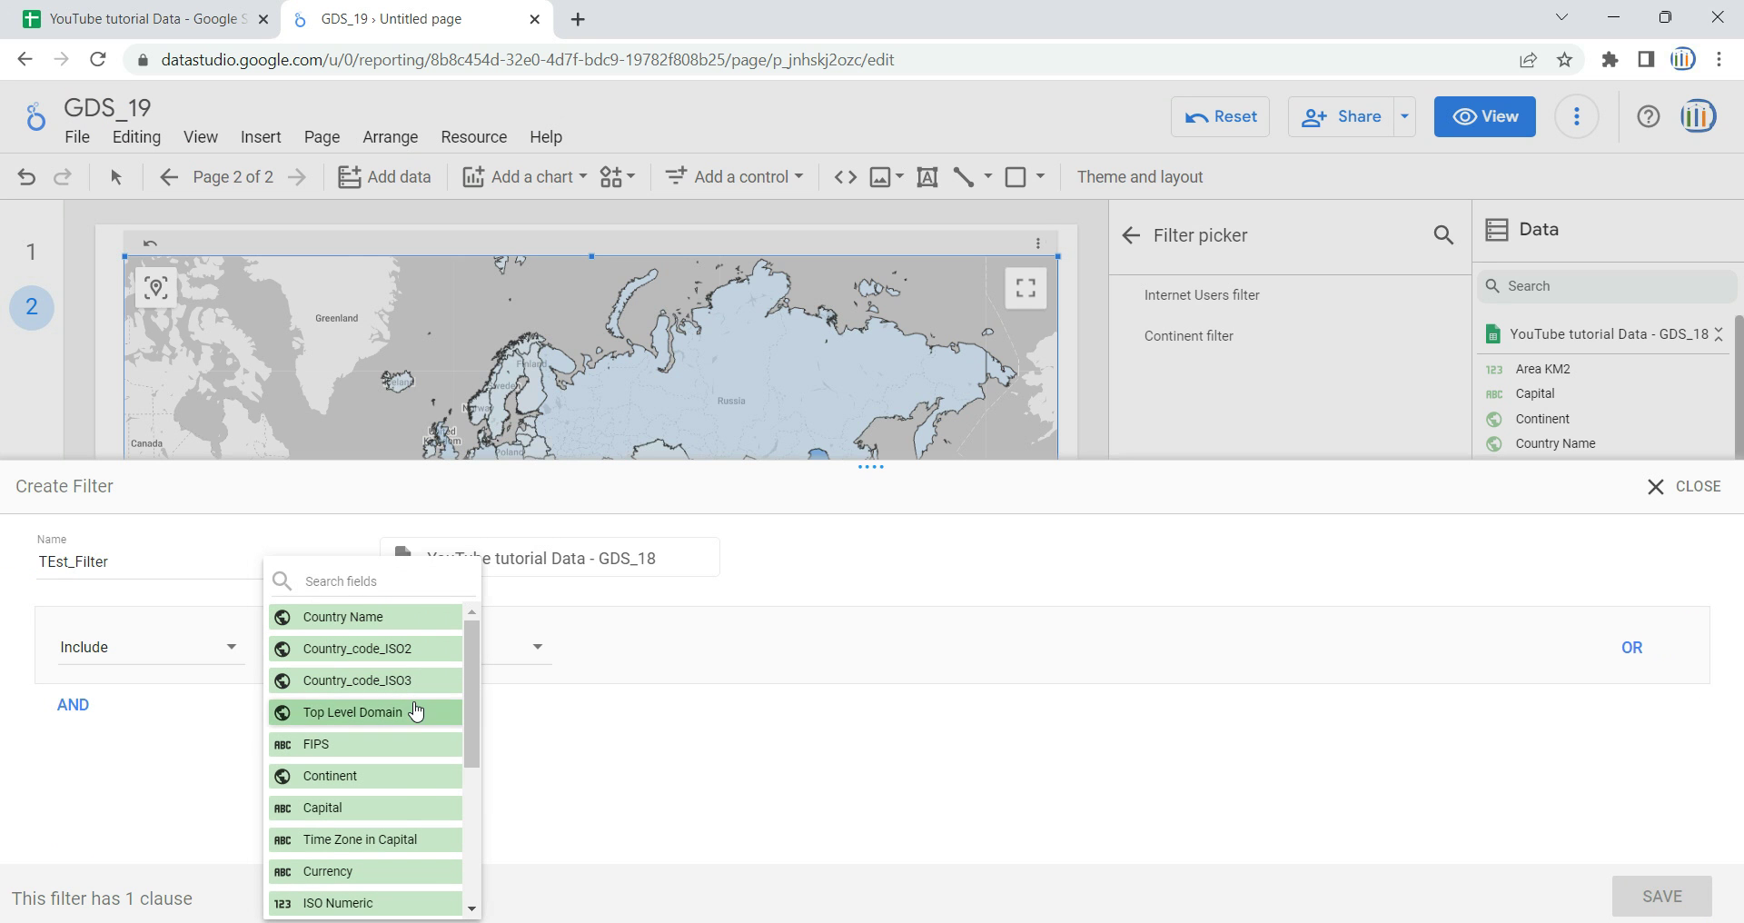
{"action": "left_click", "coordinate": [409, 788]}
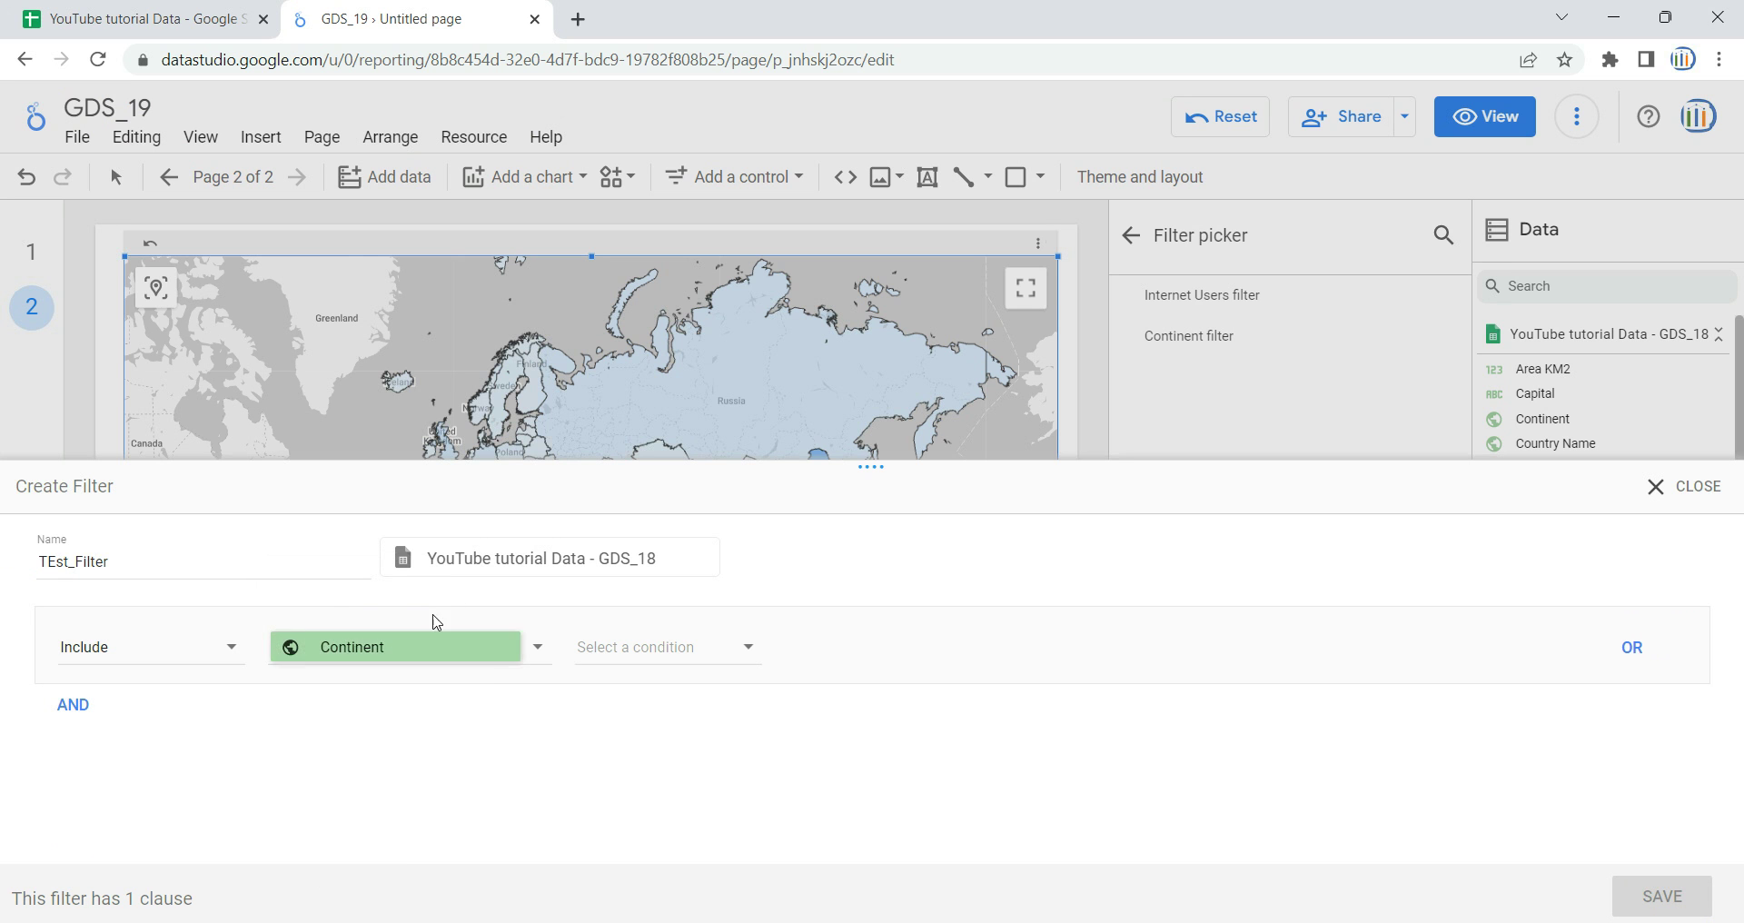
{"action": "left_click", "coordinate": [653, 666]}
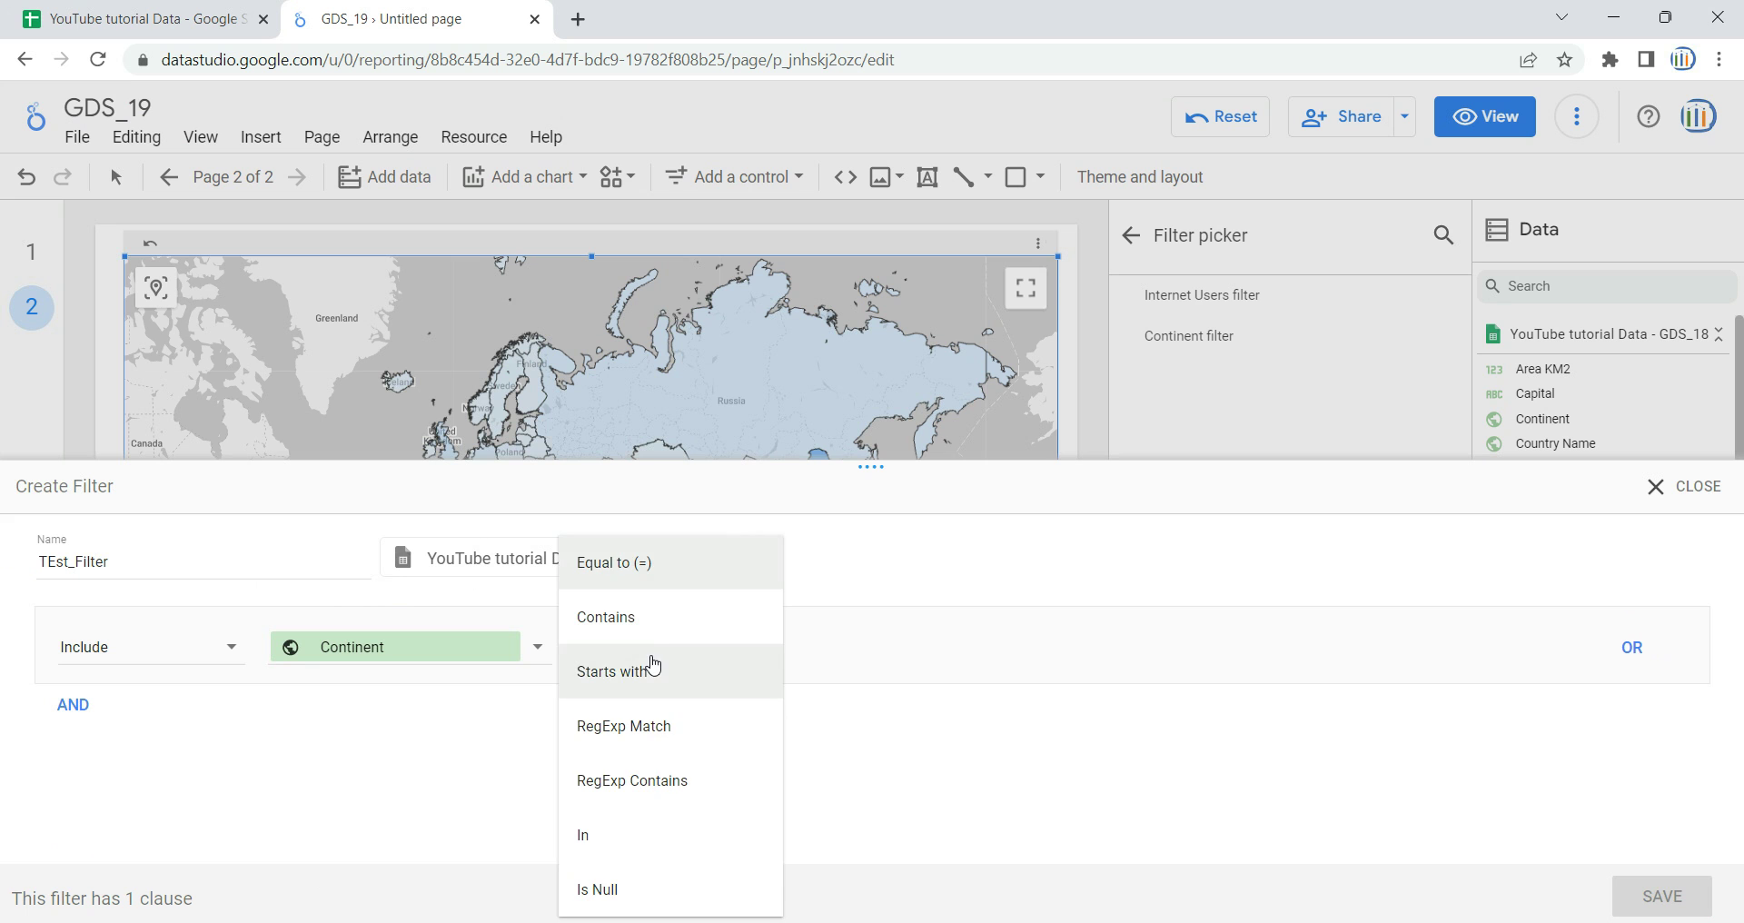
{"action": "left_click", "coordinate": [683, 564]}
{"action": "left_click", "coordinate": [942, 648]}
{"action": "type", "text": "Asia"}
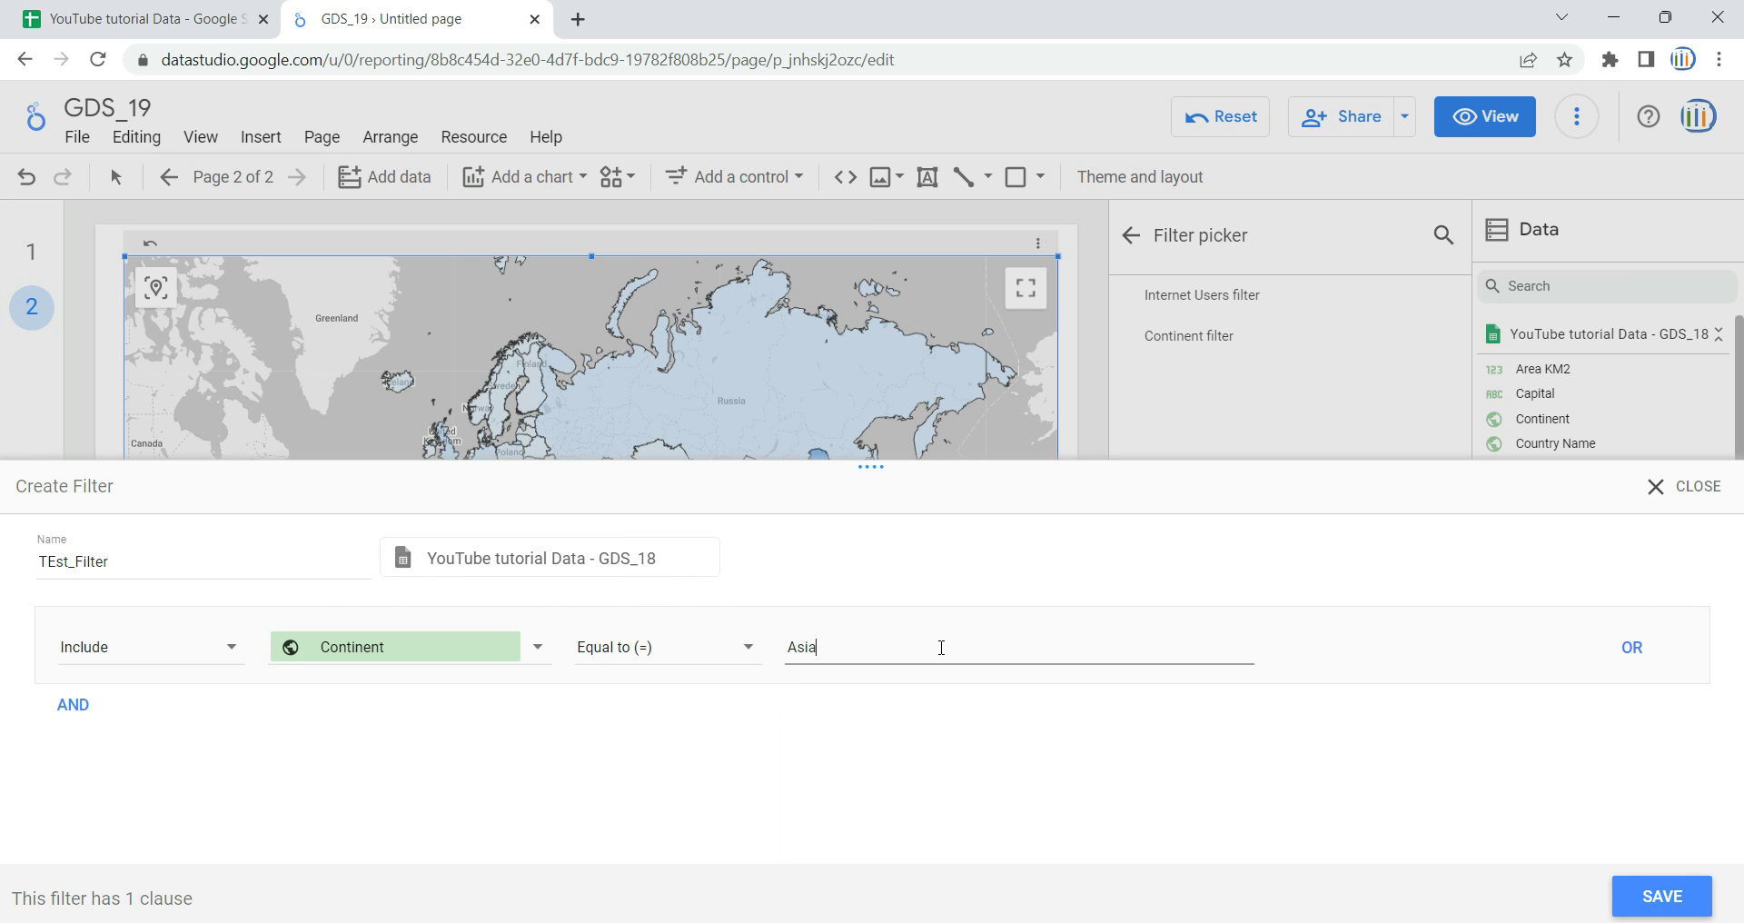
{"action": "left_click", "coordinate": [1666, 897]}
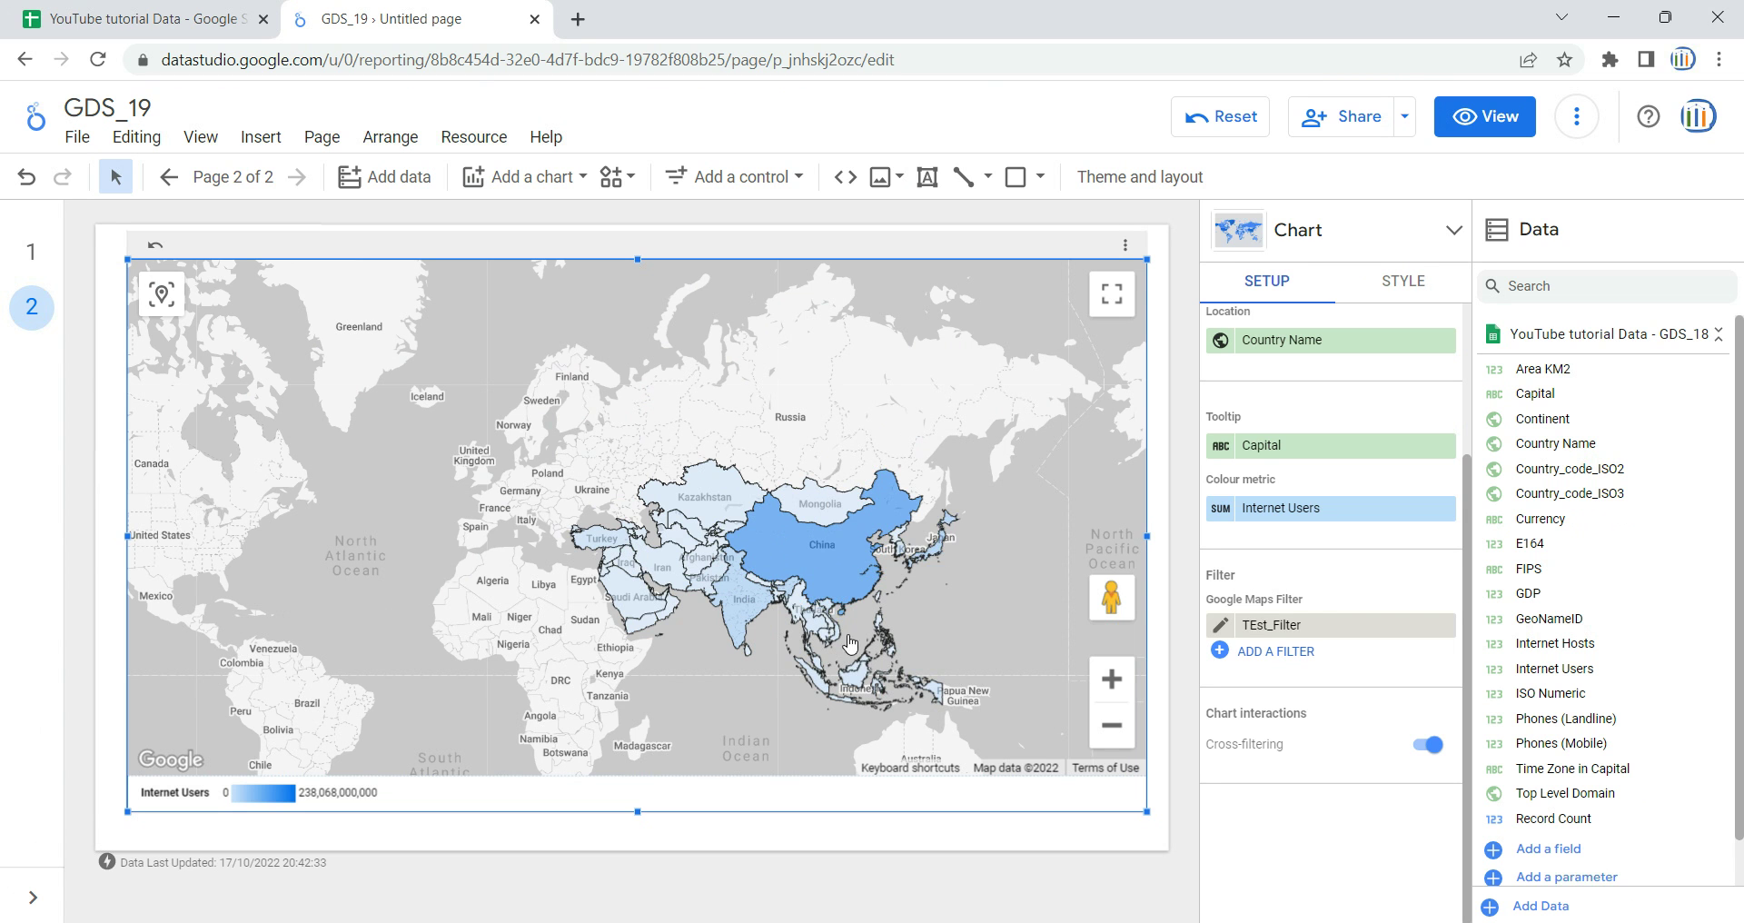
Try the Satellite background type on the filled map, return it to Map, and check the country tooltips
{"action": "scroll", "coordinate": [1411, 309], "scroll_direction": "up", "scroll_amount": 3}
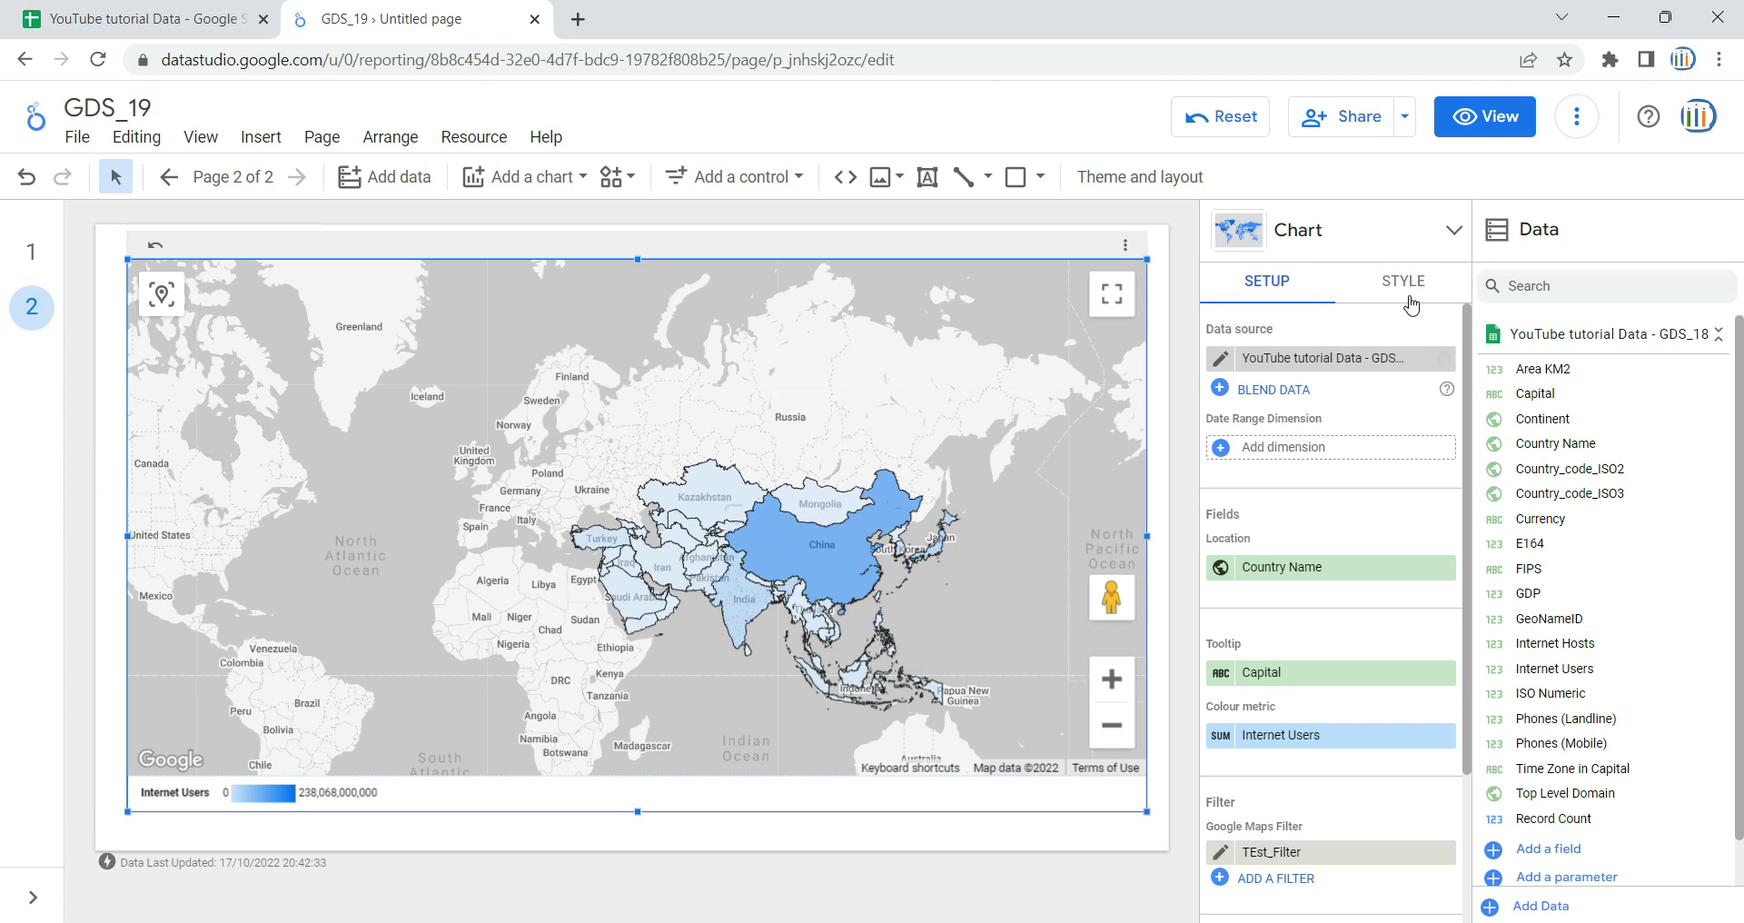
{"action": "left_click", "coordinate": [1403, 282]}
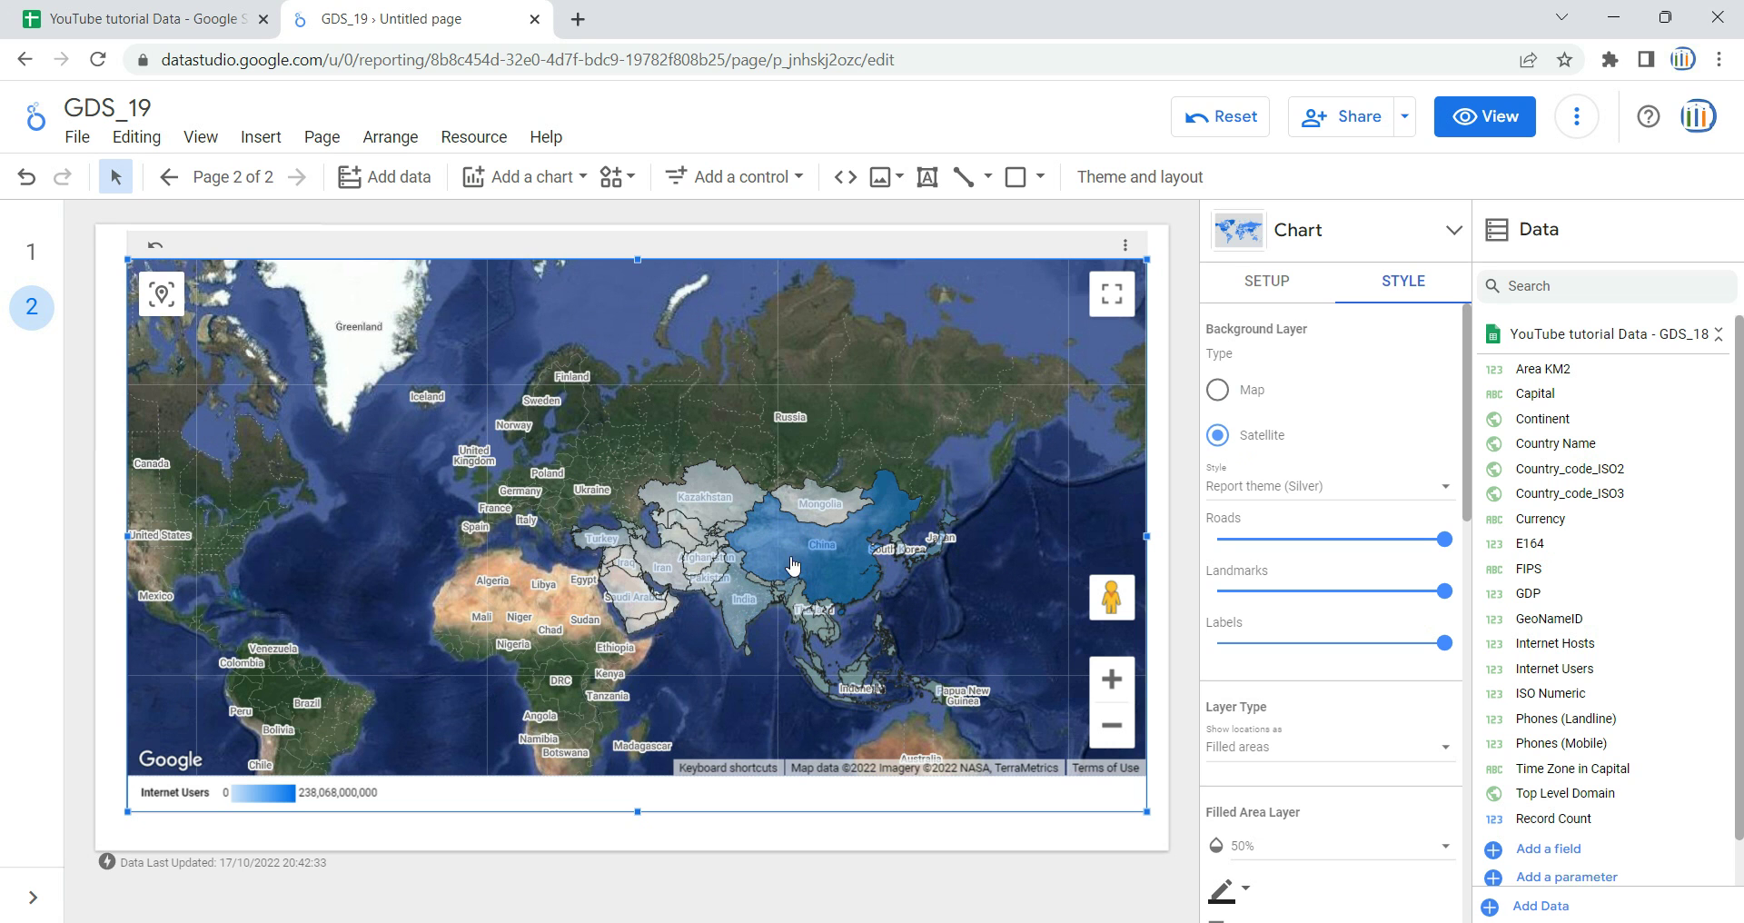
{"action": "mouse_move", "coordinate": [762, 520]}
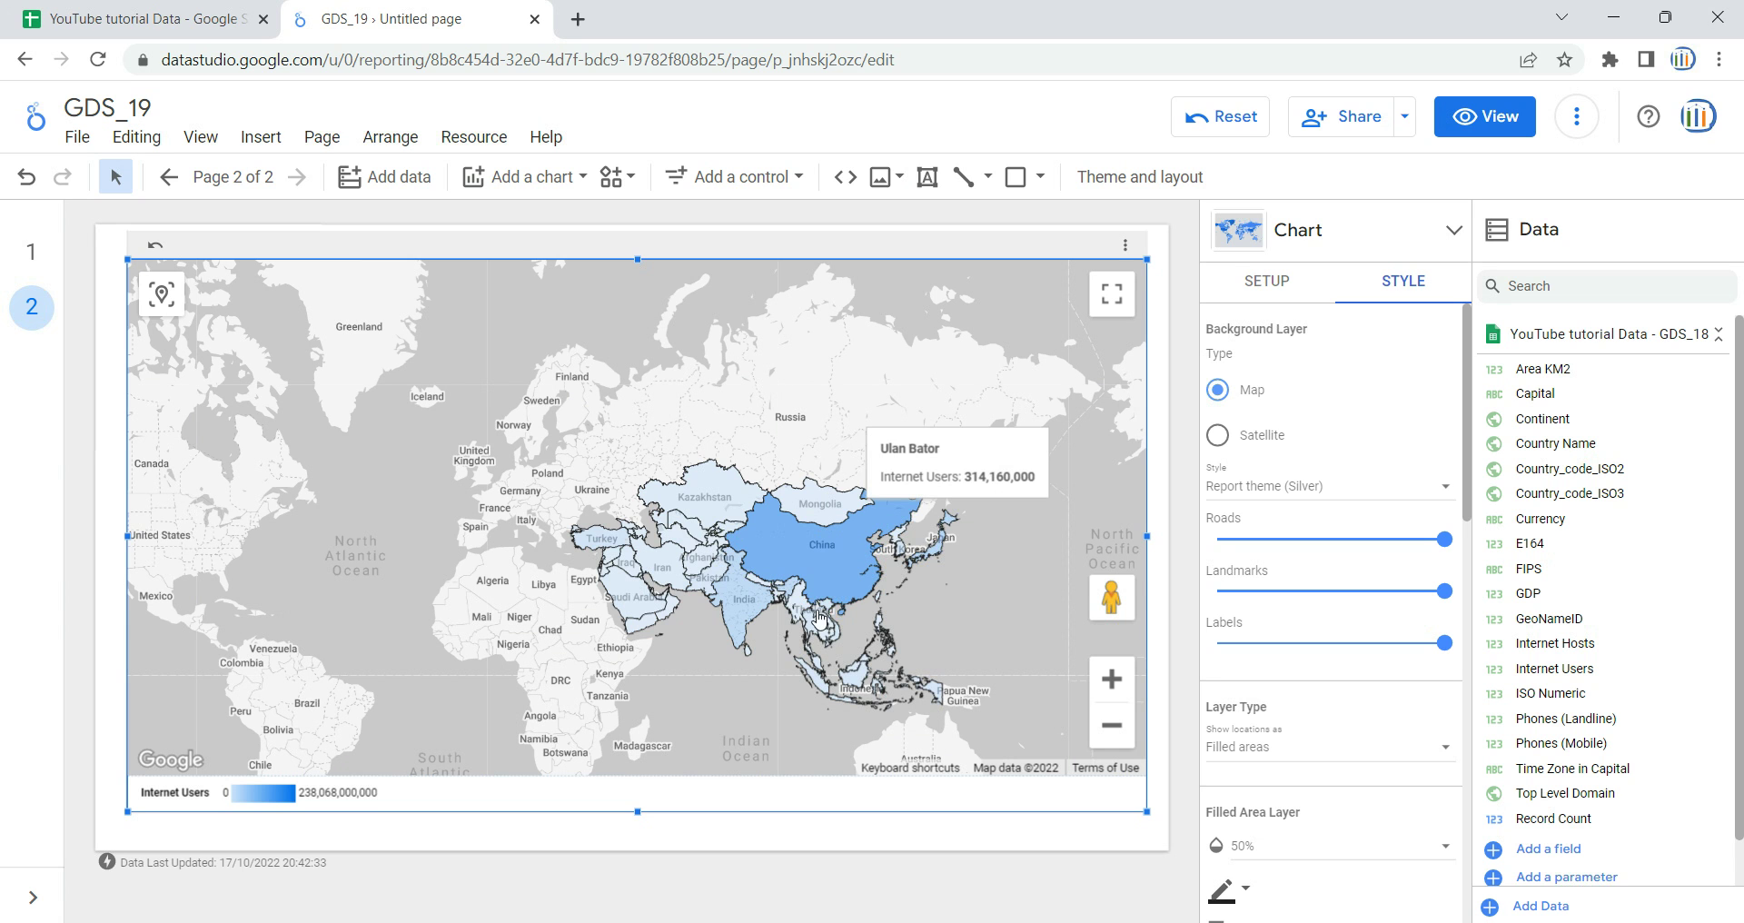
{"action": "mouse_move", "coordinate": [767, 558]}
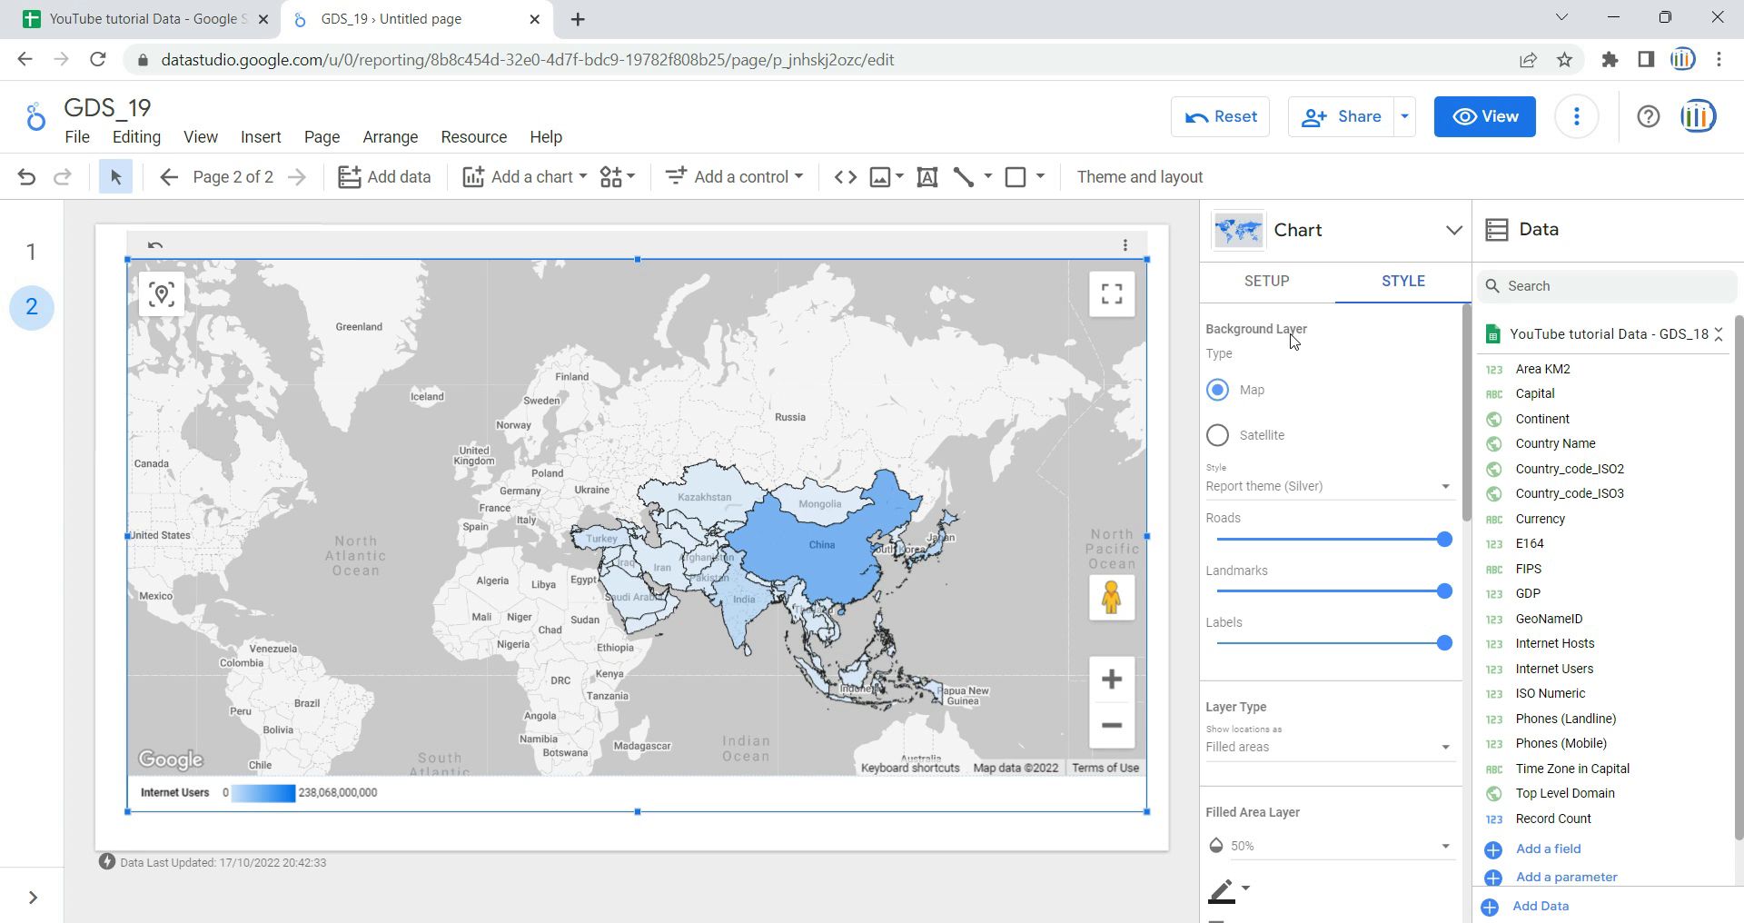
Try the Standard style for the map background and check China's tooltip
{"action": "left_click", "coordinate": [1328, 495]}
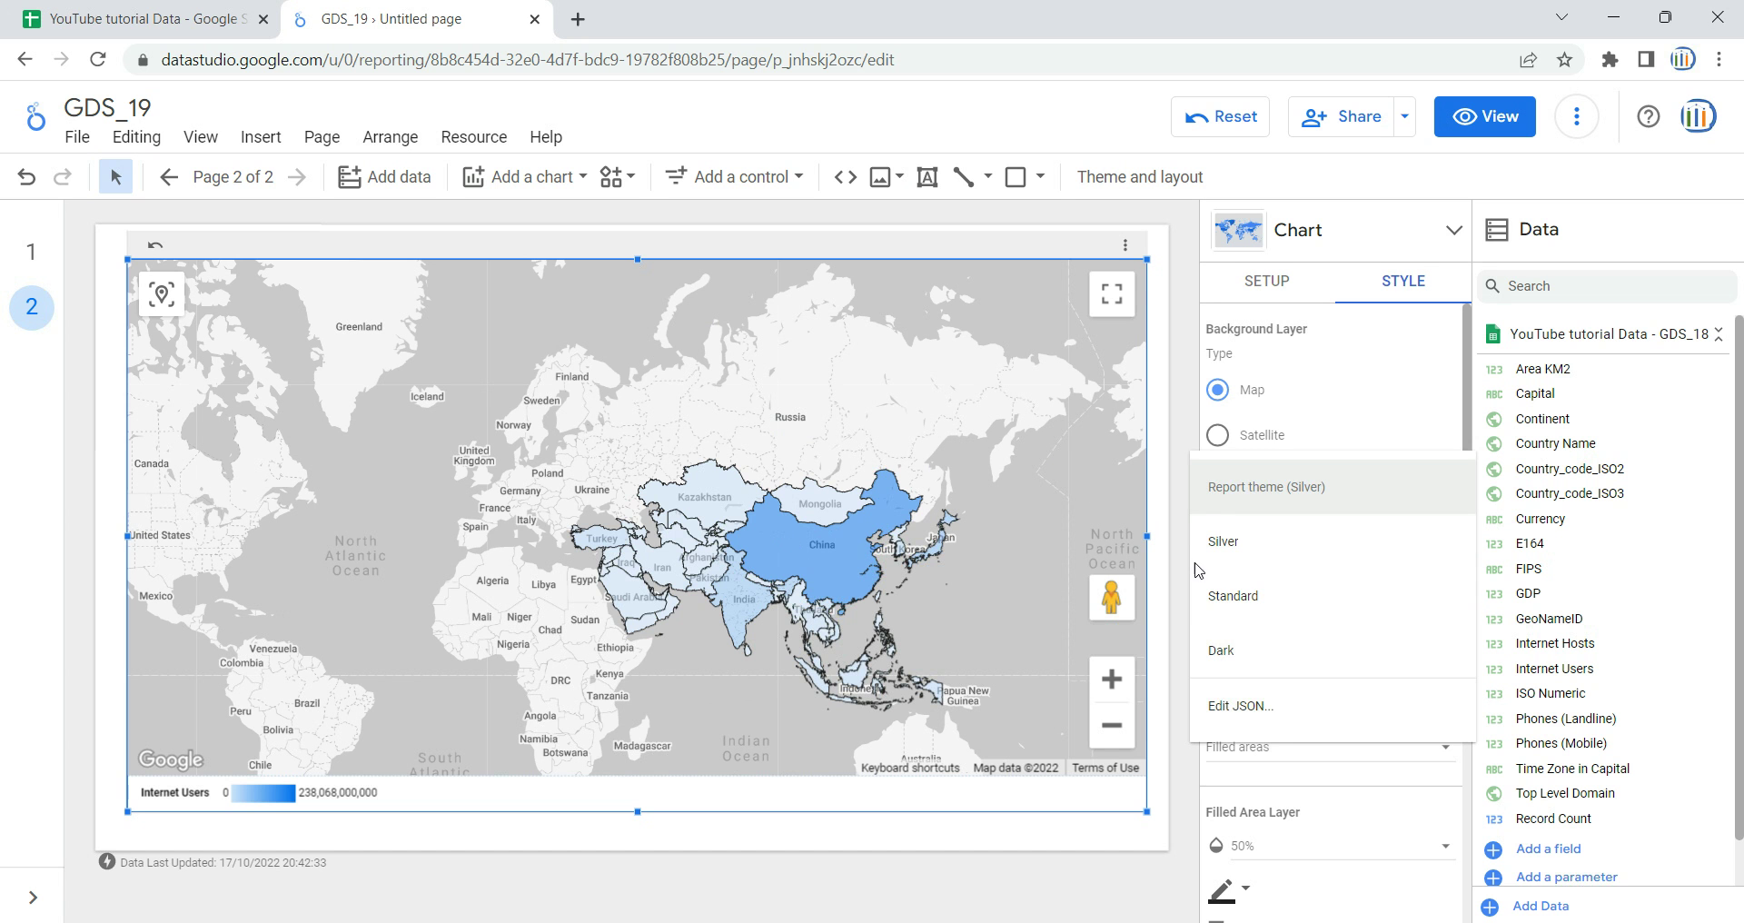
{"action": "left_click", "coordinate": [1299, 610]}
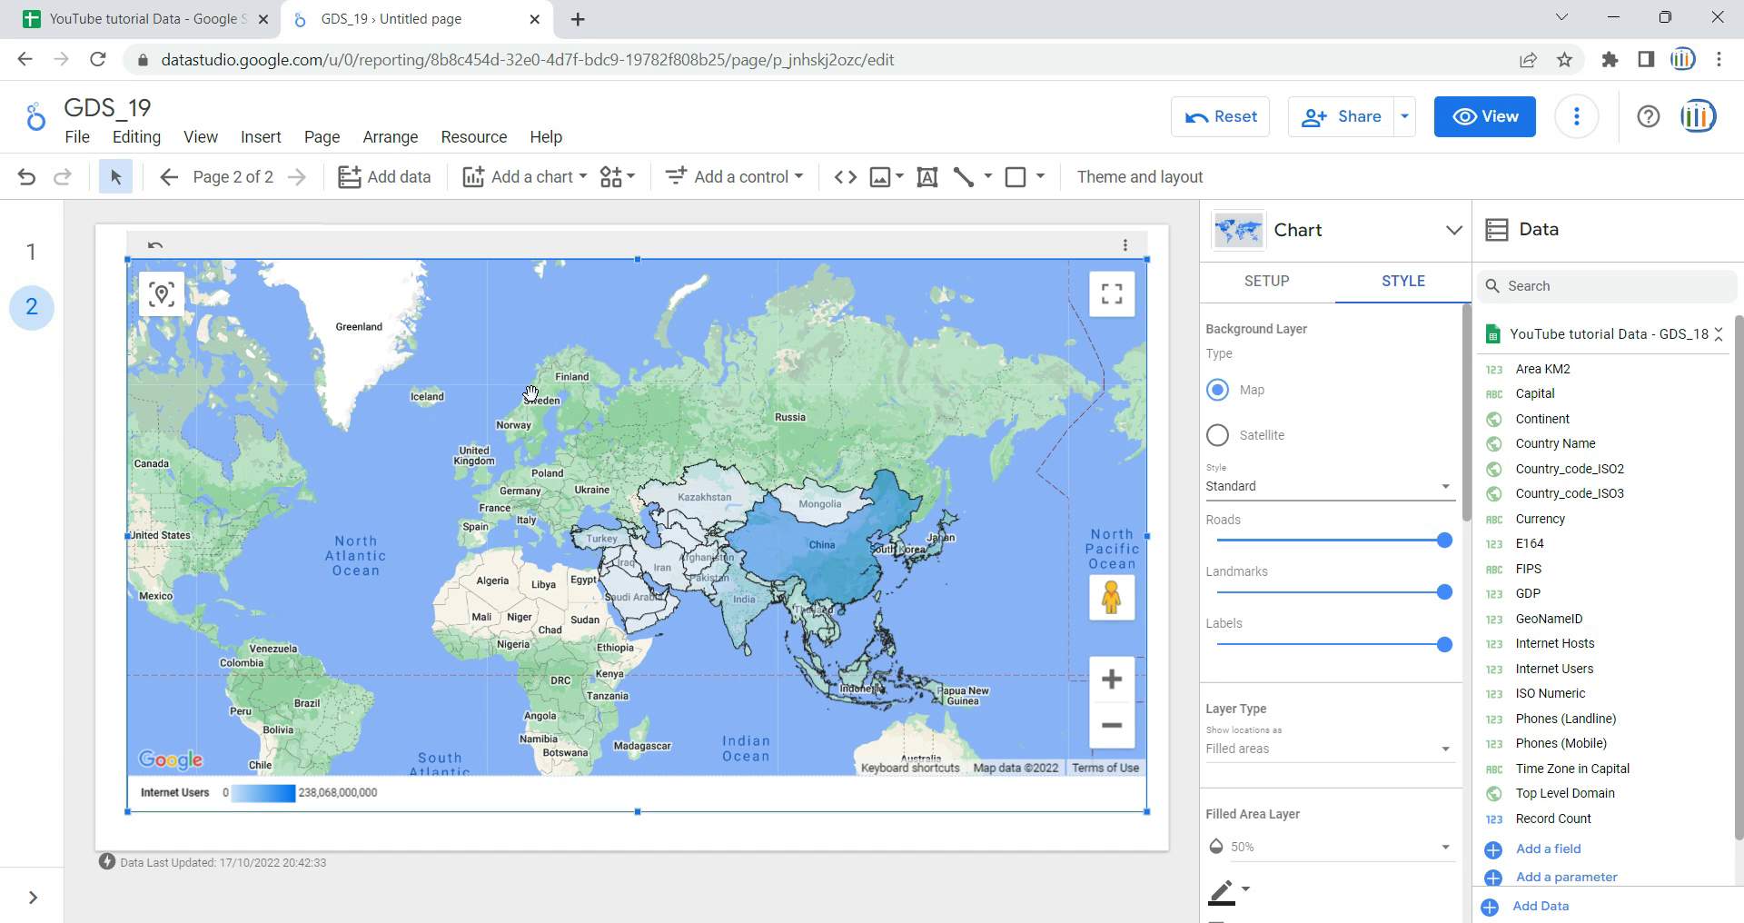
{"action": "mouse_move", "coordinate": [891, 480]}
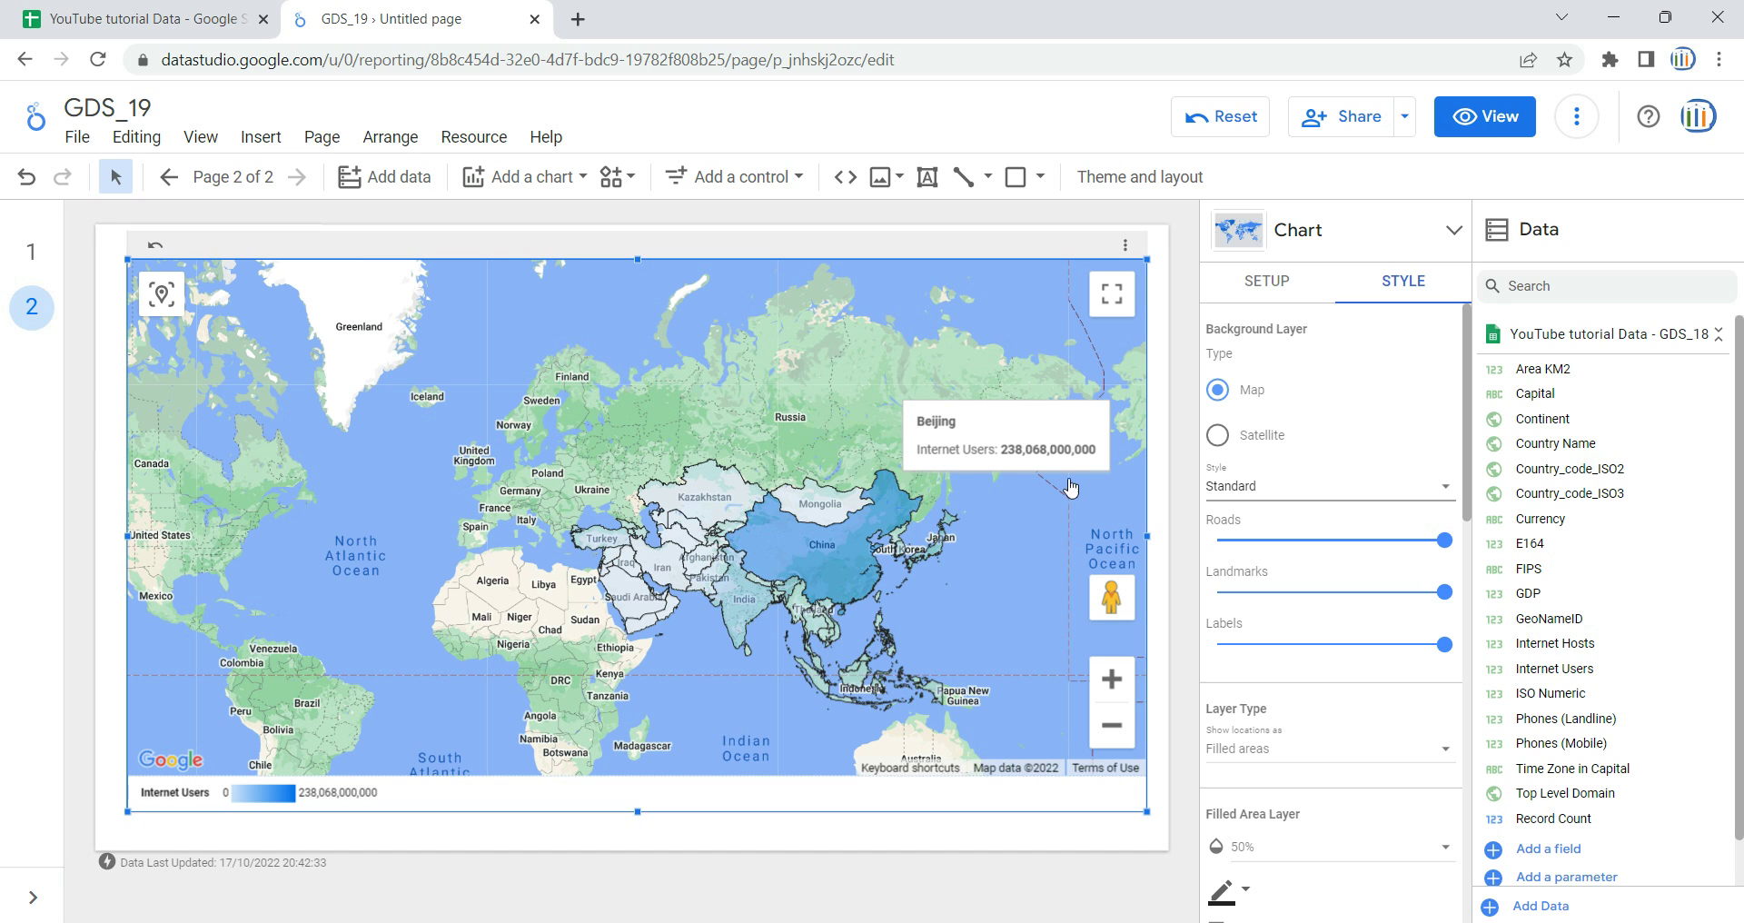
Set the map background style to Dark and reduce the roads detail to its minimum
{"action": "left_click", "coordinate": [1392, 495]}
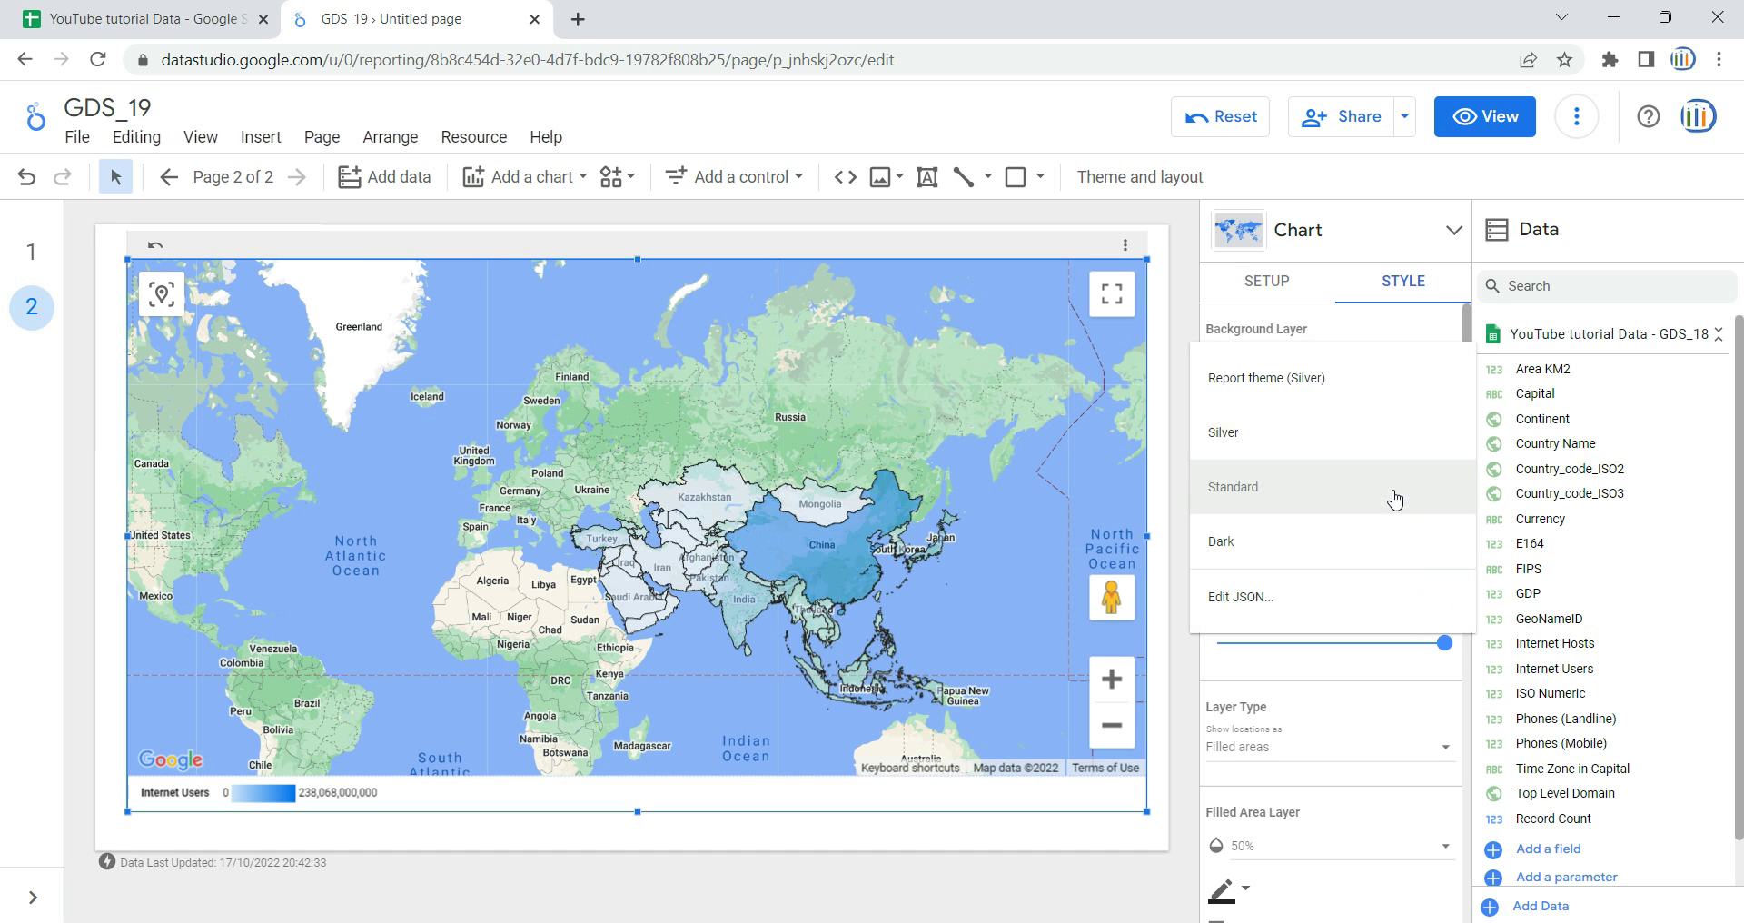
{"action": "left_click", "coordinate": [1411, 556]}
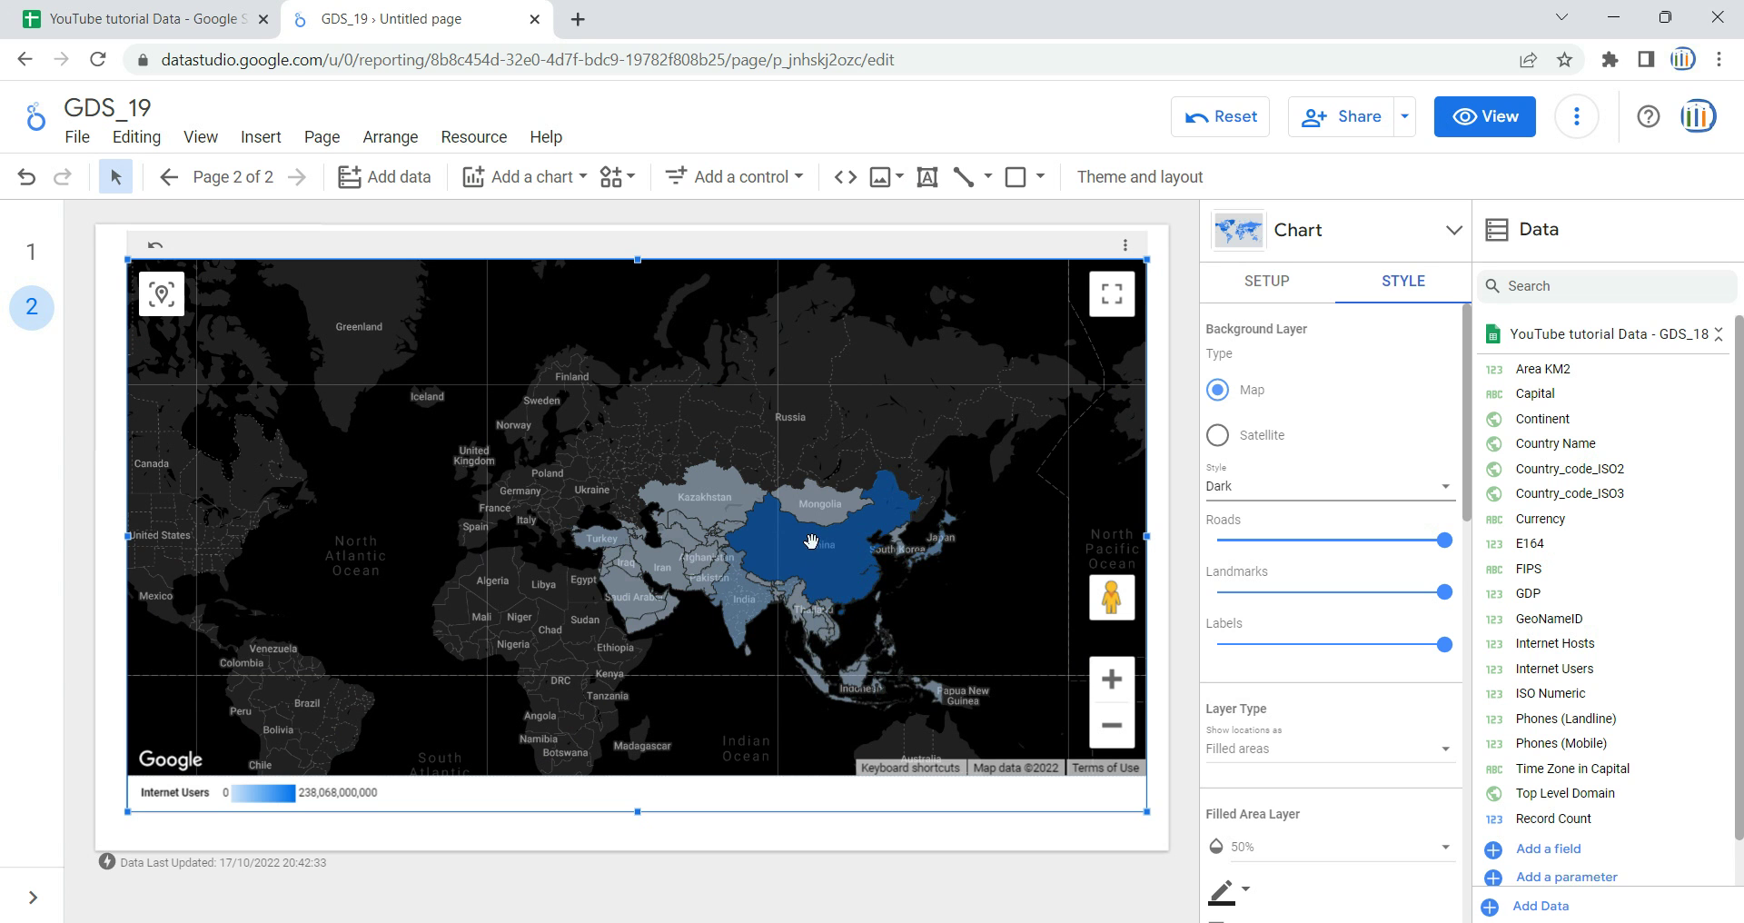
{"action": "left_click", "coordinate": [1370, 491]}
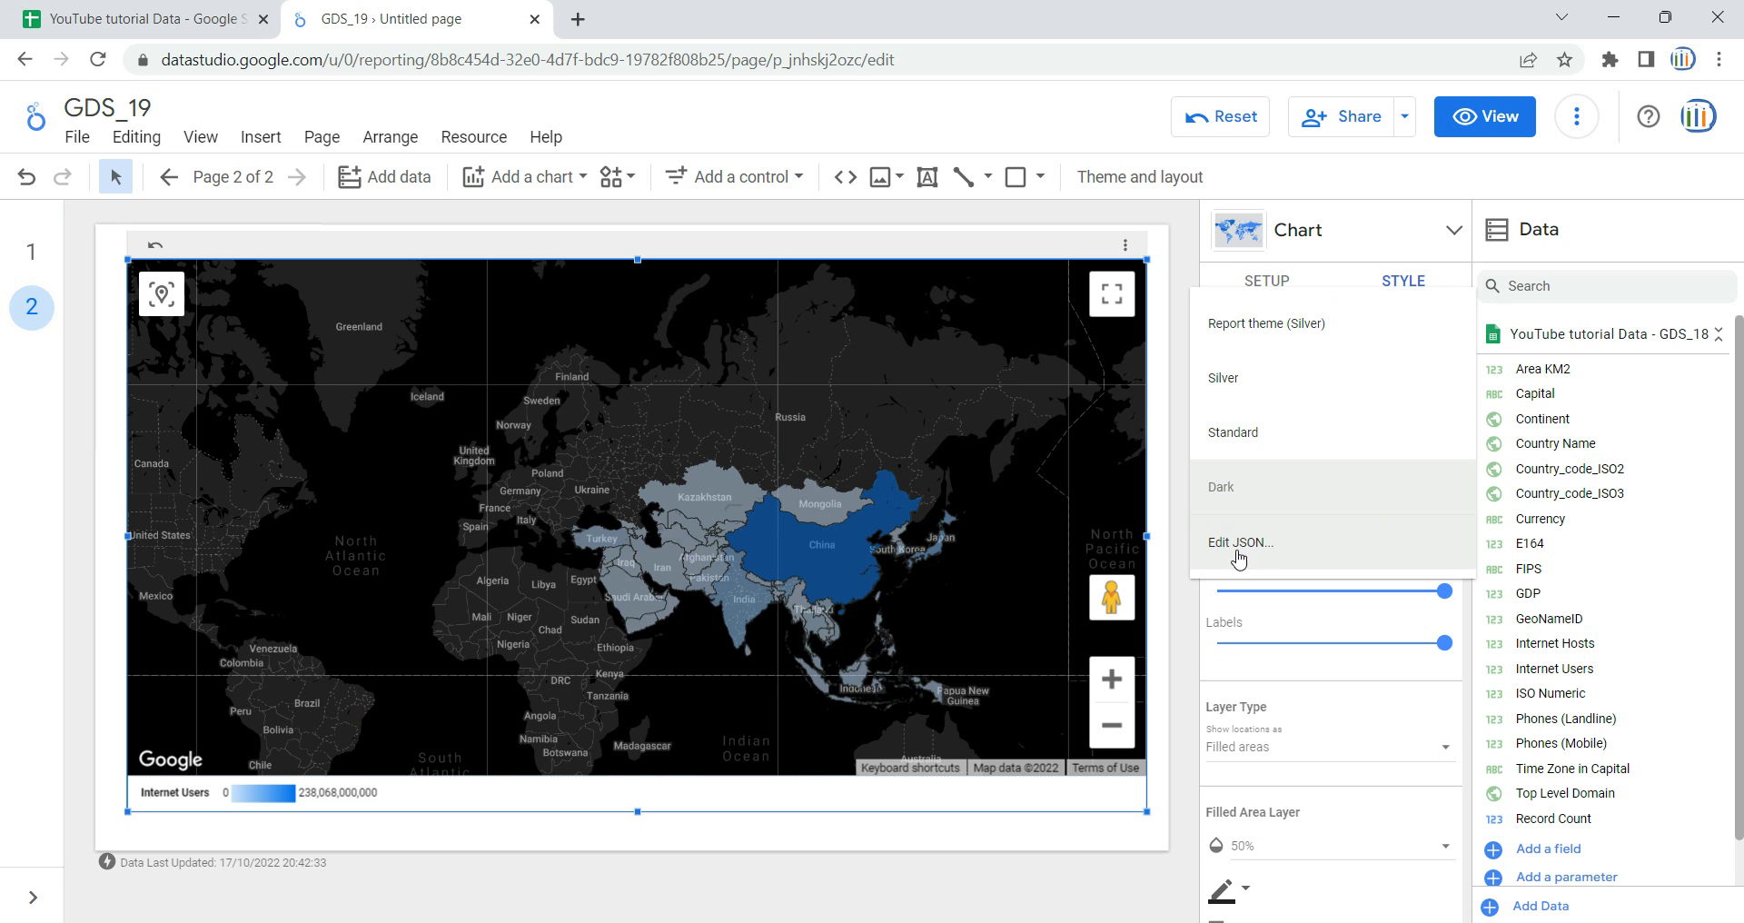
{"action": "left_click", "coordinate": [1192, 617]}
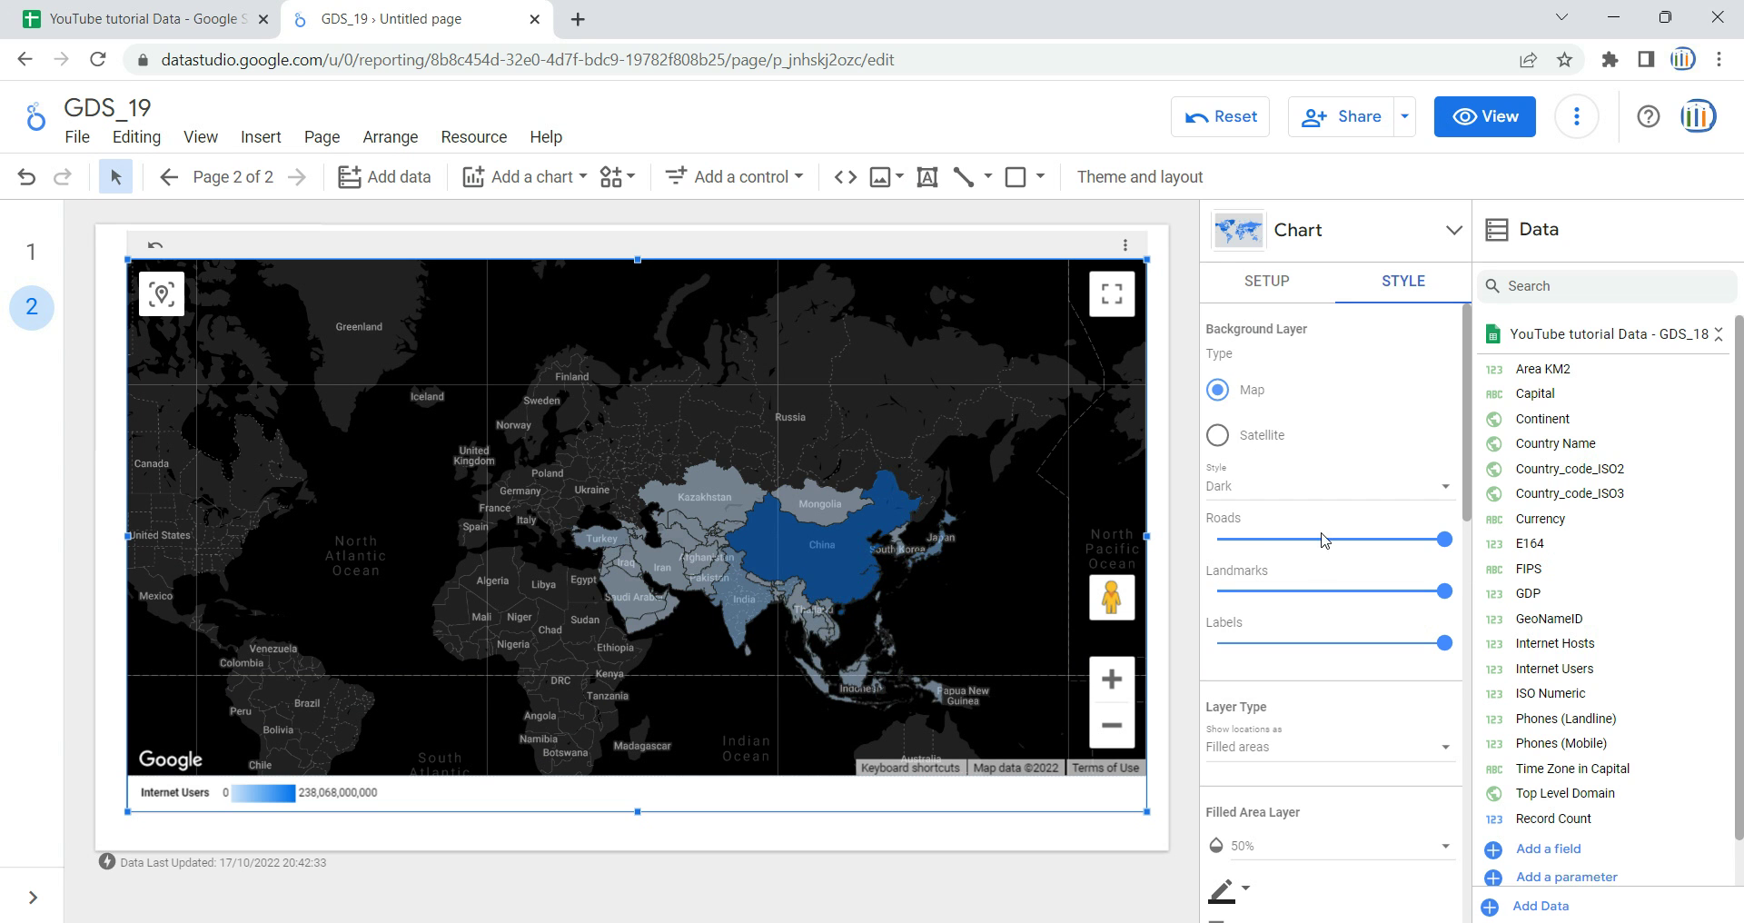
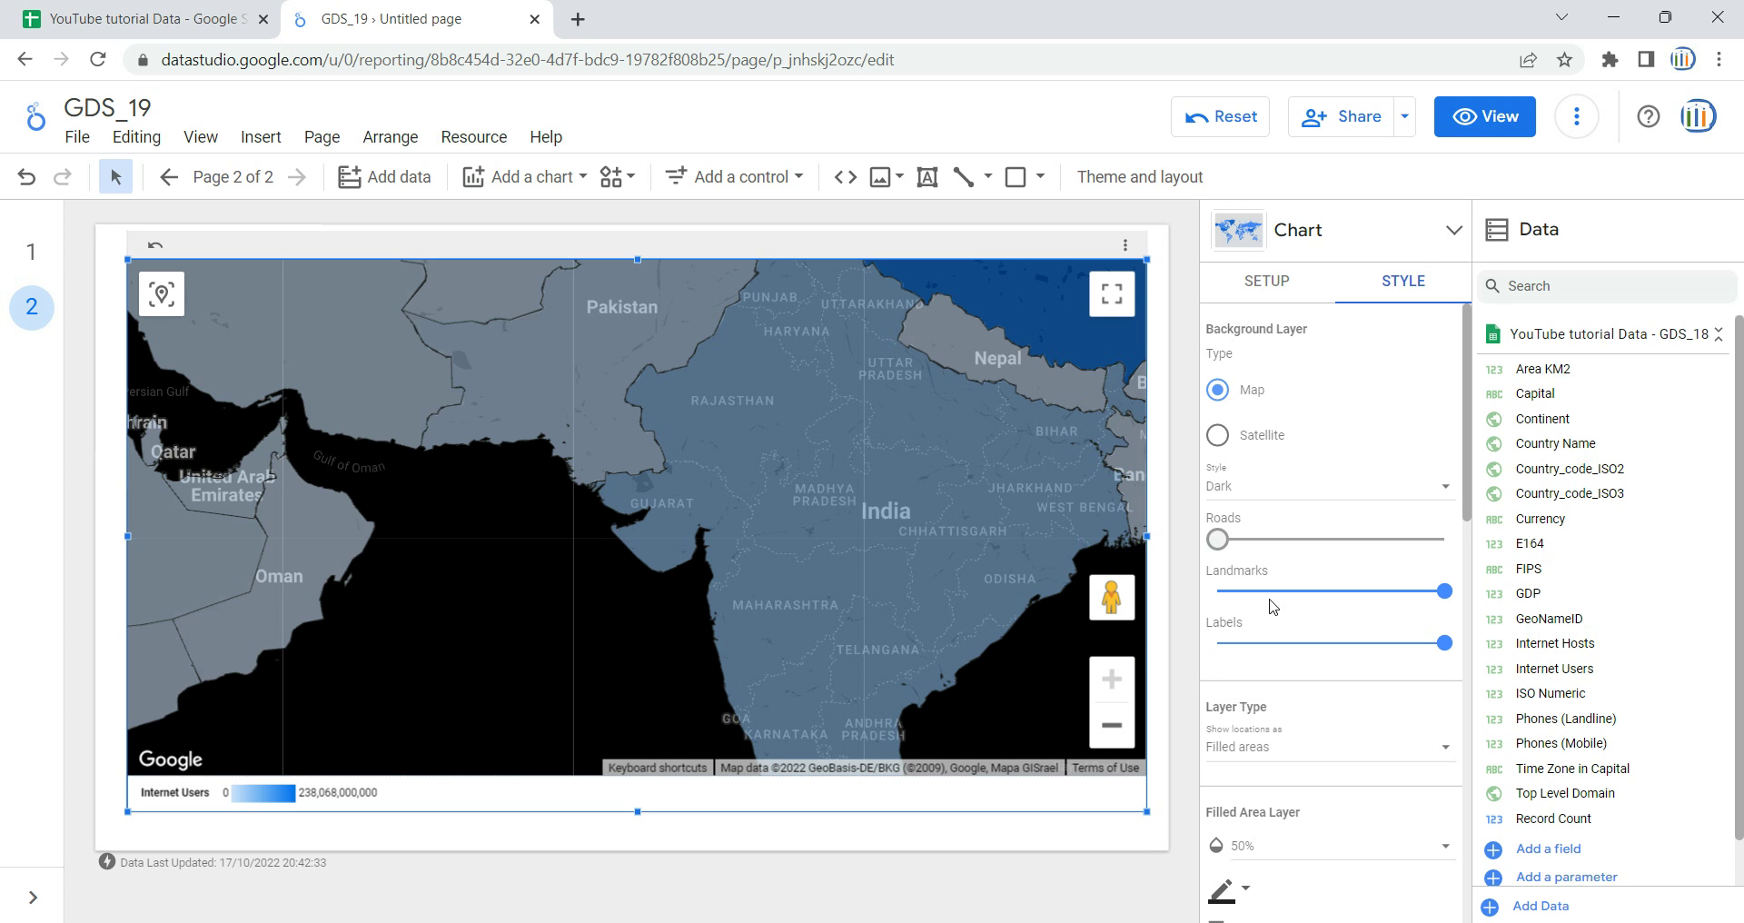
Reduce the background layer's landmarks detail to its minimum and check India's tooltip
{"action": "left_click_drag", "start_coordinate": [1432, 595], "coordinate": [1193, 601]}
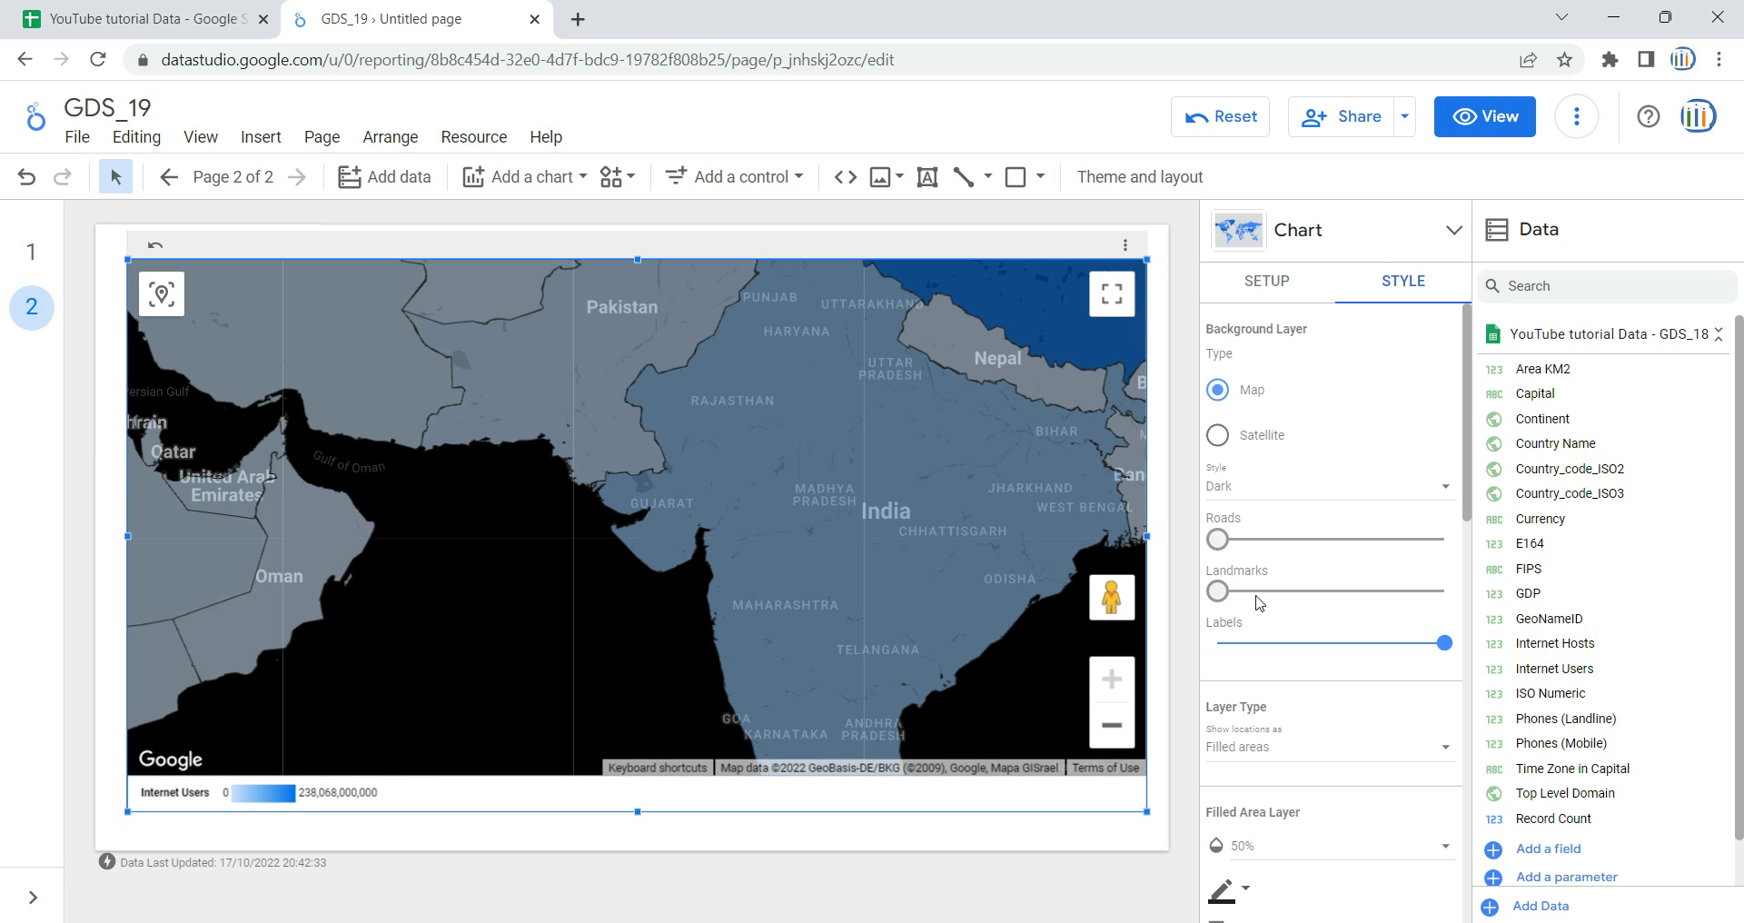
{"action": "left_click_drag", "start_coordinate": [1229, 593], "coordinate": [1306, 592]}
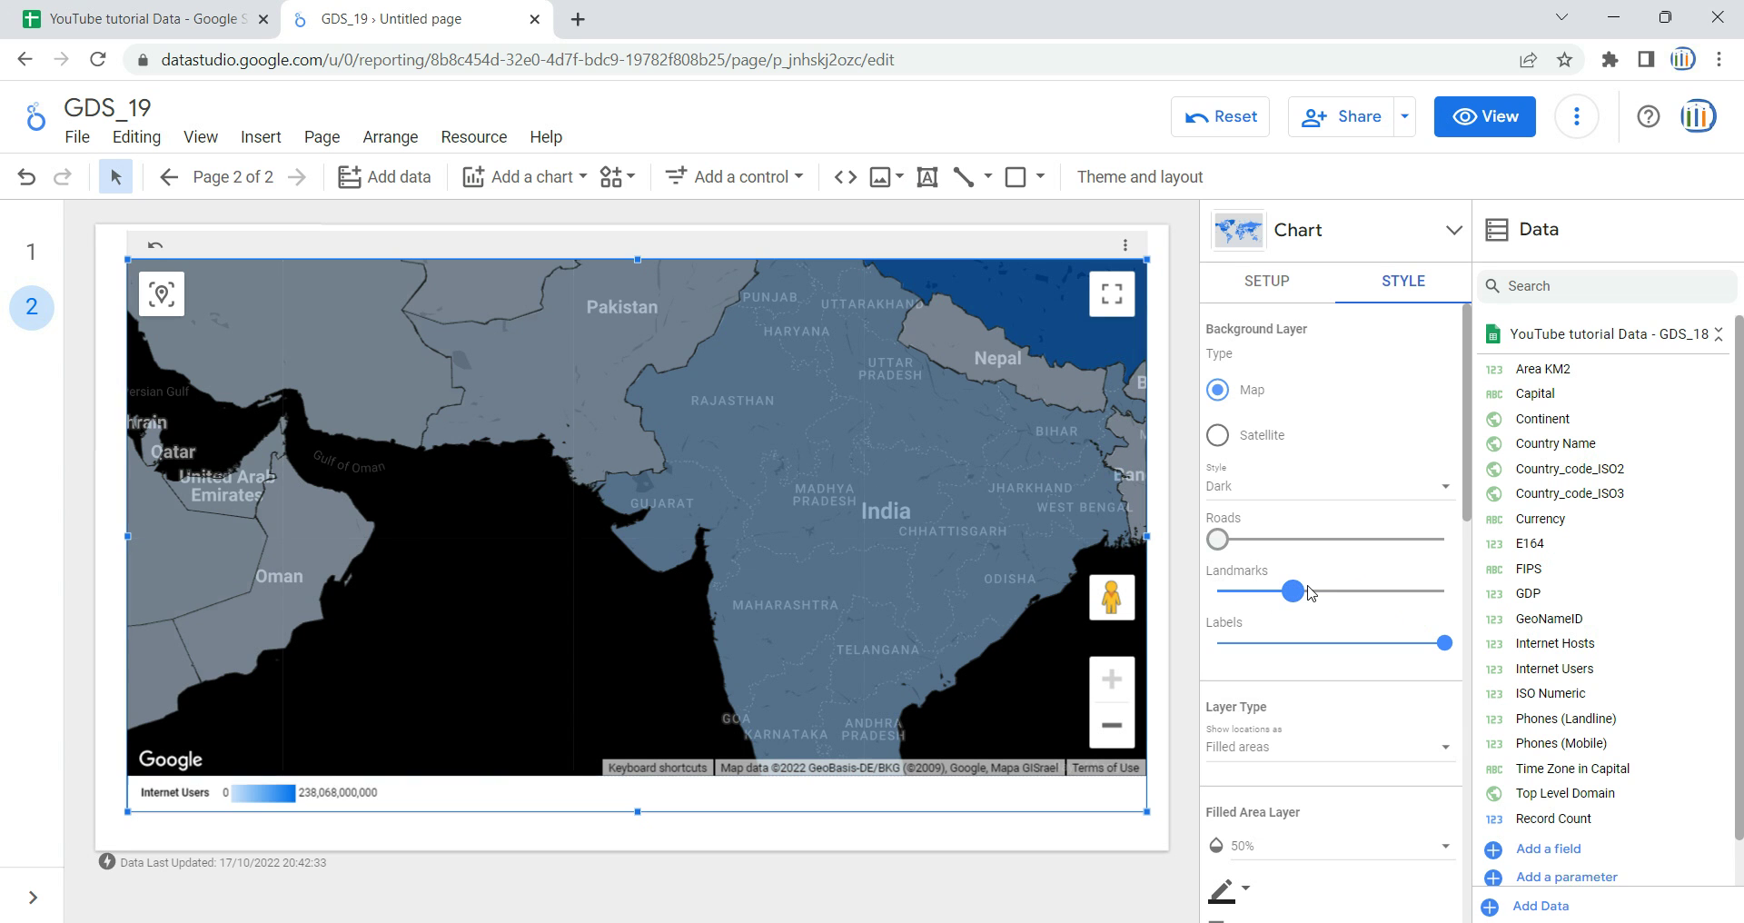
{"action": "left_click", "coordinate": [1242, 592]}
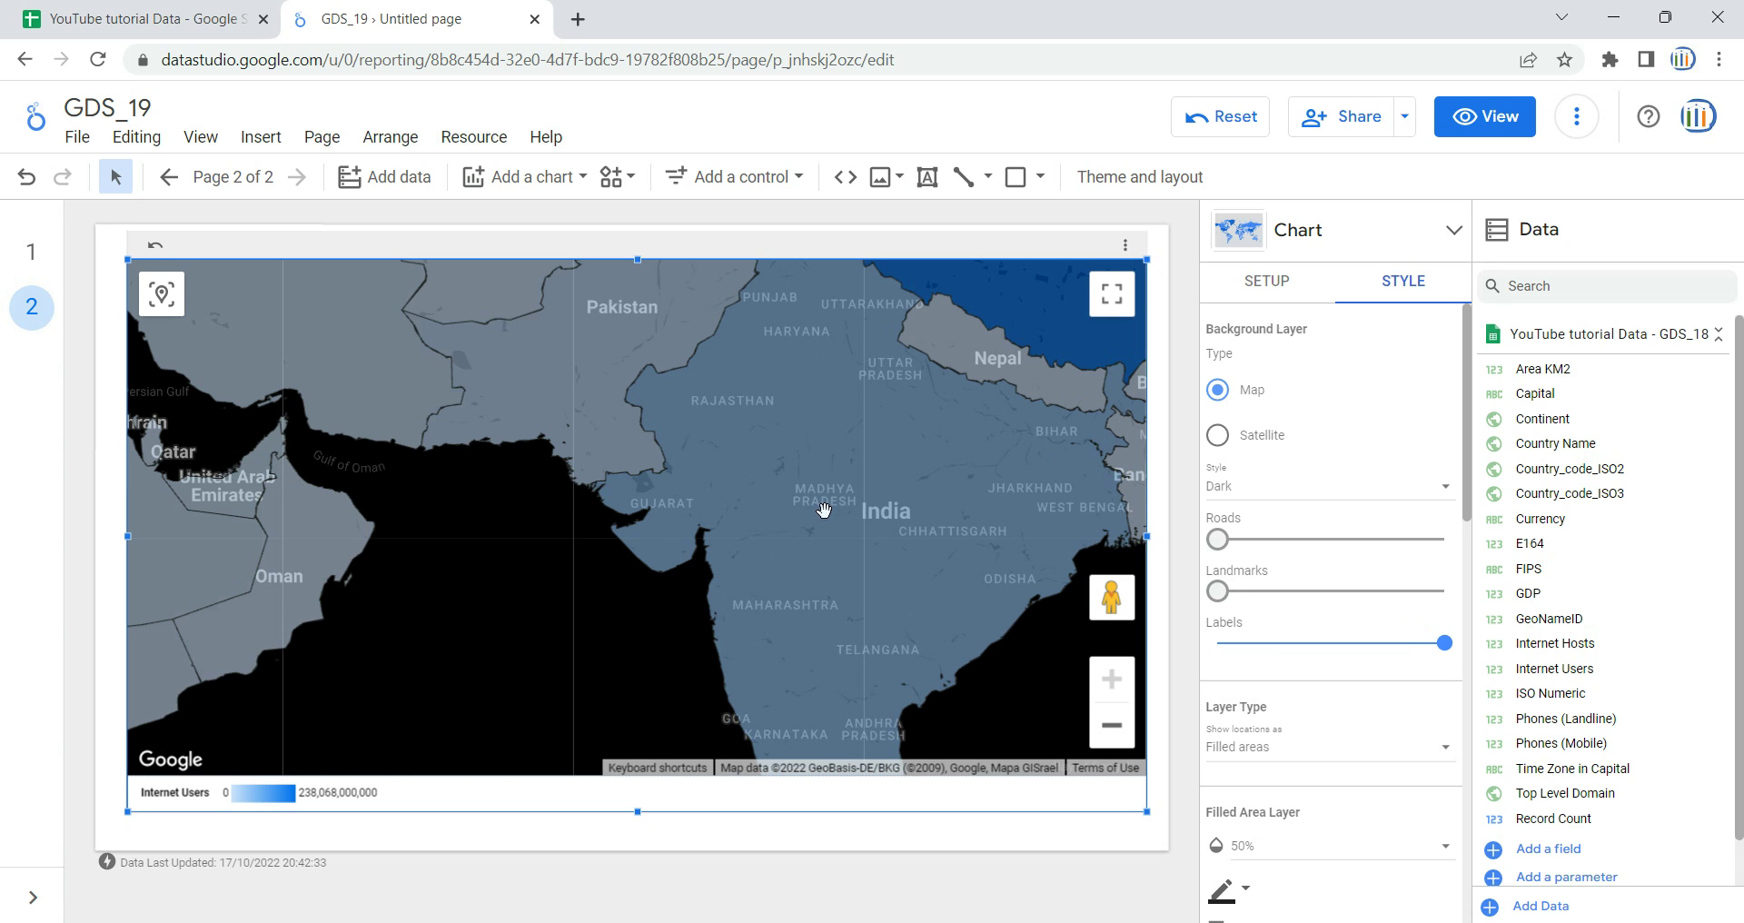
{"action": "mouse_move", "coordinate": [763, 476]}
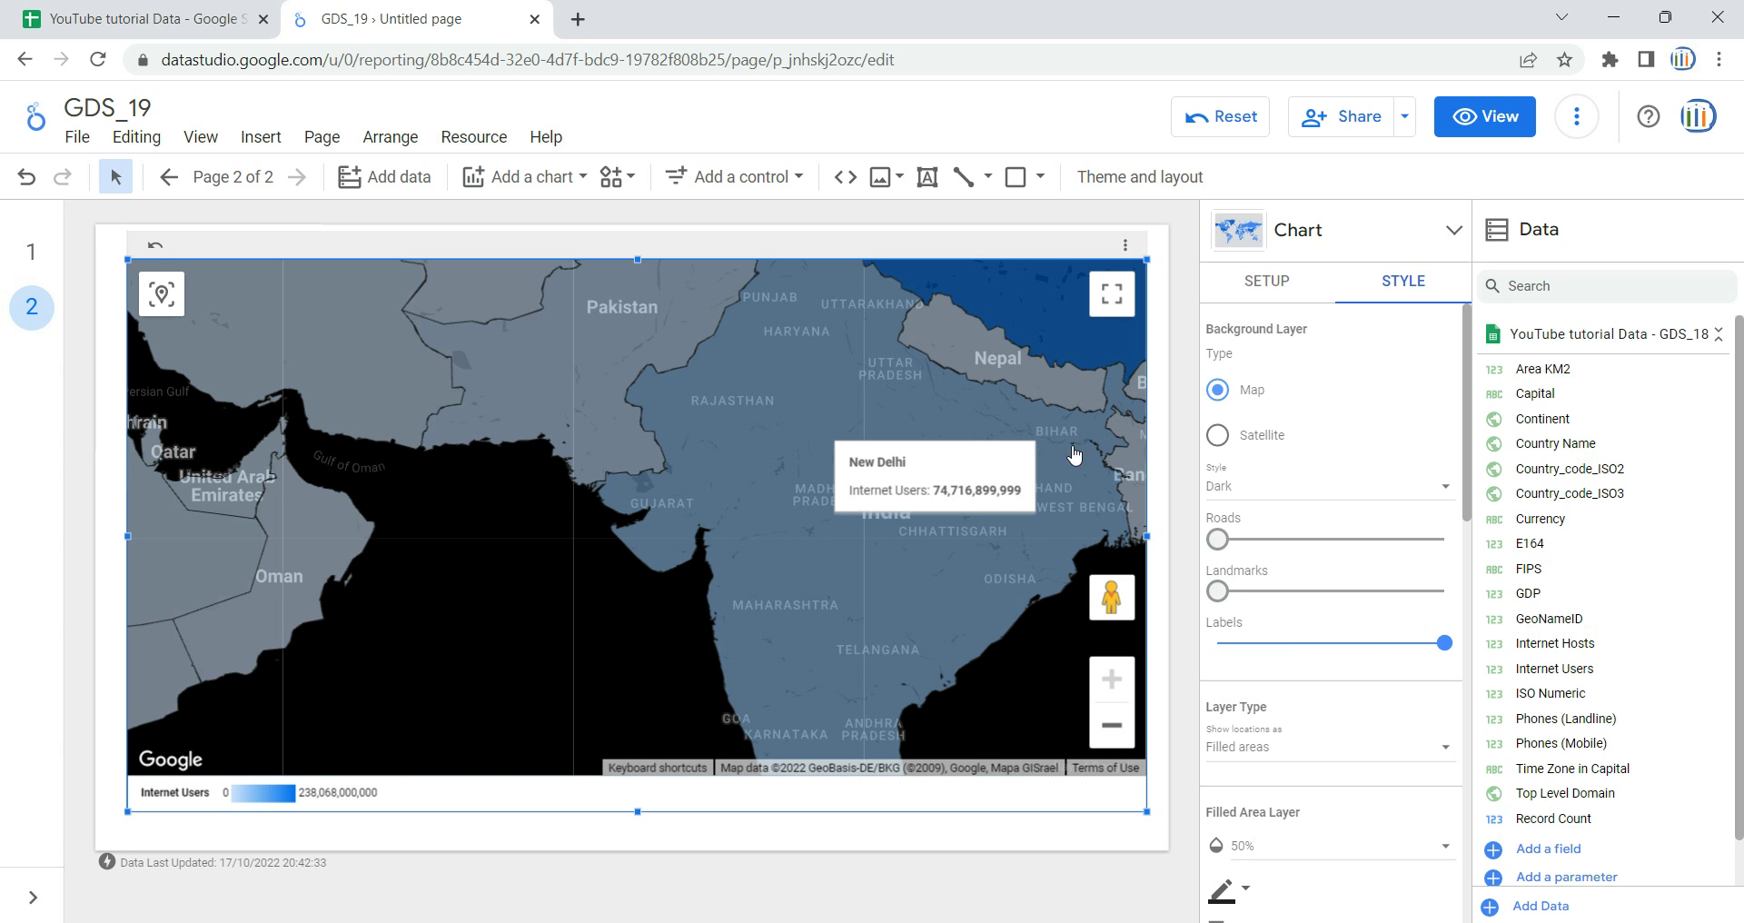
{"action": "mouse_move", "coordinate": [746, 401]}
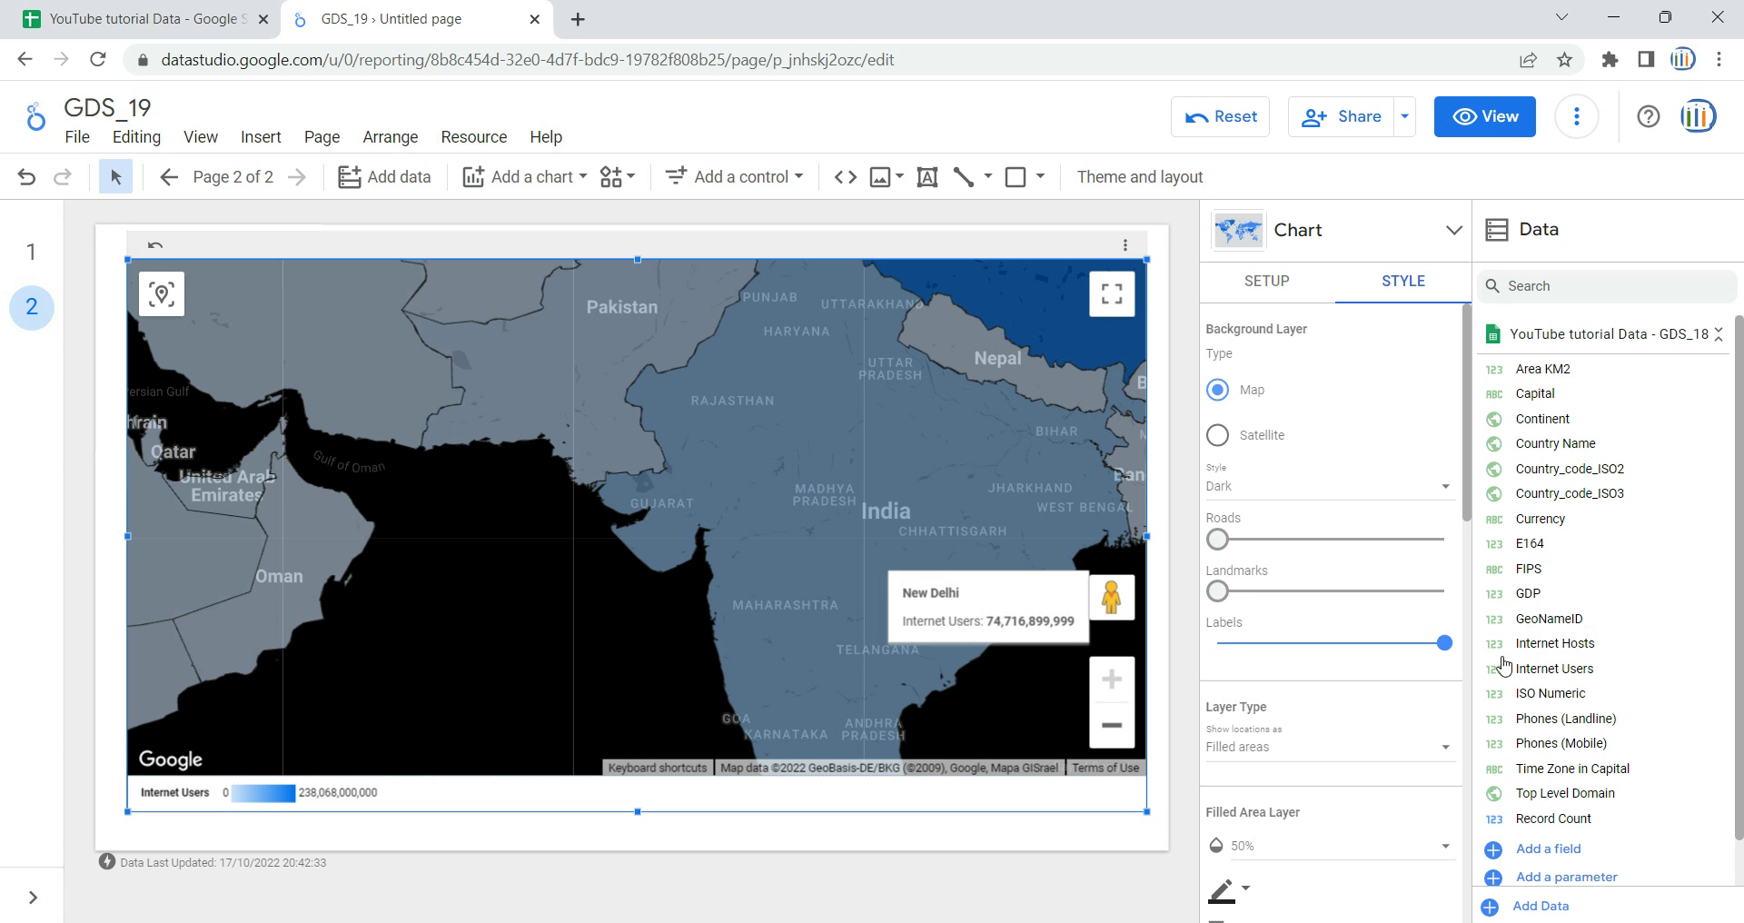
Try the map with labels at their minimum, check India's tooltip, and restore the labels to their maximum
{"action": "left_click_drag", "start_coordinate": [1444, 643], "coordinate": [1186, 648]}
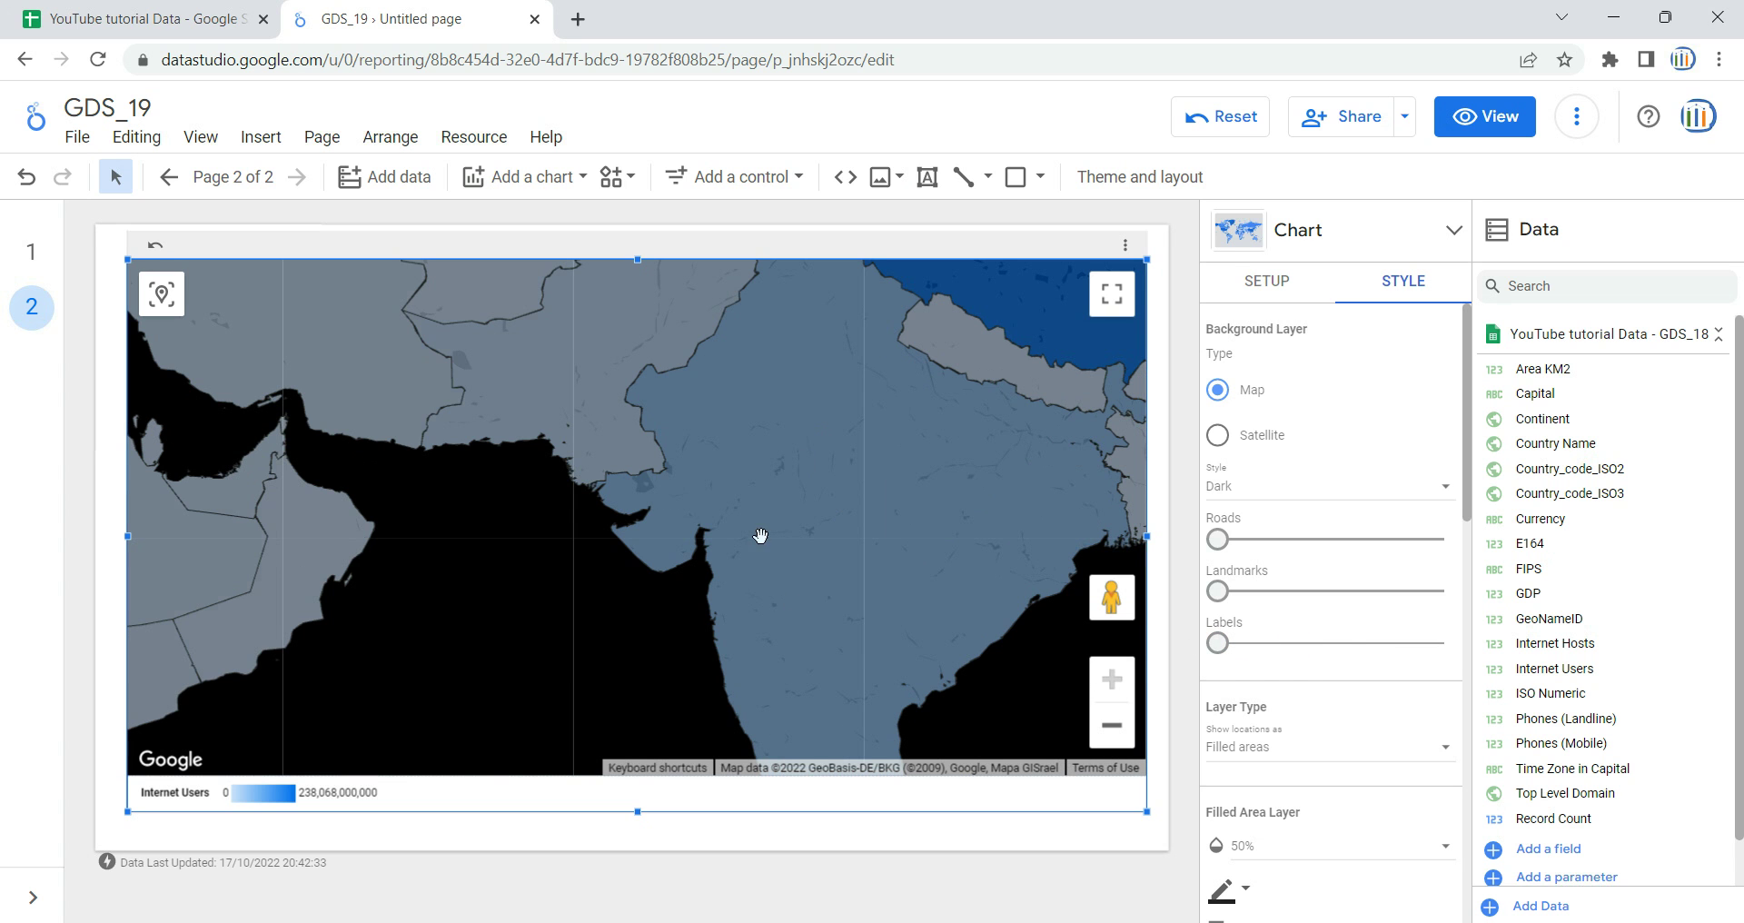
{"action": "mouse_move", "coordinate": [720, 543]}
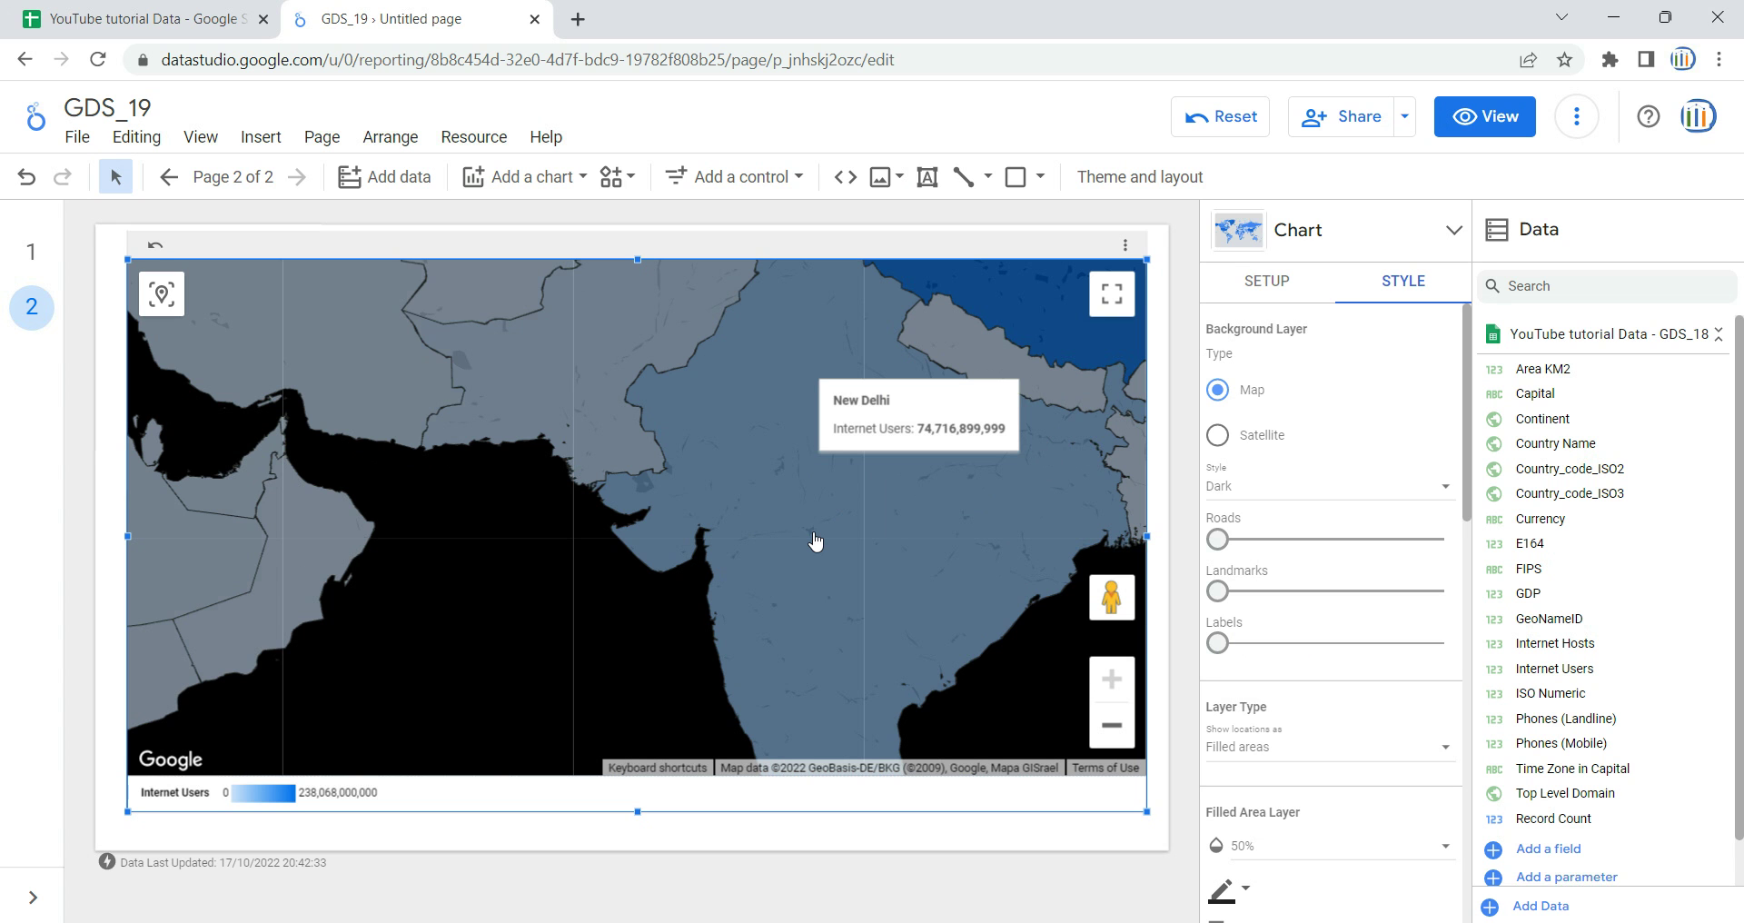
{"action": "left_click", "coordinate": [1269, 281]}
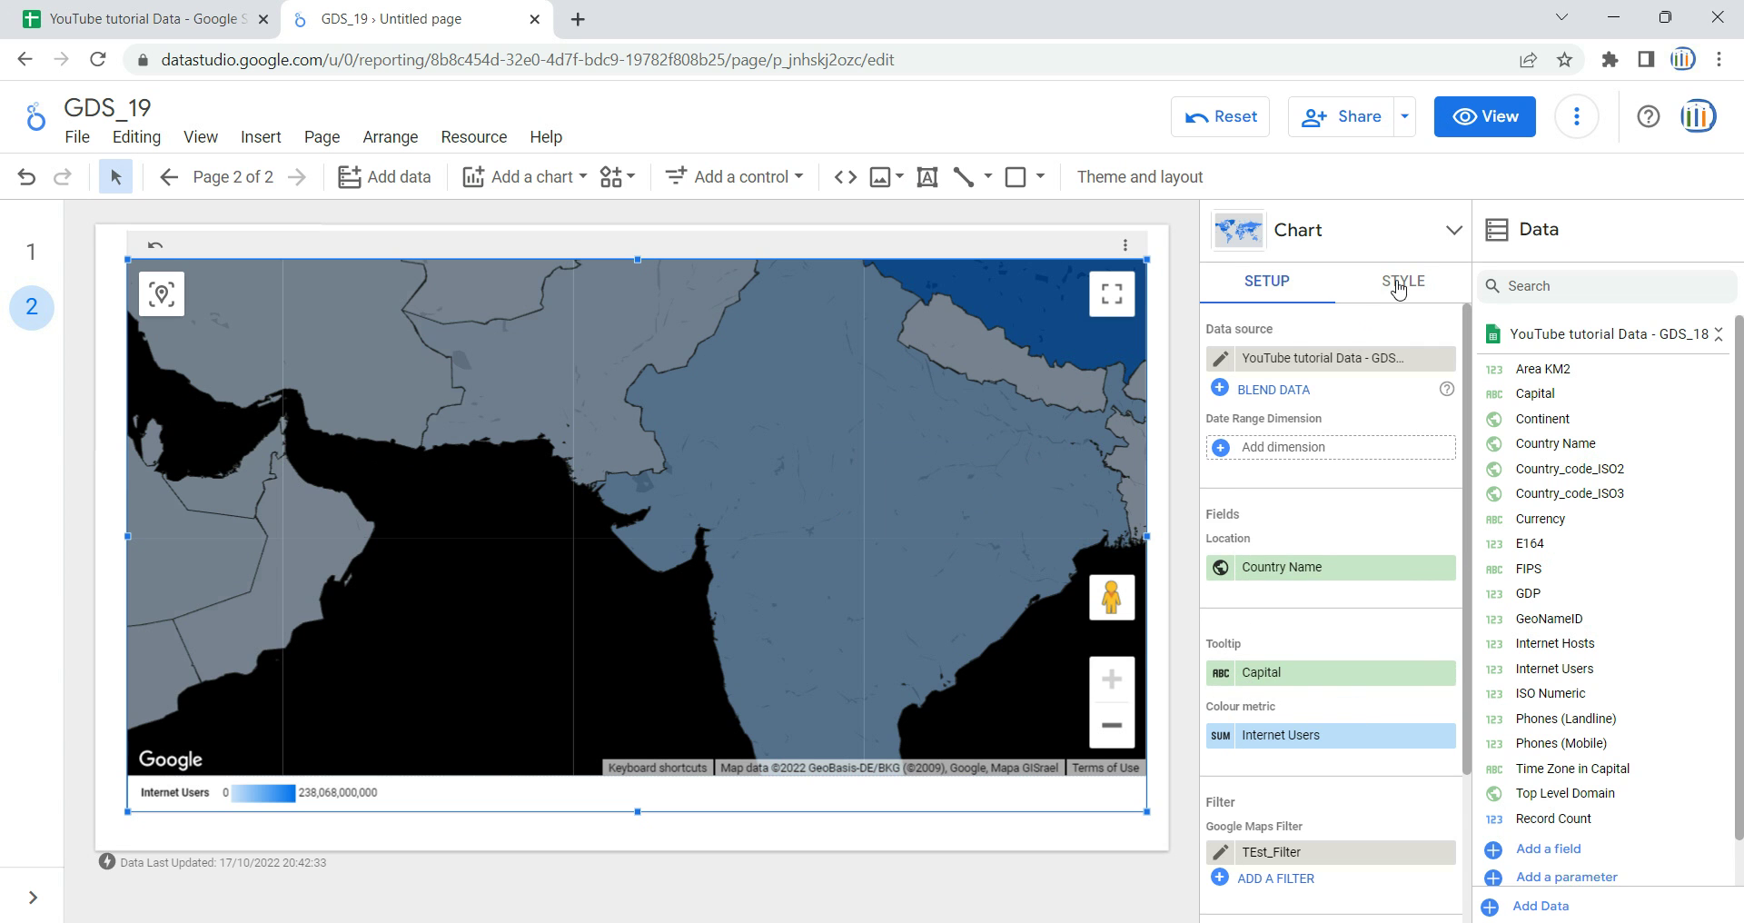
{"action": "left_click", "coordinate": [1398, 287]}
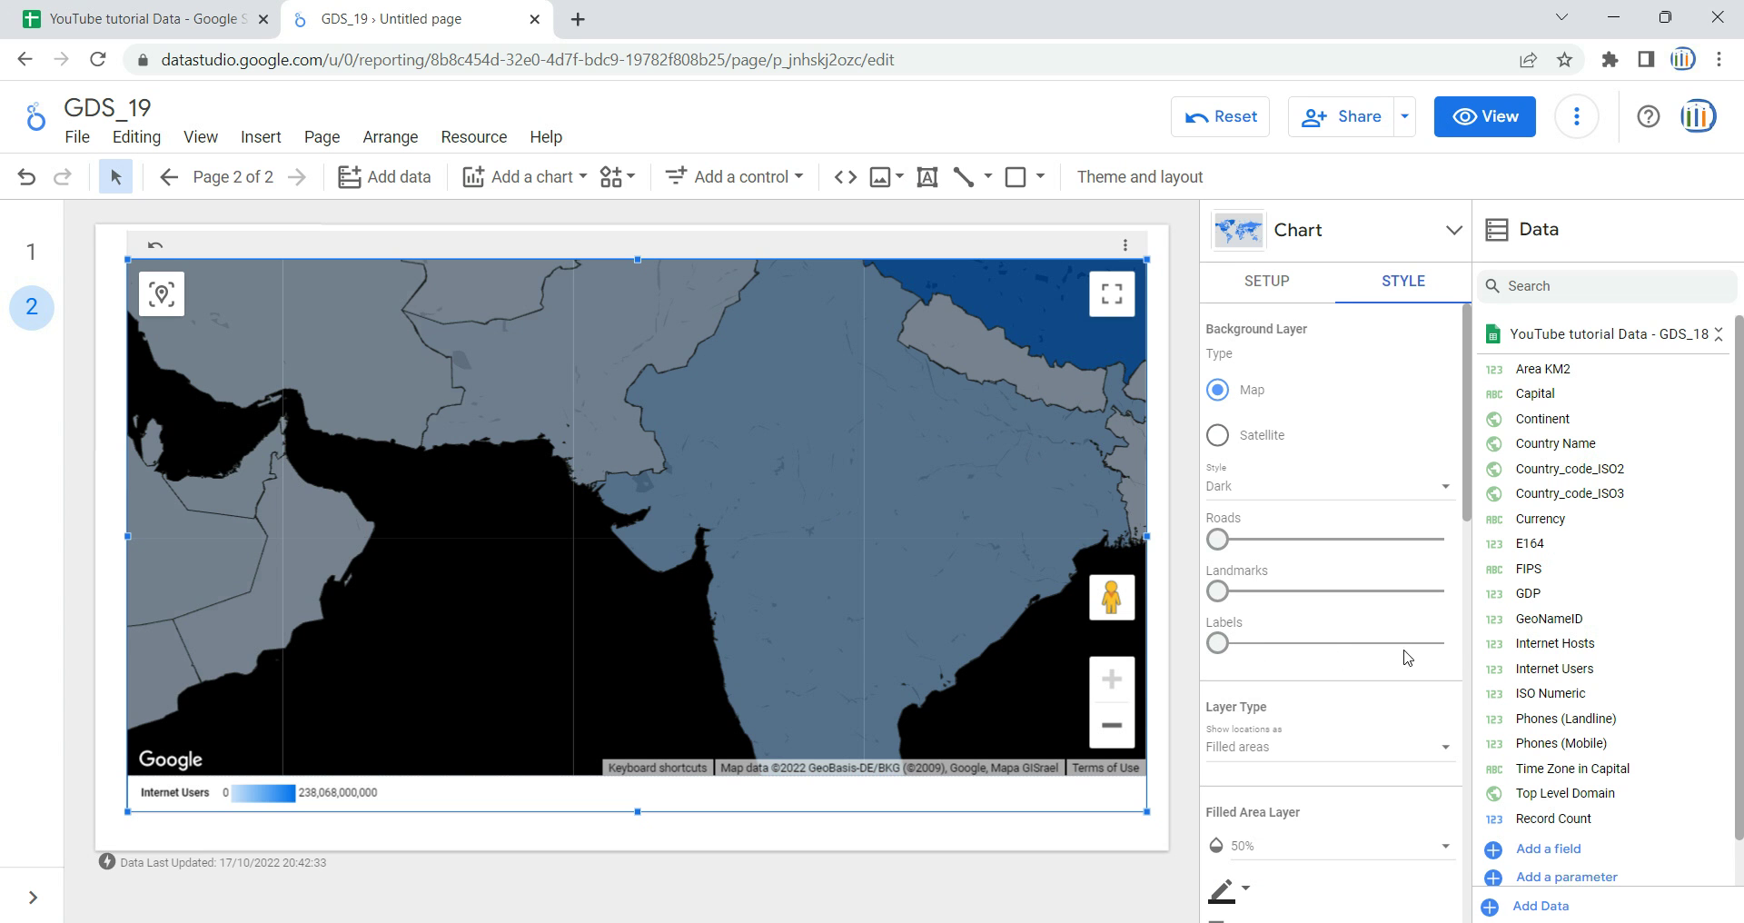
{"action": "left_click", "coordinate": [1453, 647]}
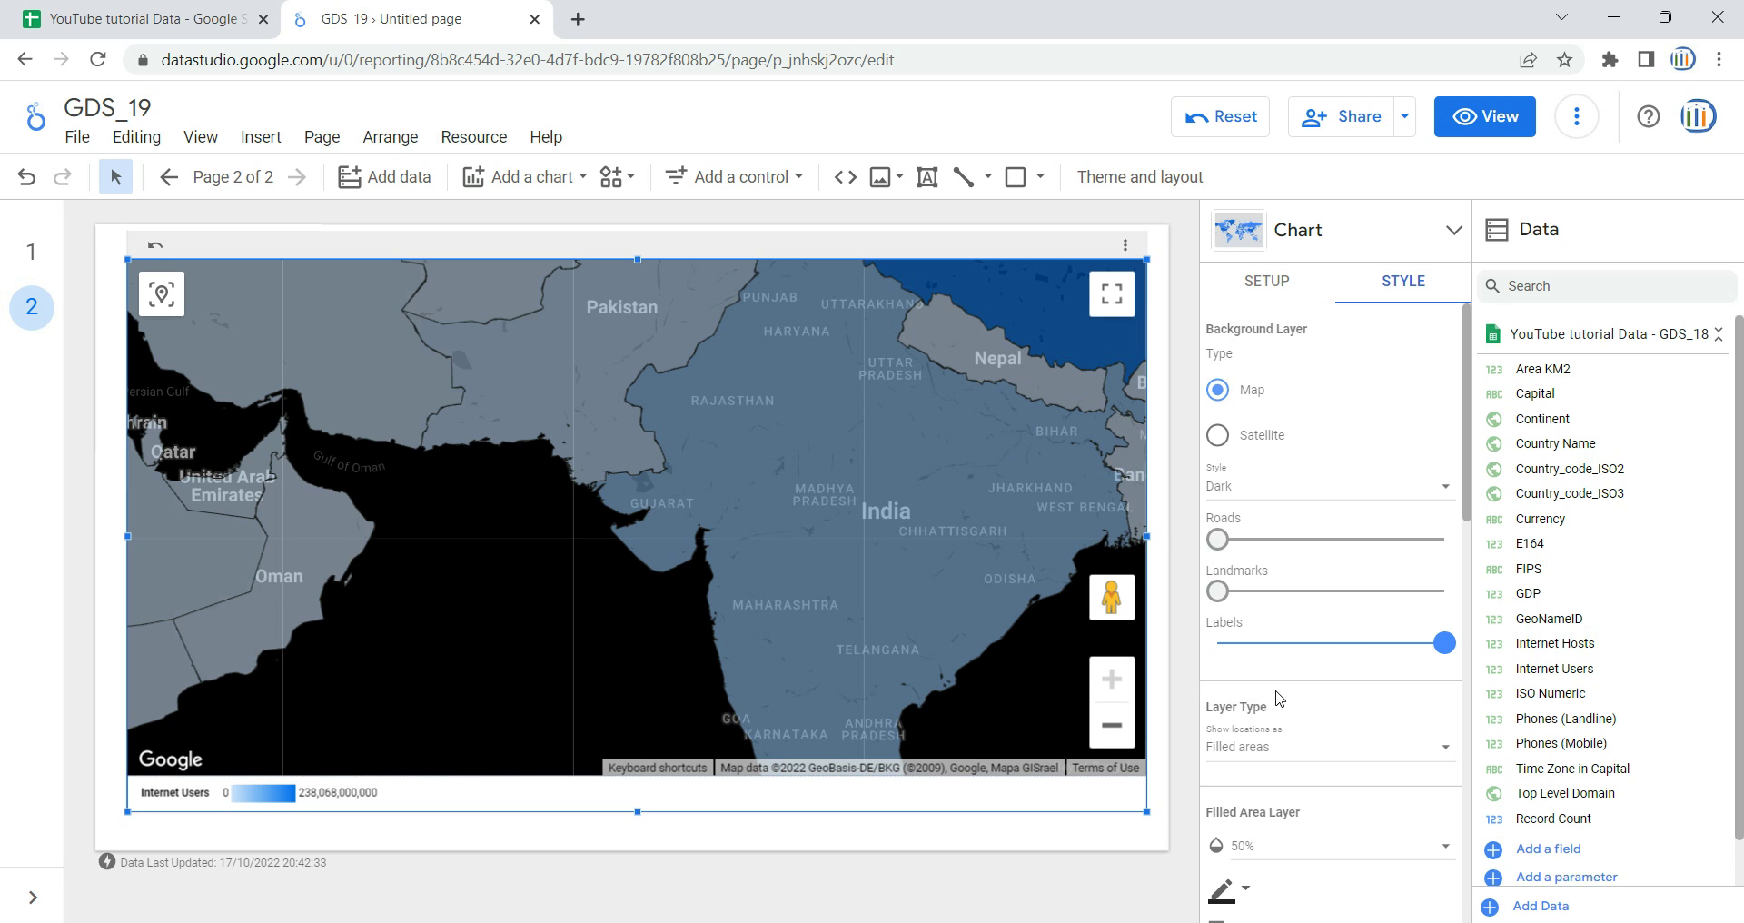
Review the available layer types and keep the map's locations shown as Filled areas
{"action": "scroll", "coordinate": [1353, 635], "scroll_direction": "down", "scroll_amount": 1}
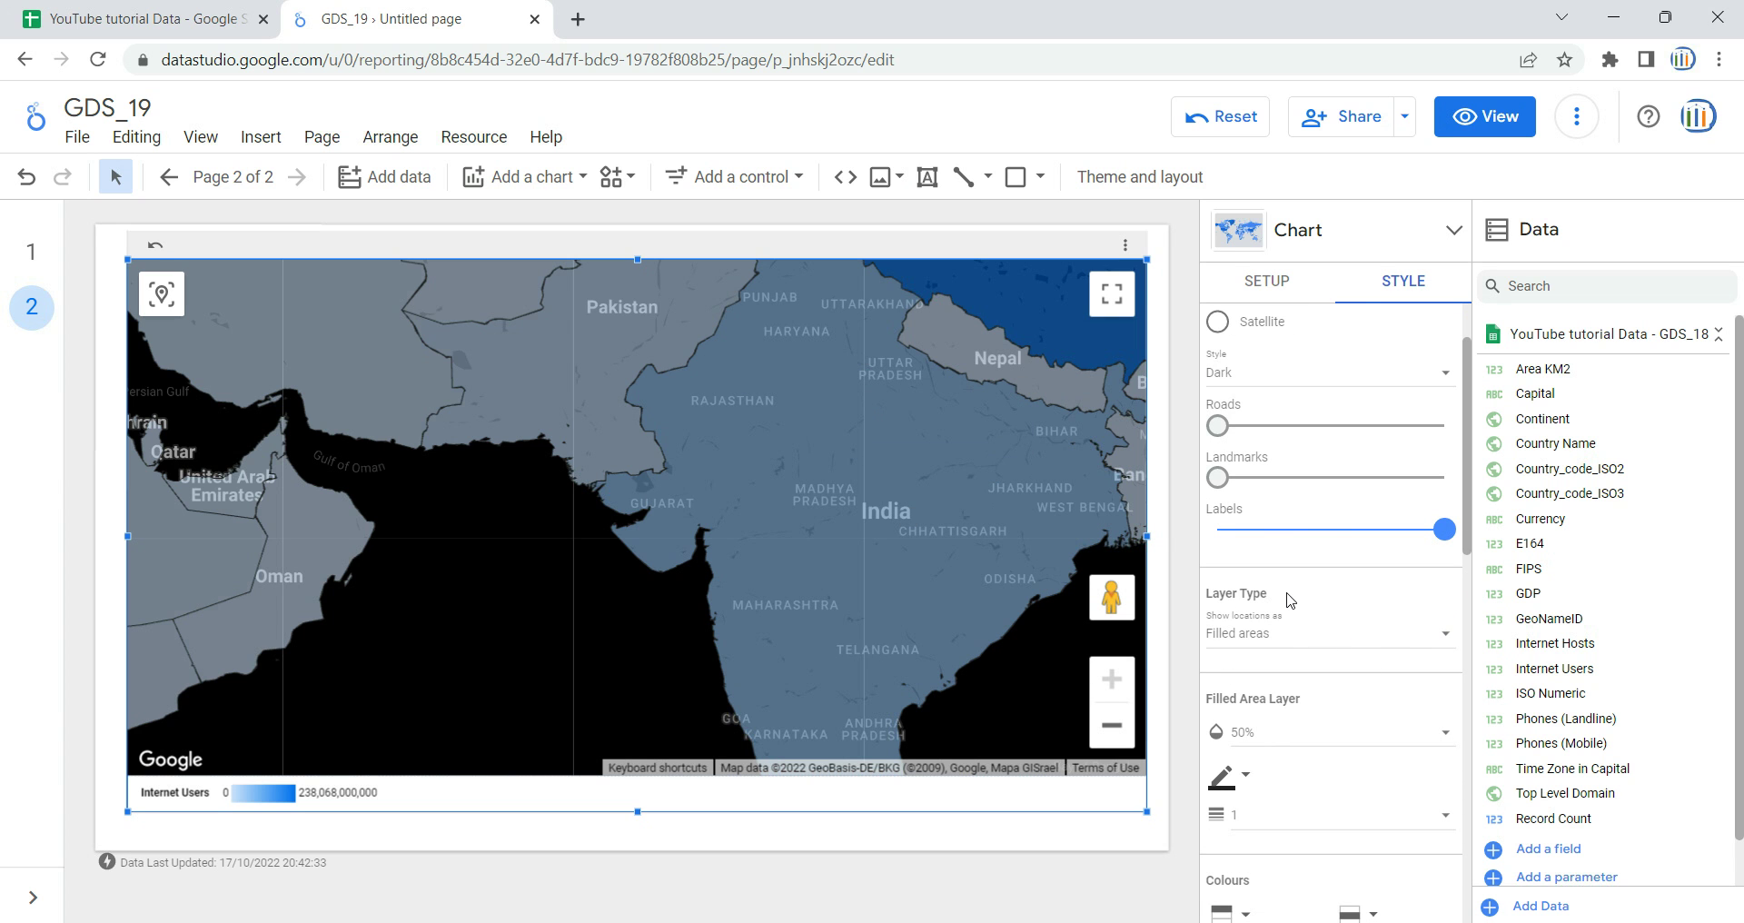
{"action": "left_click", "coordinate": [1321, 636]}
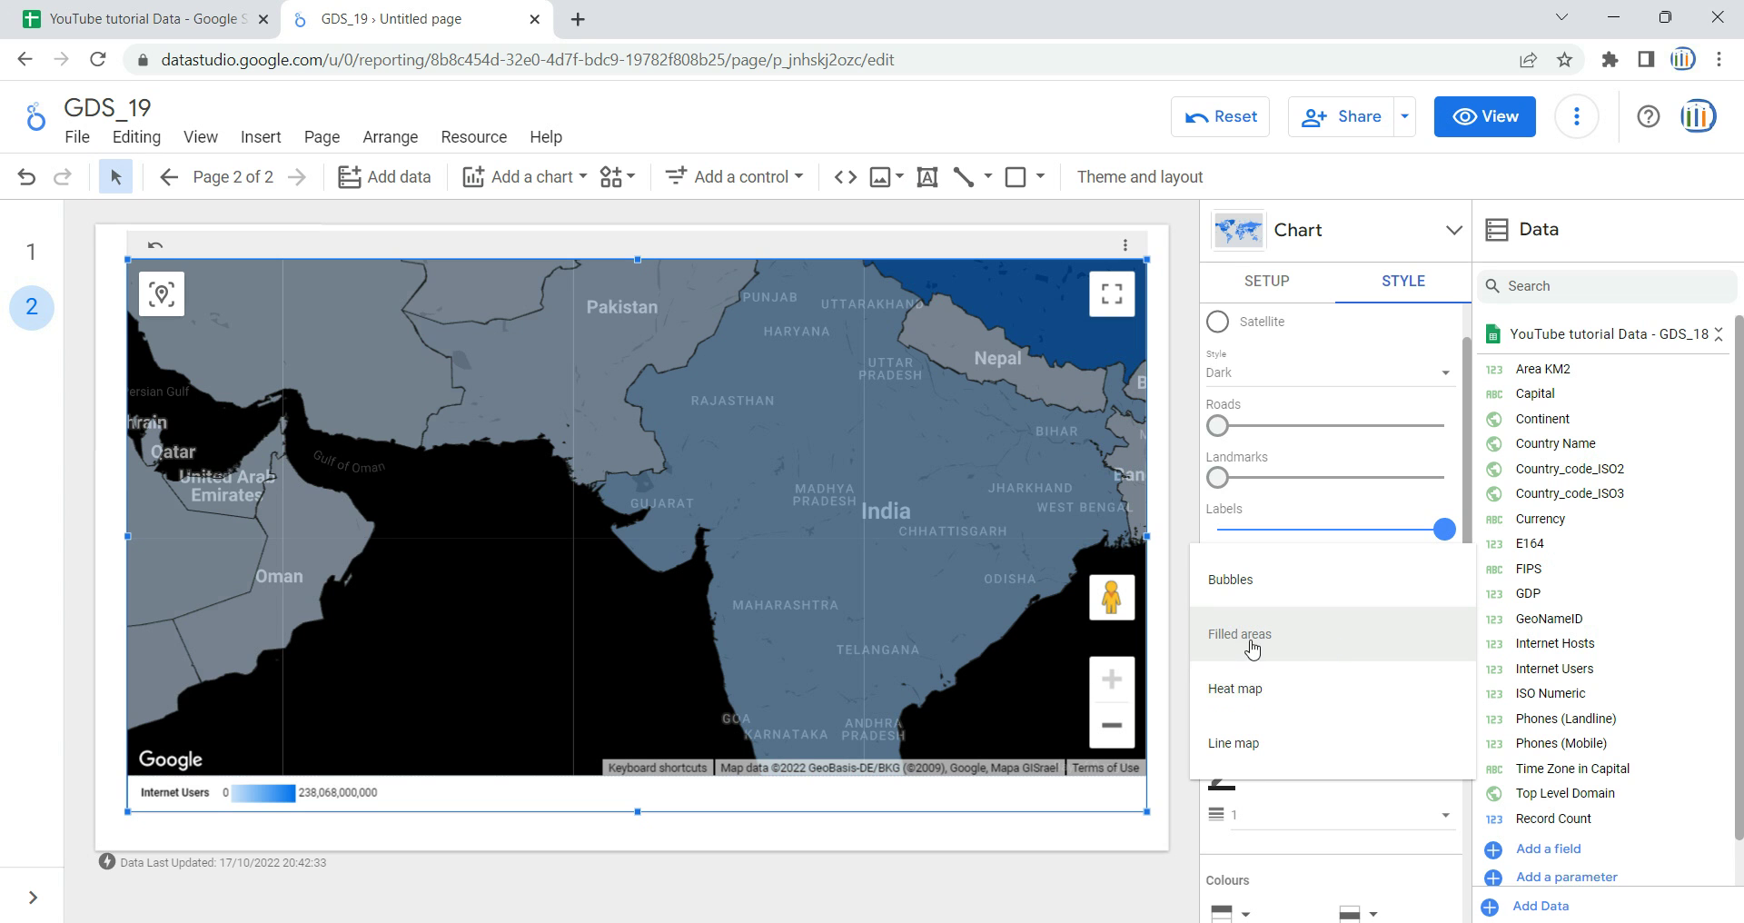
{"action": "left_click", "coordinate": [1217, 635]}
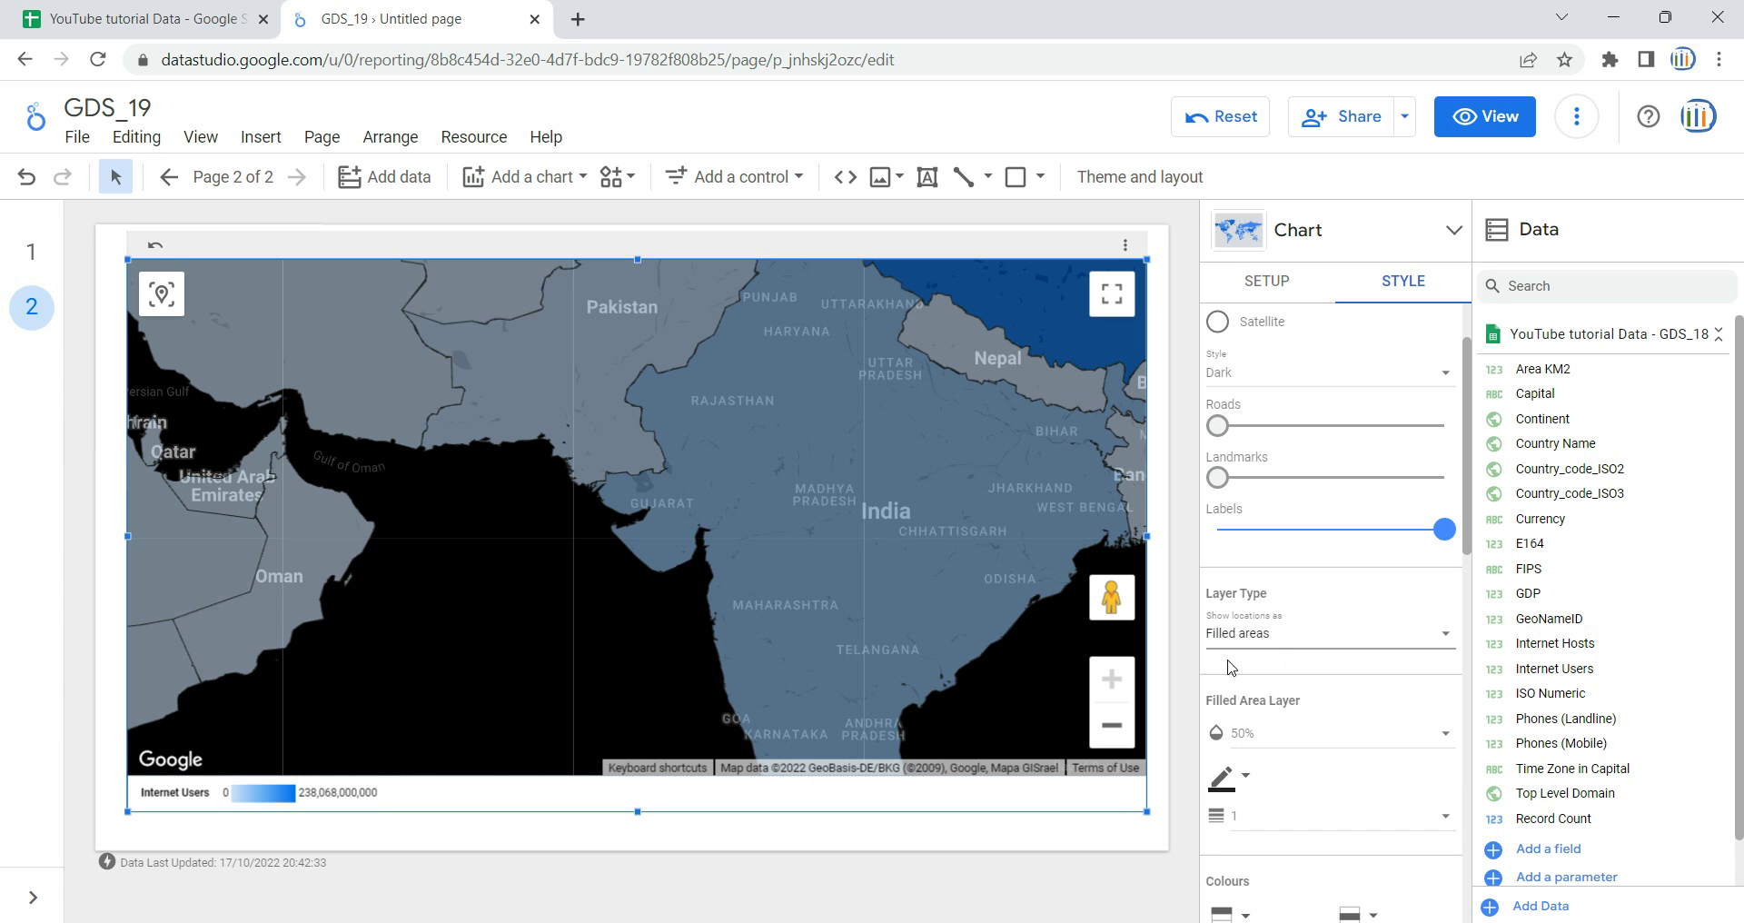
Try 20% opacity on the filled area layer and settle on 60%
{"action": "scroll", "coordinate": [1235, 654], "scroll_direction": "down", "scroll_amount": 1}
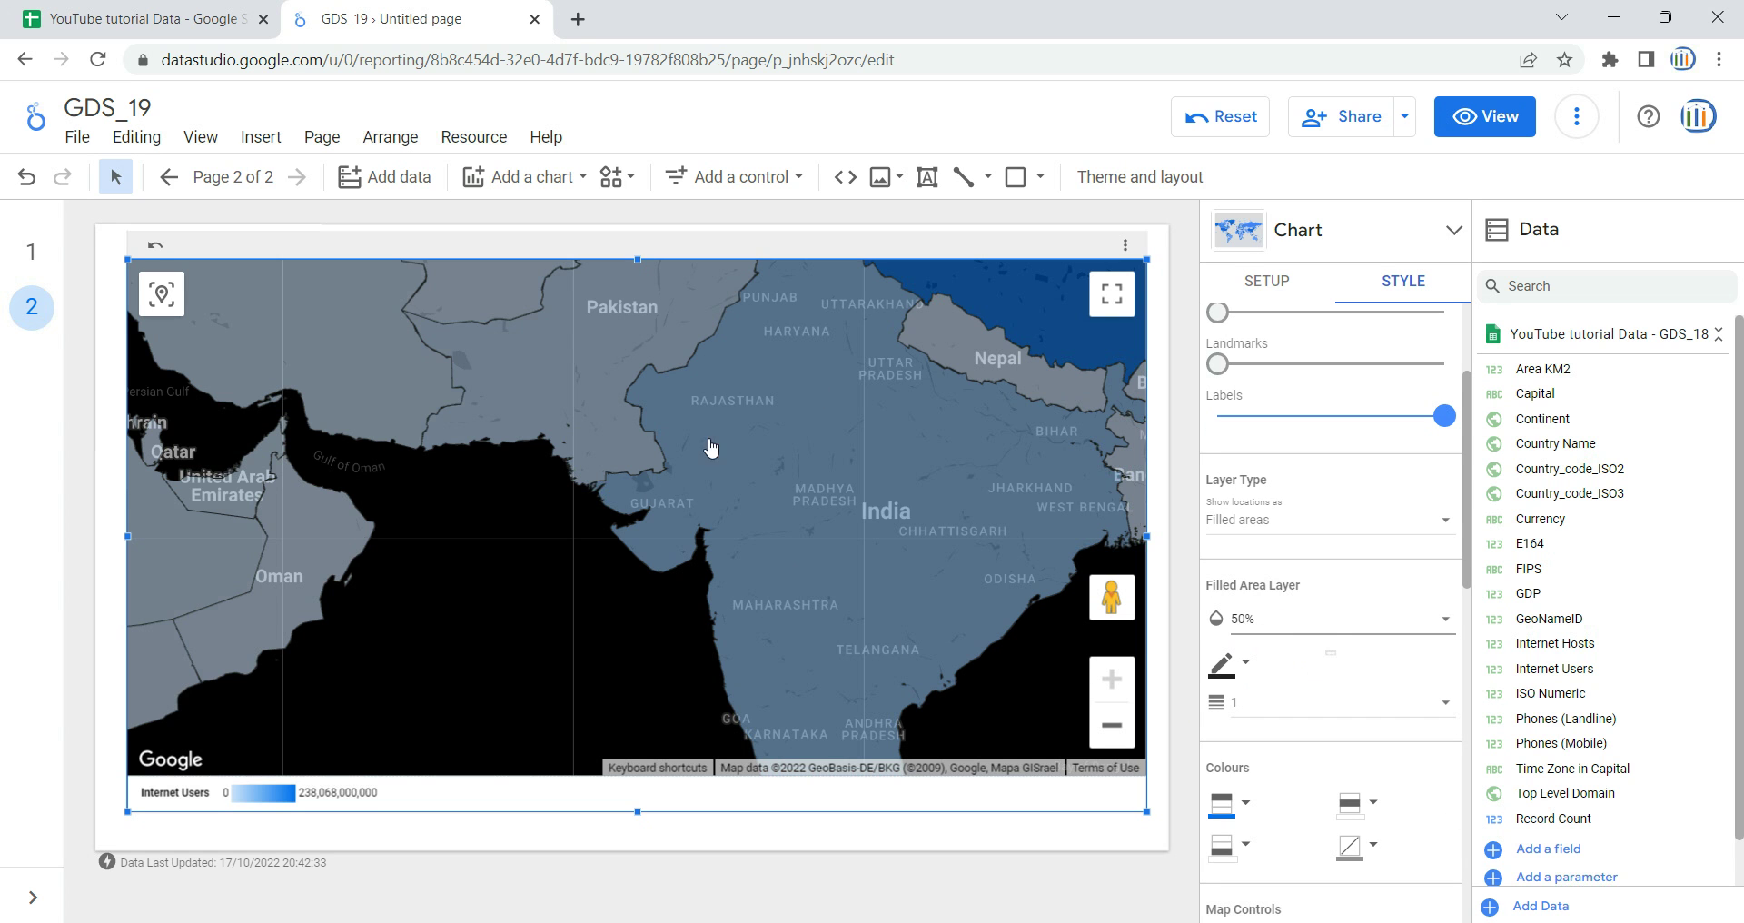
{"action": "left_click", "coordinate": [1332, 633]}
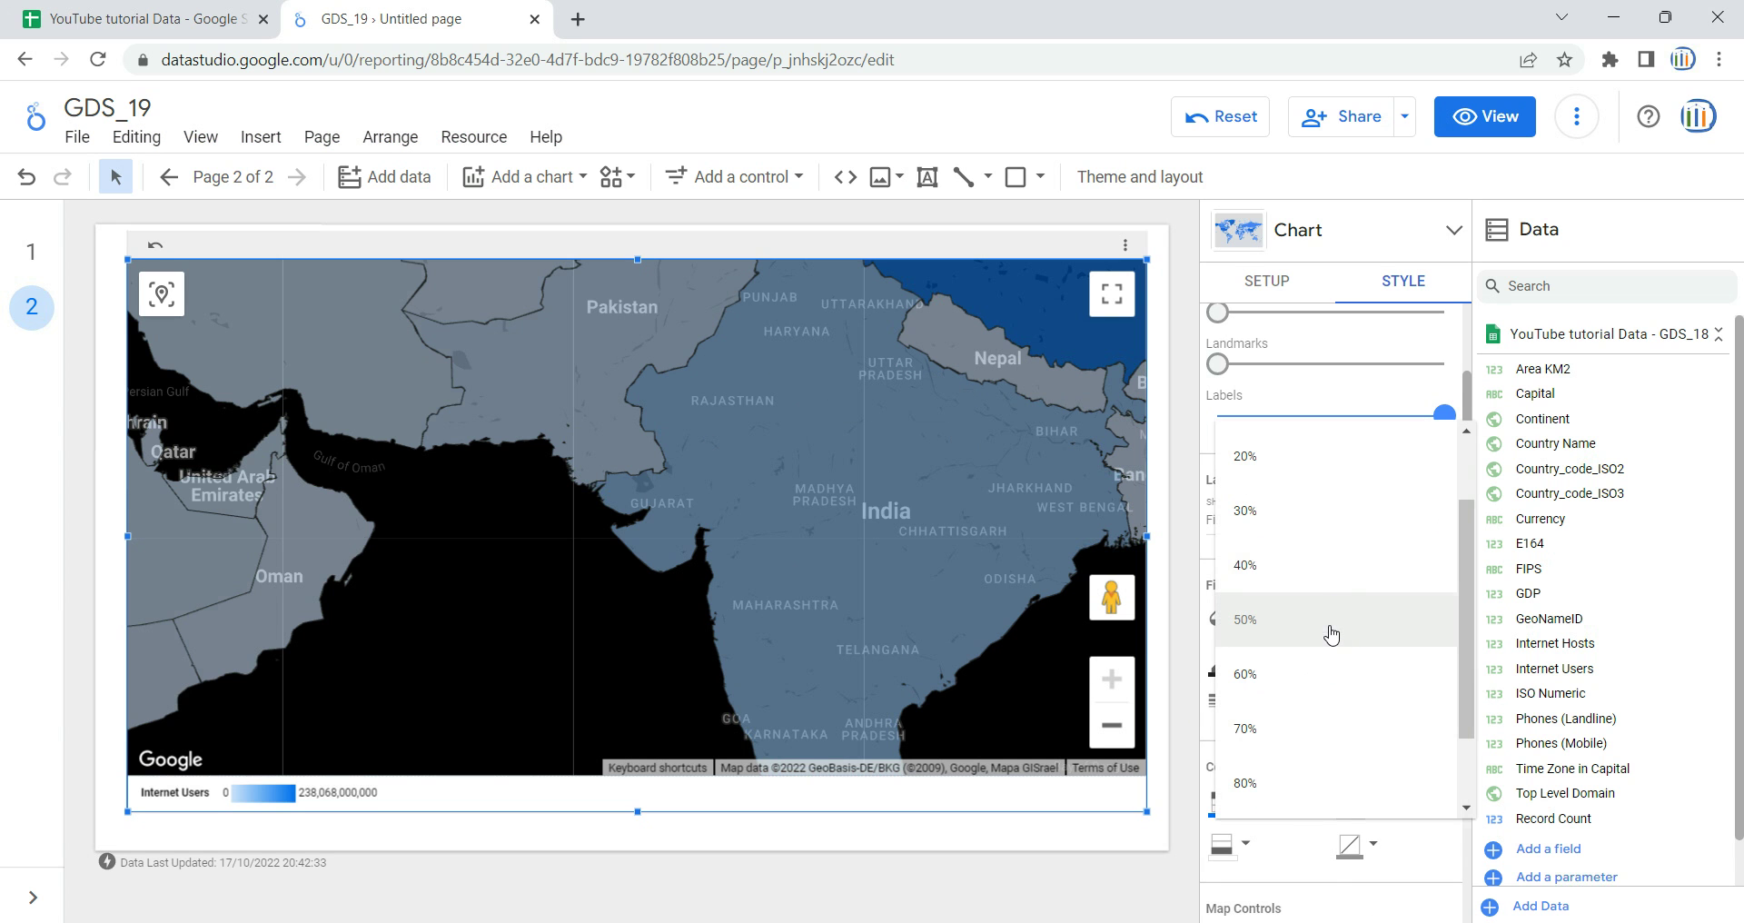
{"action": "left_click", "coordinate": [1349, 457]}
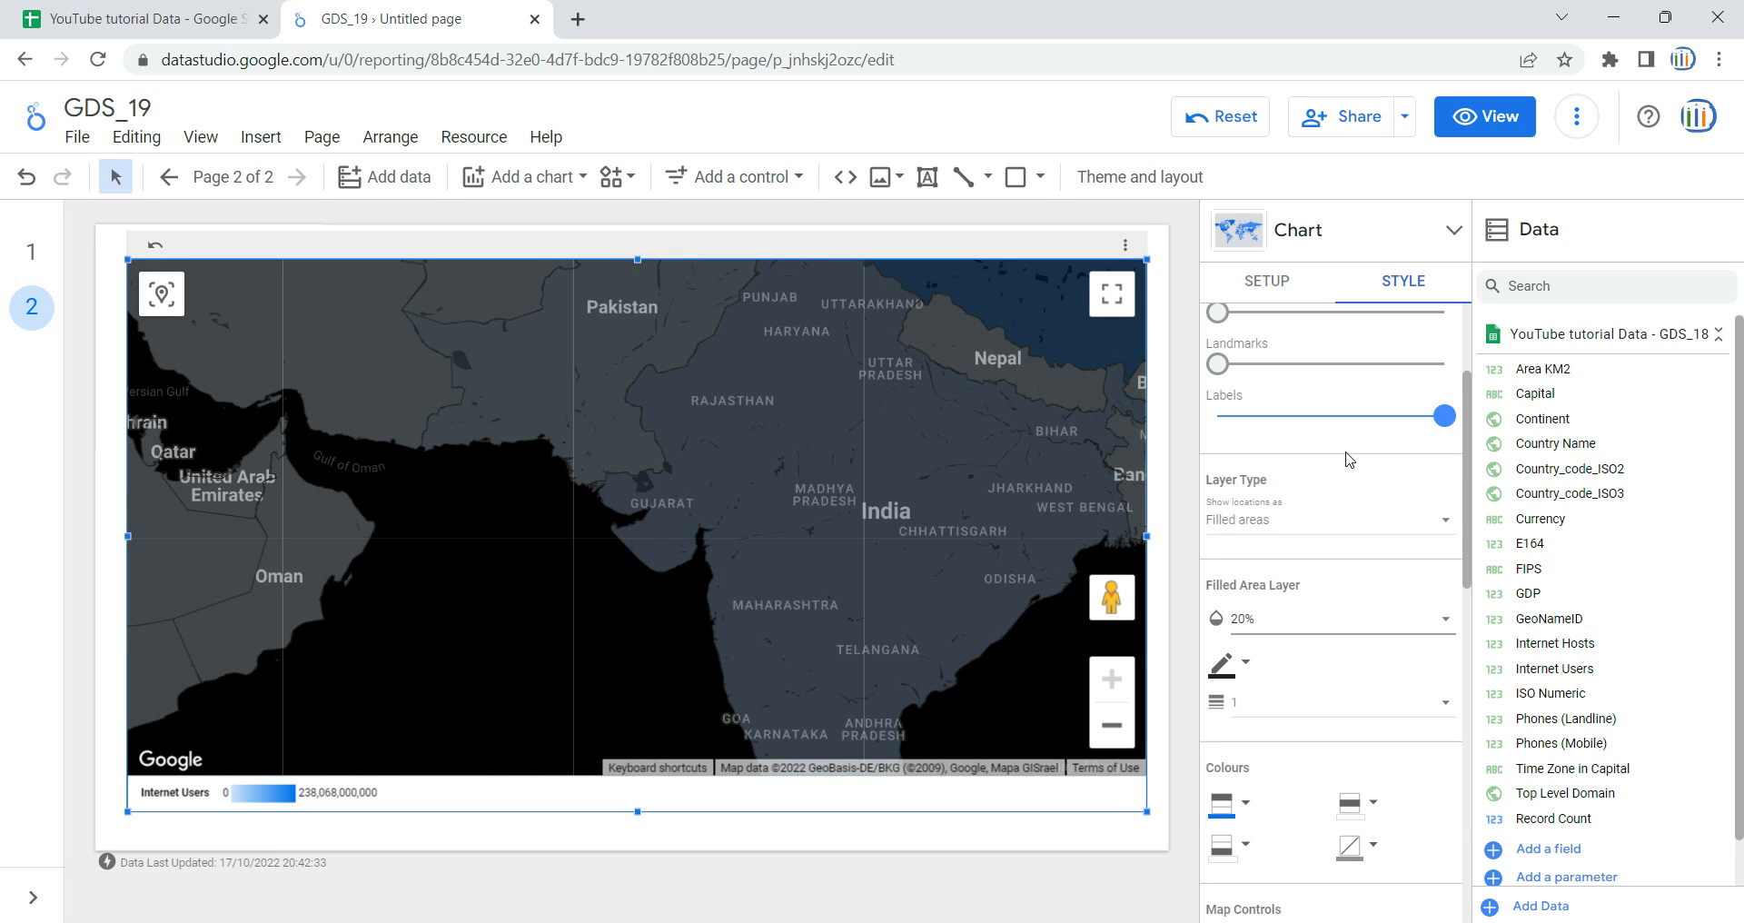
{"action": "left_click", "coordinate": [1318, 626]}
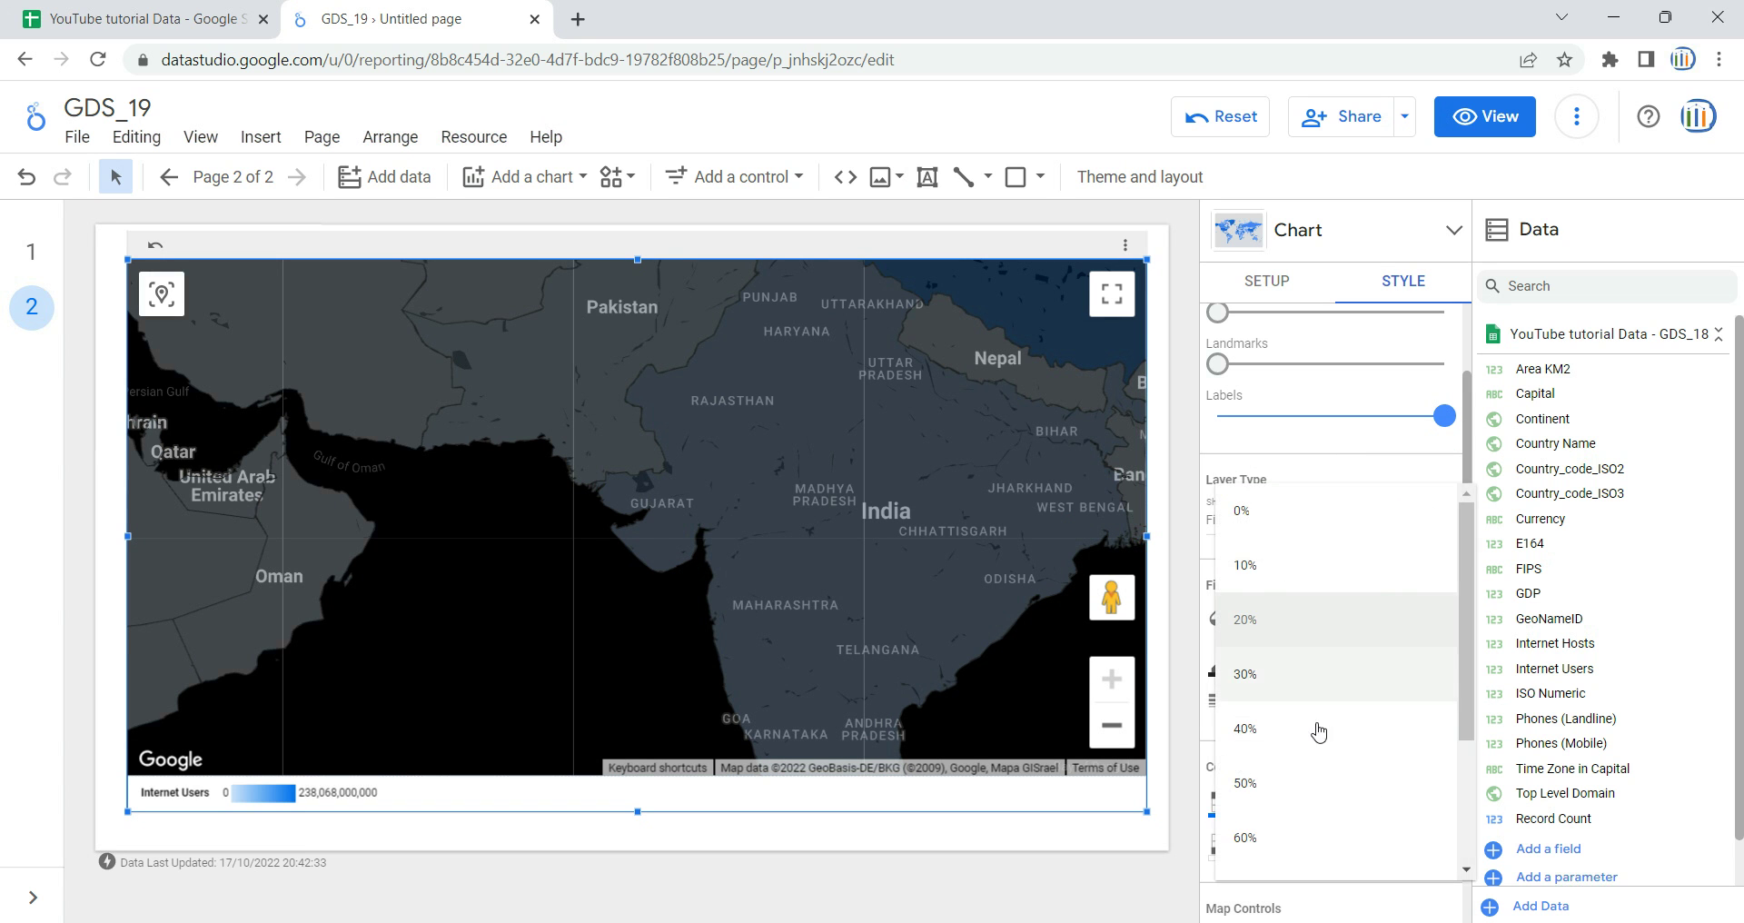
{"action": "left_click", "coordinate": [1319, 832]}
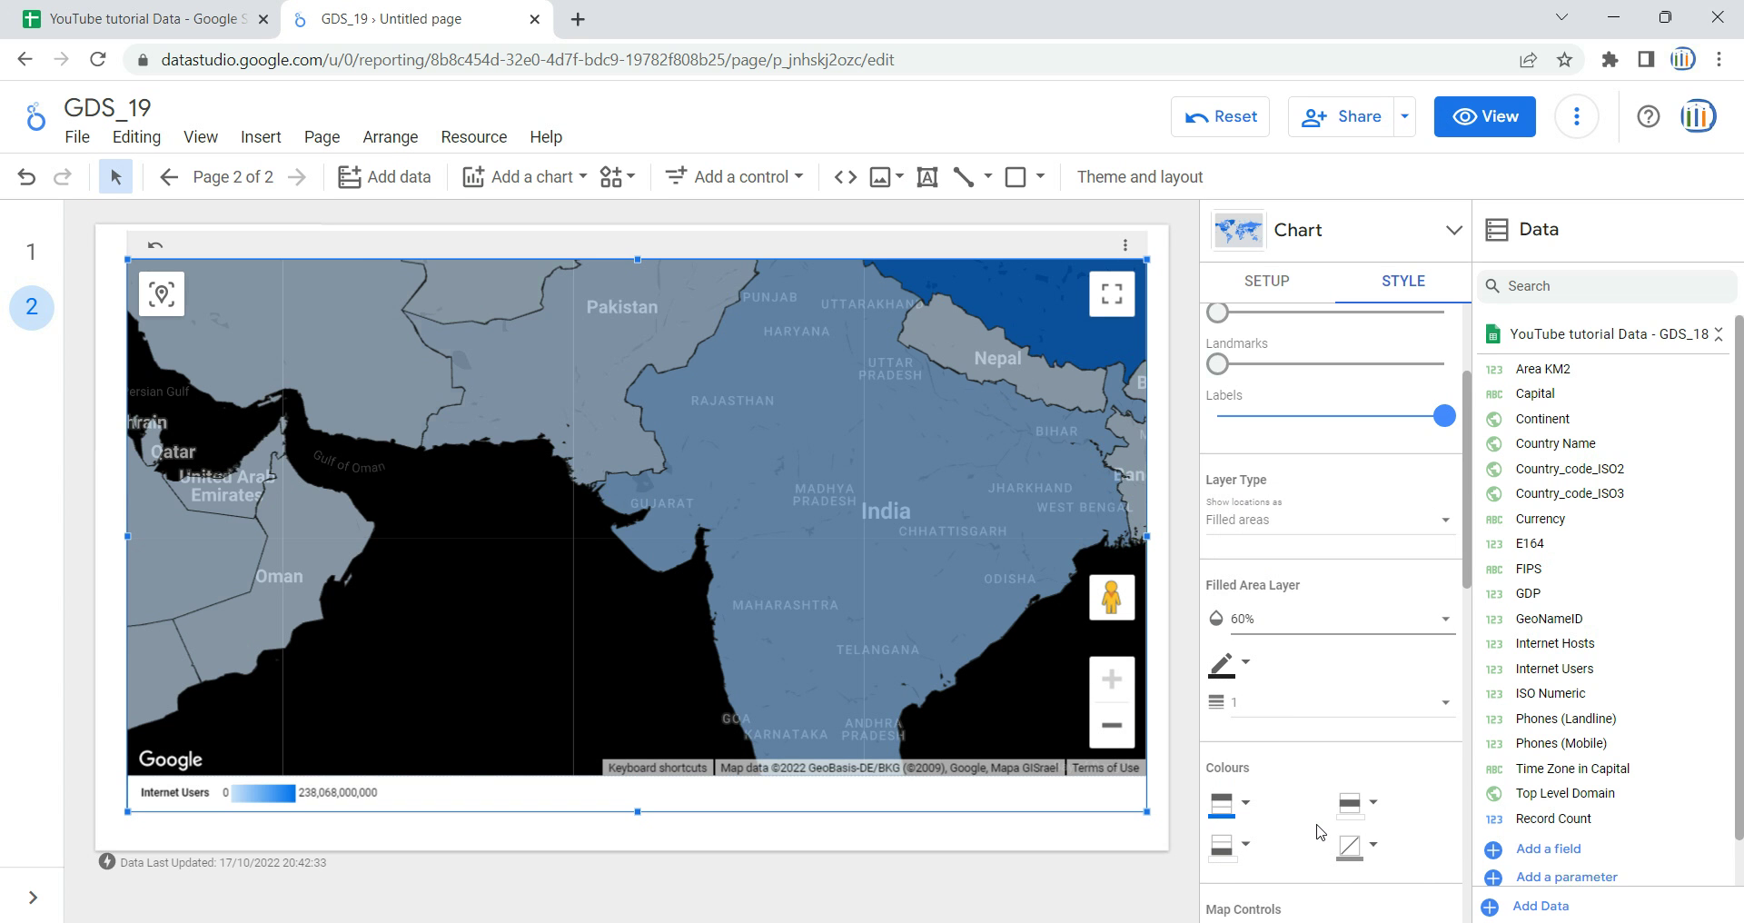
{"action": "scroll", "coordinate": [1308, 599], "scroll_direction": "down", "scroll_amount": 2}
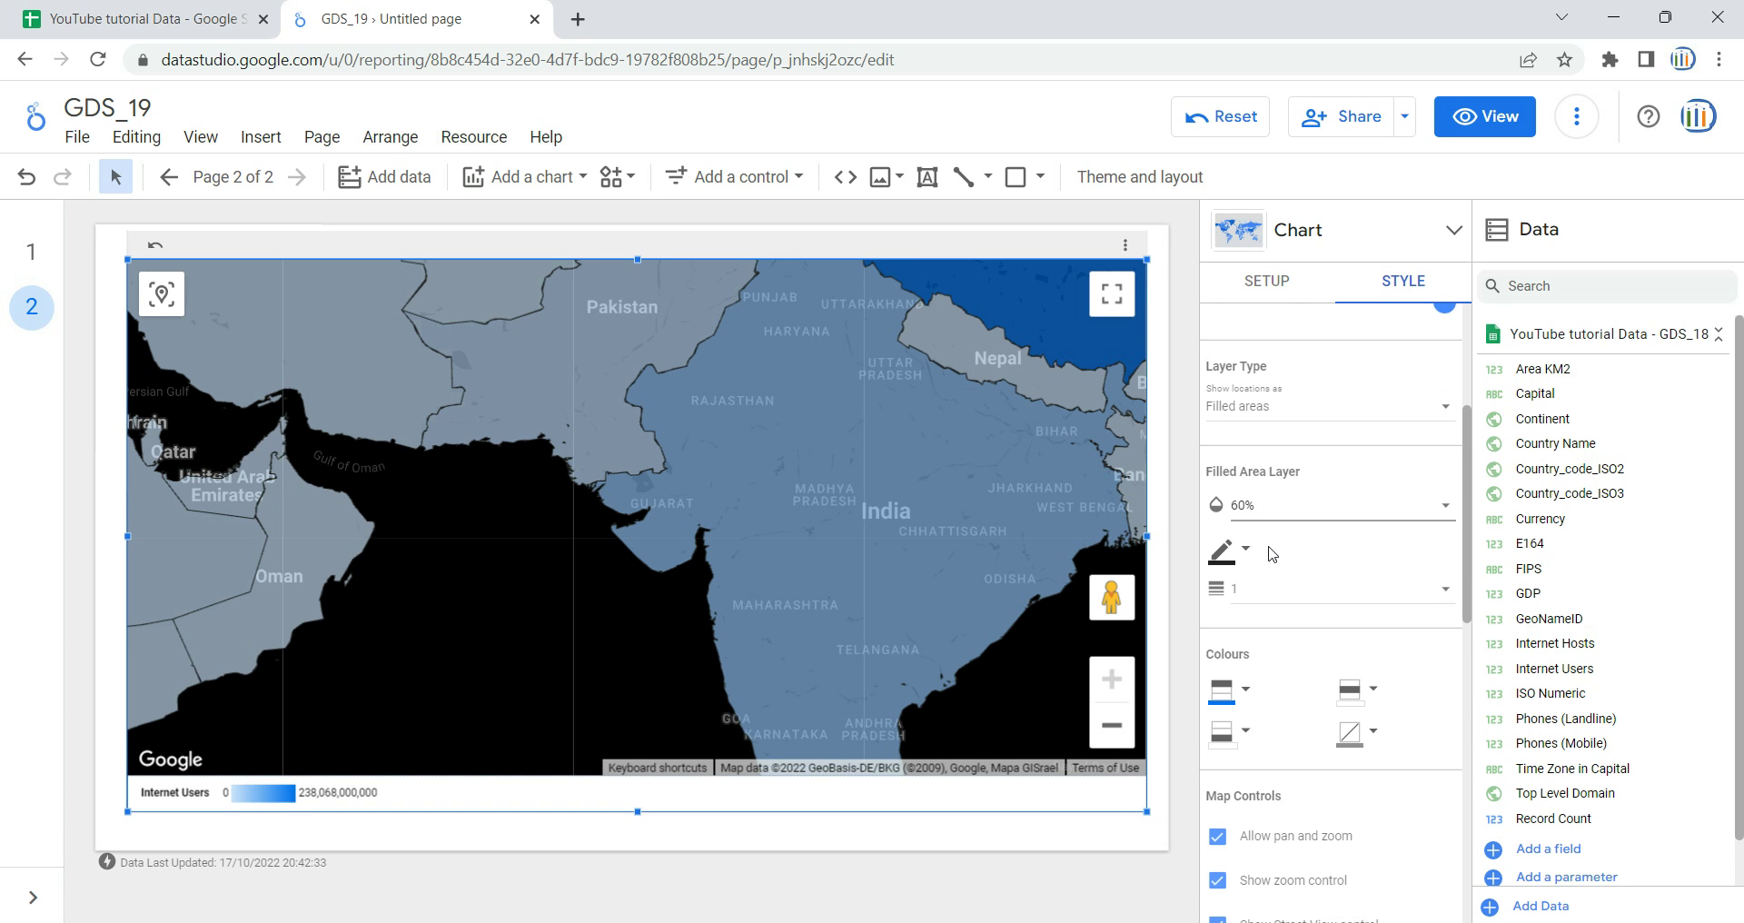
{"action": "left_click", "coordinate": [1284, 504]}
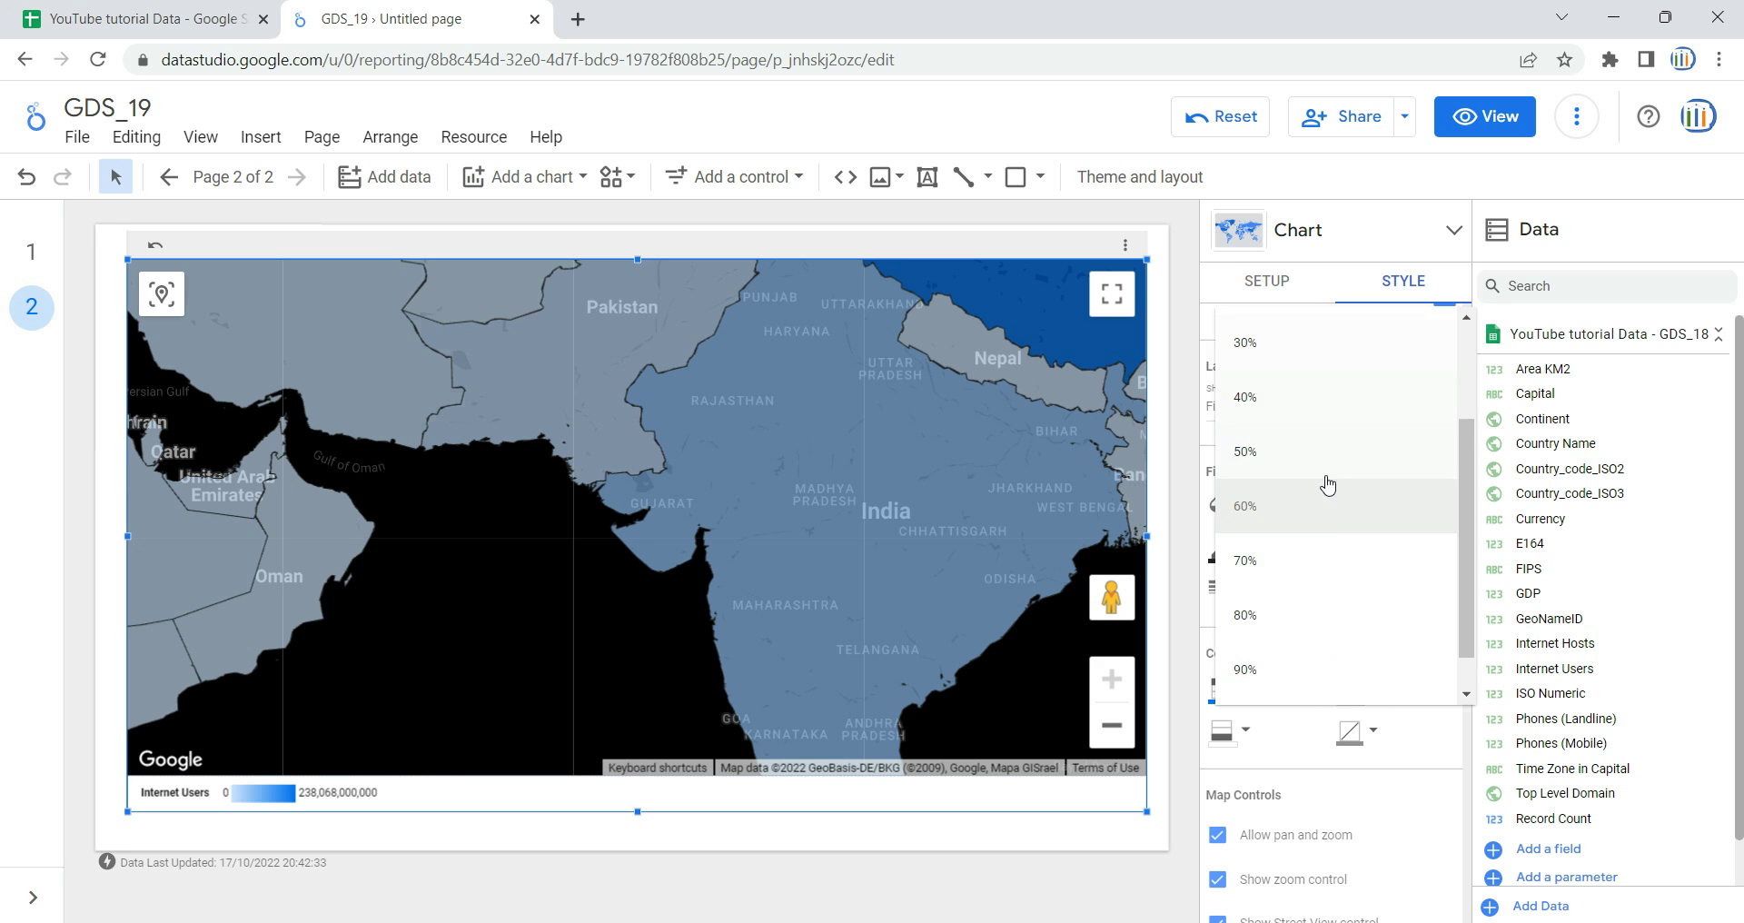
{"action": "left_click", "coordinate": [1178, 521]}
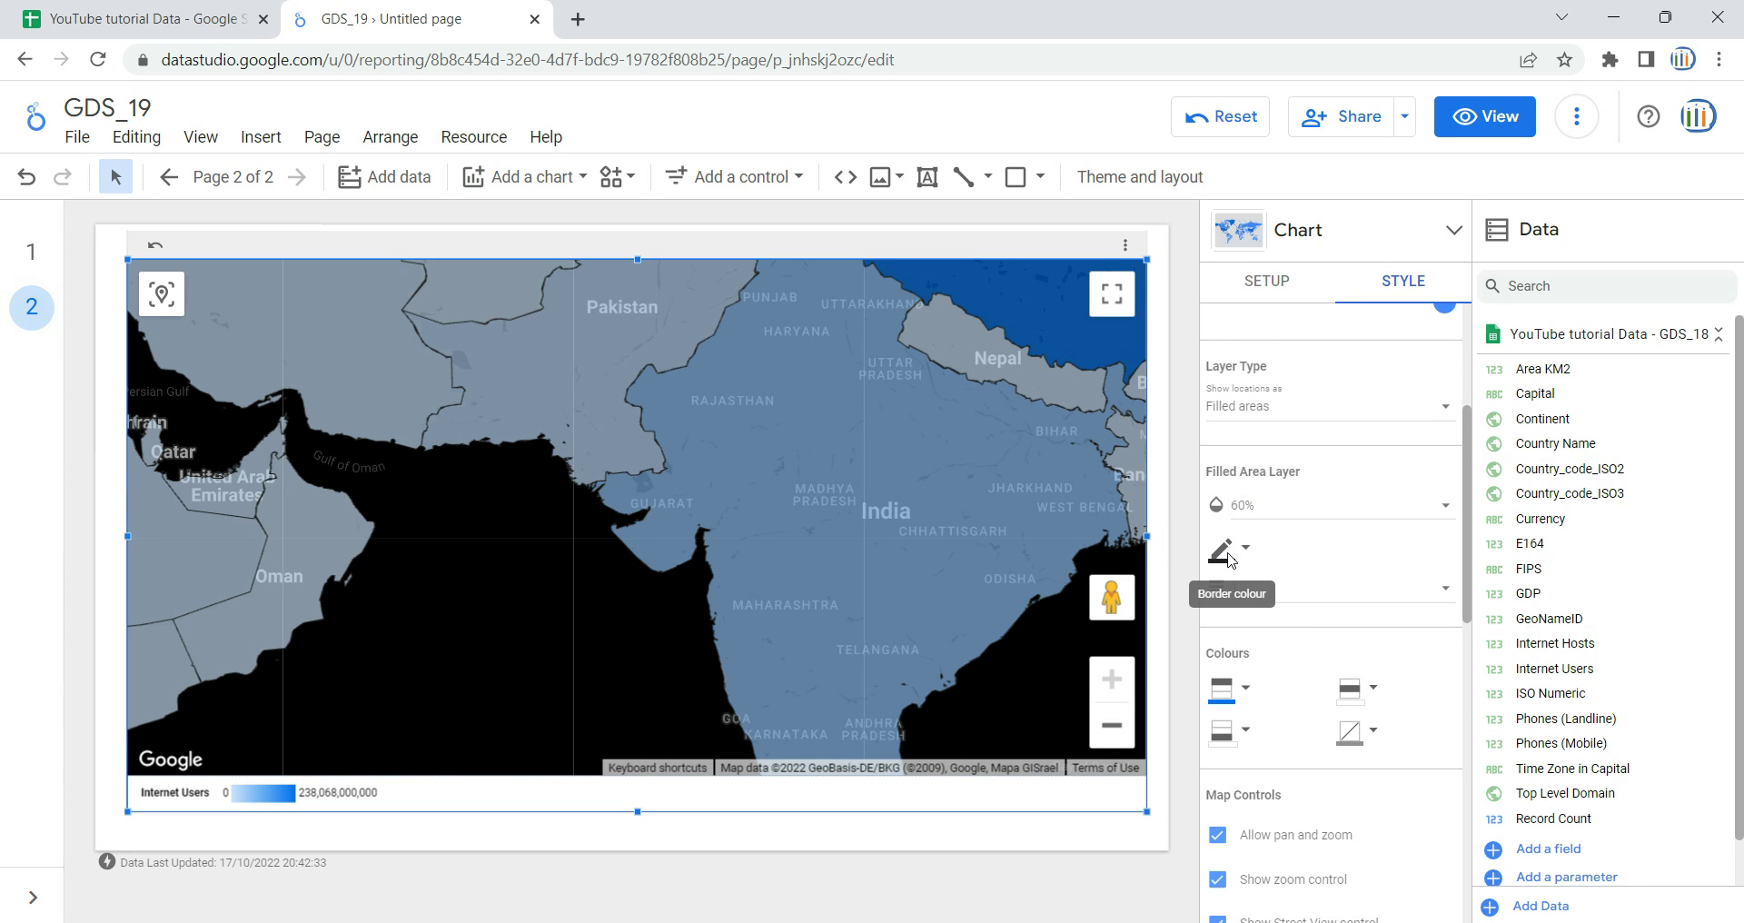
Change the filled area layer's border colour to orange-red and set its border weight to 3
{"action": "left_click", "coordinate": [1229, 558]}
{"action": "left_click", "coordinate": [1325, 622]}
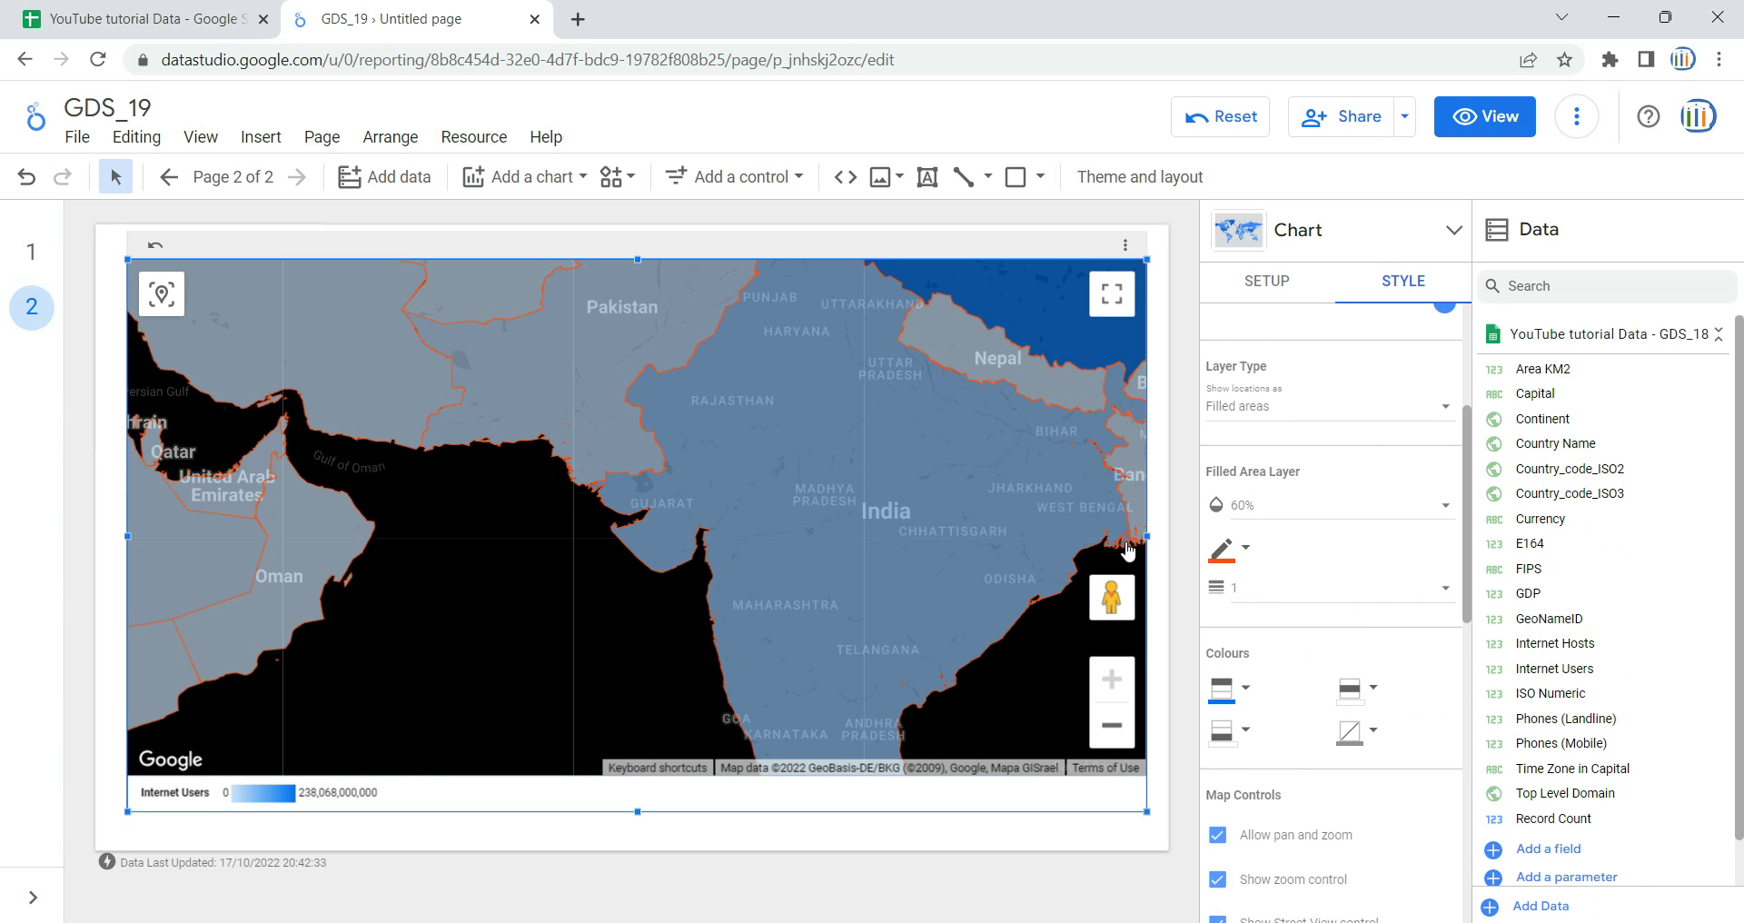
{"action": "left_click", "coordinate": [1237, 588]}
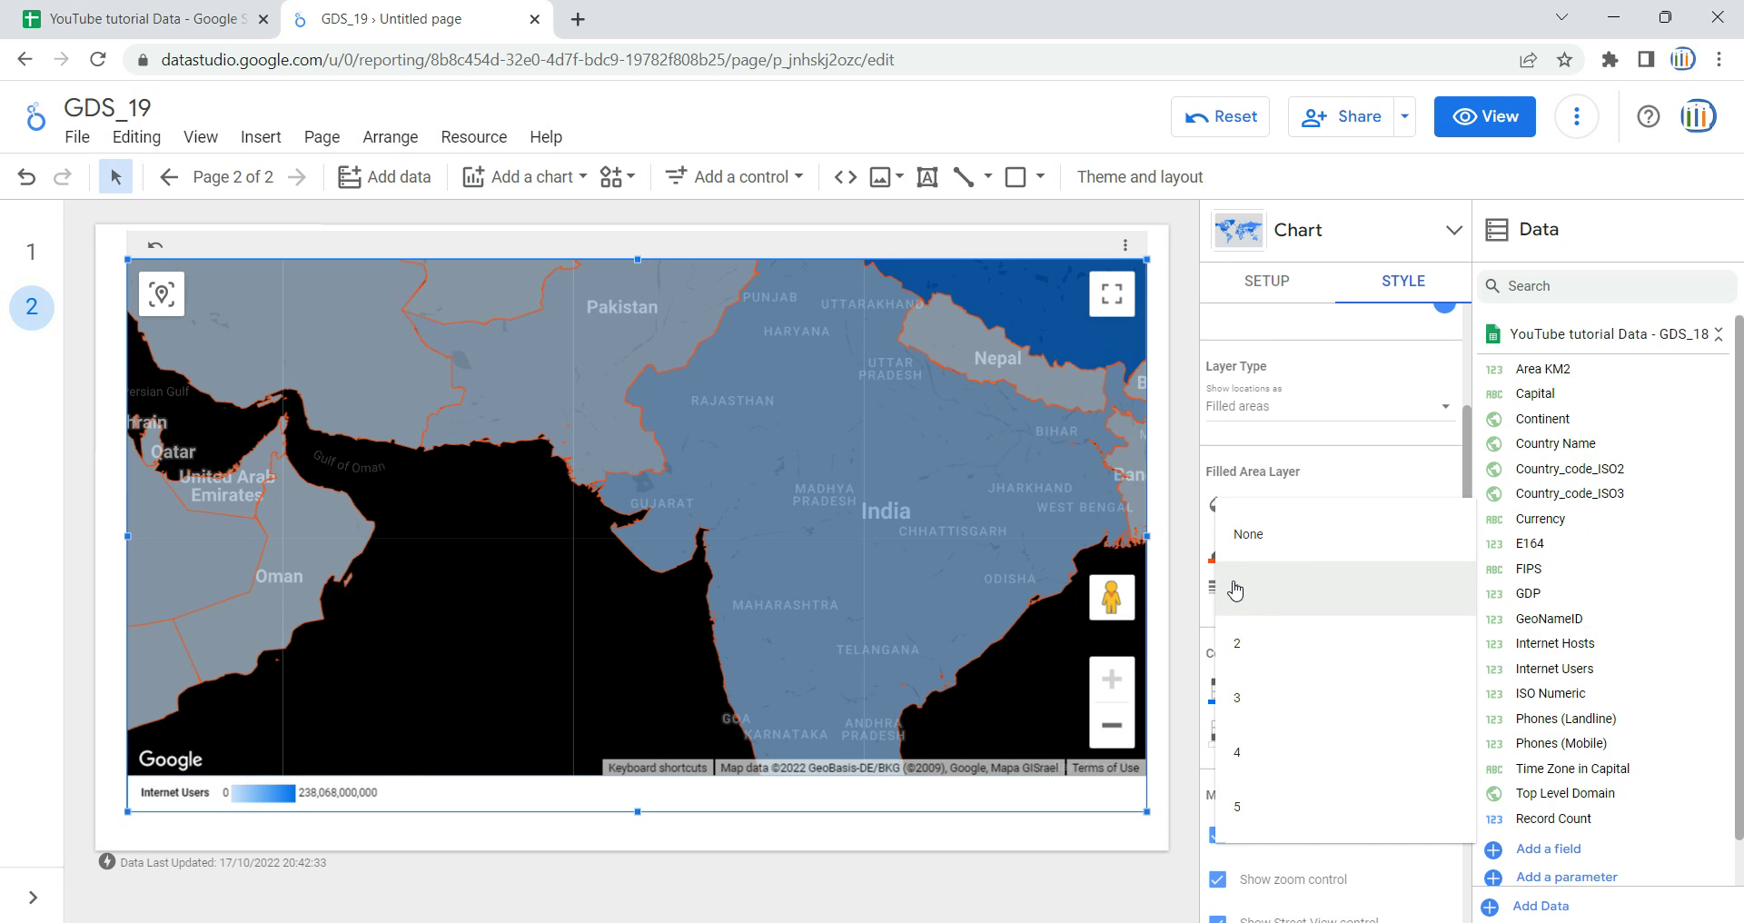
{"action": "left_click", "coordinate": [1293, 695]}
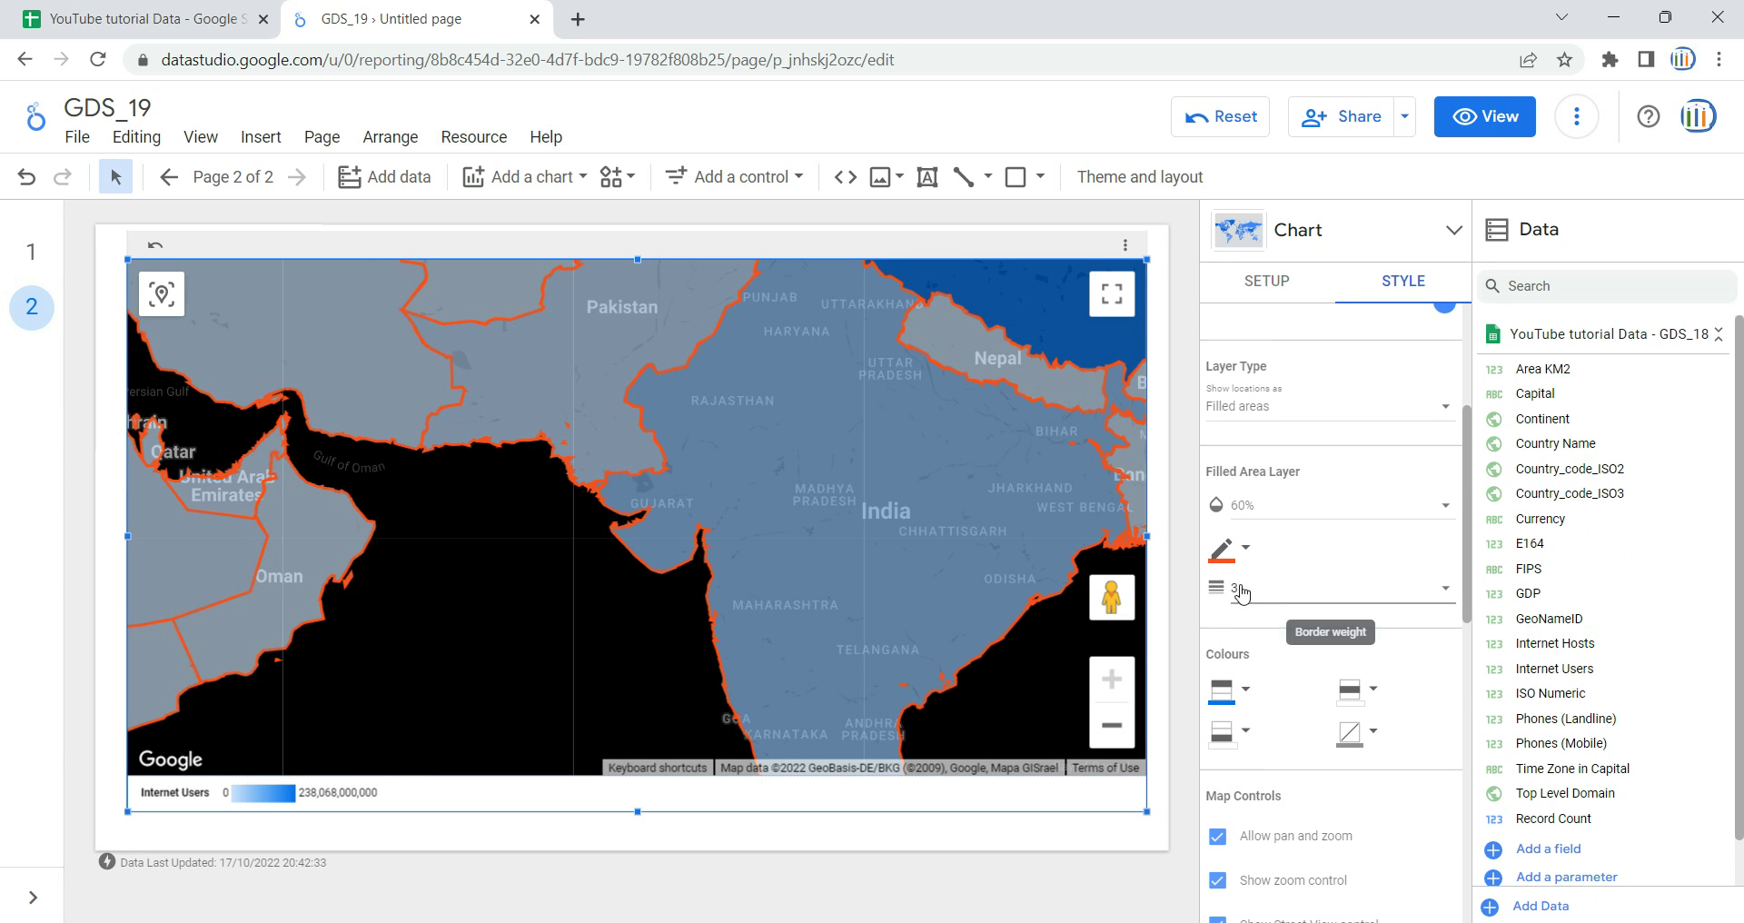
Examine the map's tooltip, colour metric and filter setup, and look through its style options, including colours and map controls
{"action": "scroll", "coordinate": [1203, 458], "scroll_direction": "down", "scroll_amount": 3}
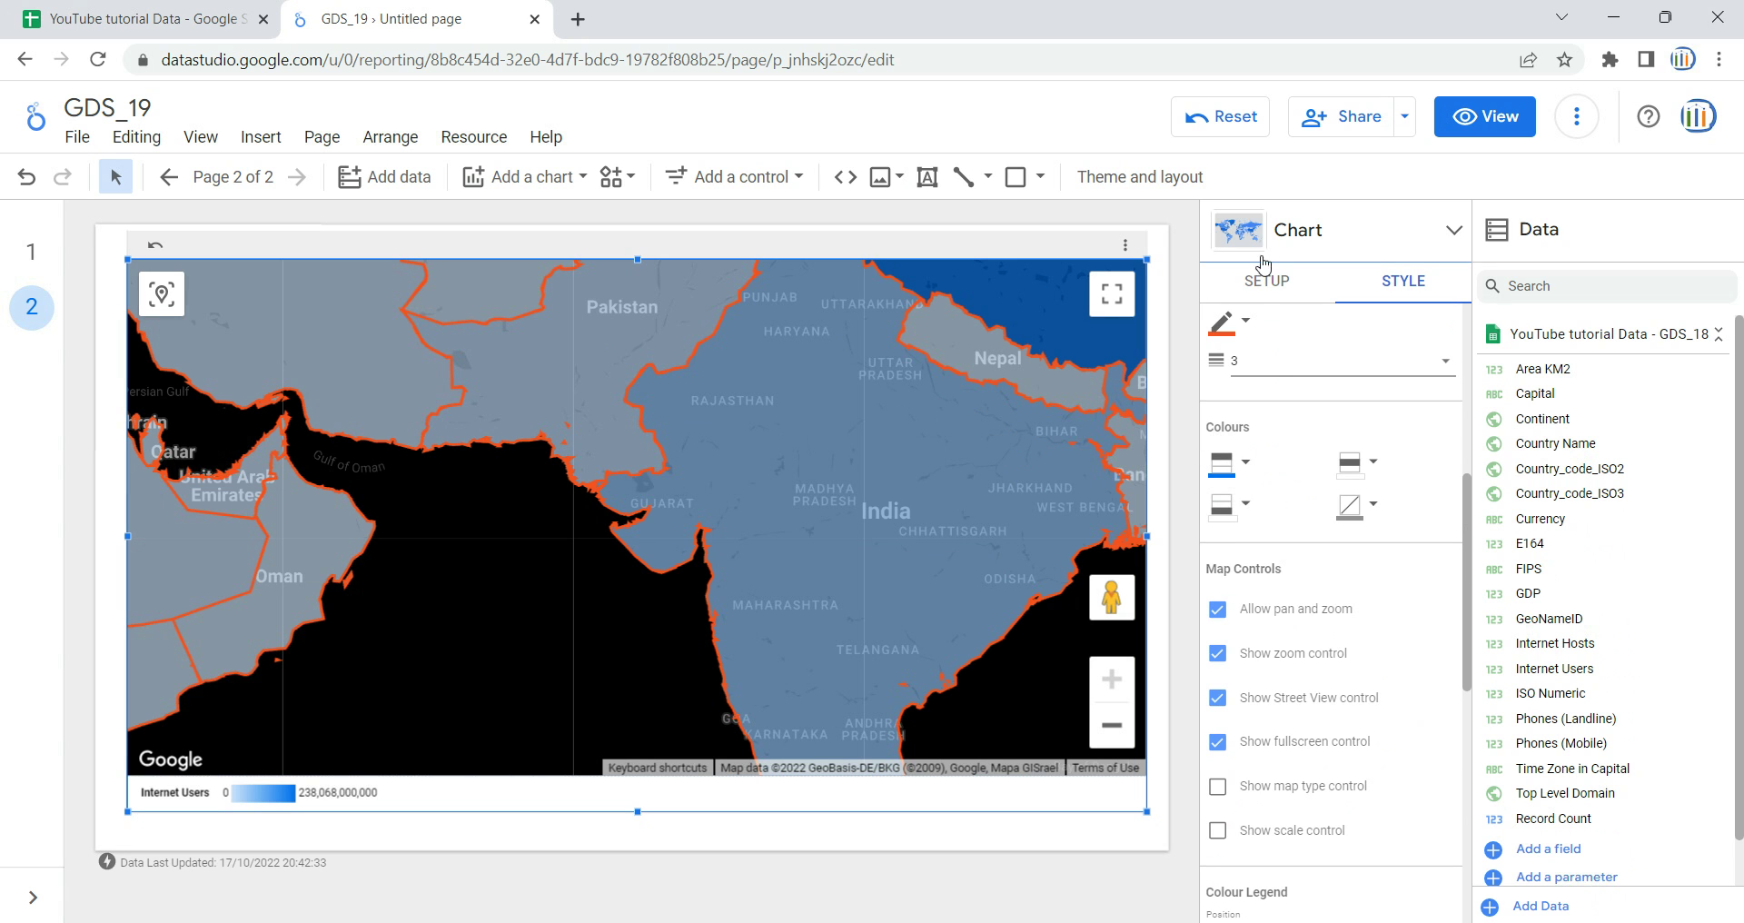
{"action": "left_click", "coordinate": [1266, 292]}
{"action": "scroll", "coordinate": [1208, 451], "scroll_direction": "up", "scroll_amount": 2}
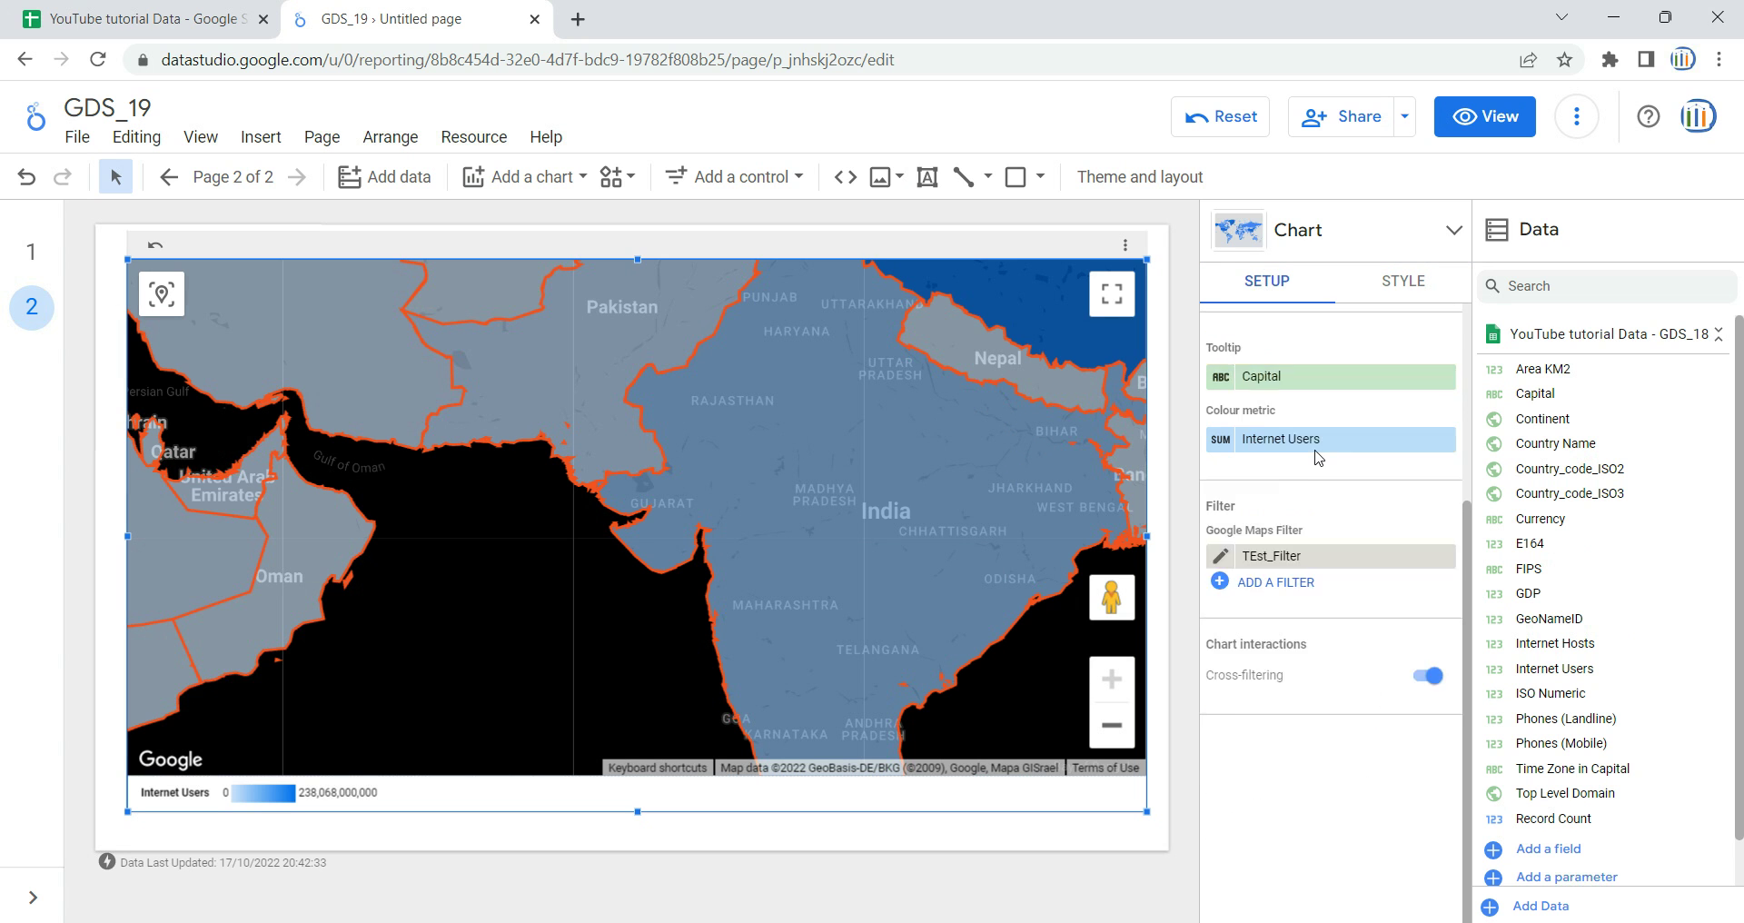
{"action": "left_click", "coordinate": [1387, 283]}
{"action": "scroll", "coordinate": [1284, 493], "scroll_direction": "up", "scroll_amount": 10}
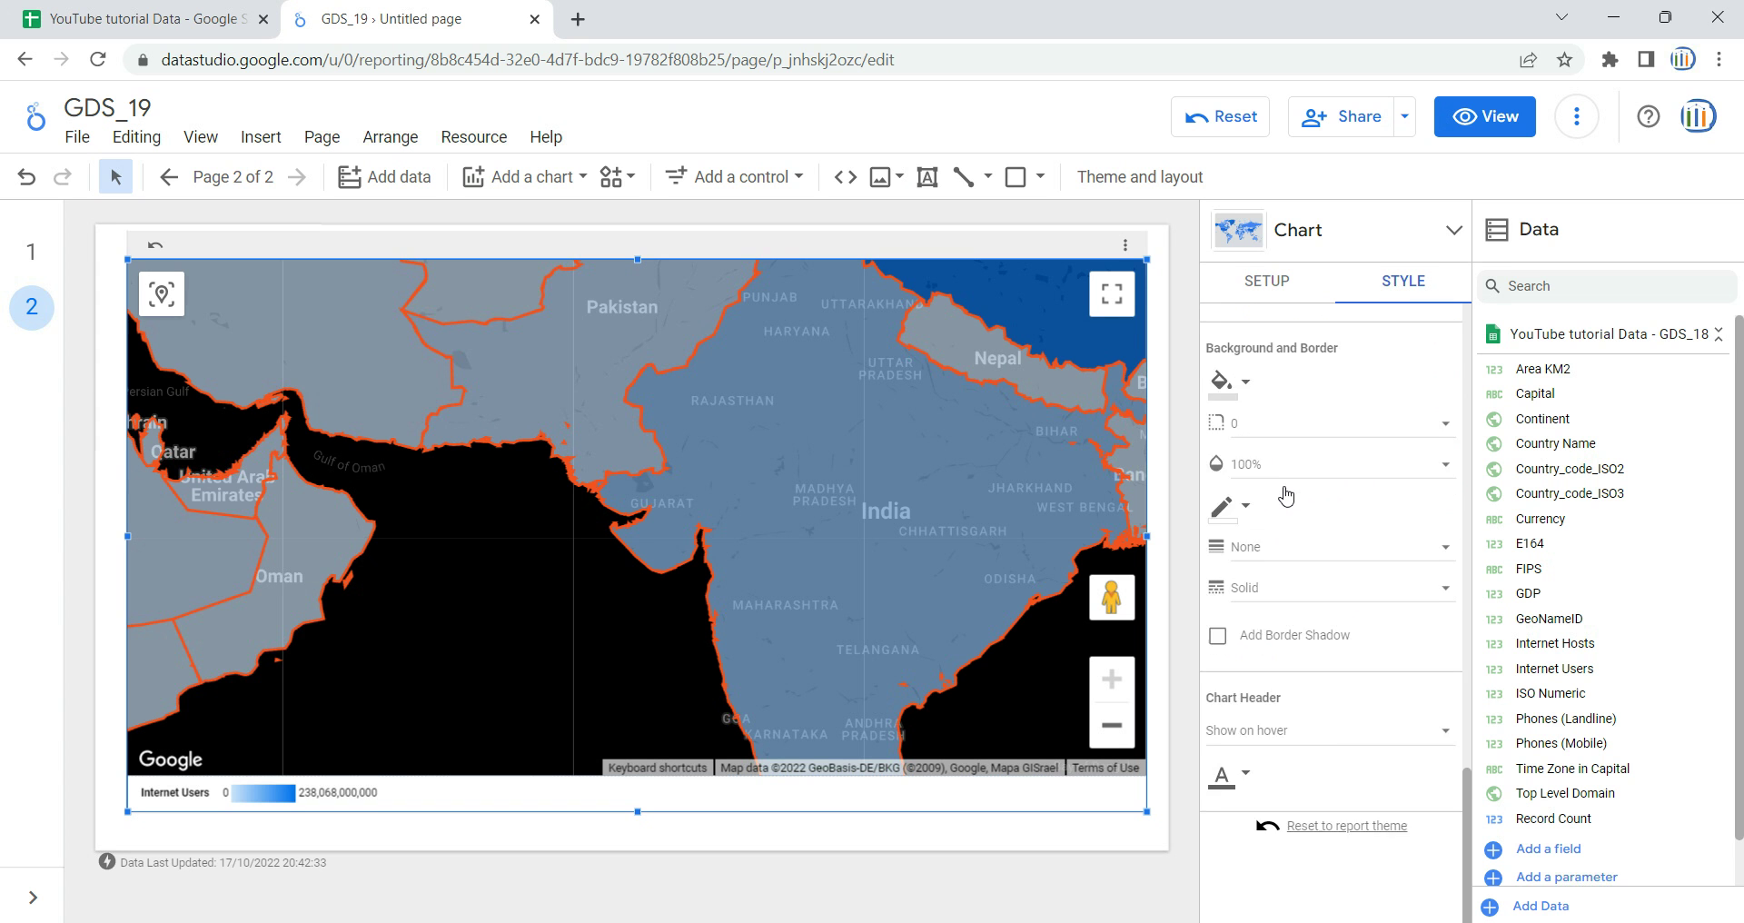
{"action": "scroll", "coordinate": [1284, 493], "scroll_direction": "up", "scroll_amount": 3}
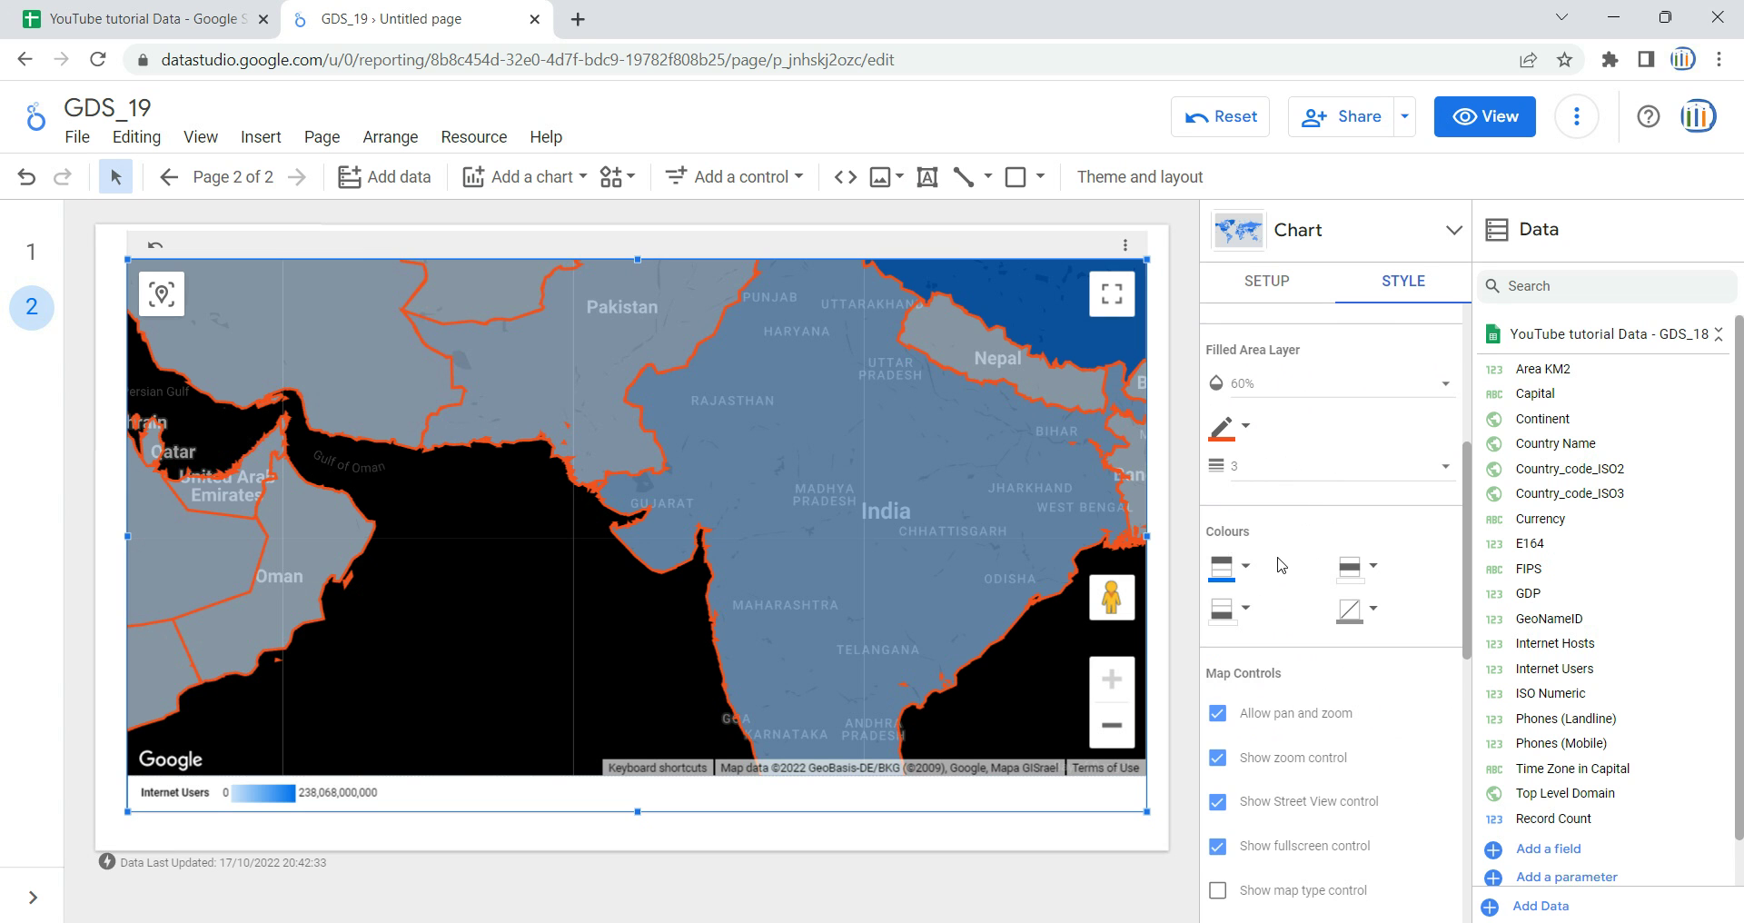
{"action": "scroll", "coordinate": [1277, 563], "scroll_direction": "down", "scroll_amount": 1}
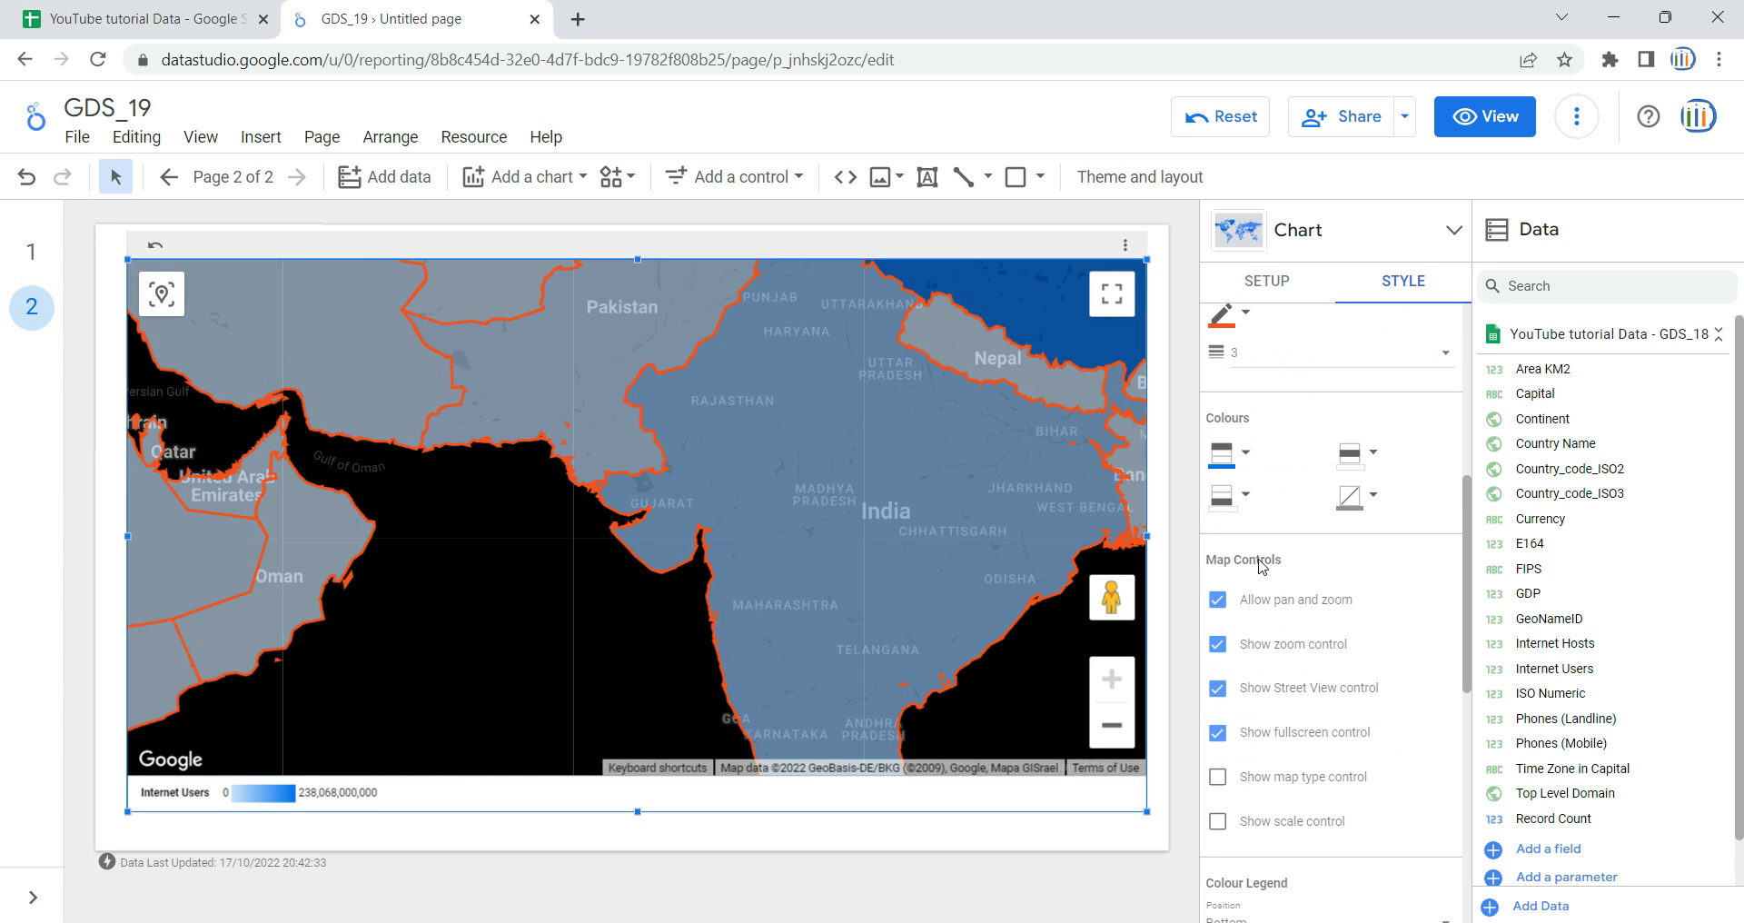
{"action": "scroll", "coordinate": [1261, 565], "scroll_direction": "down", "scroll_amount": 1}
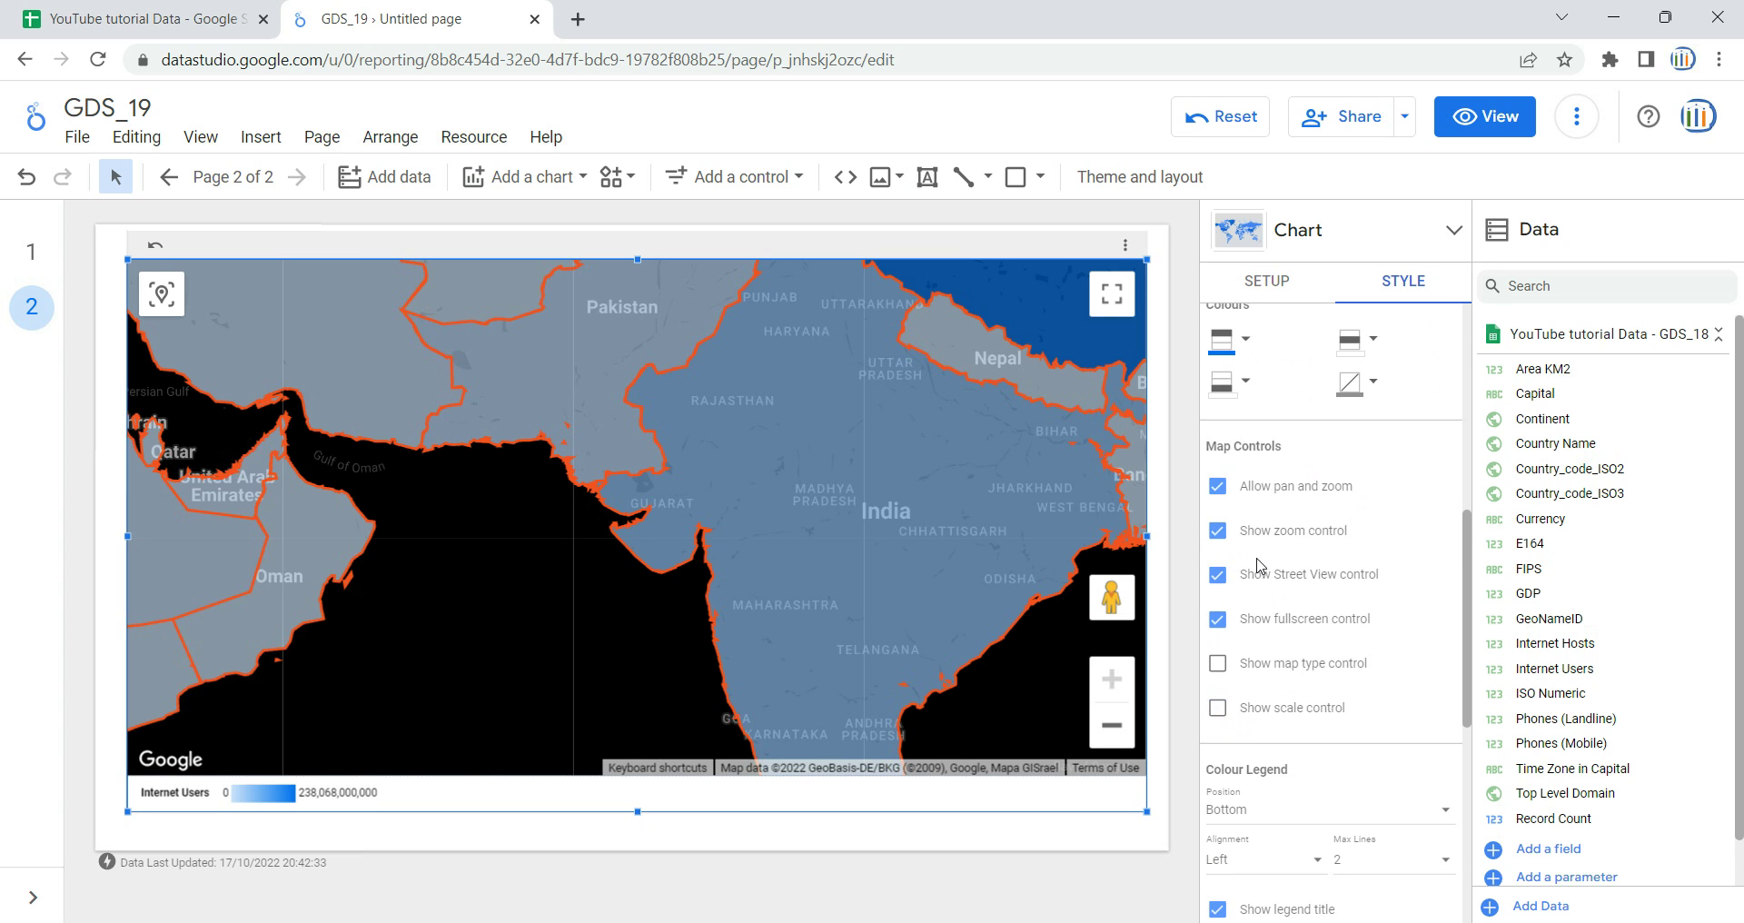
Turn off pan and zoom, the Street View control and the fullscreen control for the map
{"action": "left_click", "coordinate": [1217, 487]}
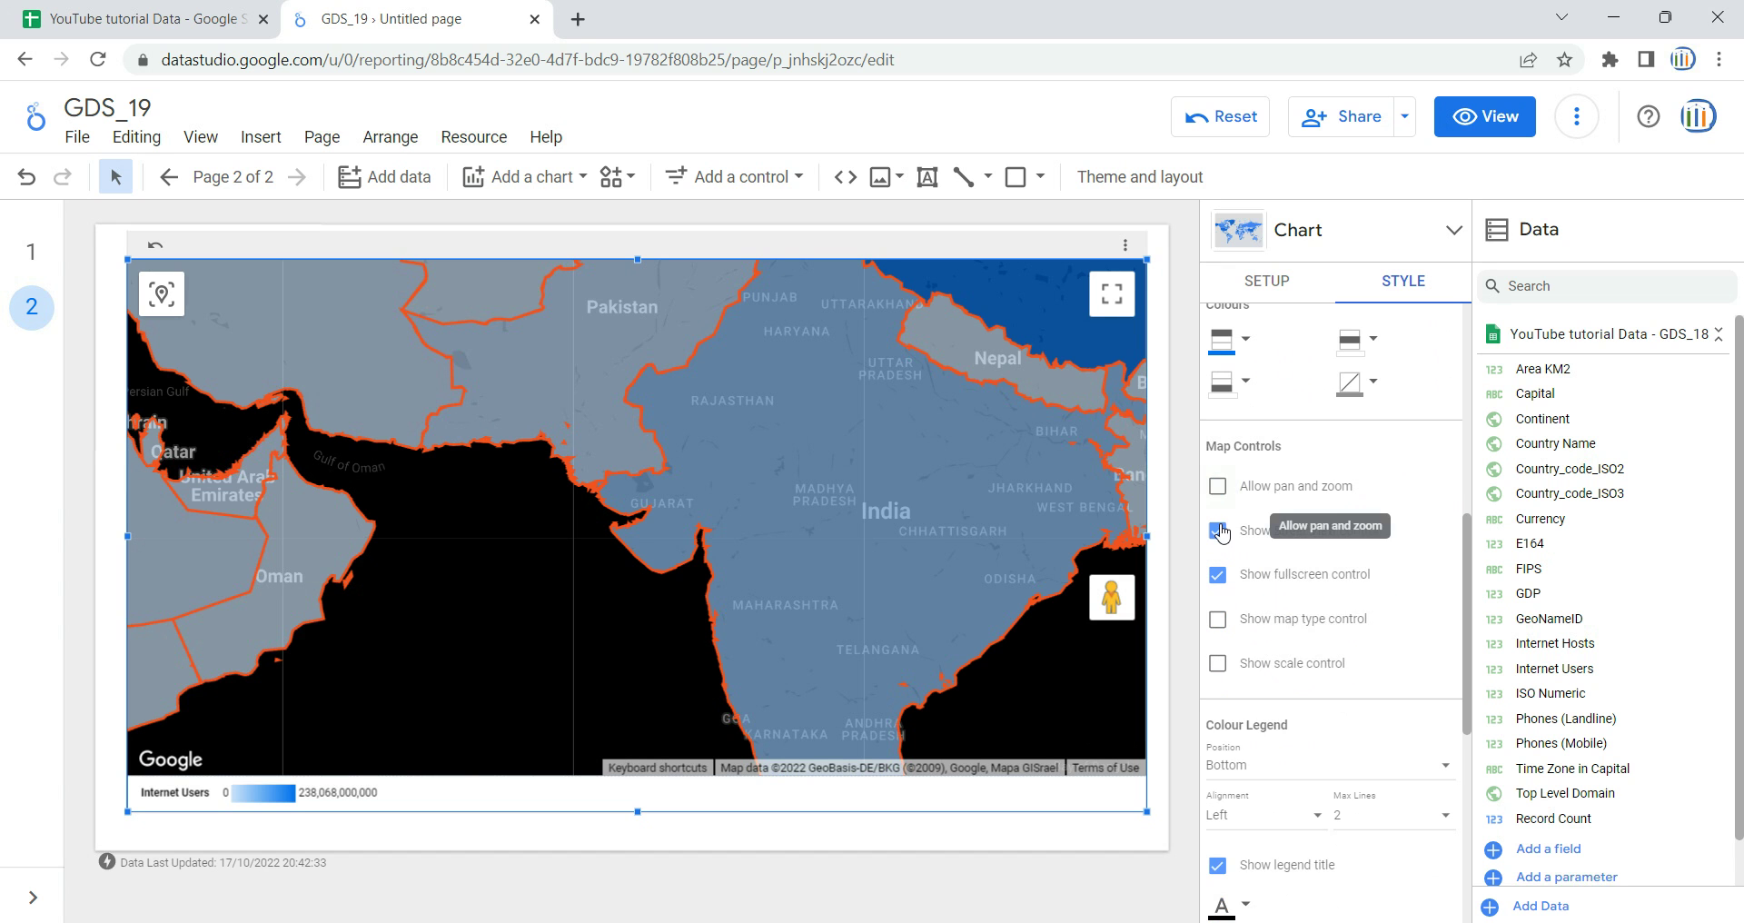
{"action": "left_click", "coordinate": [1218, 530]}
{"action": "left_click", "coordinate": [1217, 574]}
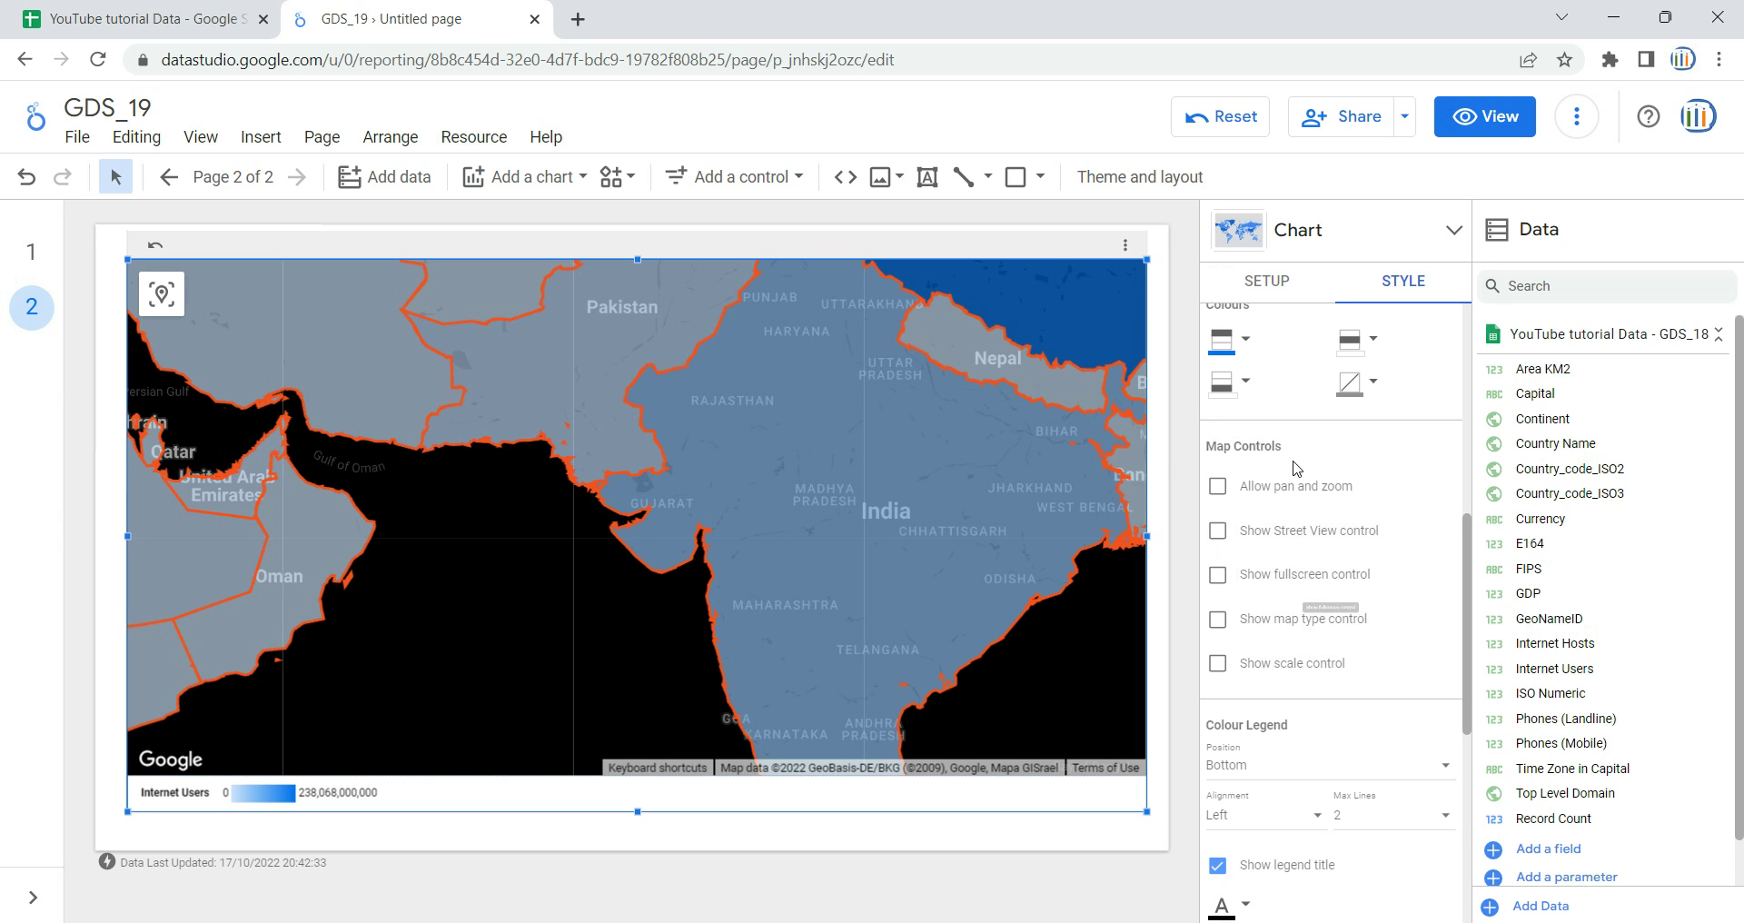
Try the map with the zoom control and panning switched off, and re-enable pan and zoom together with the zoom control
{"action": "left_click", "coordinate": [1216, 489]}
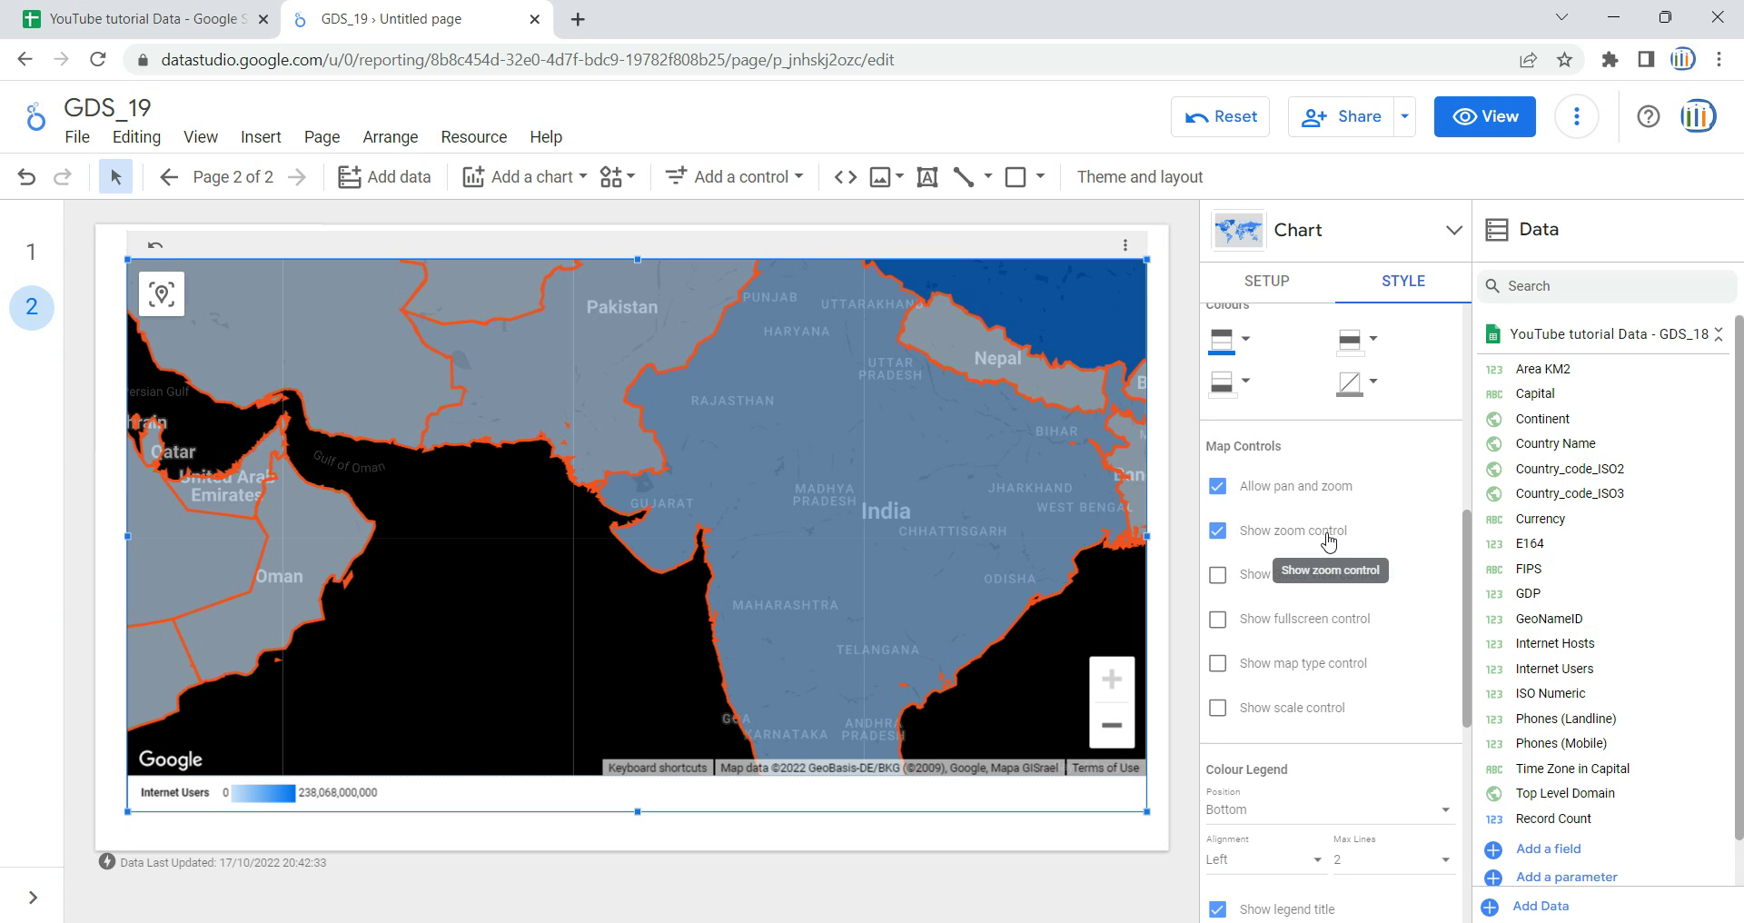
{"action": "left_click", "coordinate": [1218, 532]}
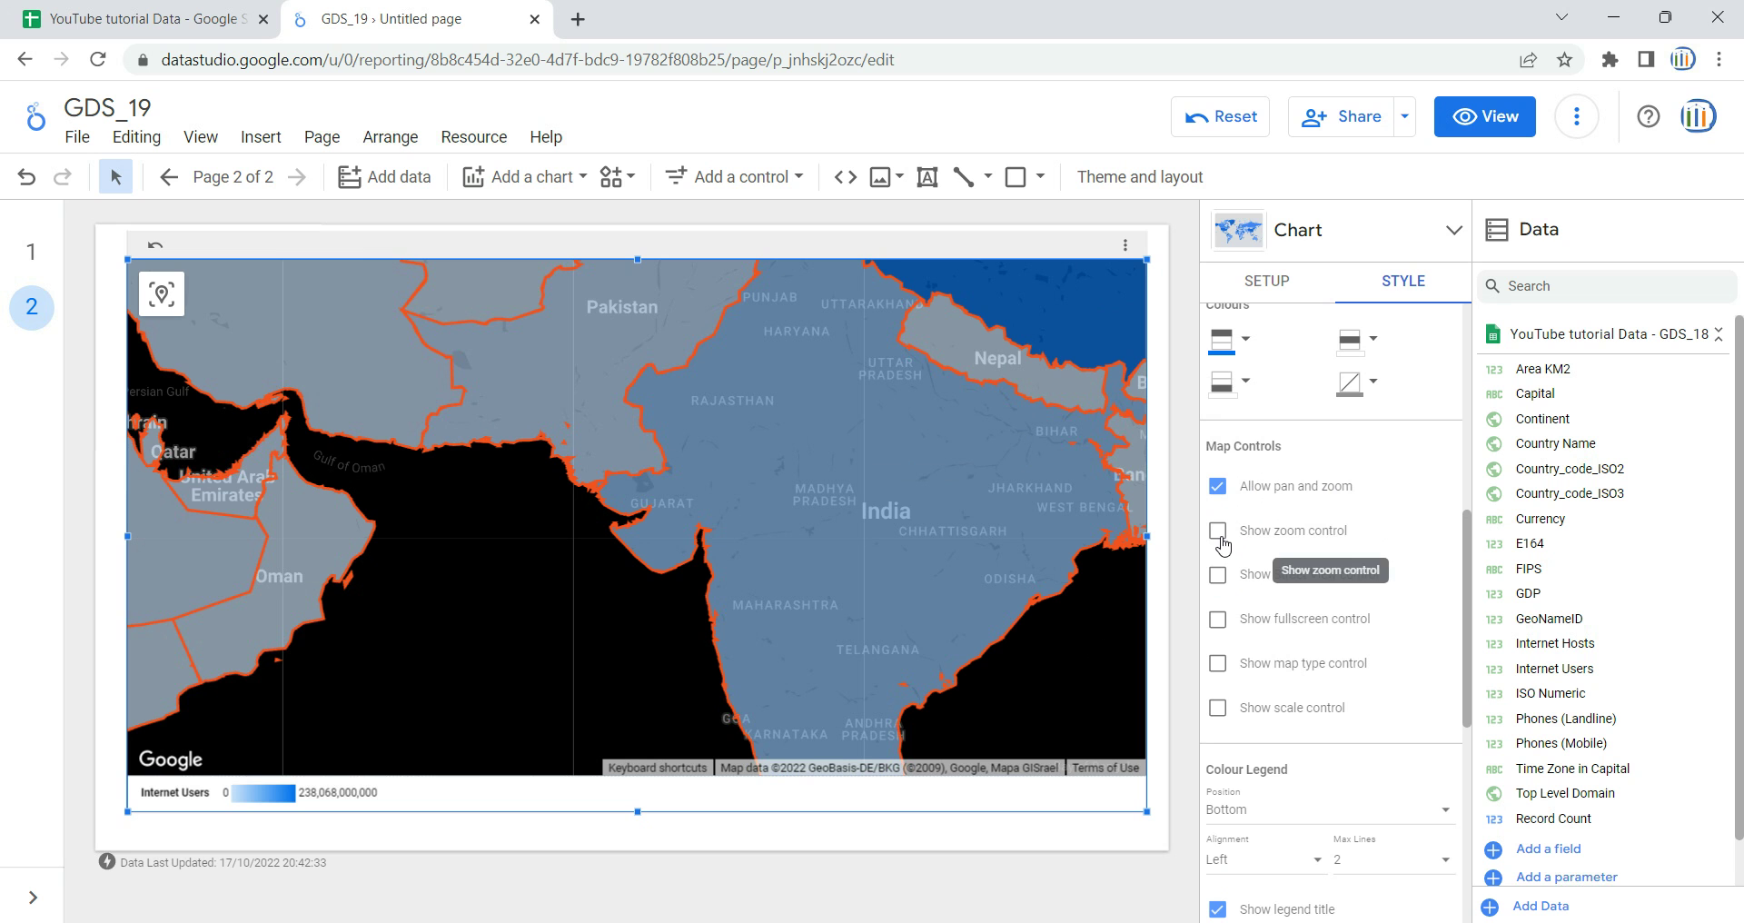
{"action": "left_click", "coordinate": [1217, 486]}
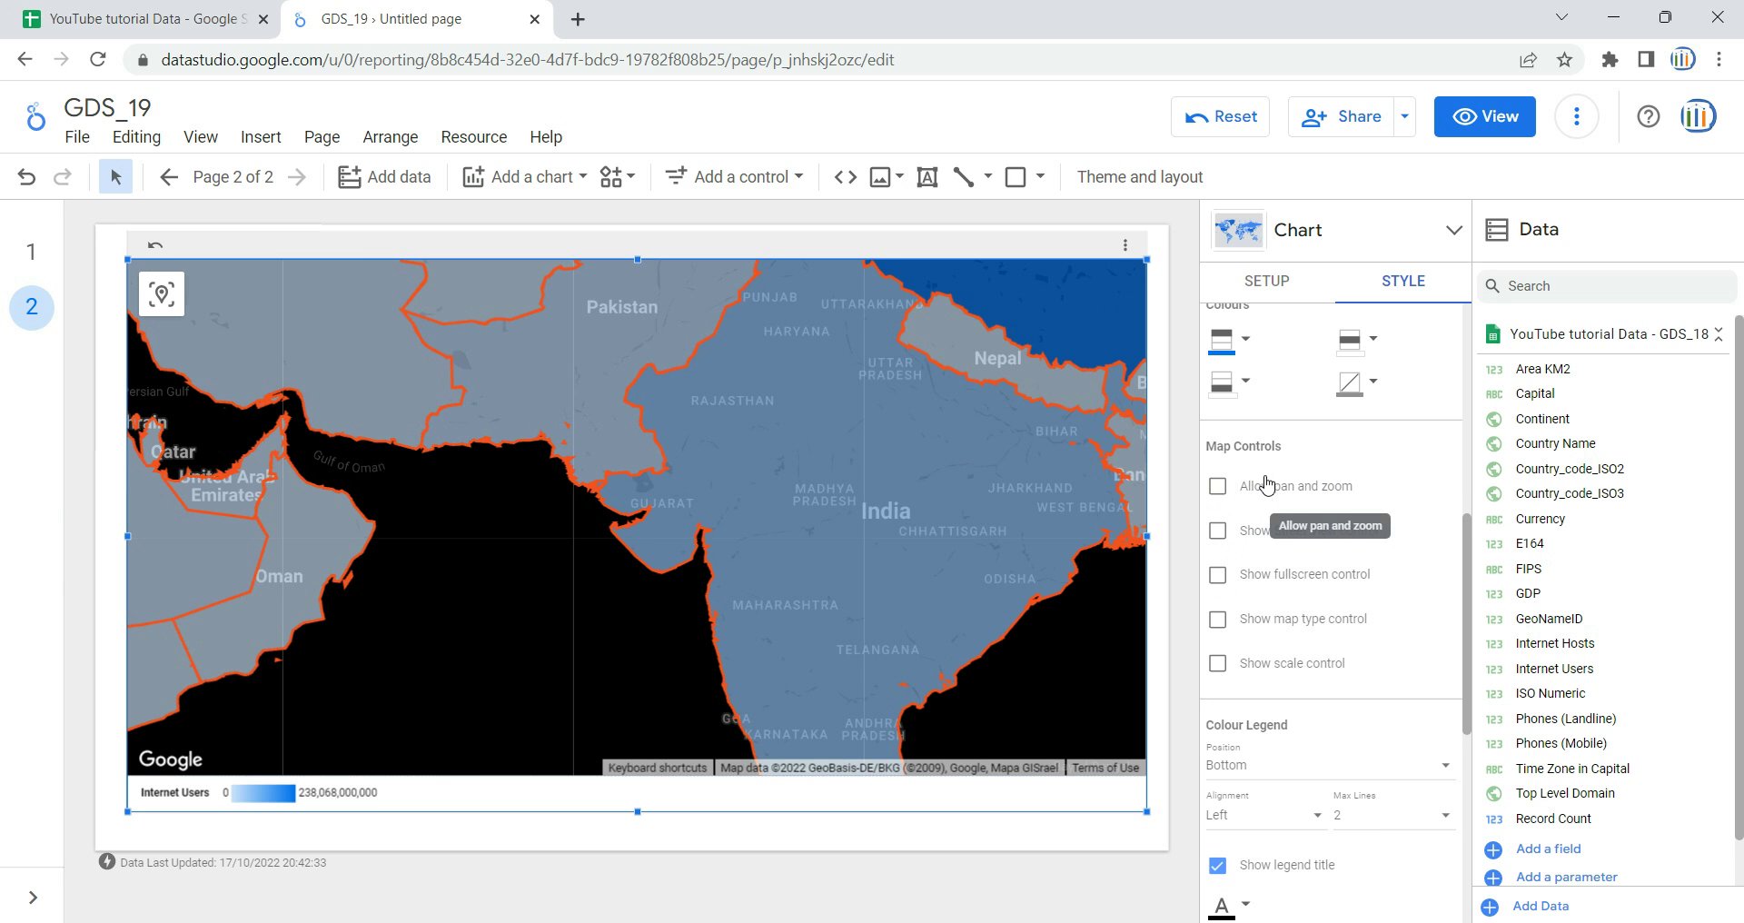
{"action": "left_click", "coordinate": [1217, 486]}
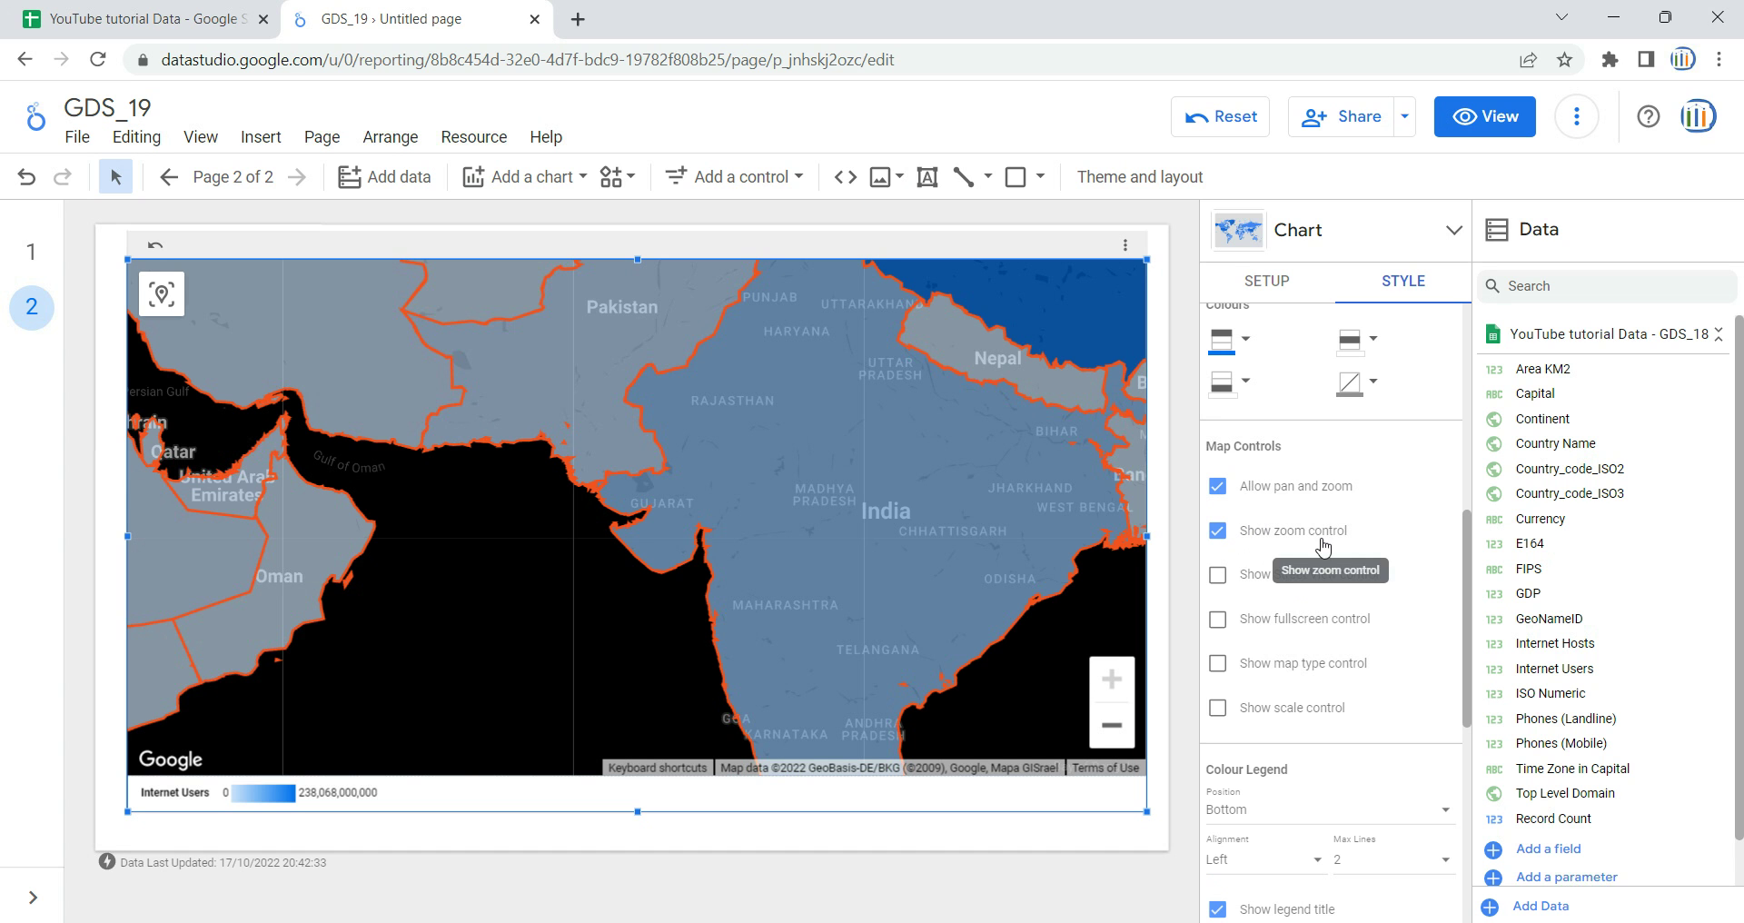
Enable the map's Street View, fullscreen, map type and scale controls, and check India's tooltip
{"action": "left_click", "coordinate": [1215, 579]}
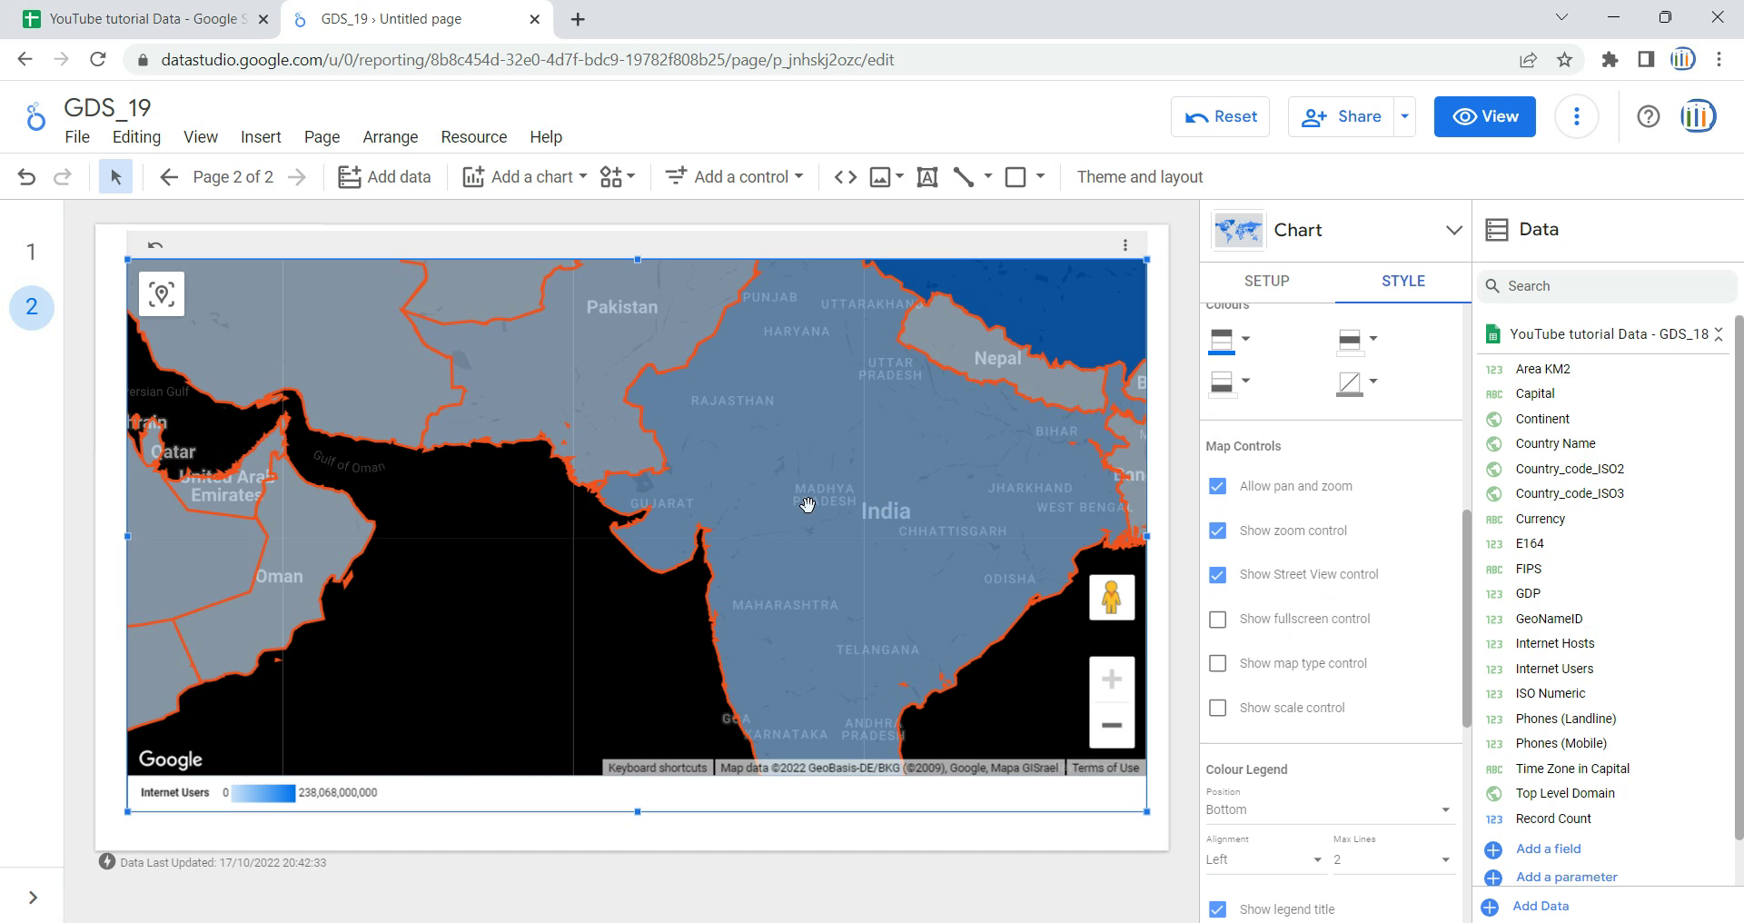
{"action": "mouse_move", "coordinate": [811, 515]}
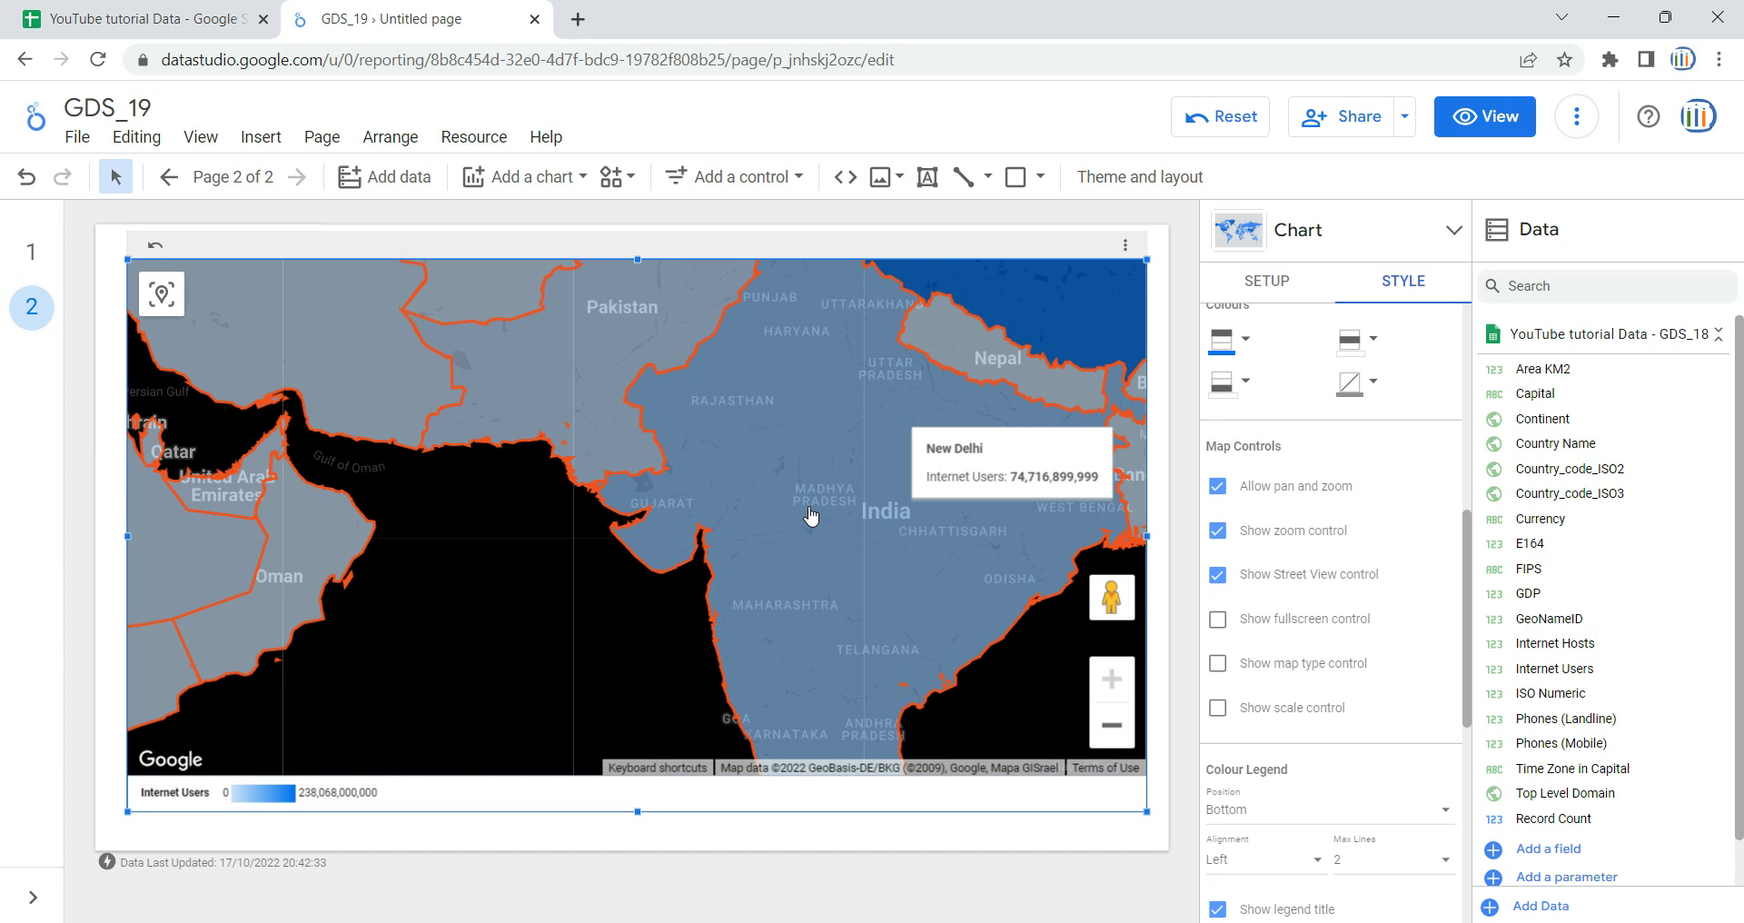
{"action": "left_click", "coordinate": [1218, 619]}
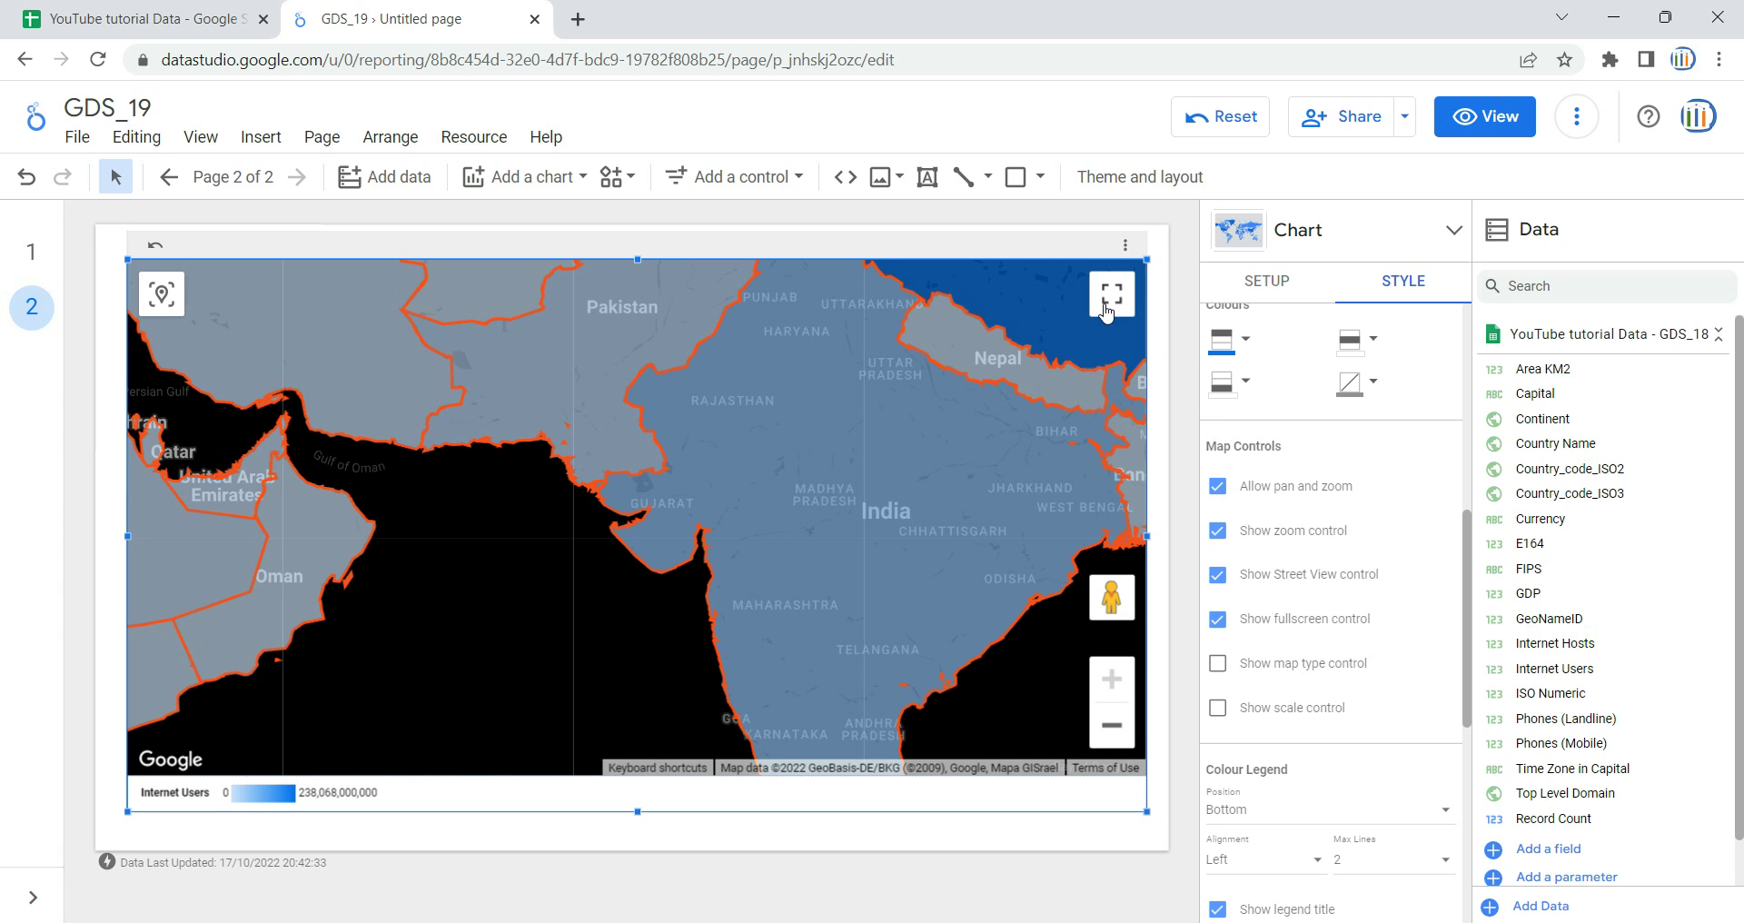
{"action": "left_click", "coordinate": [1217, 663]}
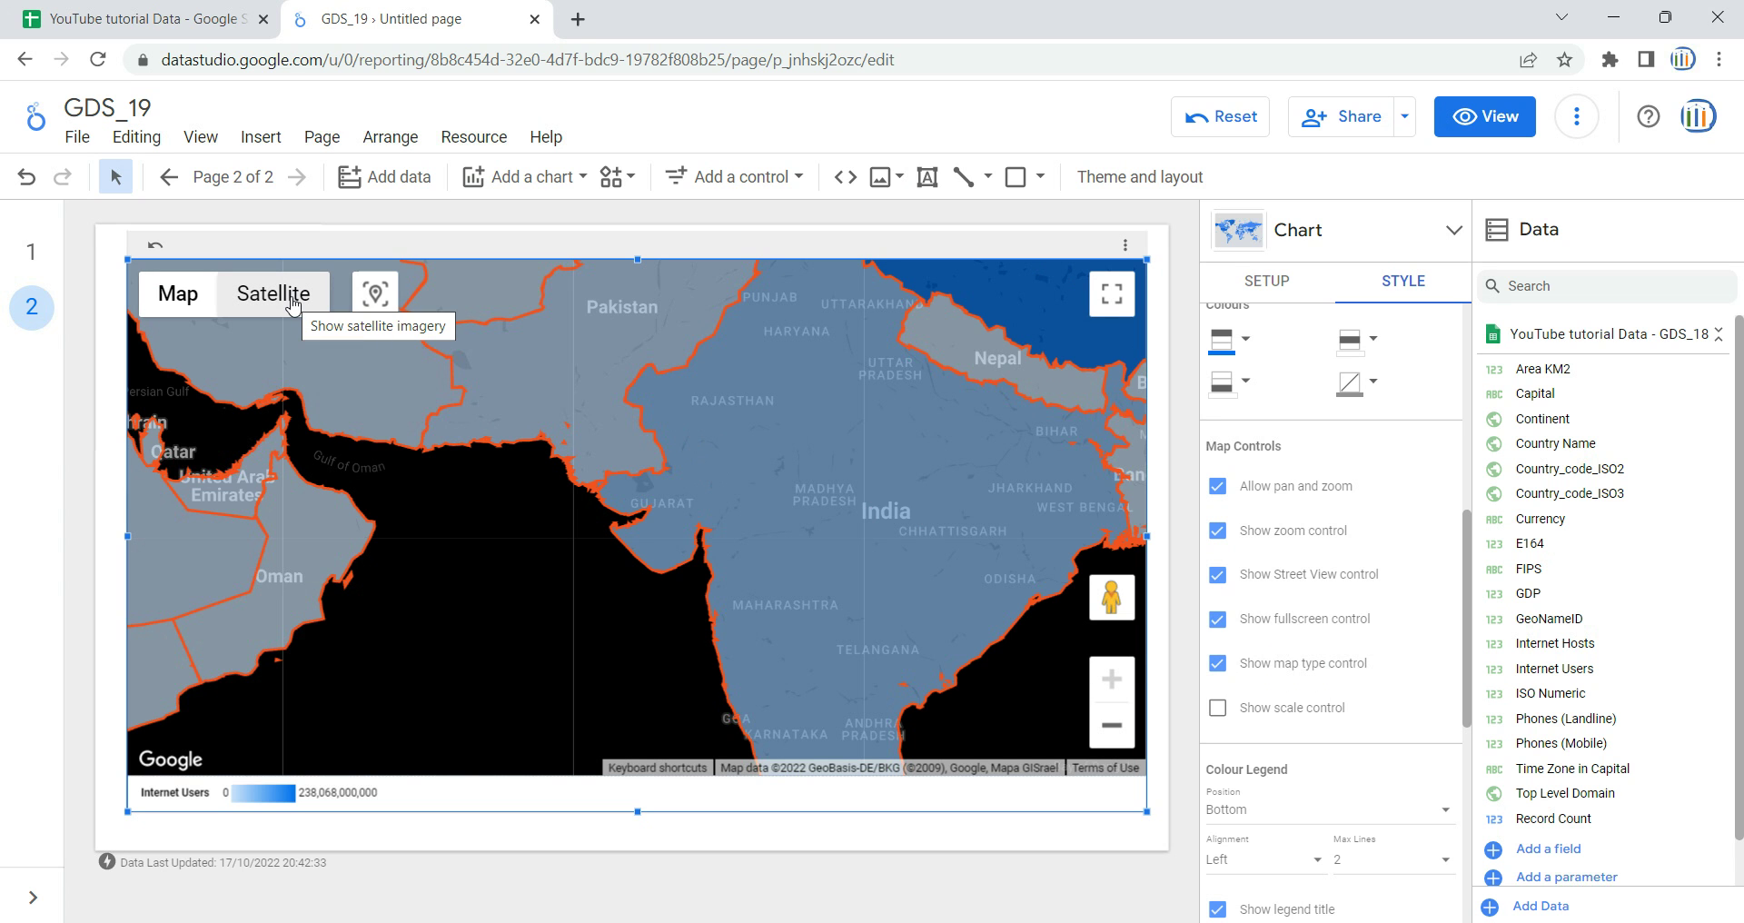
{"action": "mouse_move", "coordinate": [176, 303]}
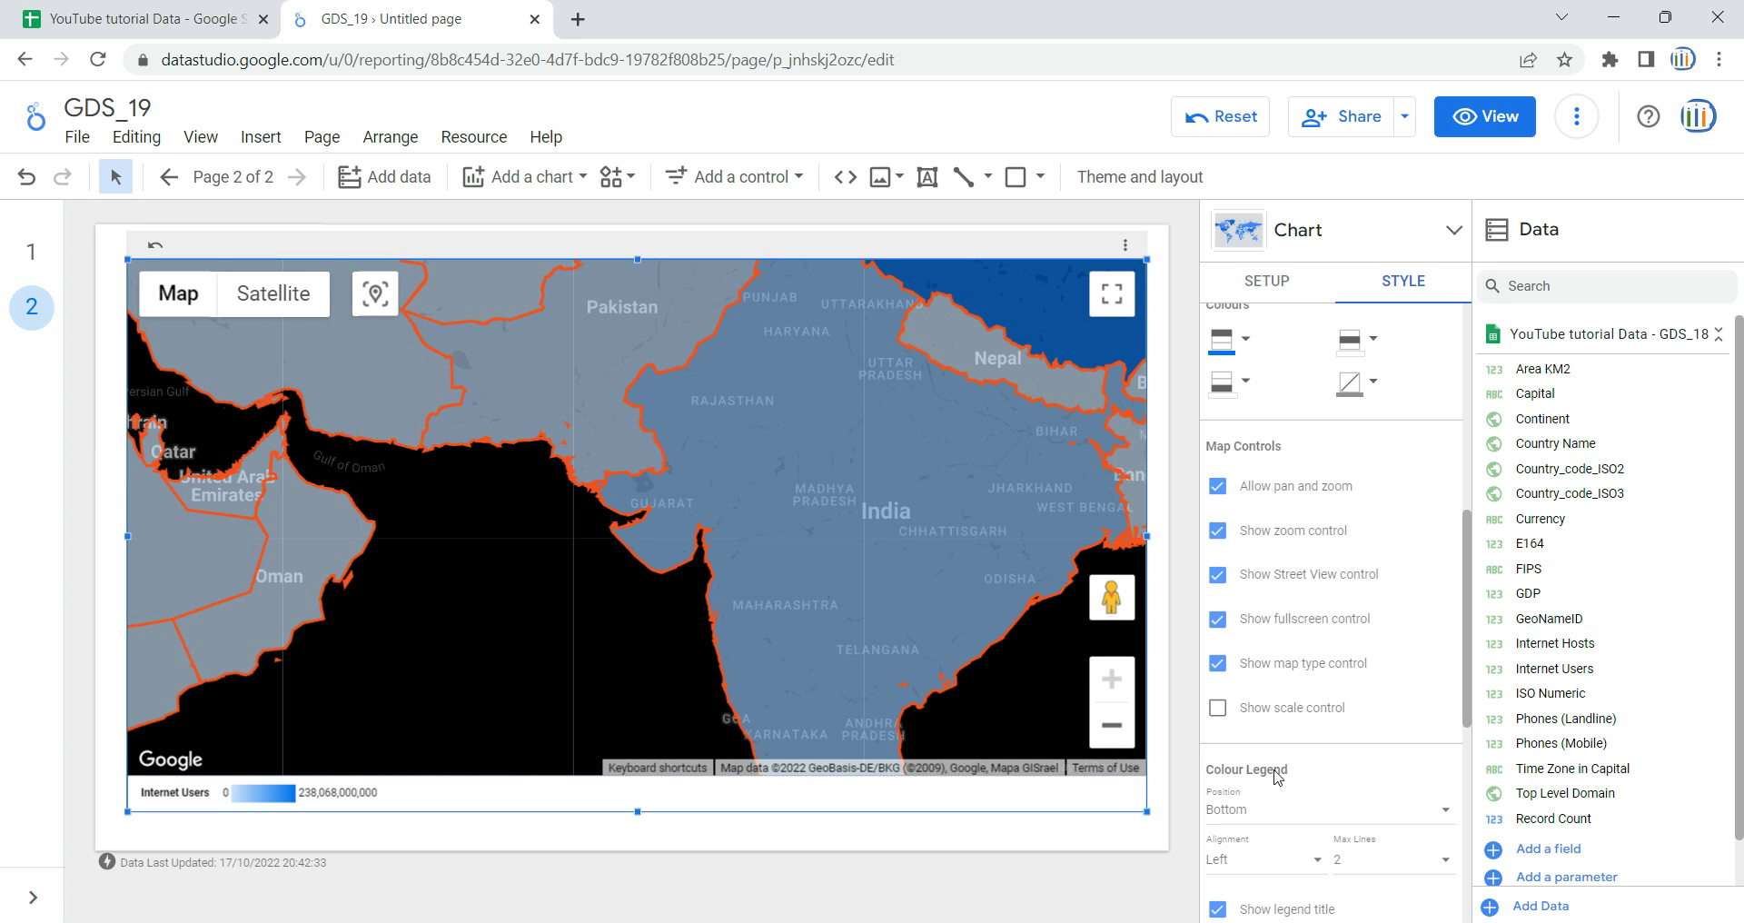
{"action": "left_click", "coordinate": [1246, 721]}
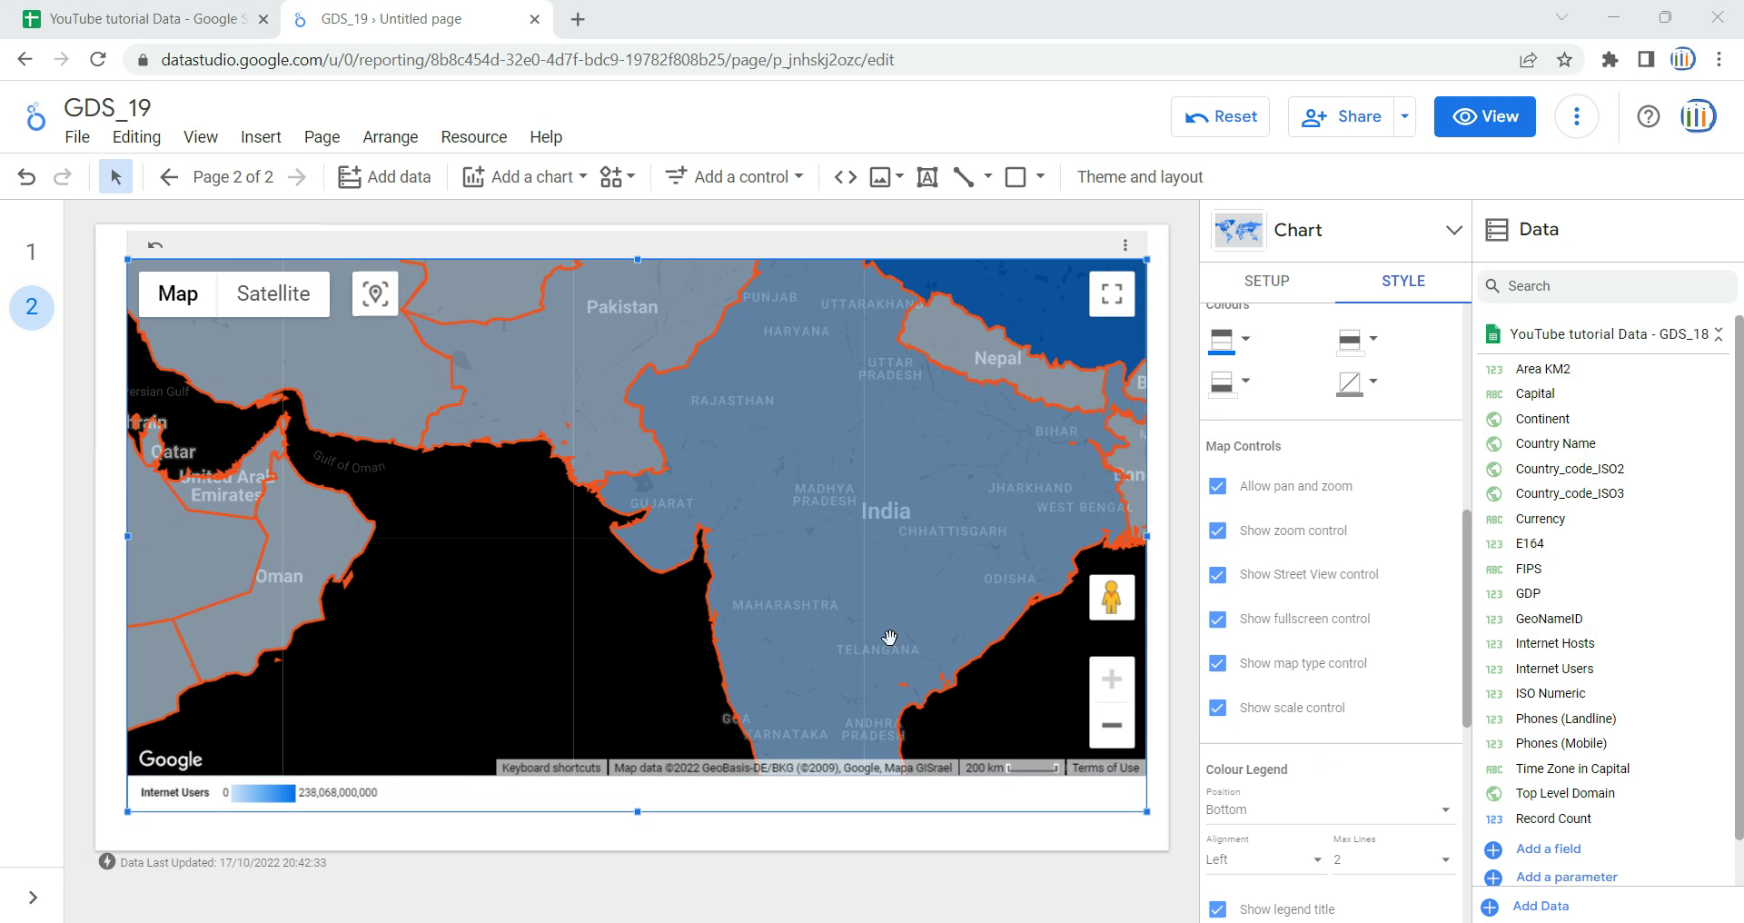
Set the colour legend's position to Left
{"action": "scroll", "coordinate": [1448, 730], "scroll_direction": "down", "scroll_amount": 4}
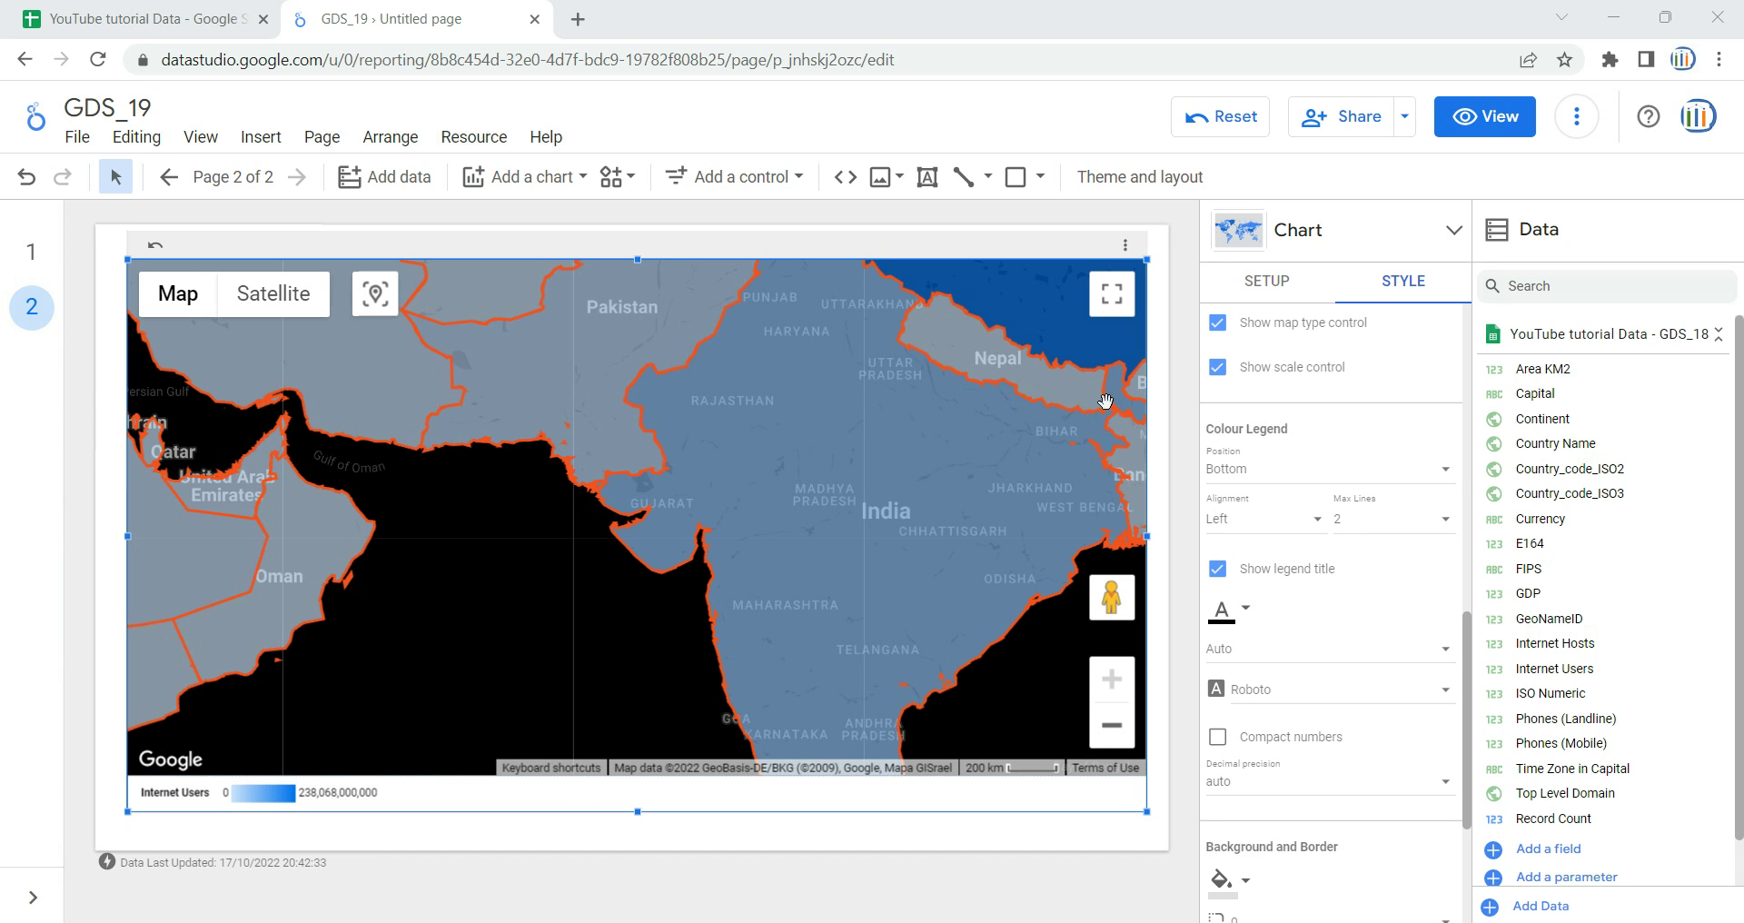
{"action": "left_click", "coordinate": [1303, 465]}
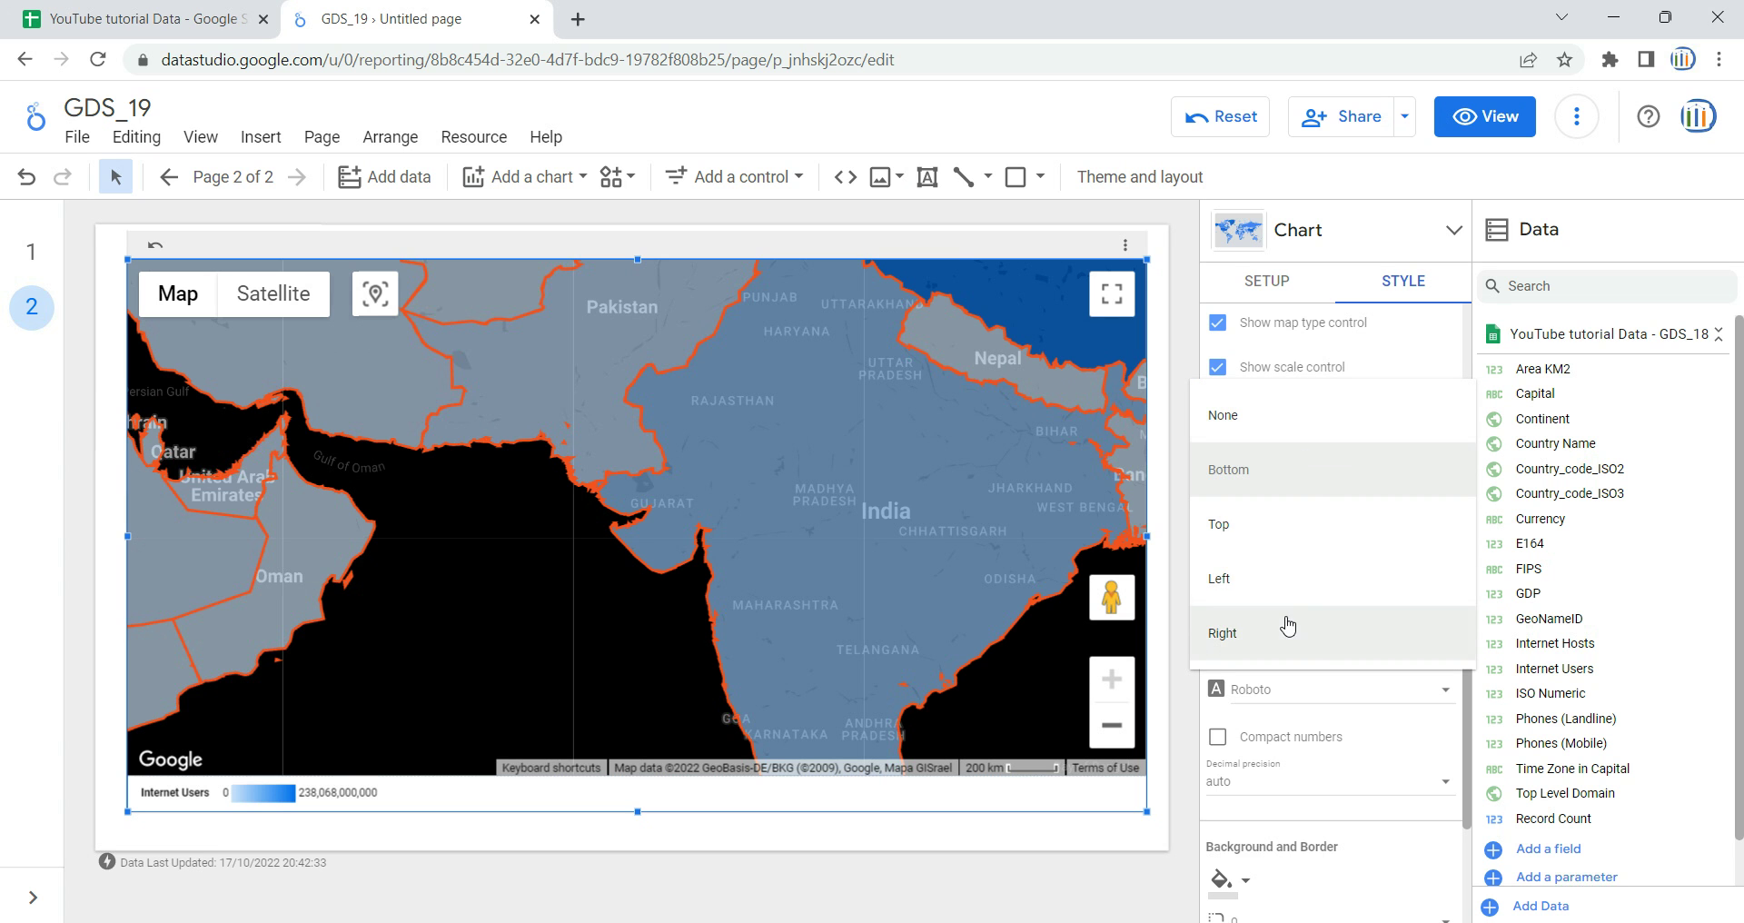
{"action": "left_click", "coordinate": [1315, 578]}
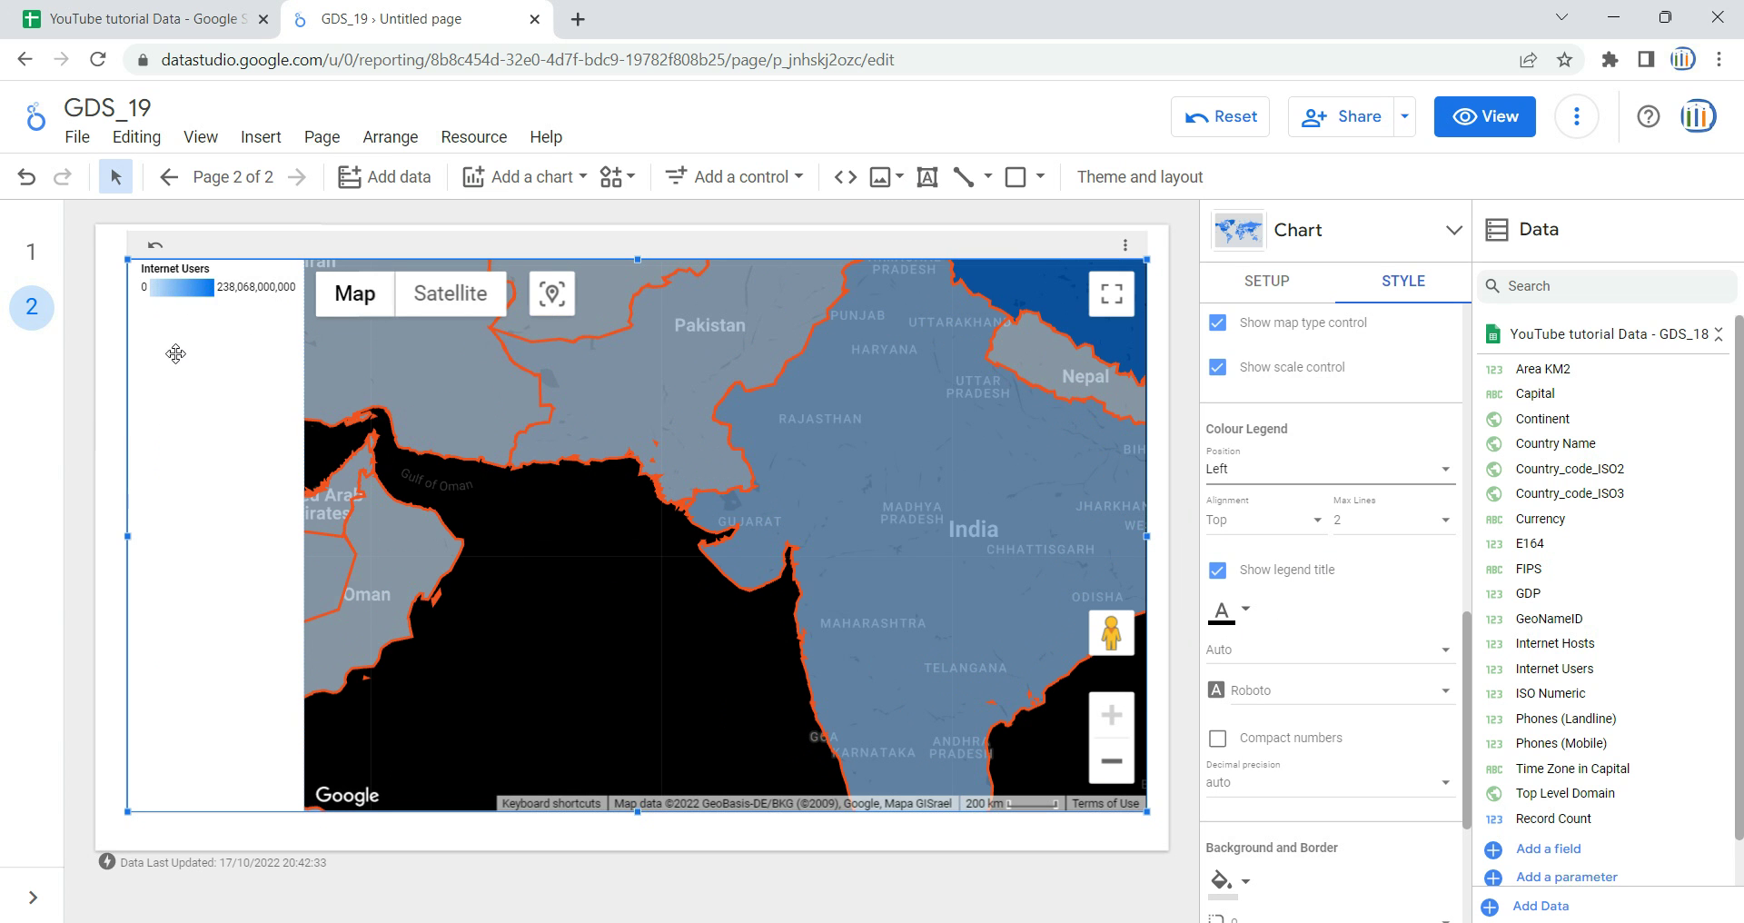
Set the colour legend's position to Bottom and its alignment to Centre, keeping the maximum lines at 2
{"action": "left_click", "coordinate": [1408, 475]}
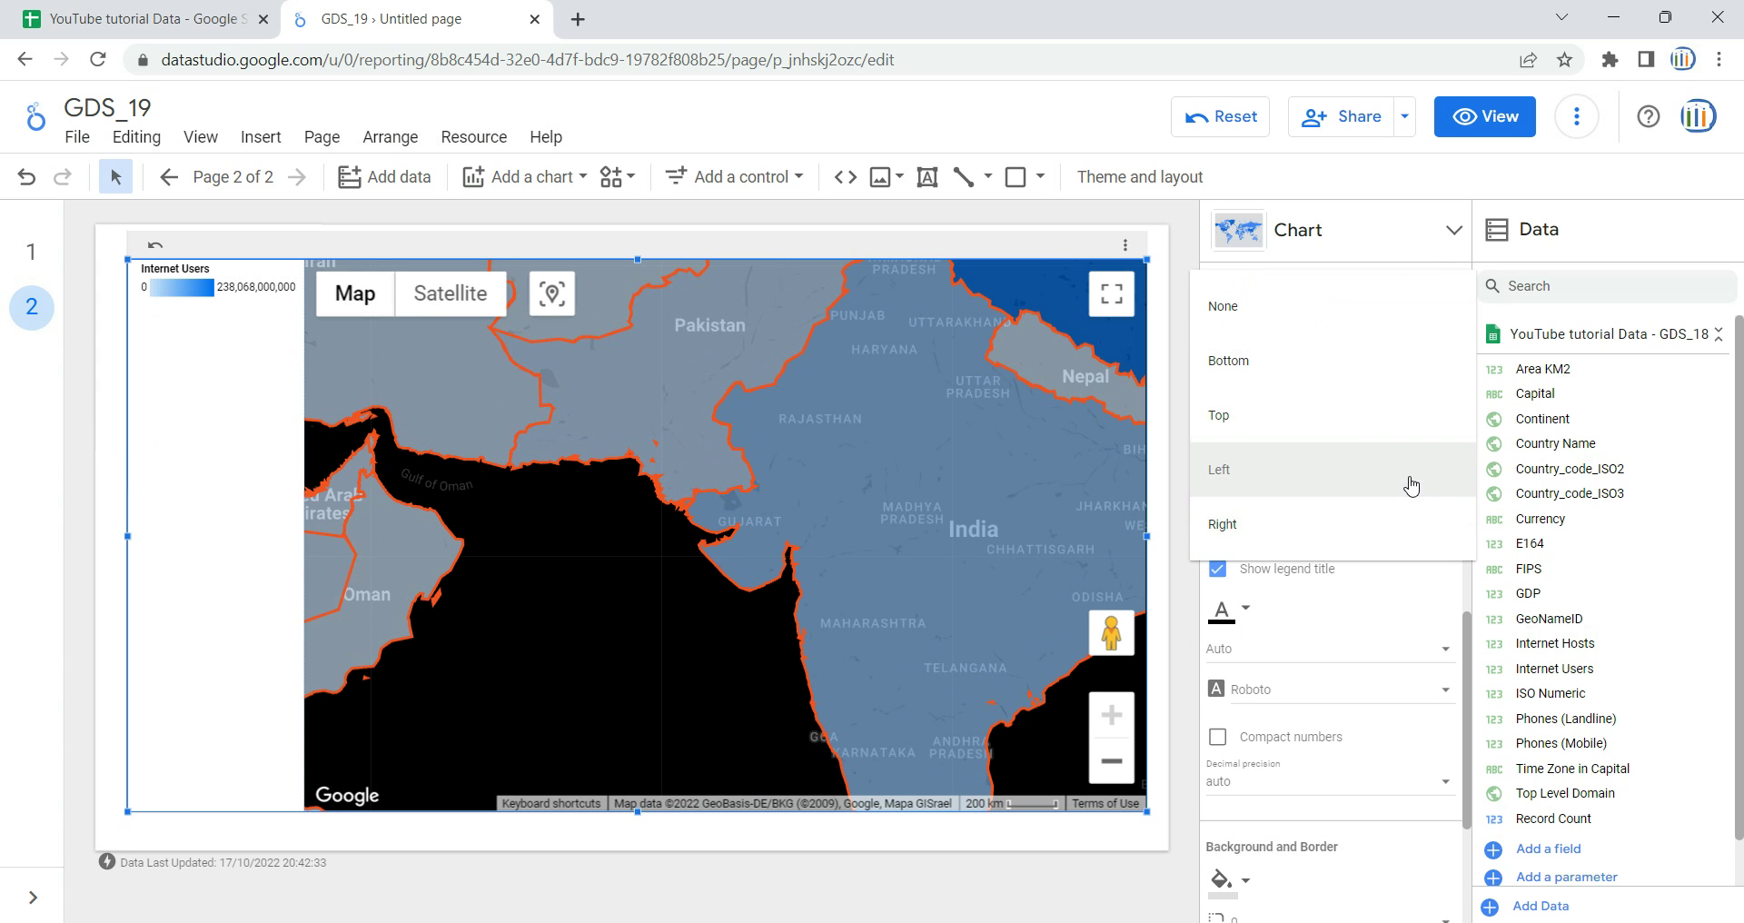
{"action": "left_click", "coordinate": [1364, 375]}
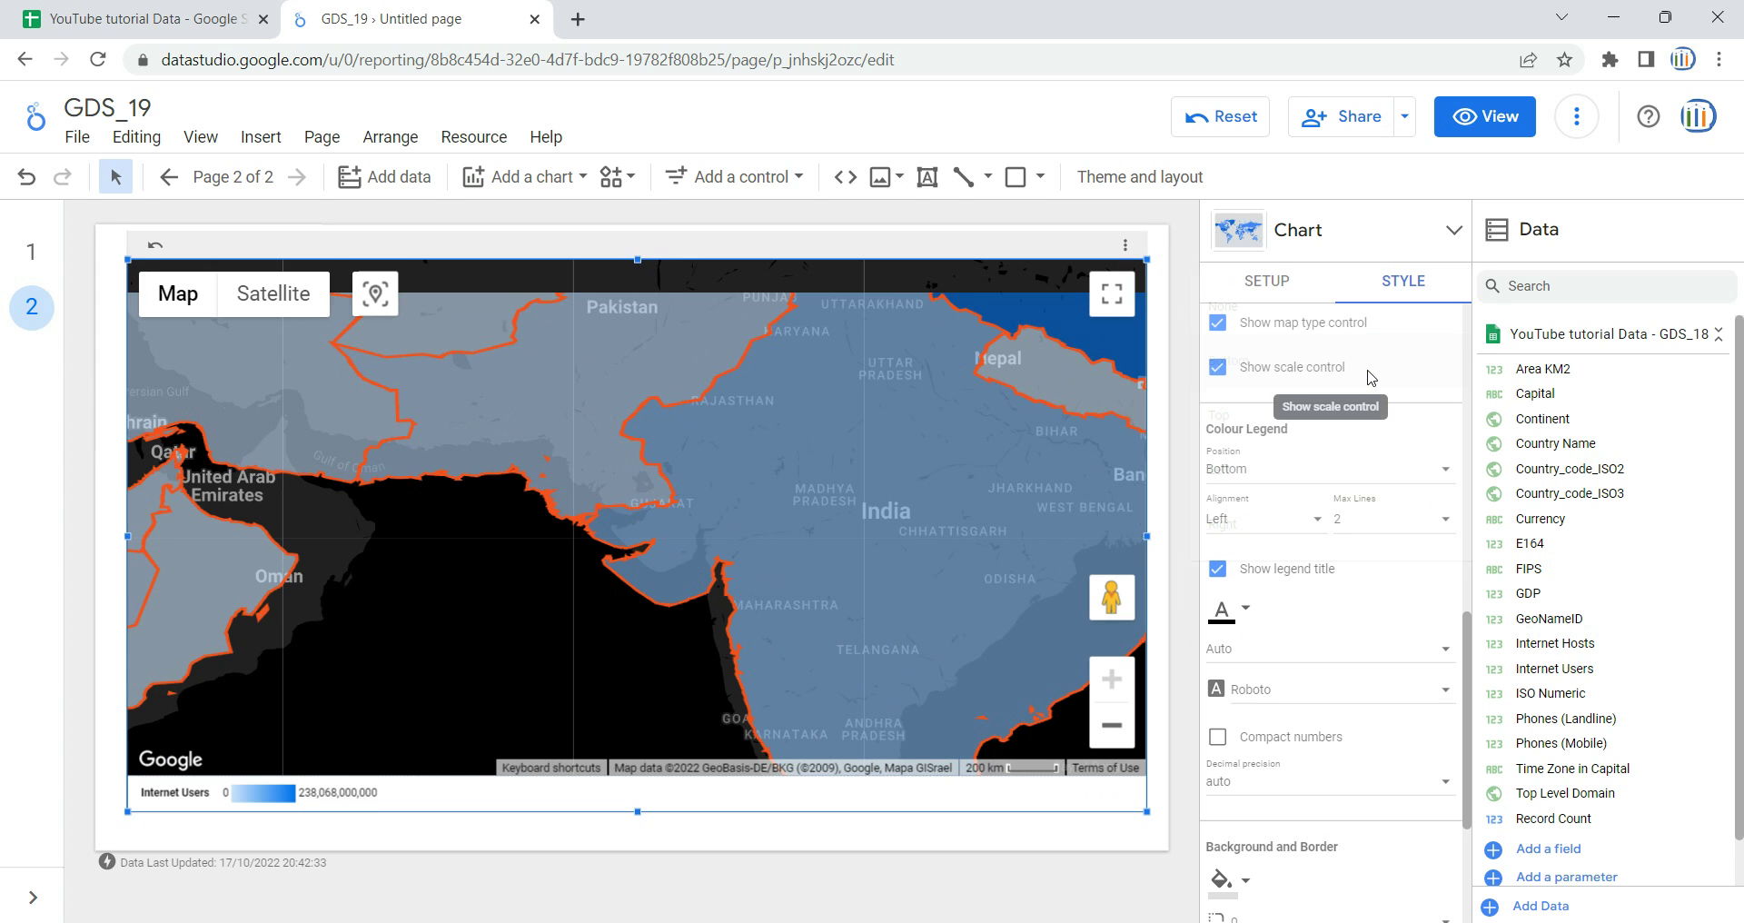
{"action": "left_click", "coordinate": [1271, 522]}
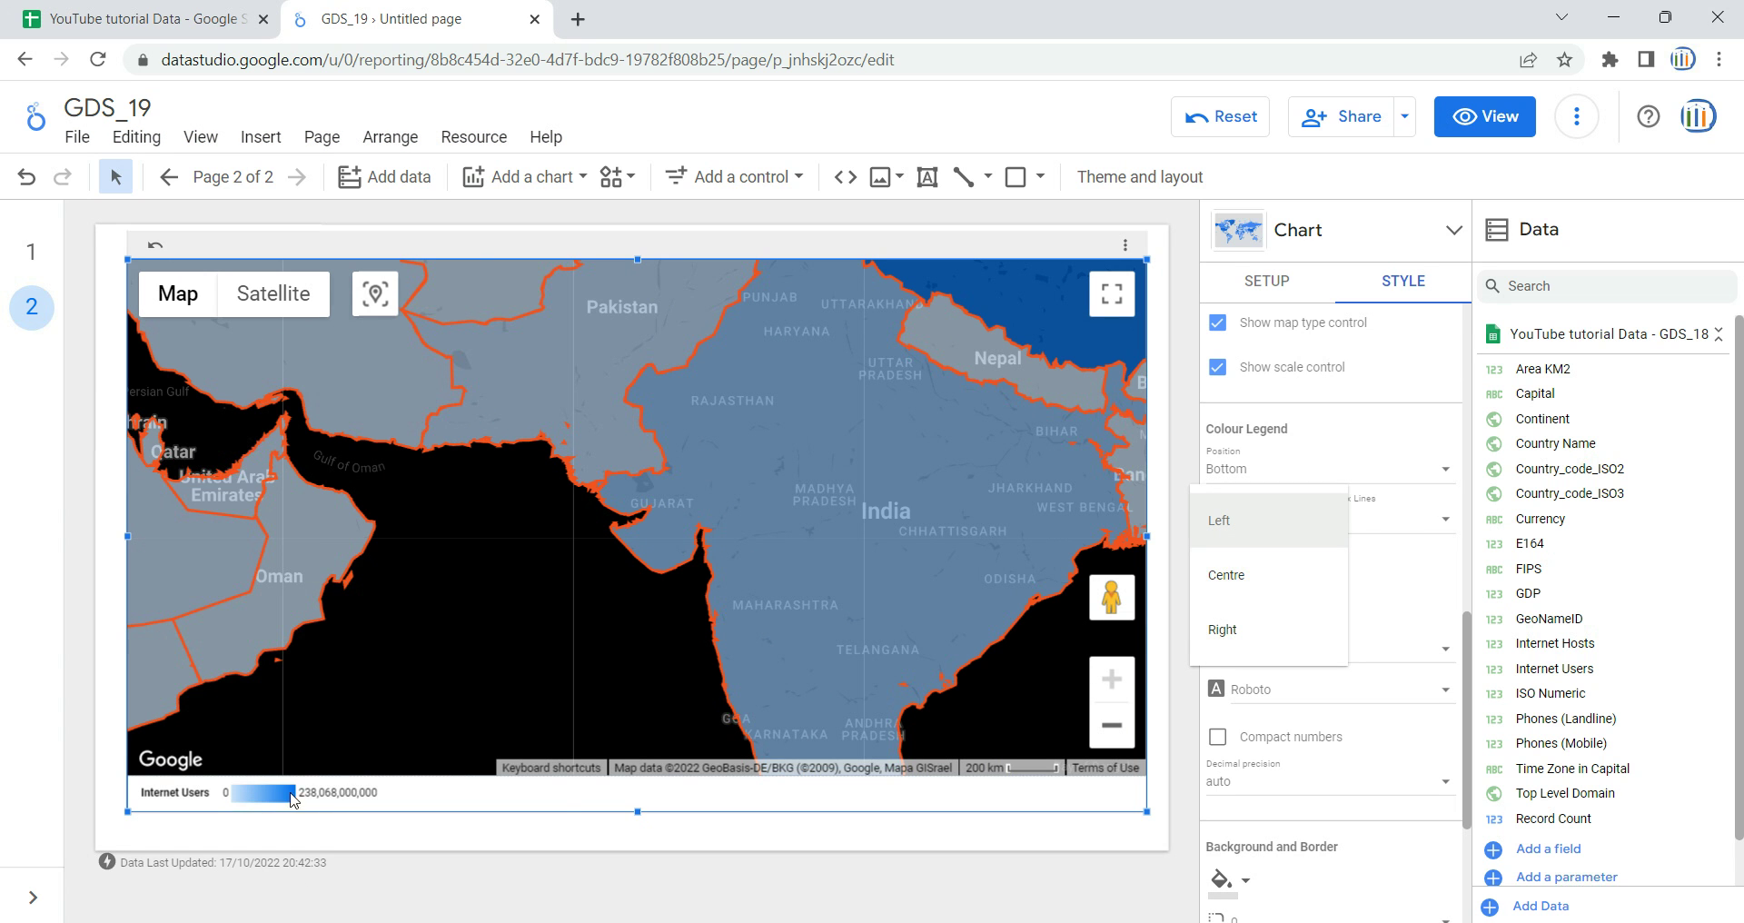
{"action": "left_click", "coordinate": [1290, 575]}
{"action": "left_click", "coordinate": [1415, 521]}
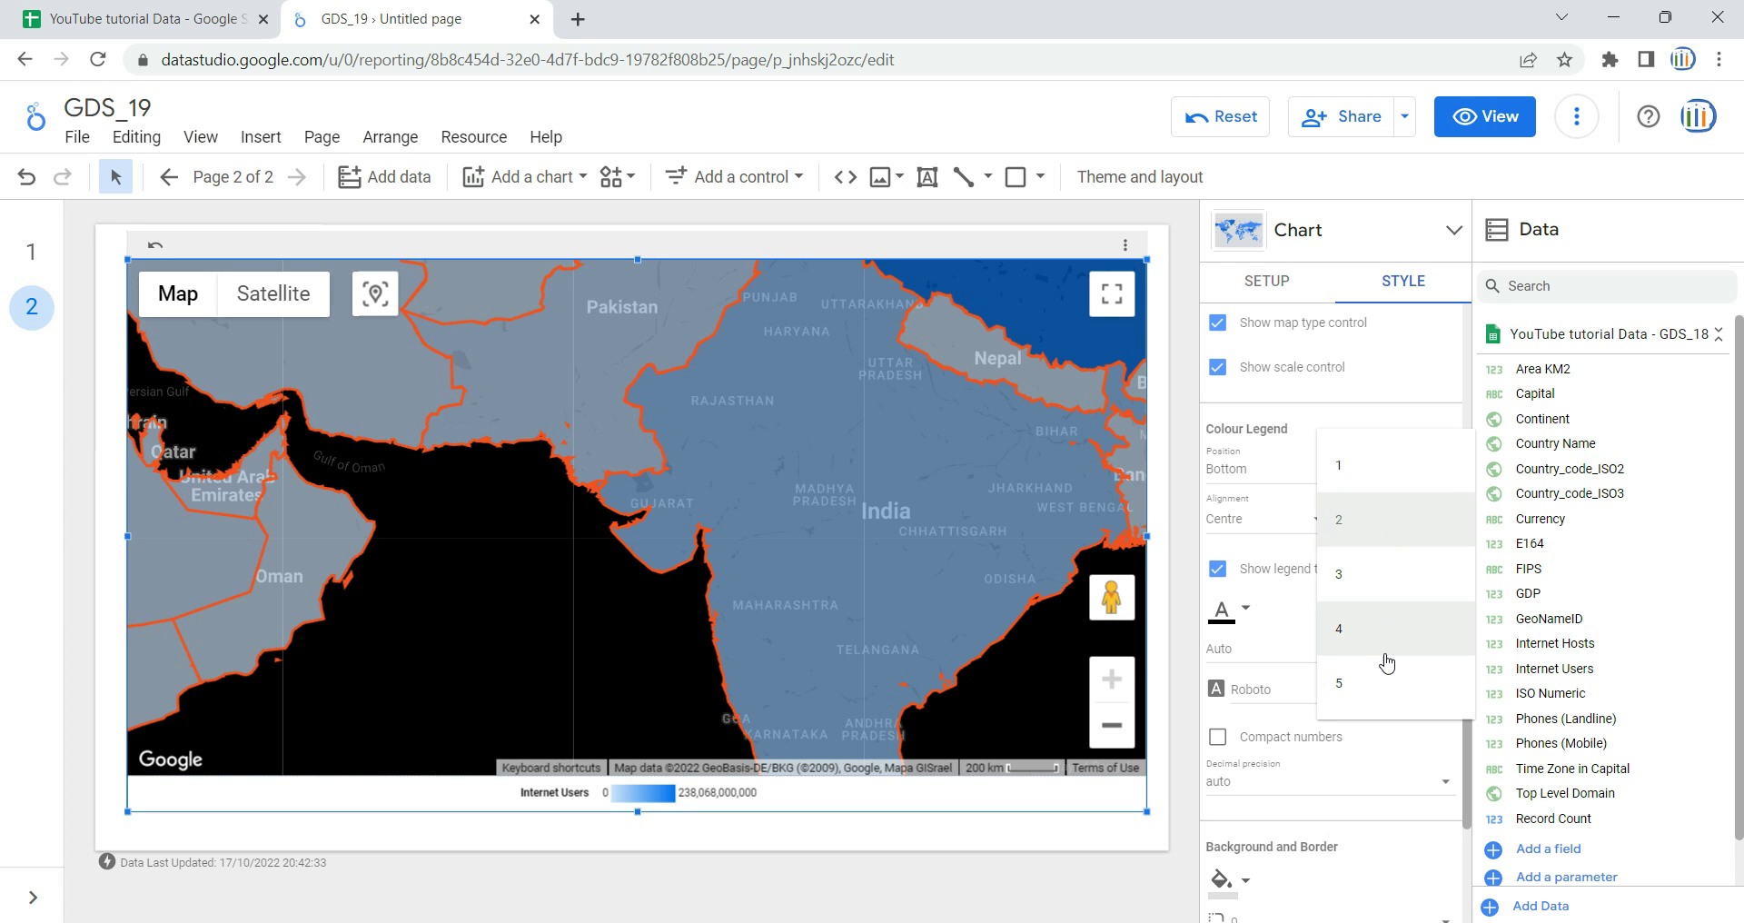
{"action": "left_click", "coordinate": [1196, 563]}
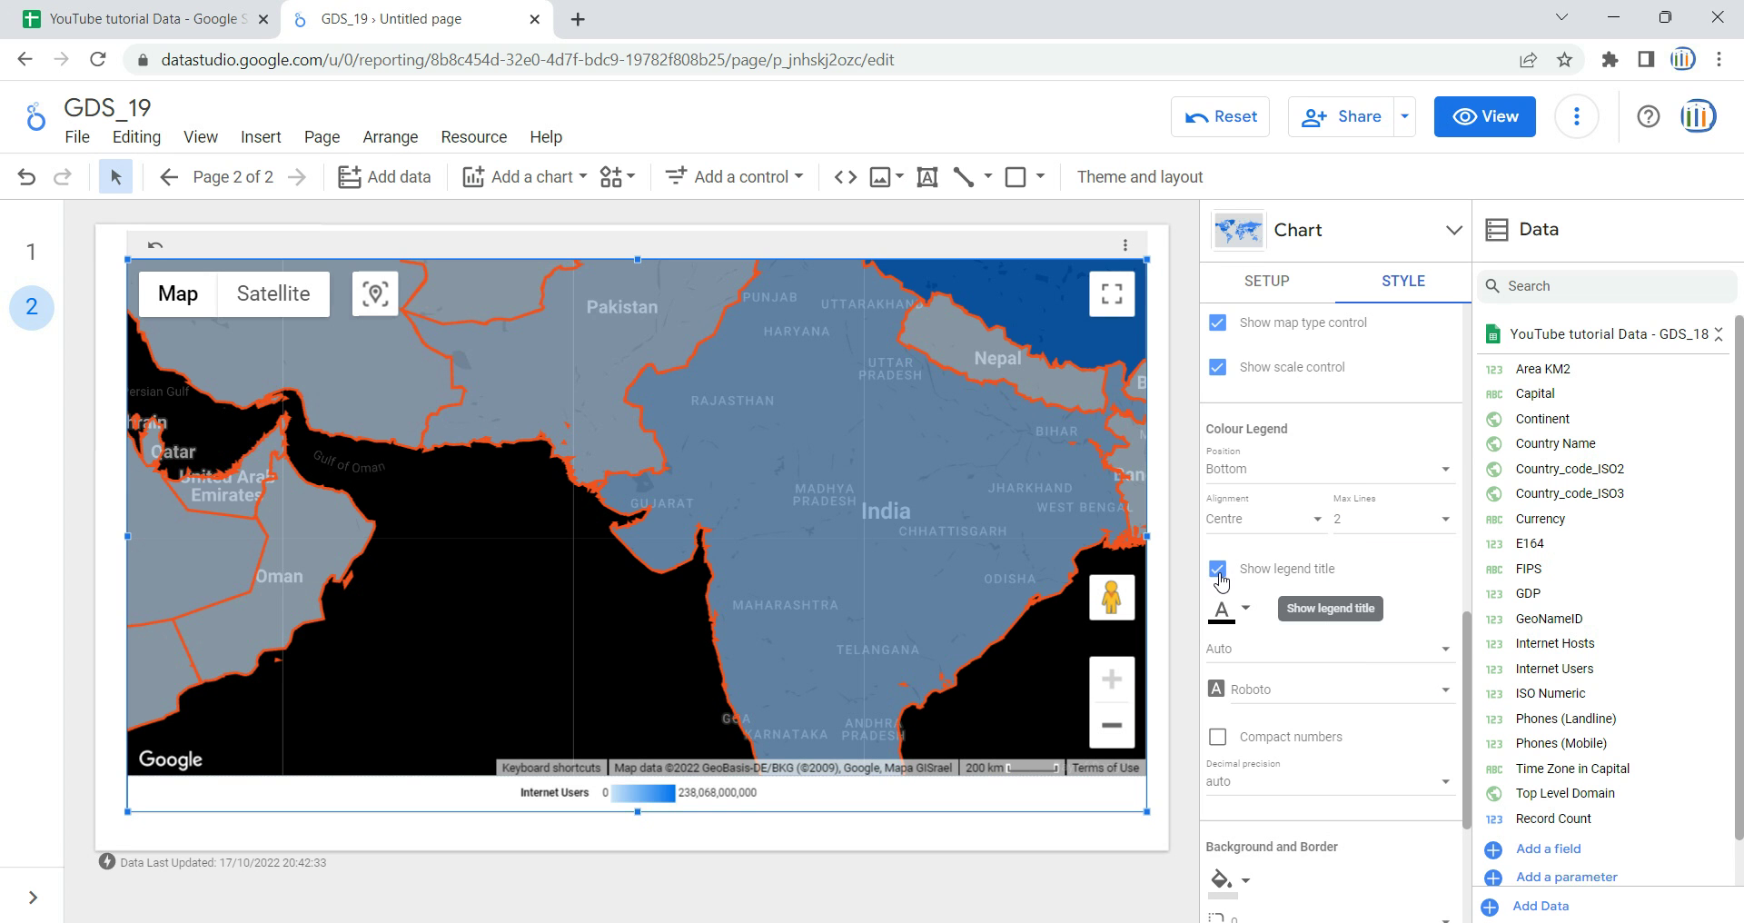
Hide the legend title and show it again, and check India's tooltip on the map
{"action": "left_click", "coordinate": [1217, 570]}
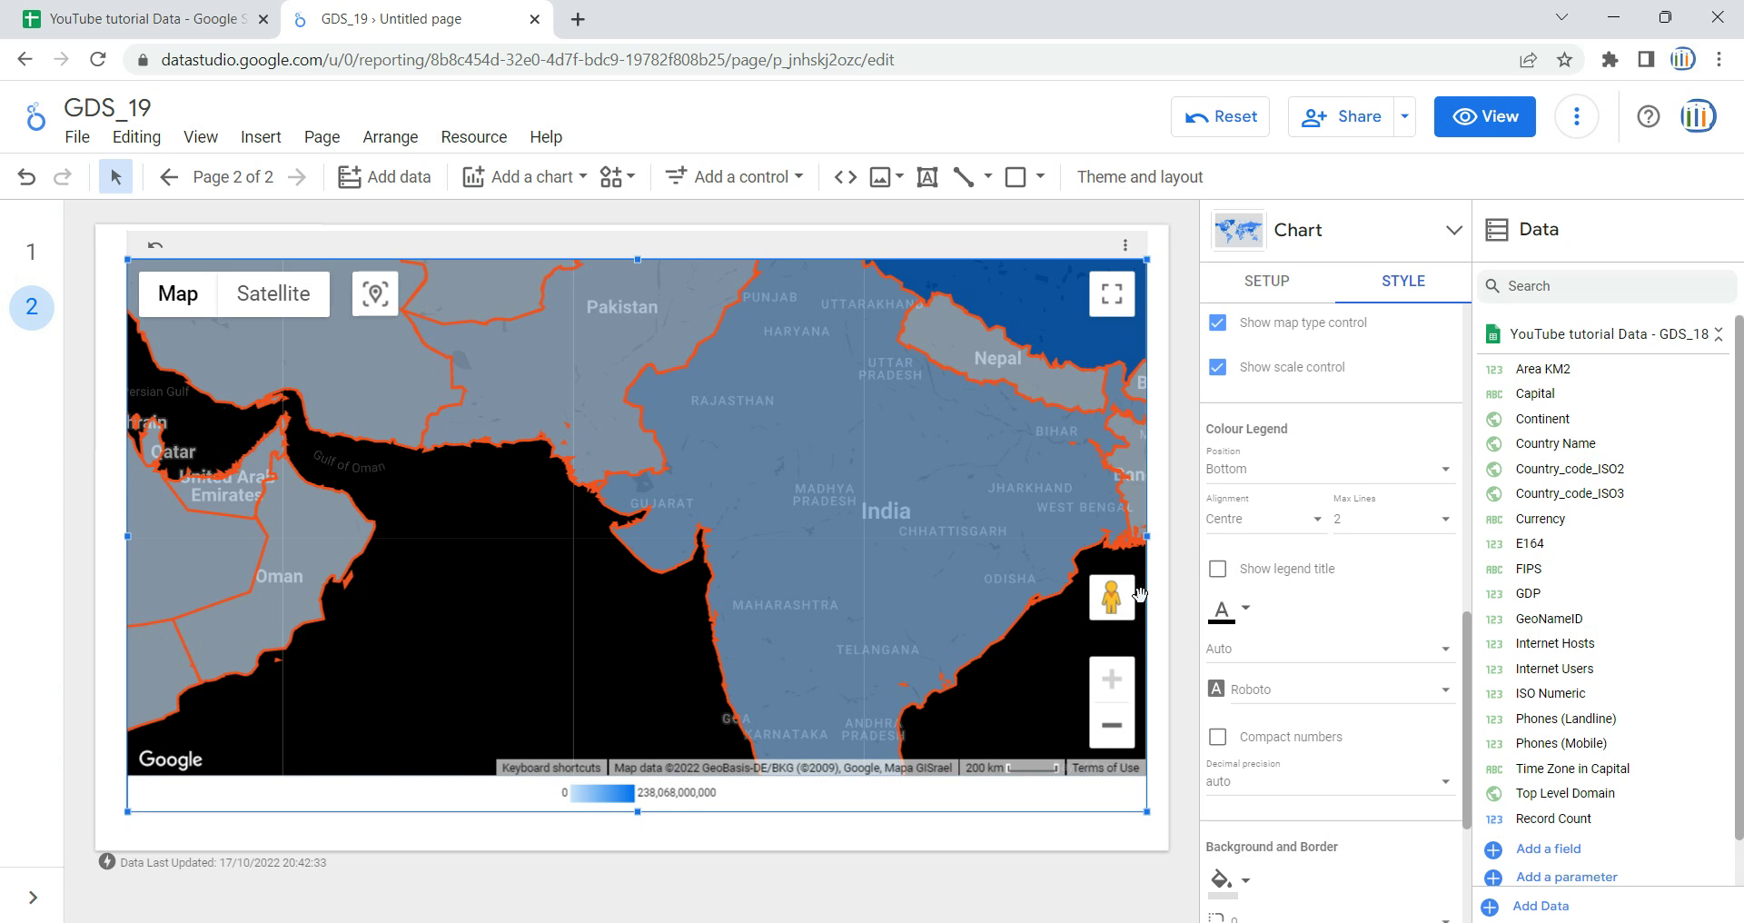
{"action": "left_click", "coordinate": [1218, 569]}
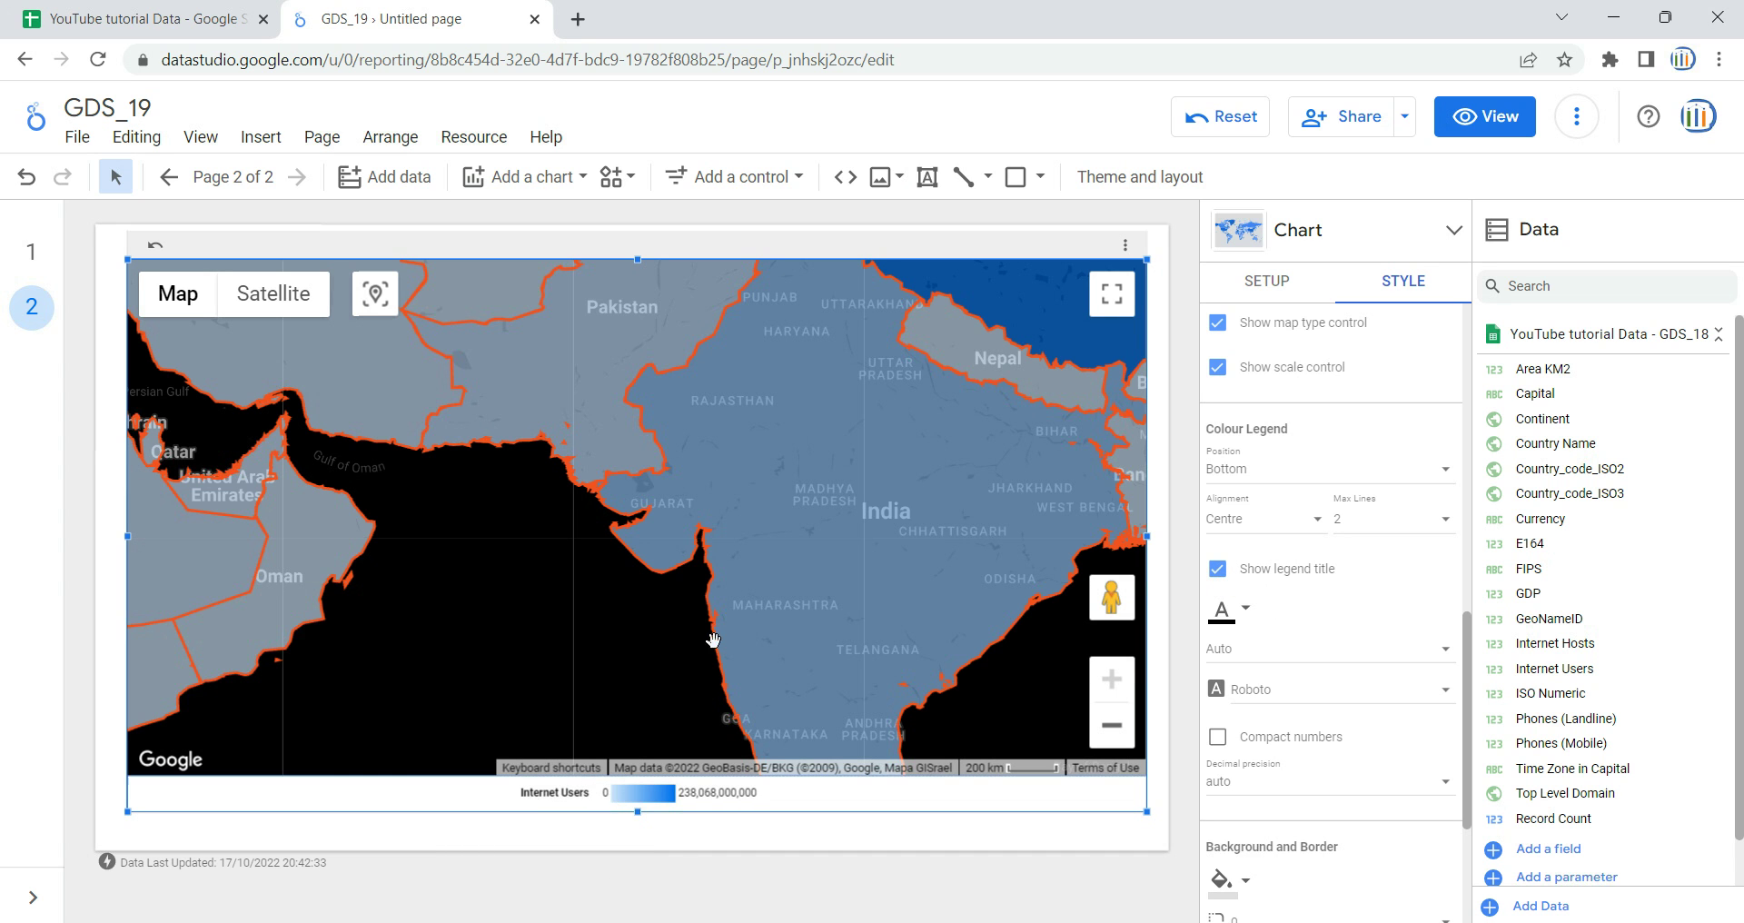
{"action": "mouse_move", "coordinate": [859, 540]}
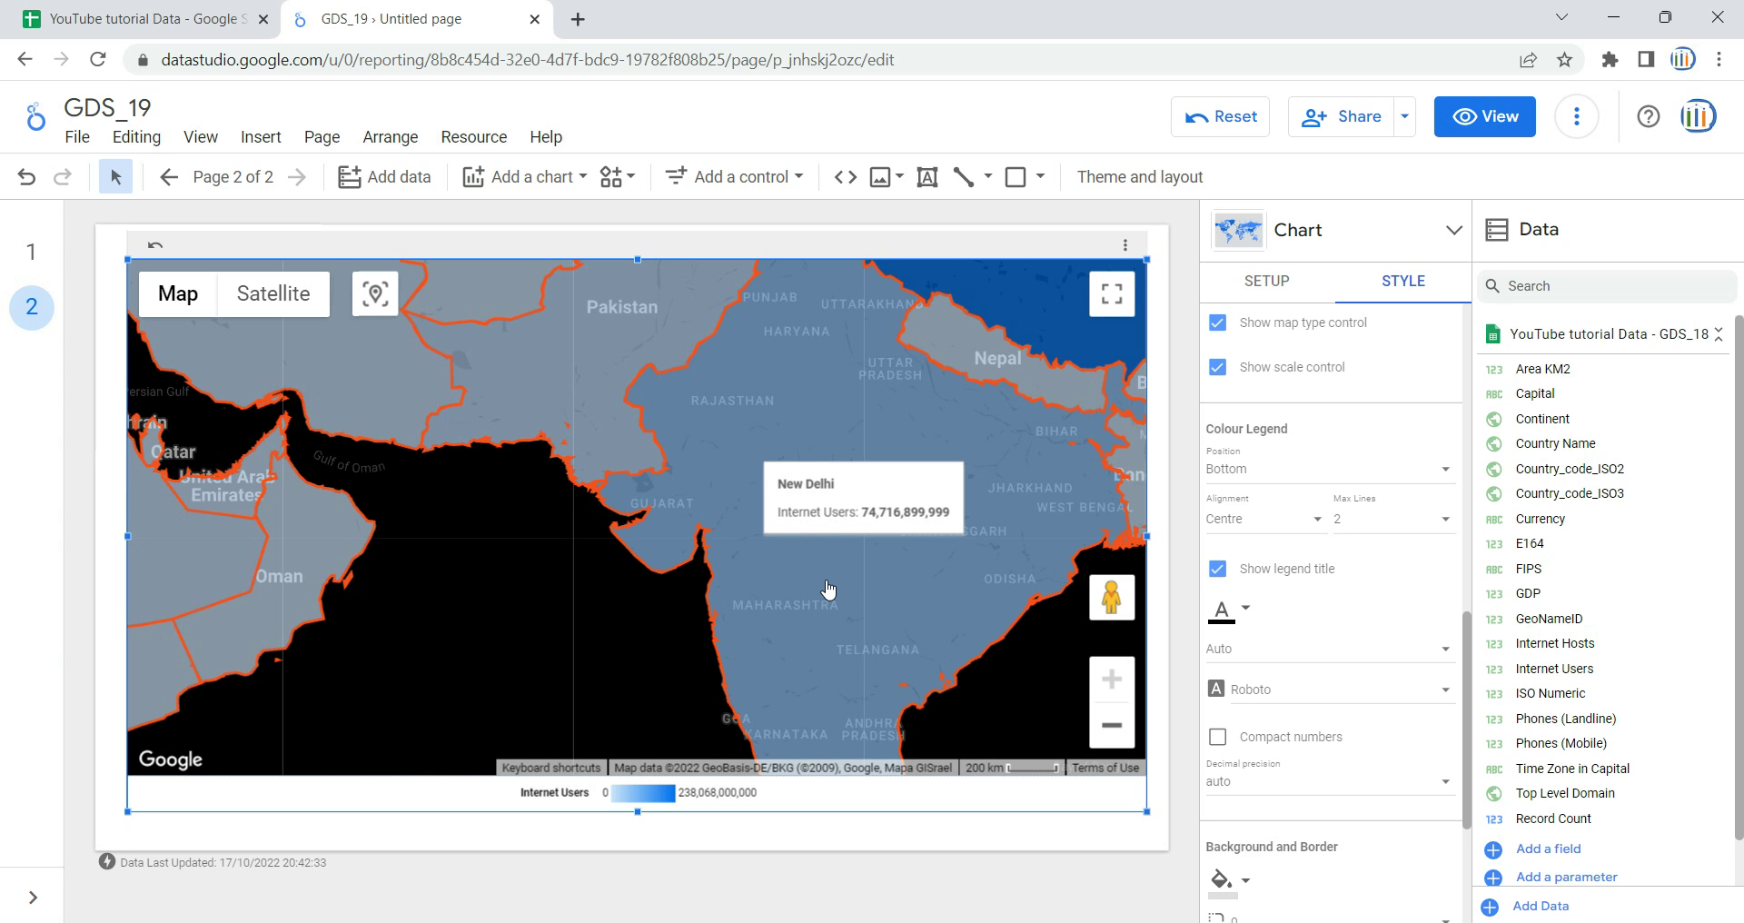
Set the colour legend's text colour to dark orange
{"action": "scroll", "coordinate": [1318, 664], "scroll_direction": "down", "scroll_amount": 1}
{"action": "scroll", "coordinate": [1318, 665], "scroll_direction": "down", "scroll_amount": 2}
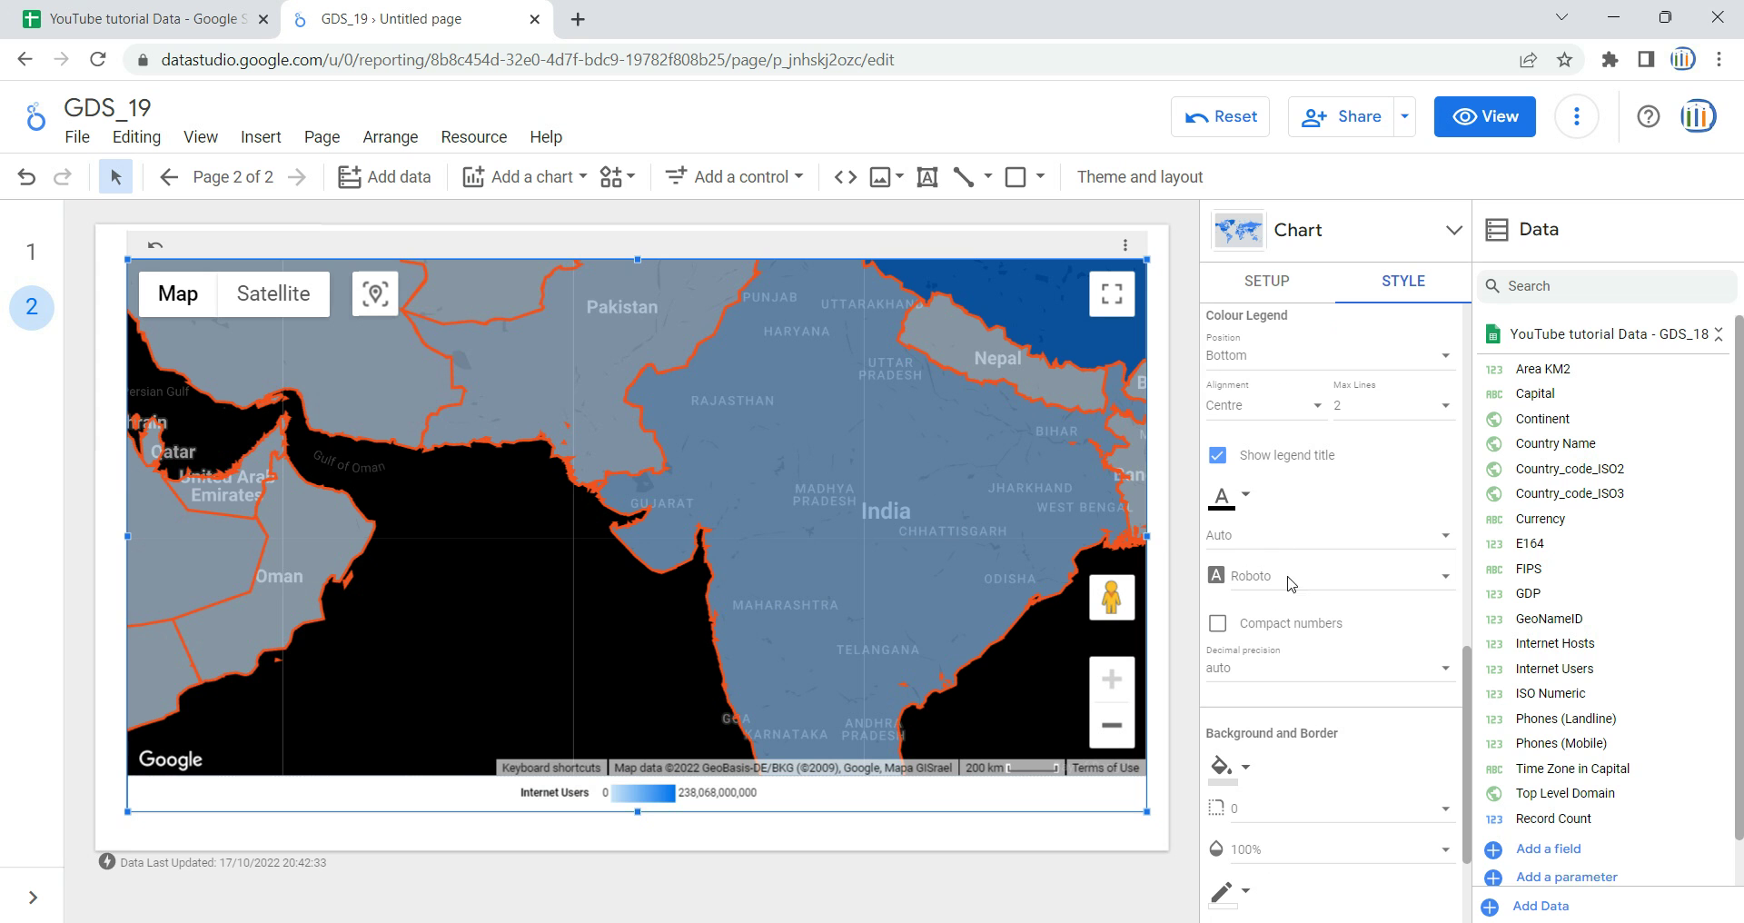
{"action": "left_click", "coordinate": [1245, 496]}
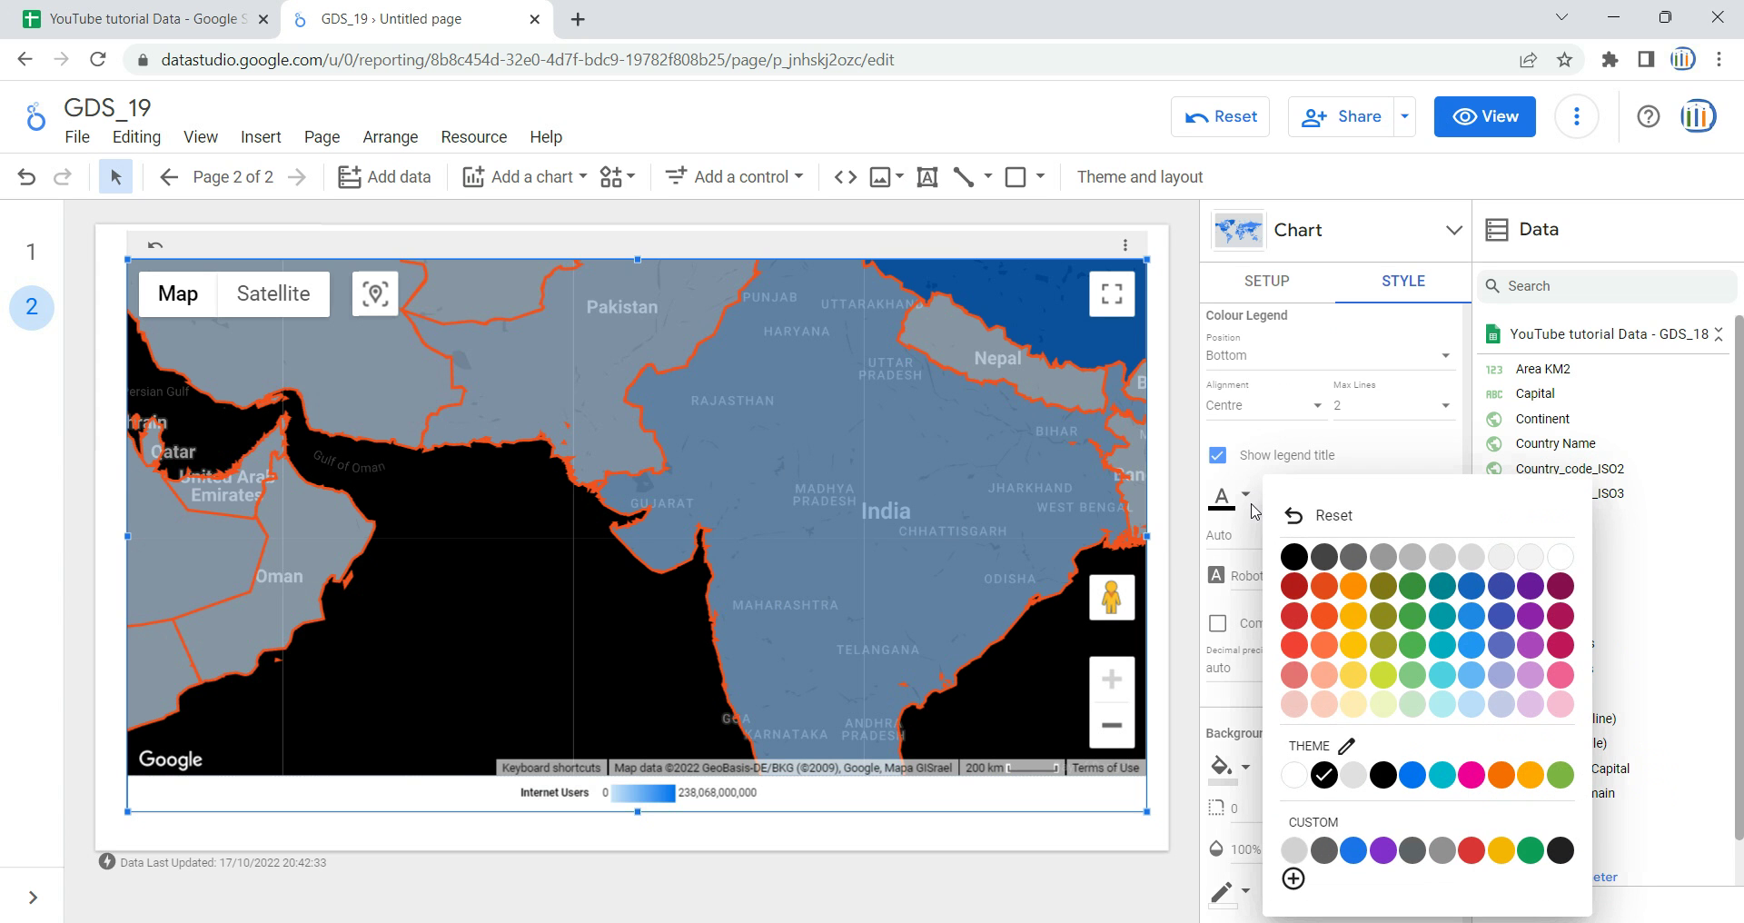
{"action": "left_click", "coordinate": [1323, 588]}
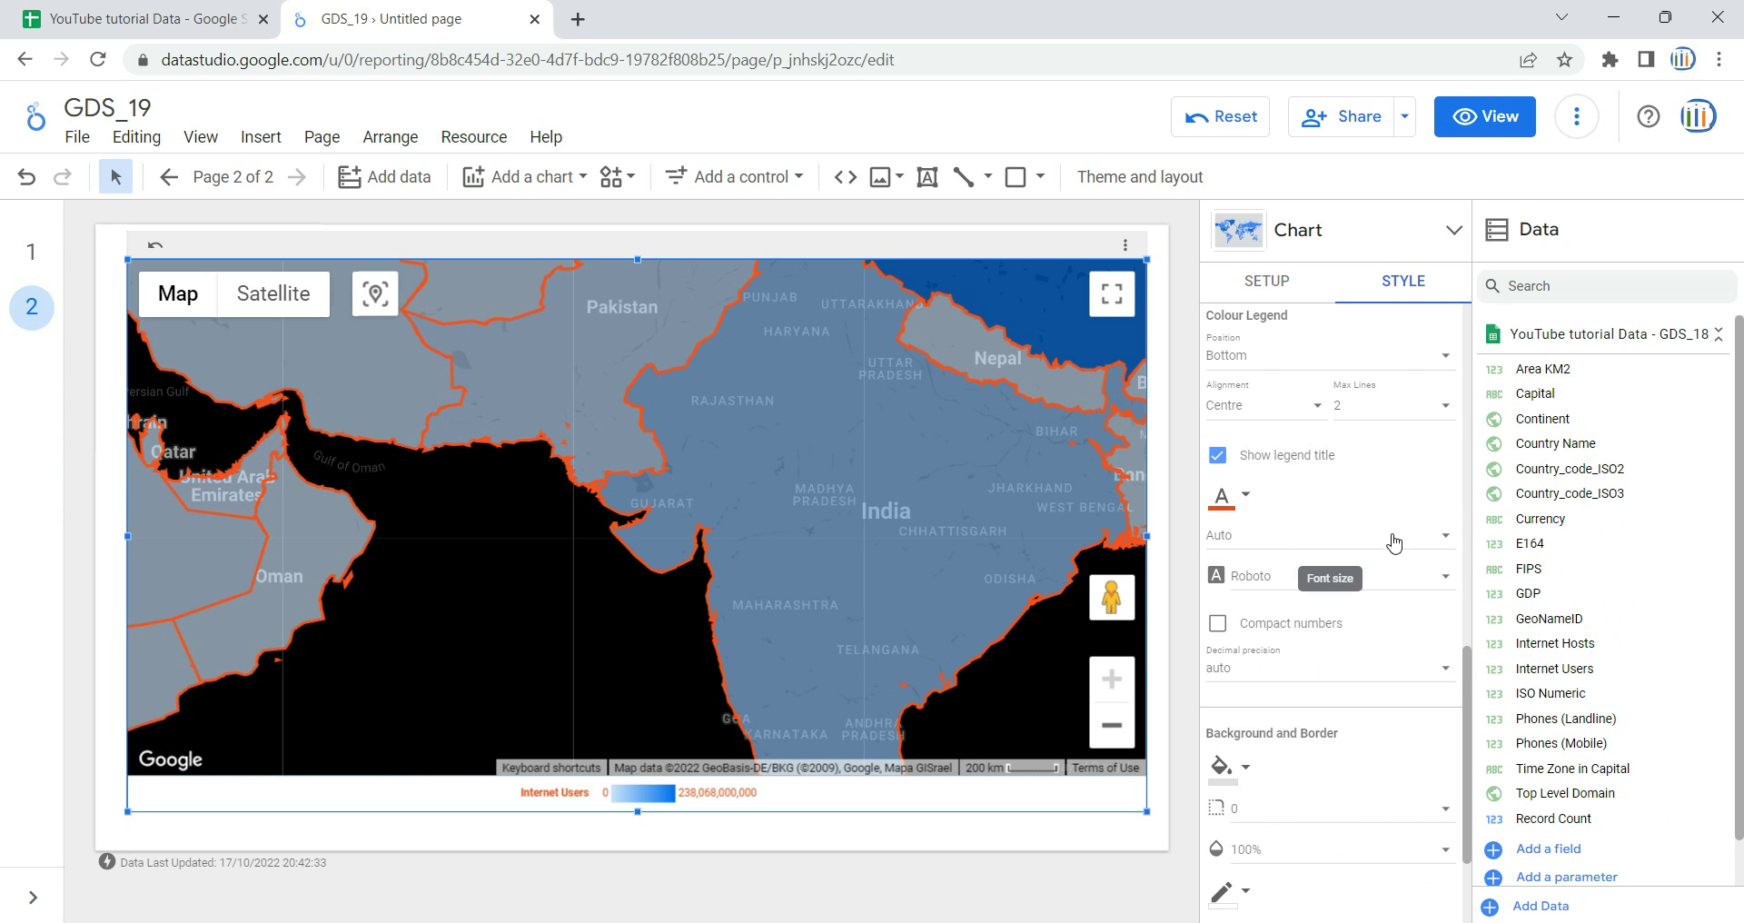
Look through the available font sizes for the colour legend and keep Auto
{"action": "left_click", "coordinate": [1274, 536]}
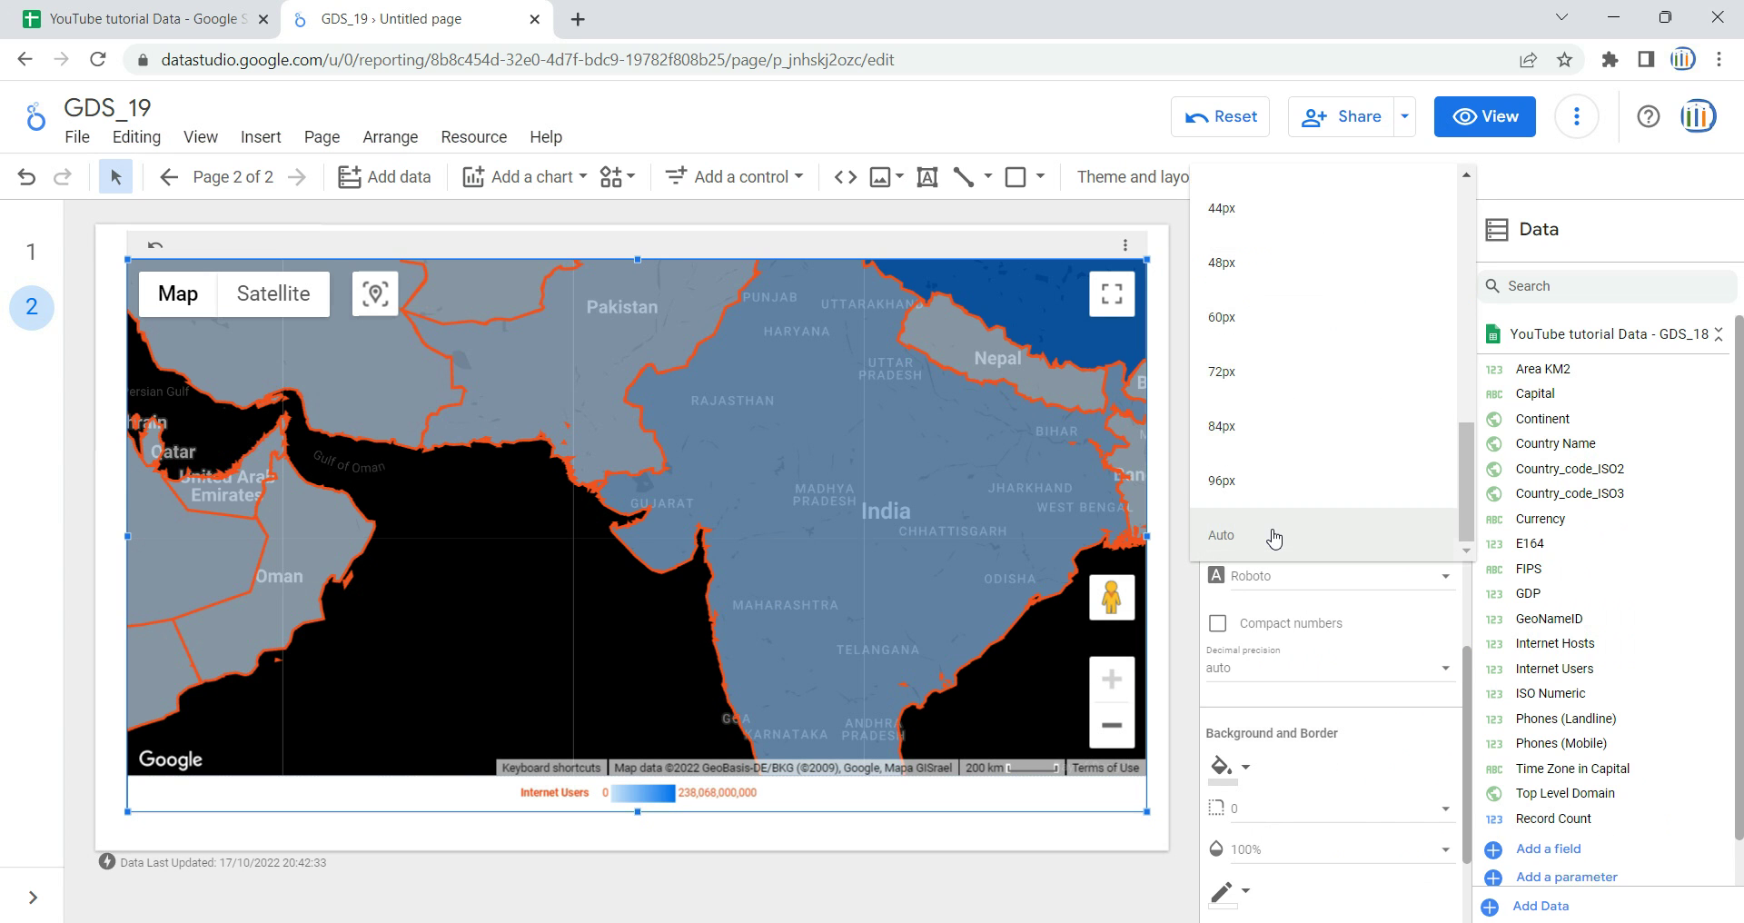
{"action": "scroll", "coordinate": [1280, 500], "scroll_direction": "up", "scroll_amount": 5}
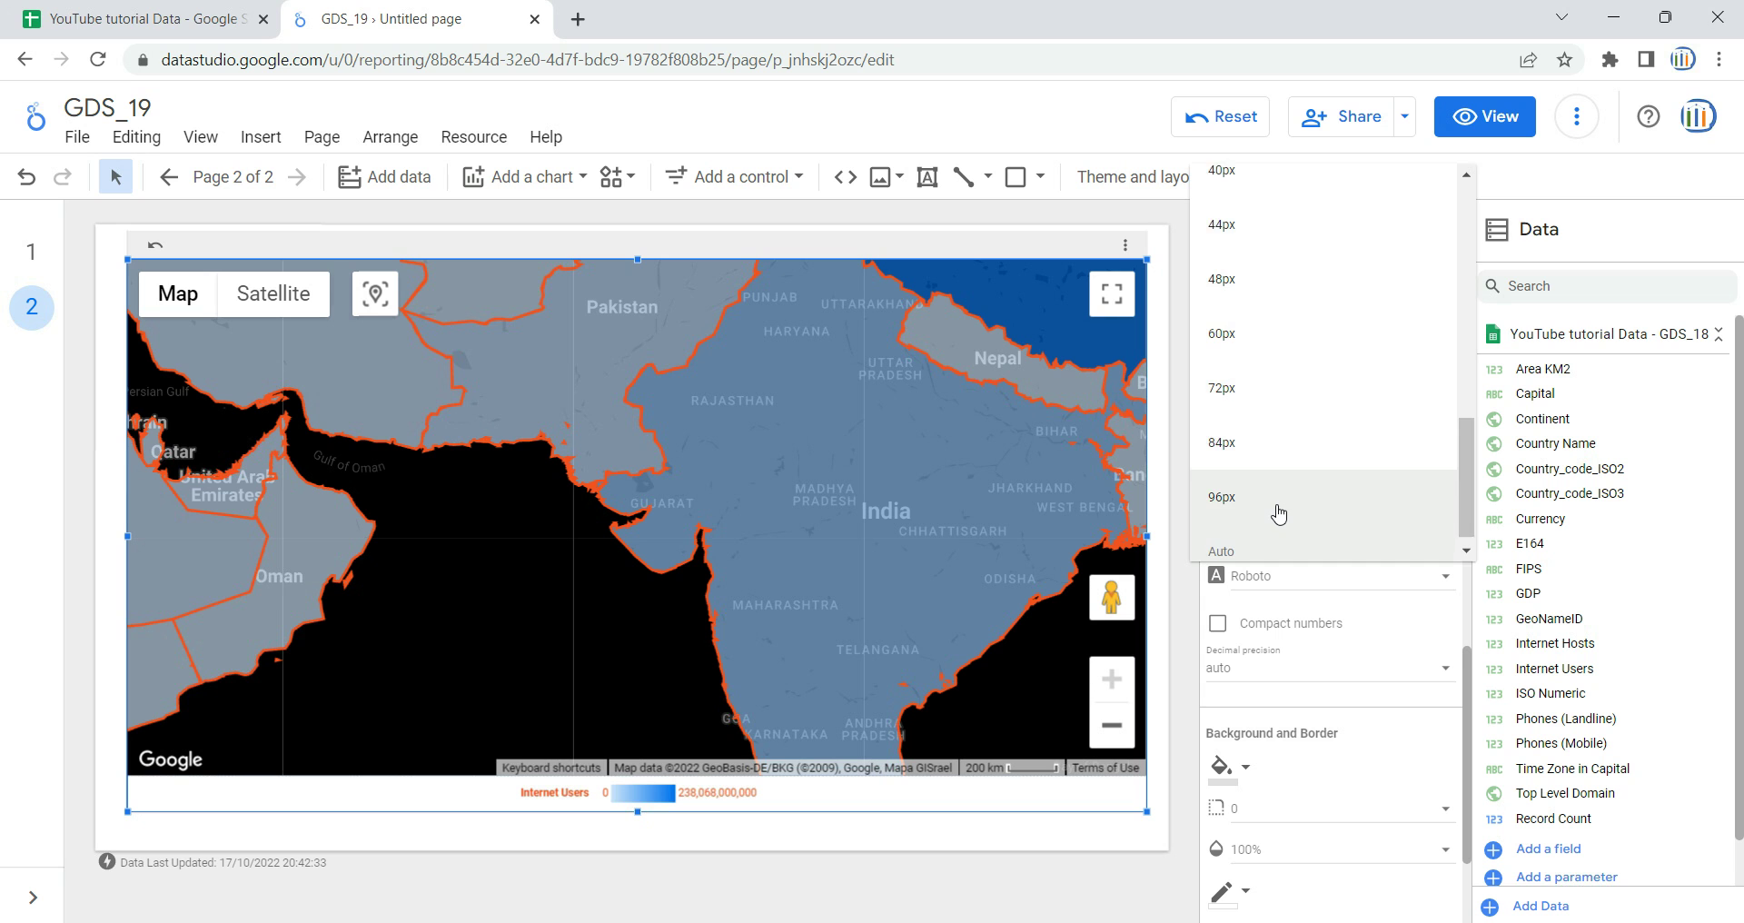
{"action": "scroll", "coordinate": [1281, 477], "scroll_direction": "up", "scroll_amount": 3}
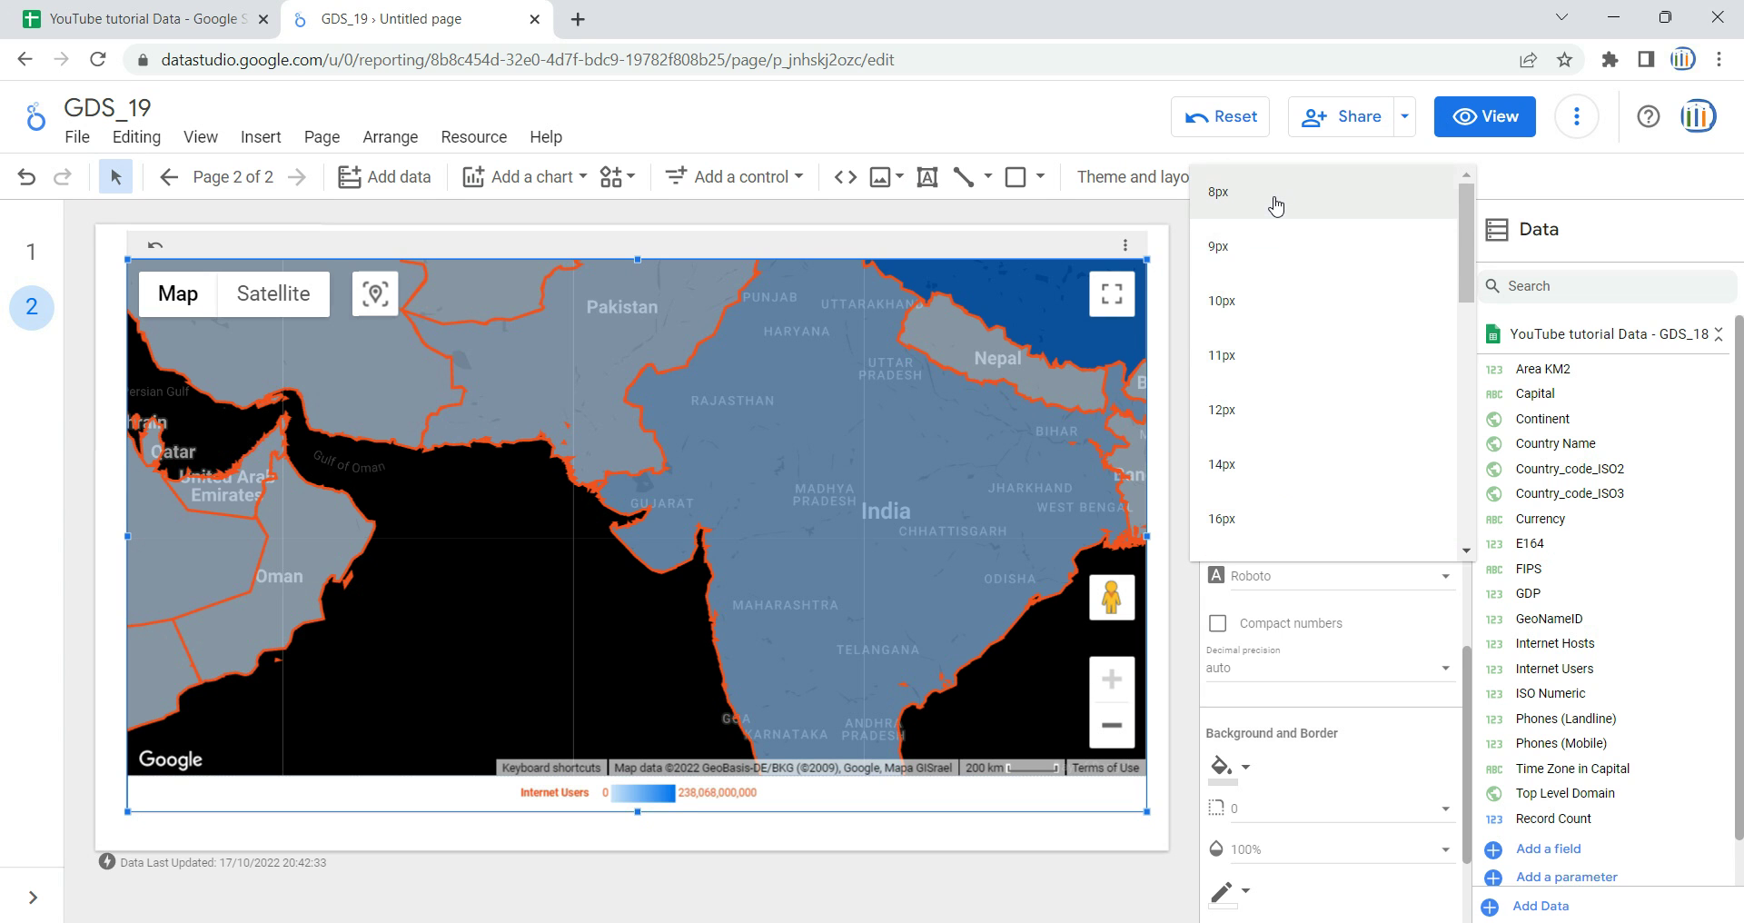
{"action": "scroll", "coordinate": [1312, 459], "scroll_direction": "down", "scroll_amount": 5}
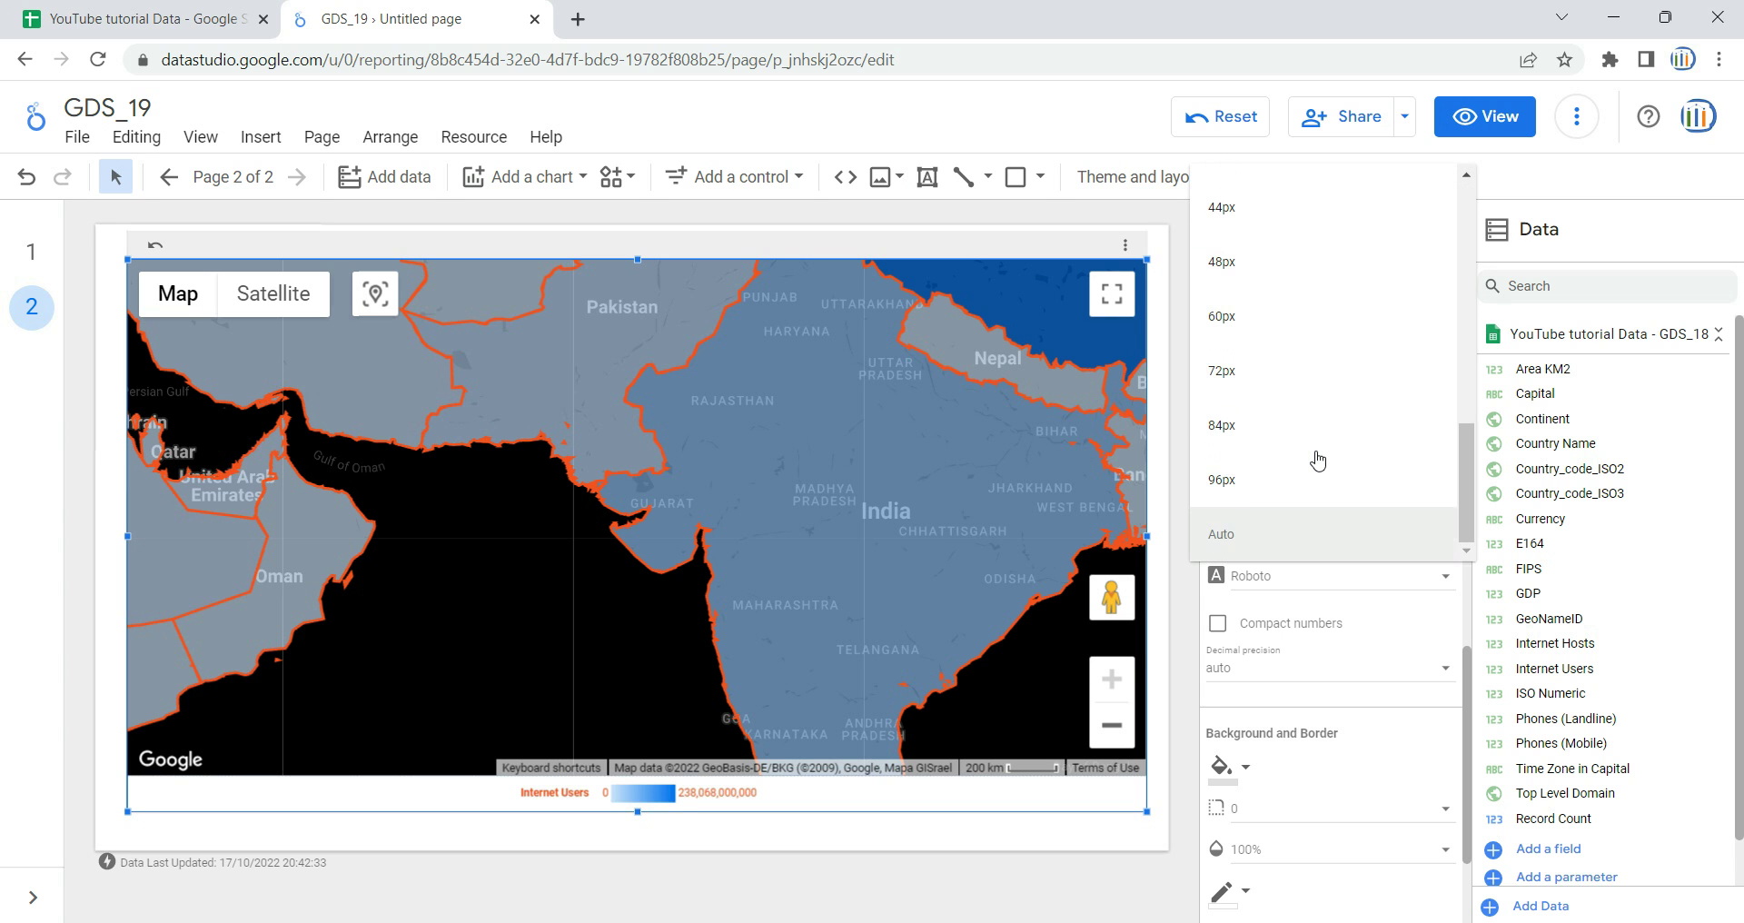
{"action": "left_click", "coordinate": [1335, 543]}
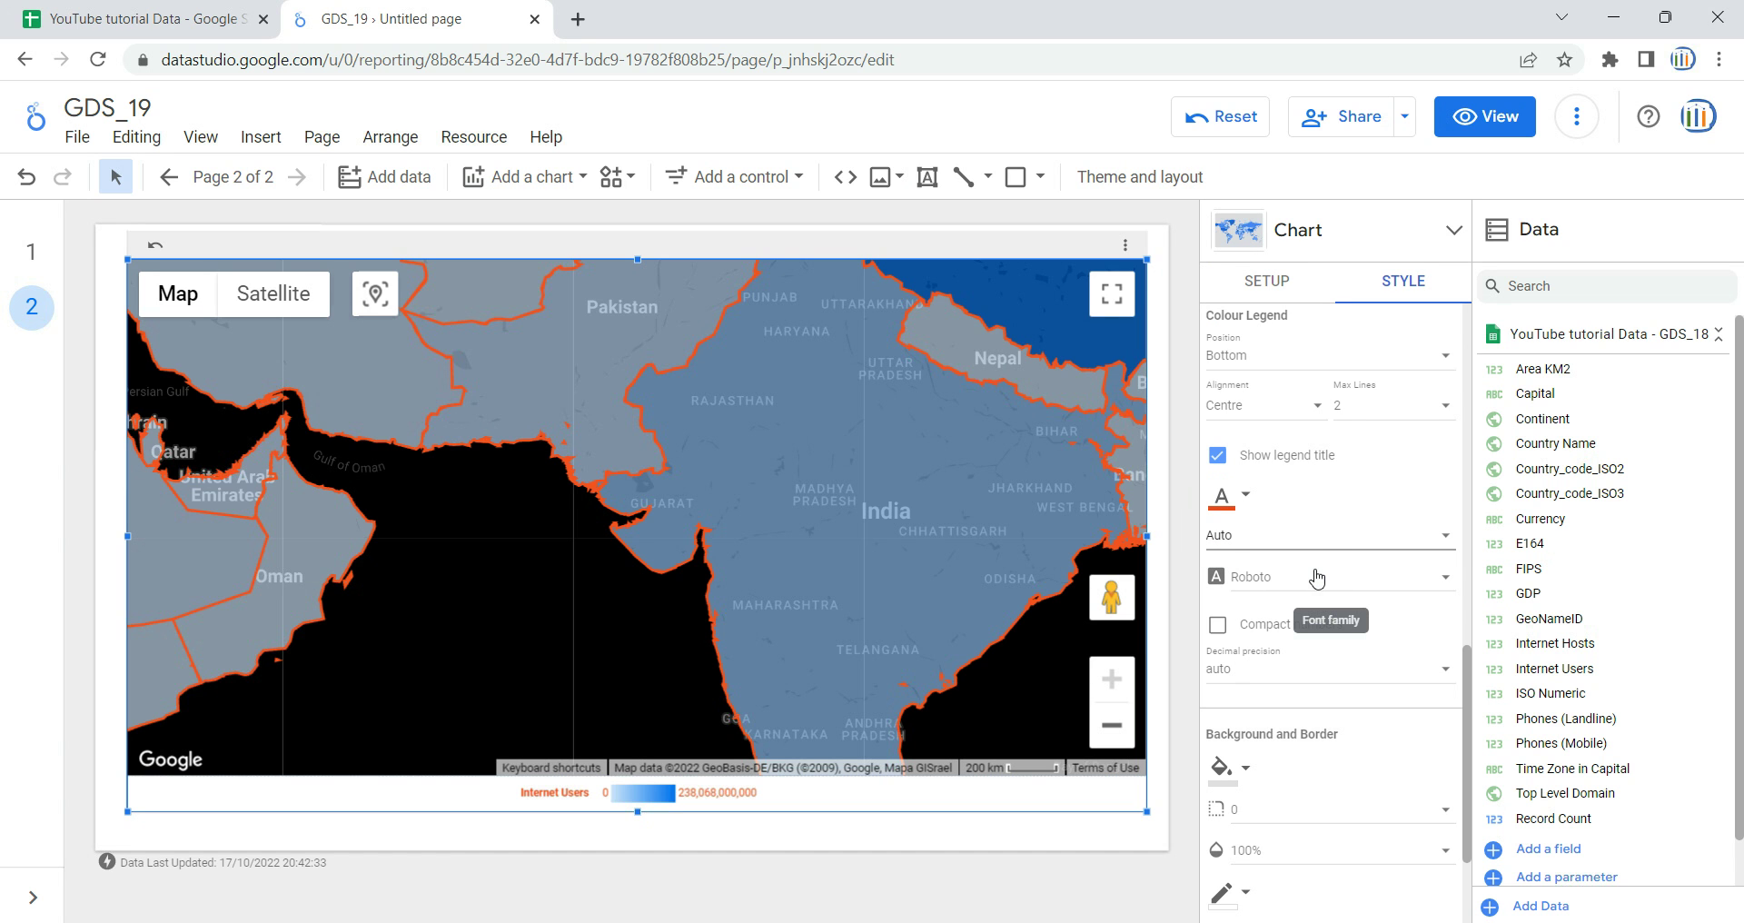
Set the colour legend's font family to Times New Roman and its text colour to black
{"action": "left_click", "coordinate": [1312, 576]}
{"action": "scroll", "coordinate": [1313, 572], "scroll_direction": "down", "scroll_amount": 5}
{"action": "scroll", "coordinate": [1313, 569], "scroll_direction": "down", "scroll_amount": 4}
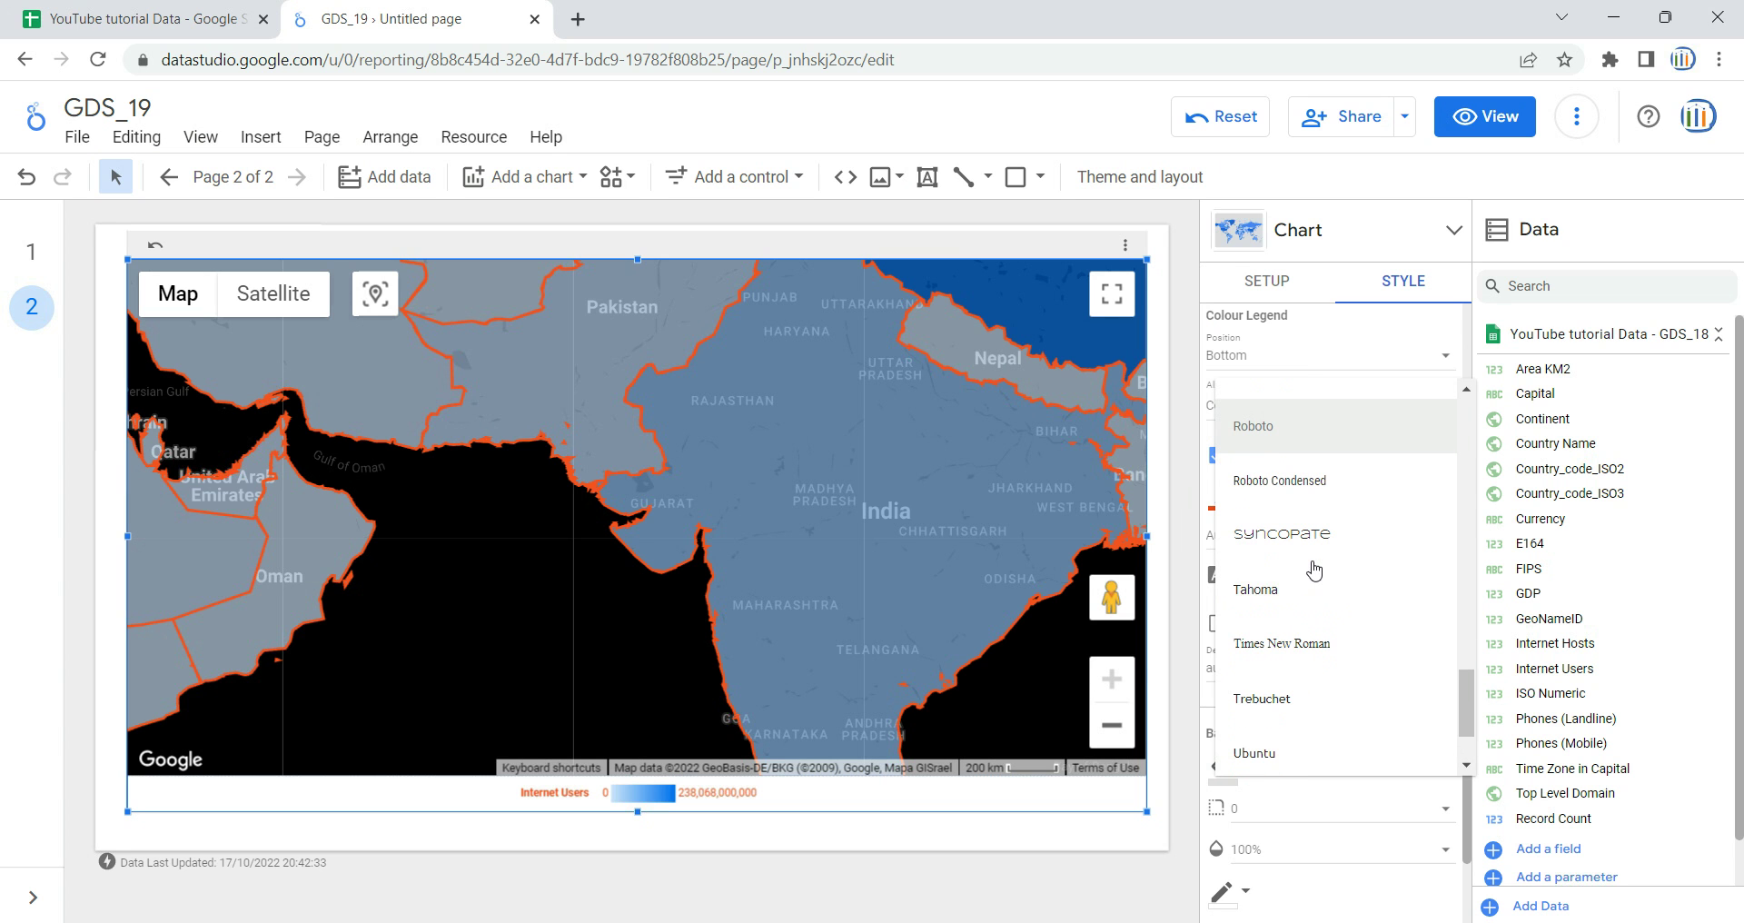
{"action": "left_click", "coordinate": [1299, 646]}
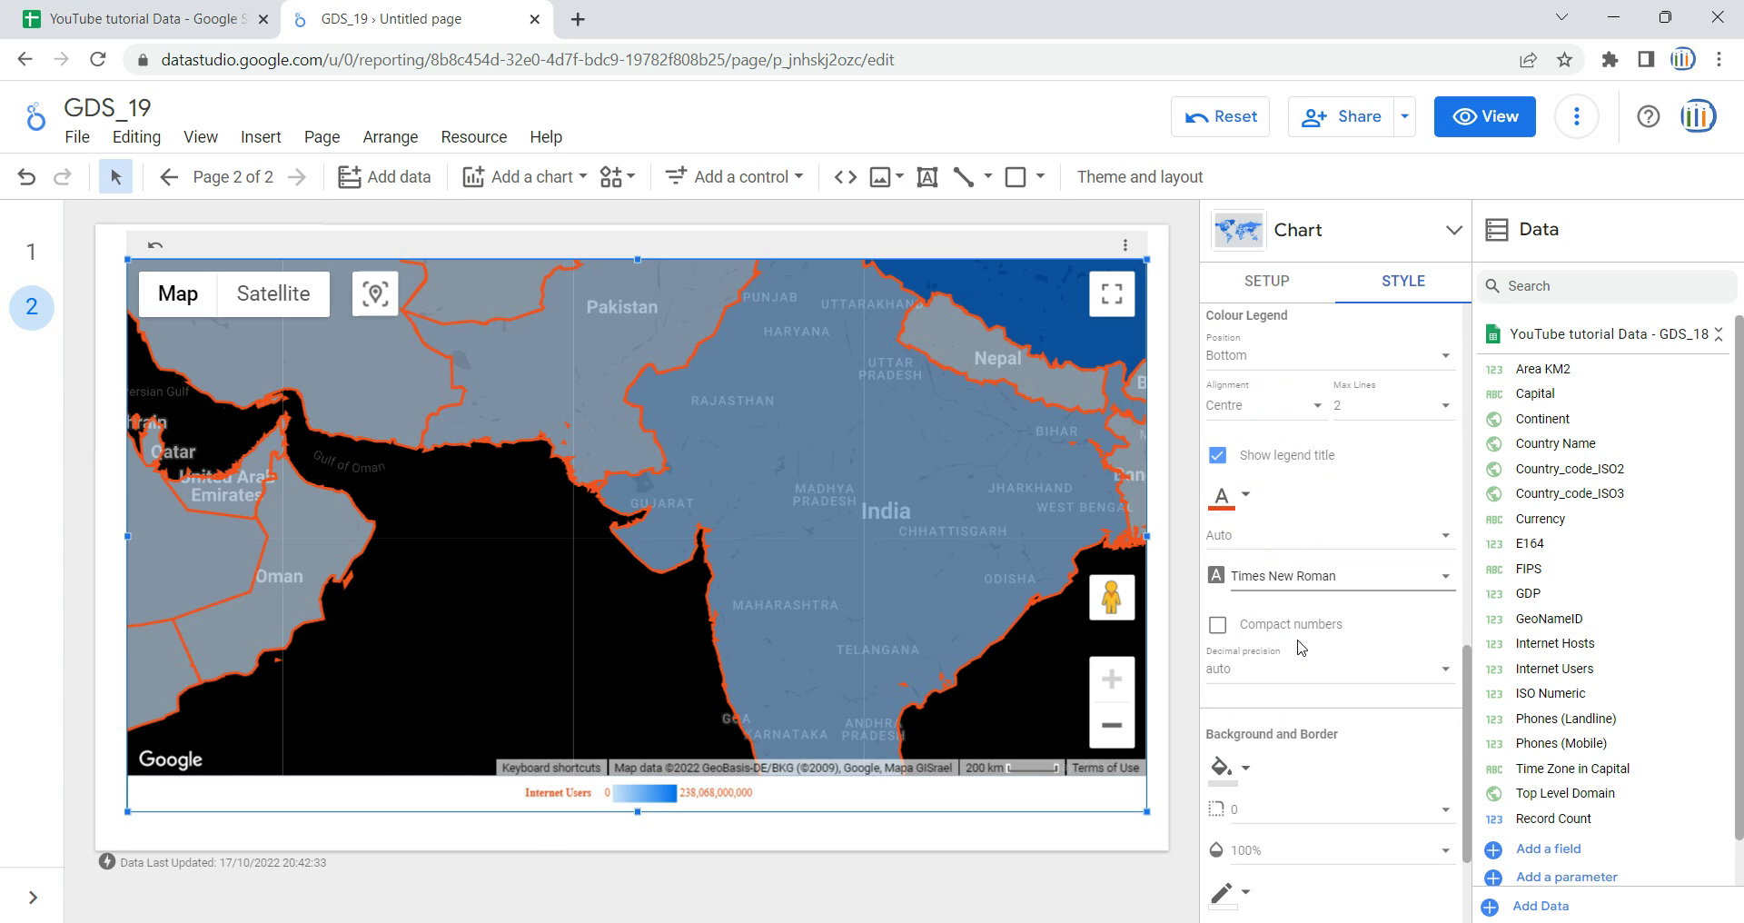
{"action": "left_click", "coordinate": [1245, 508]}
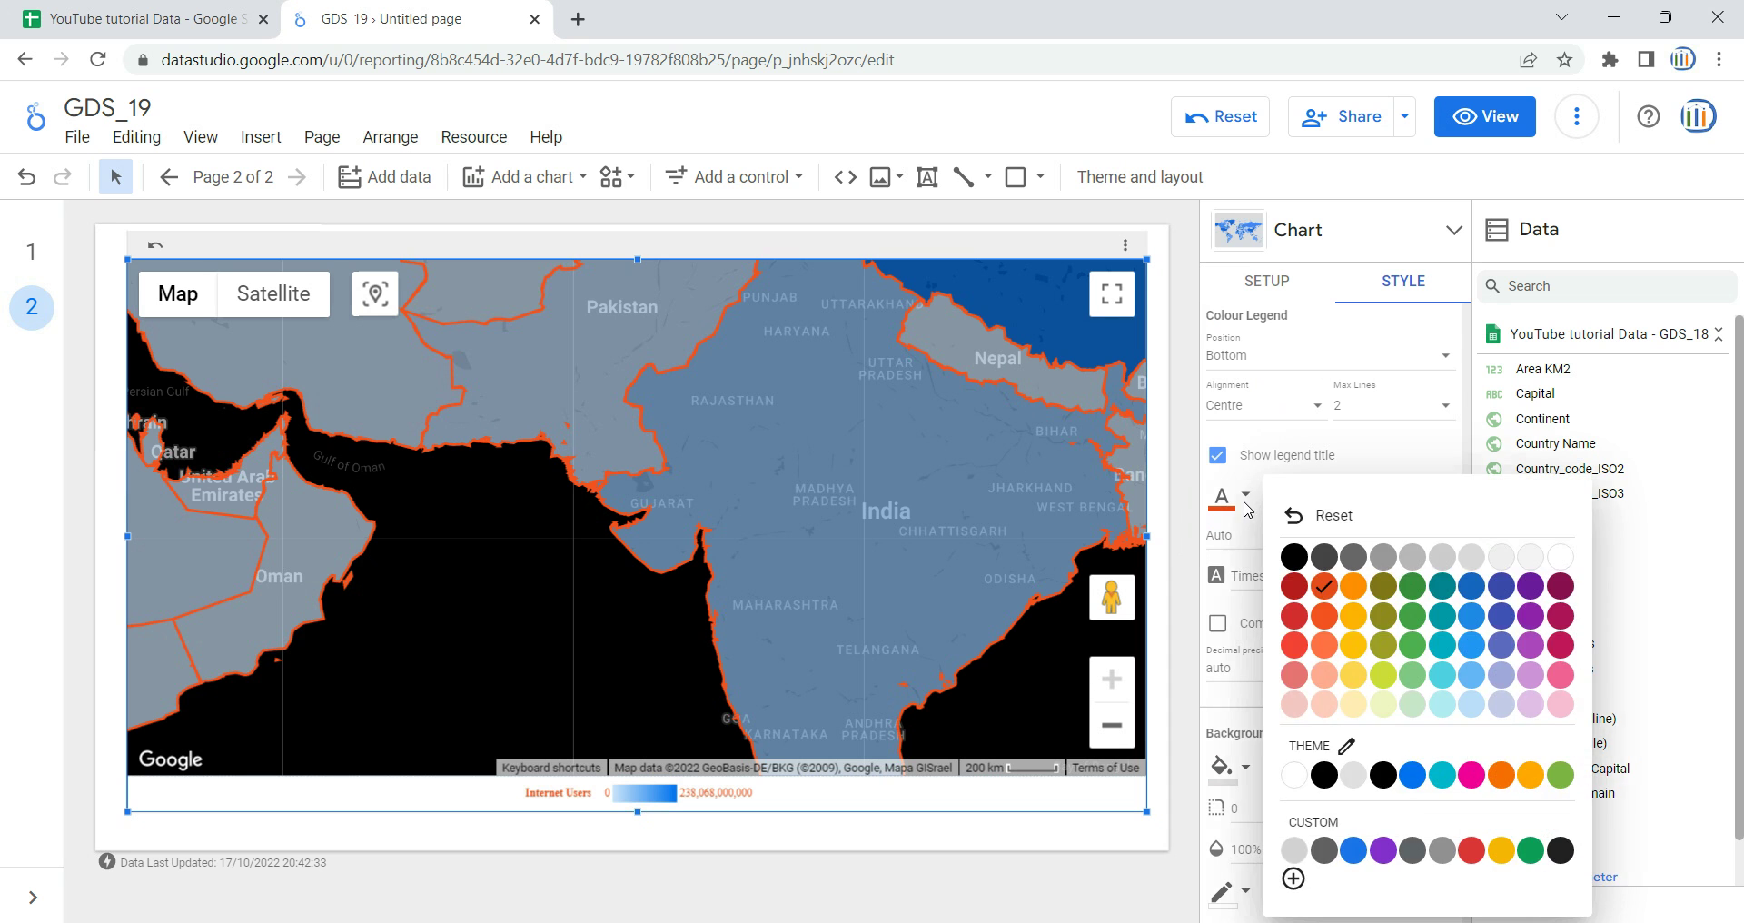
{"action": "left_click", "coordinate": [1295, 557]}
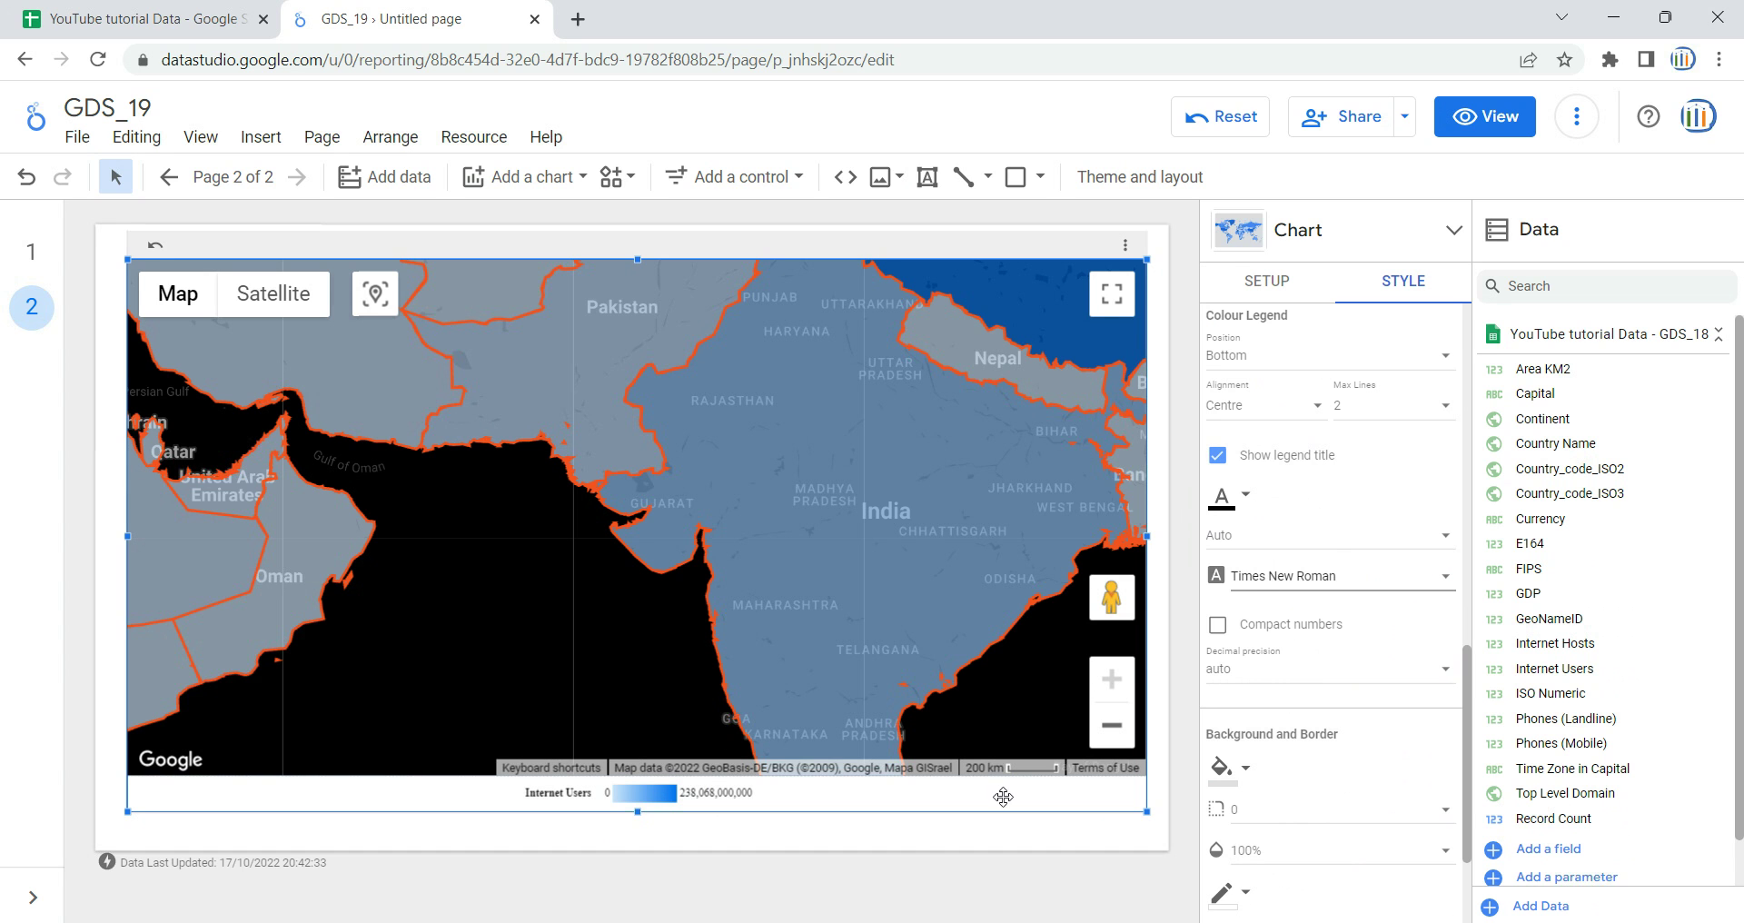
Show the colour legend's values as compact numbers with a decimal precision of 2
{"action": "left_click", "coordinate": [1214, 629]}
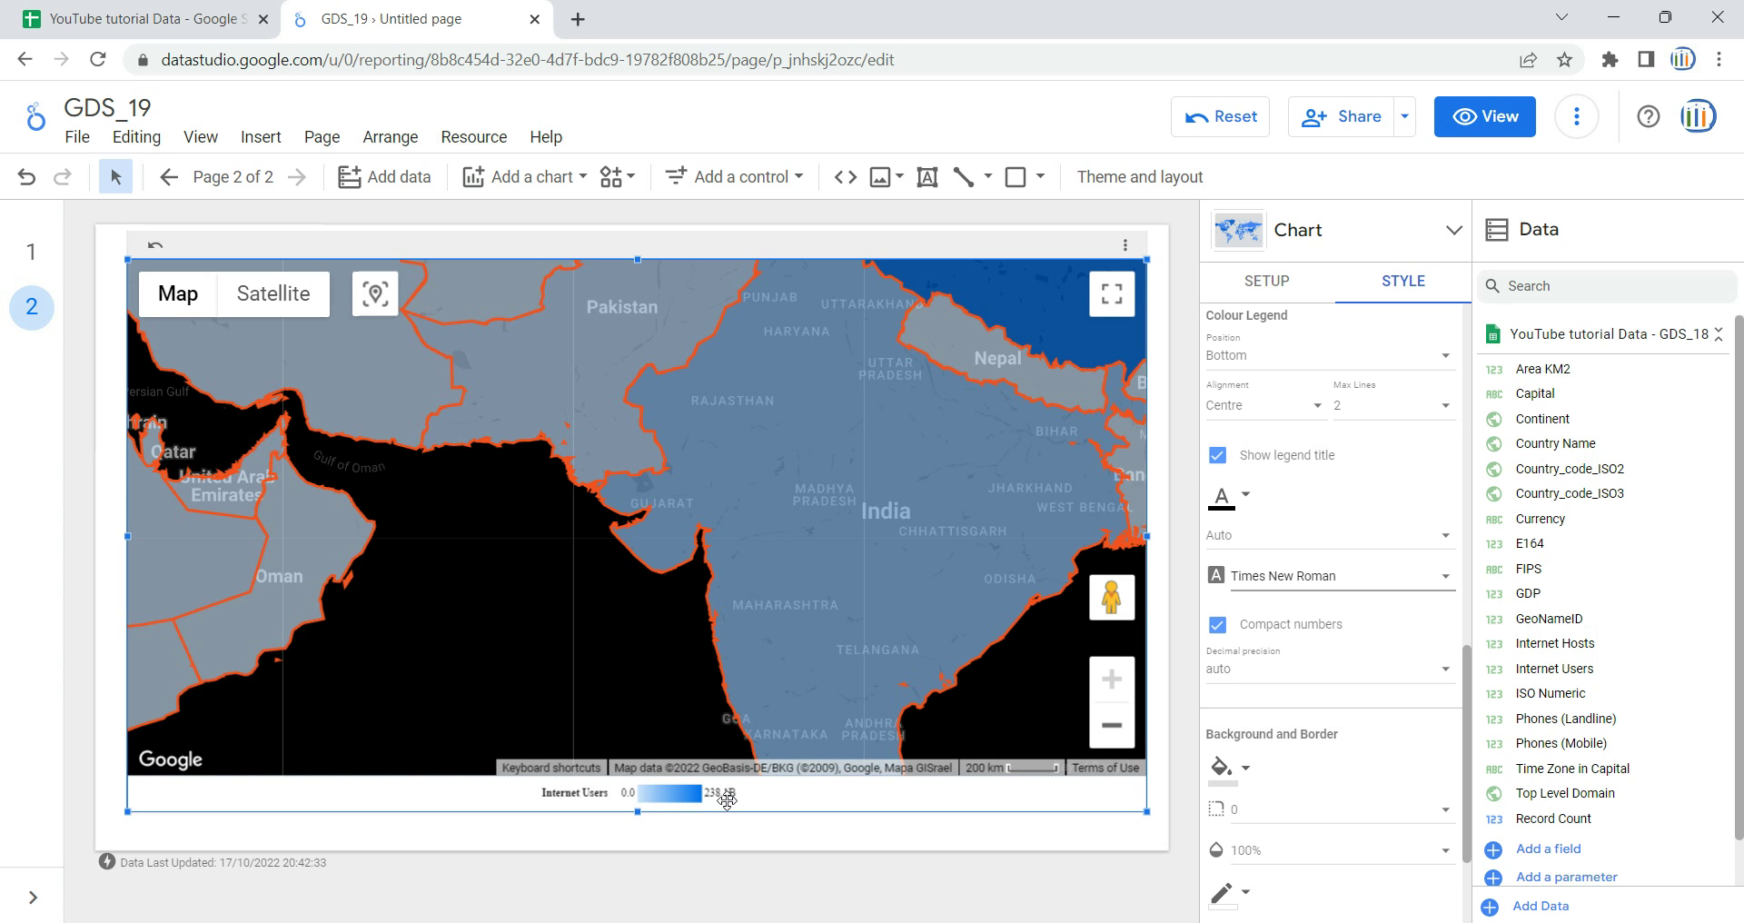
{"action": "left_click", "coordinate": [1420, 672]}
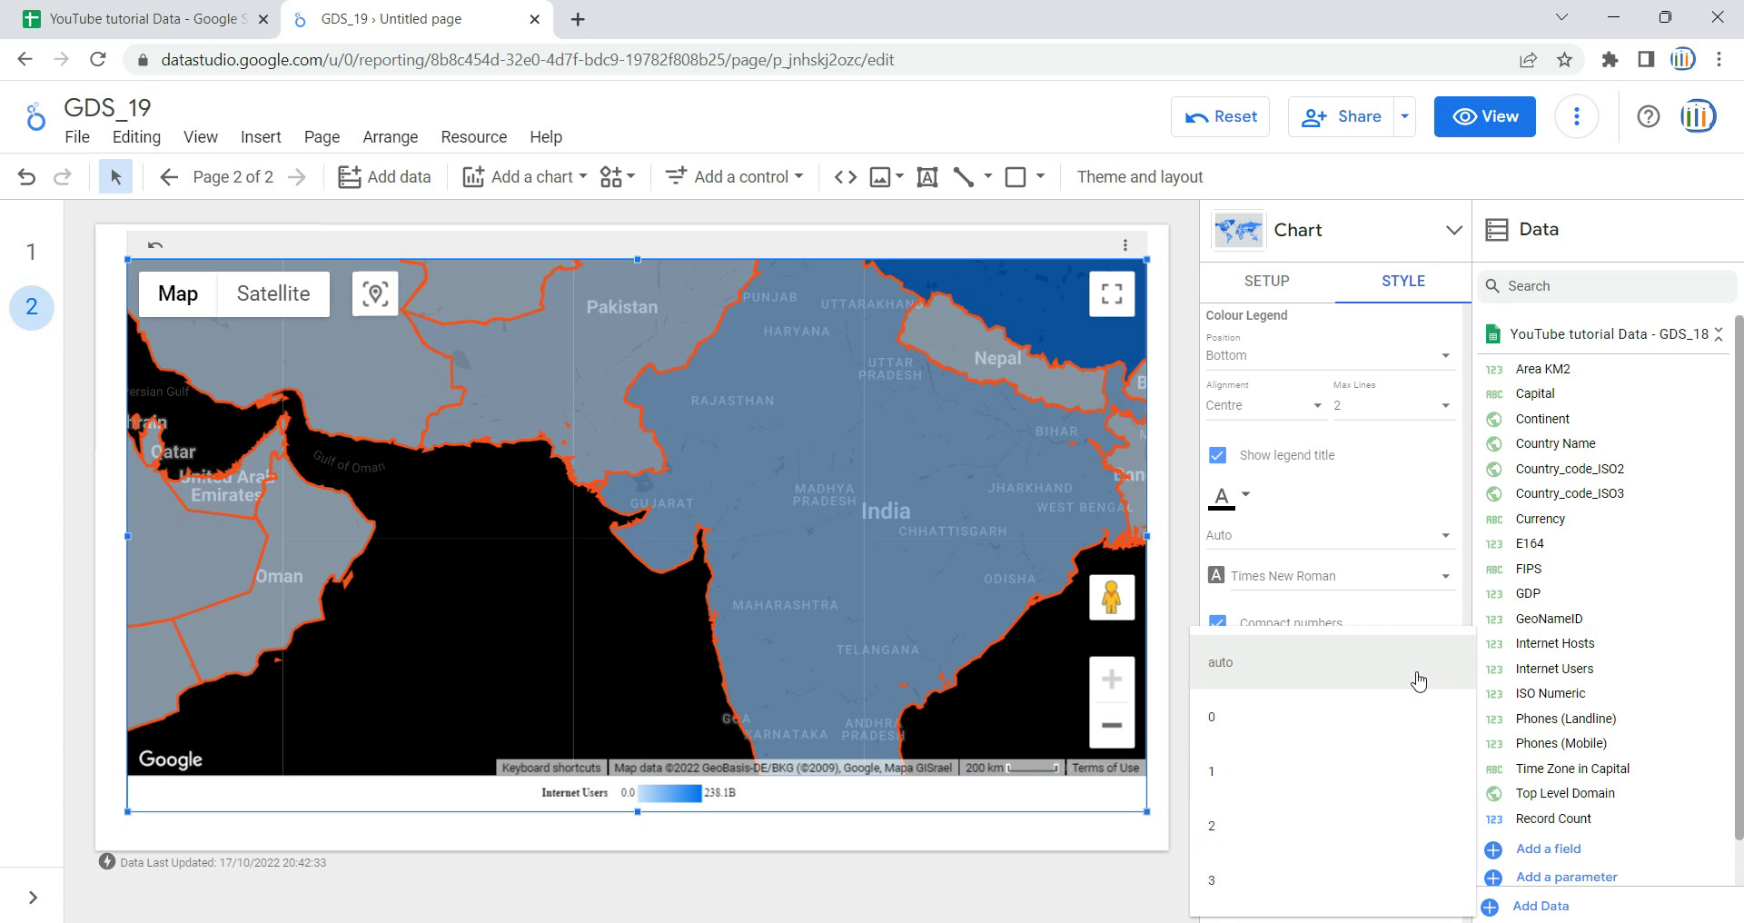
{"action": "left_click", "coordinate": [1381, 808]}
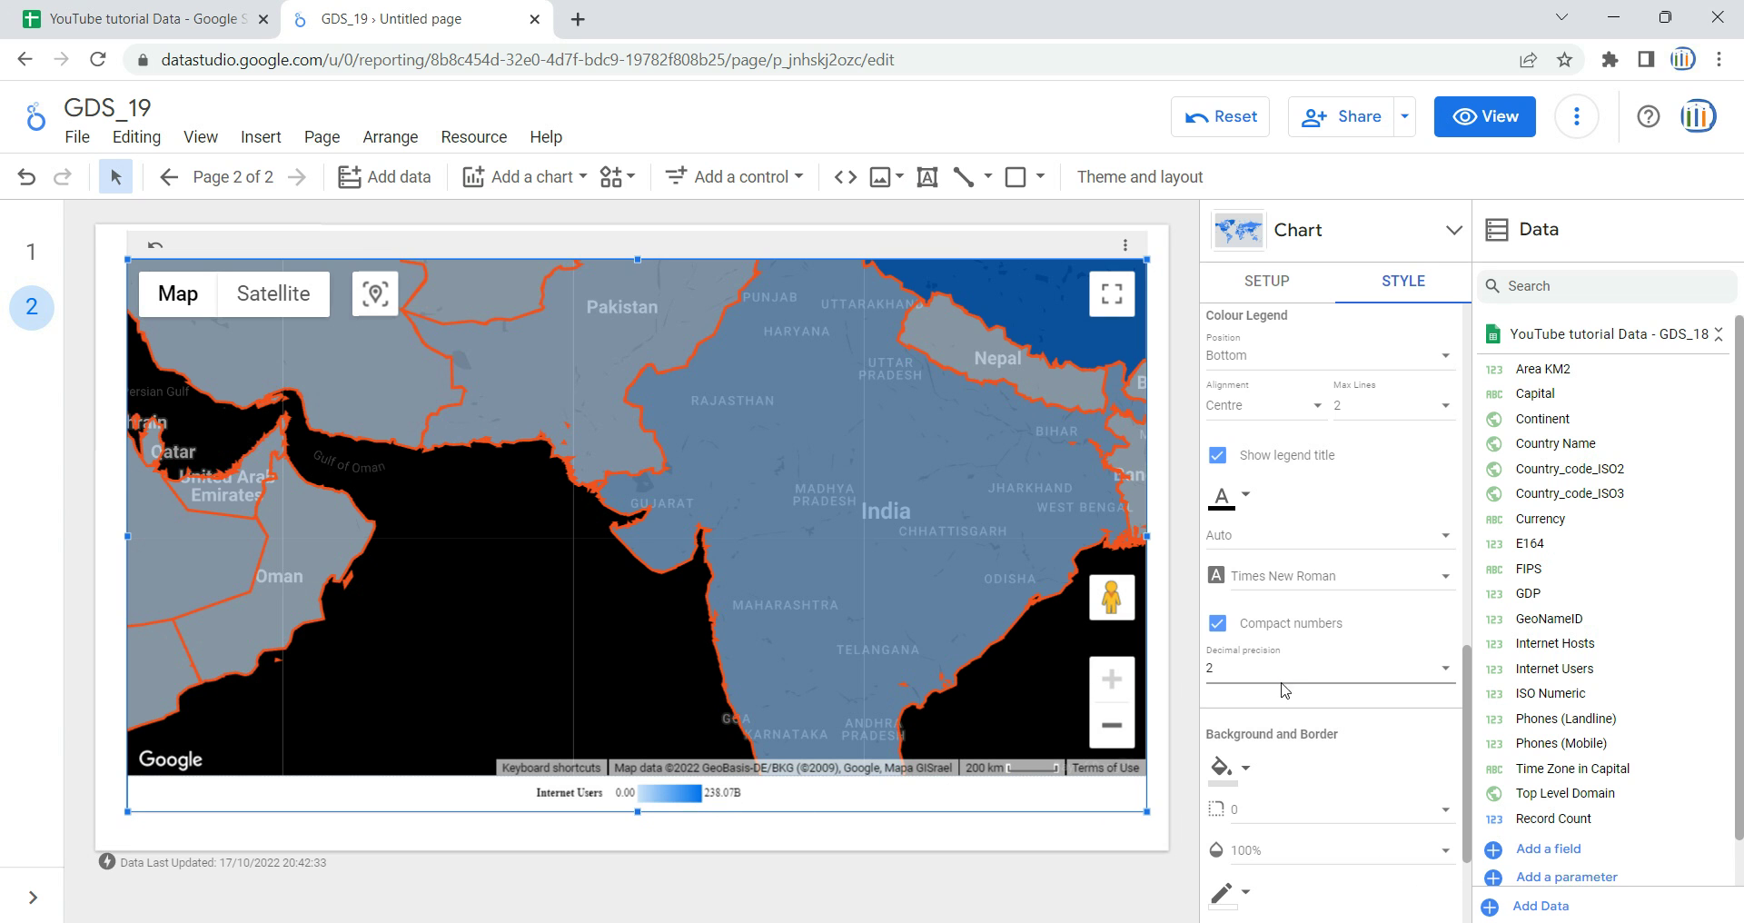
Fill the chart background with light yellow and set the border radius to 3
{"action": "scroll", "coordinate": [1330, 692], "scroll_direction": "down", "scroll_amount": 1}
{"action": "scroll", "coordinate": [1330, 692], "scroll_direction": "down", "scroll_amount": 1}
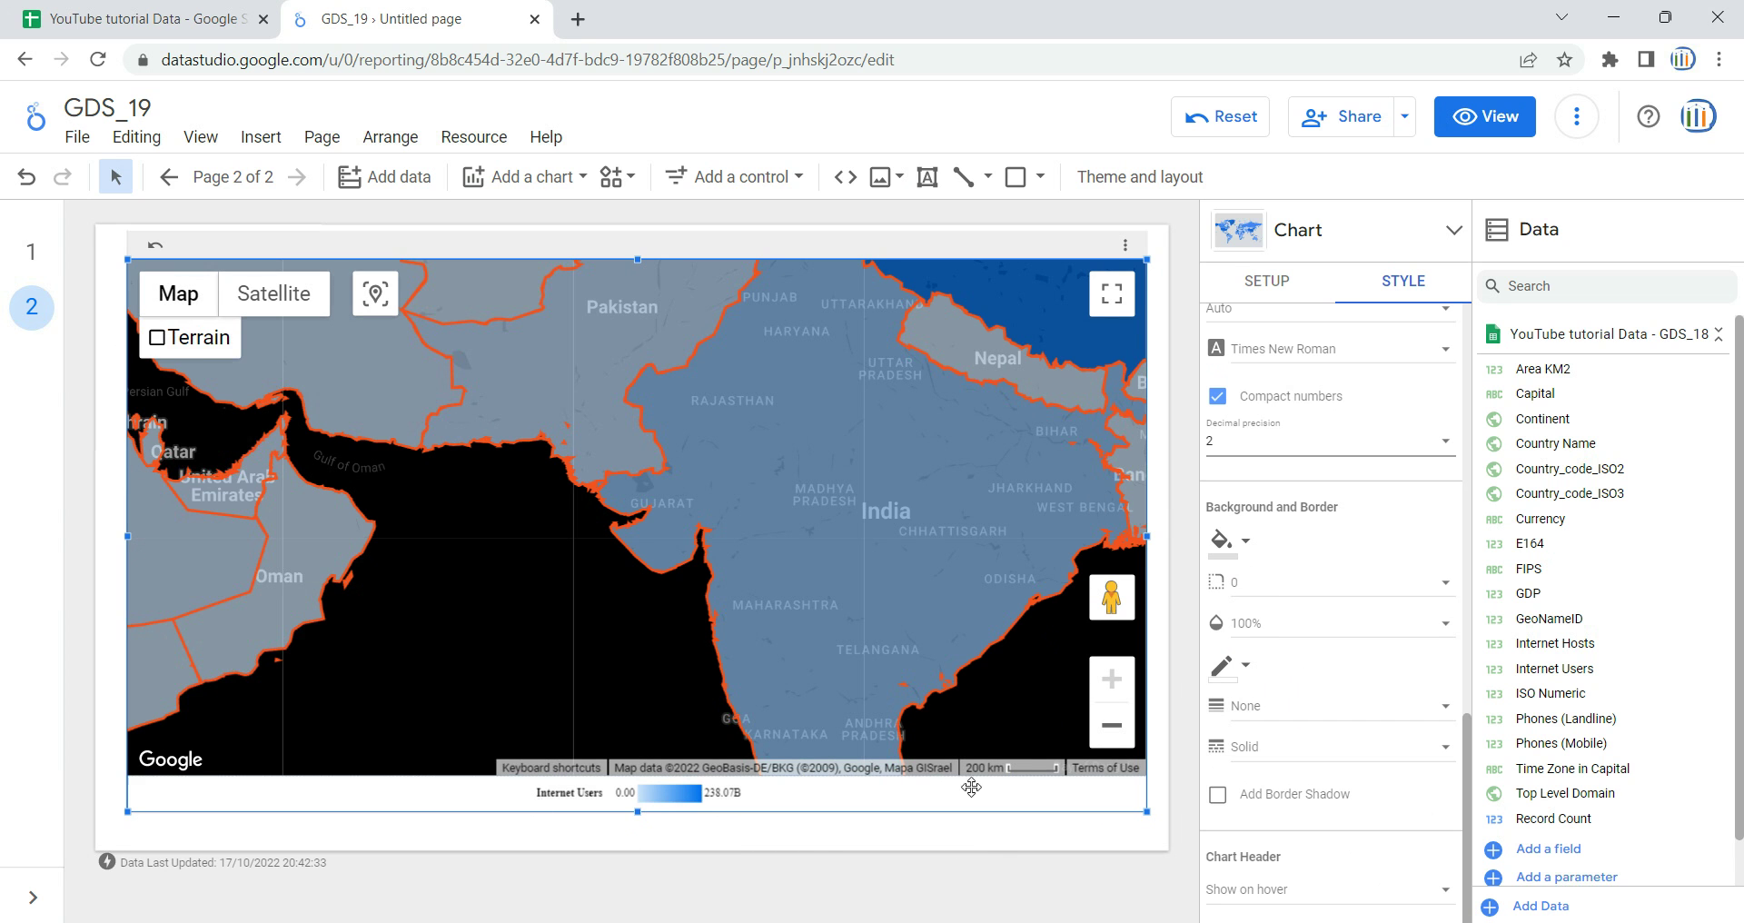
{"action": "left_click", "coordinate": [1223, 541]}
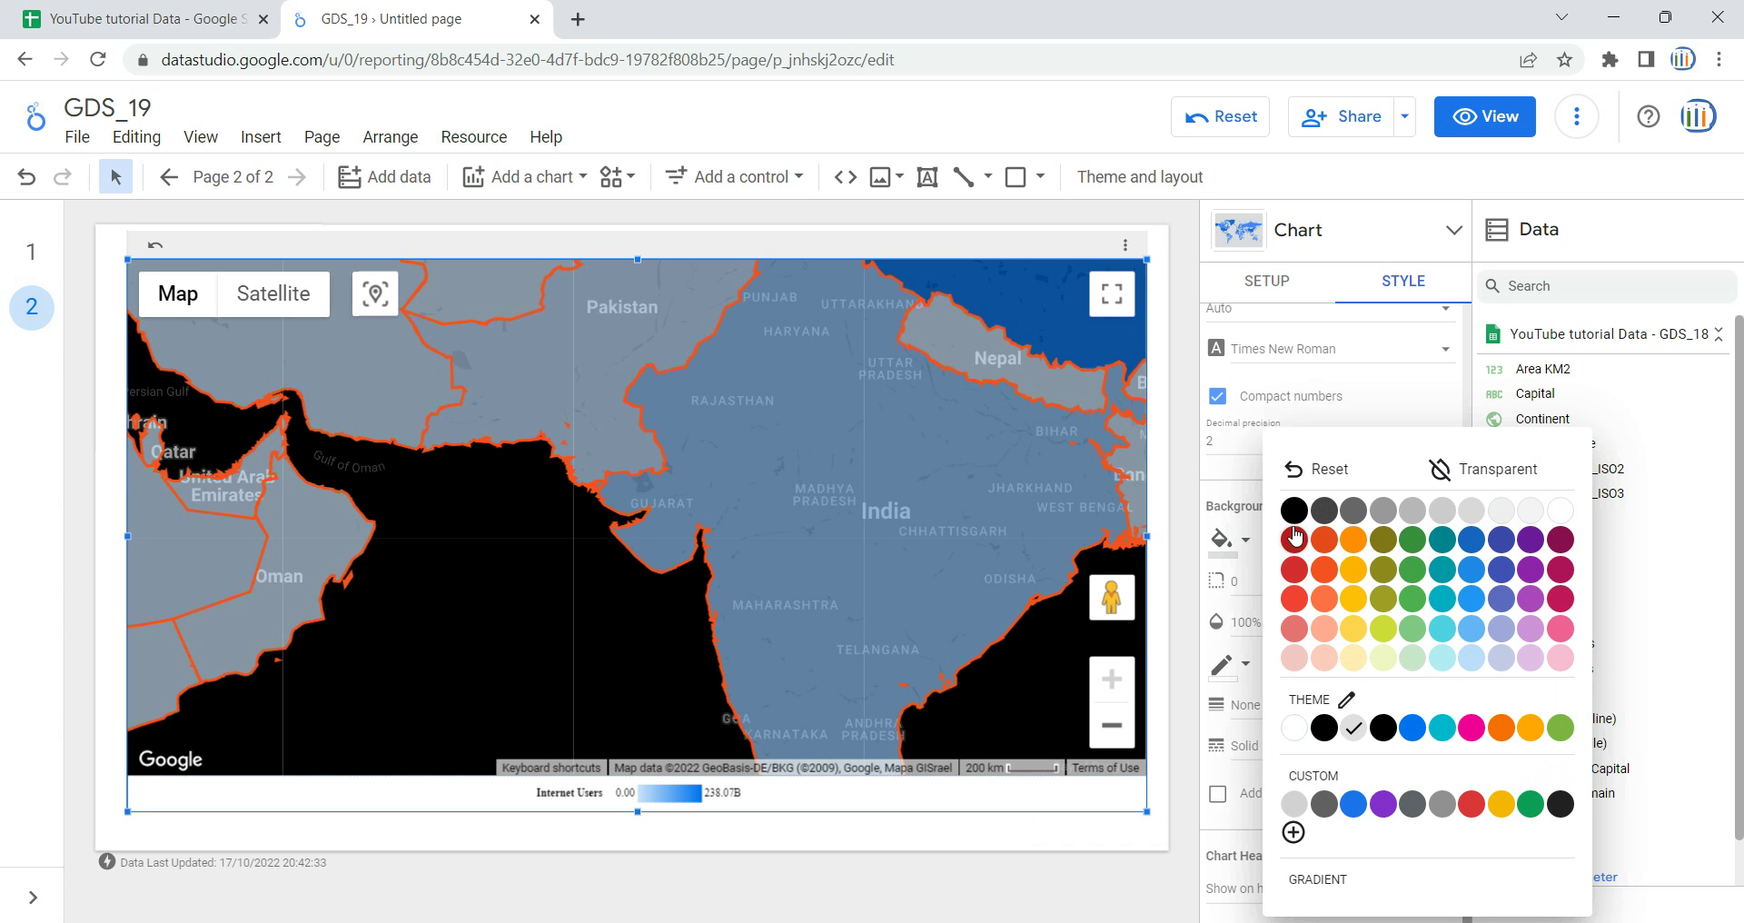
{"action": "left_click", "coordinate": [1354, 627]}
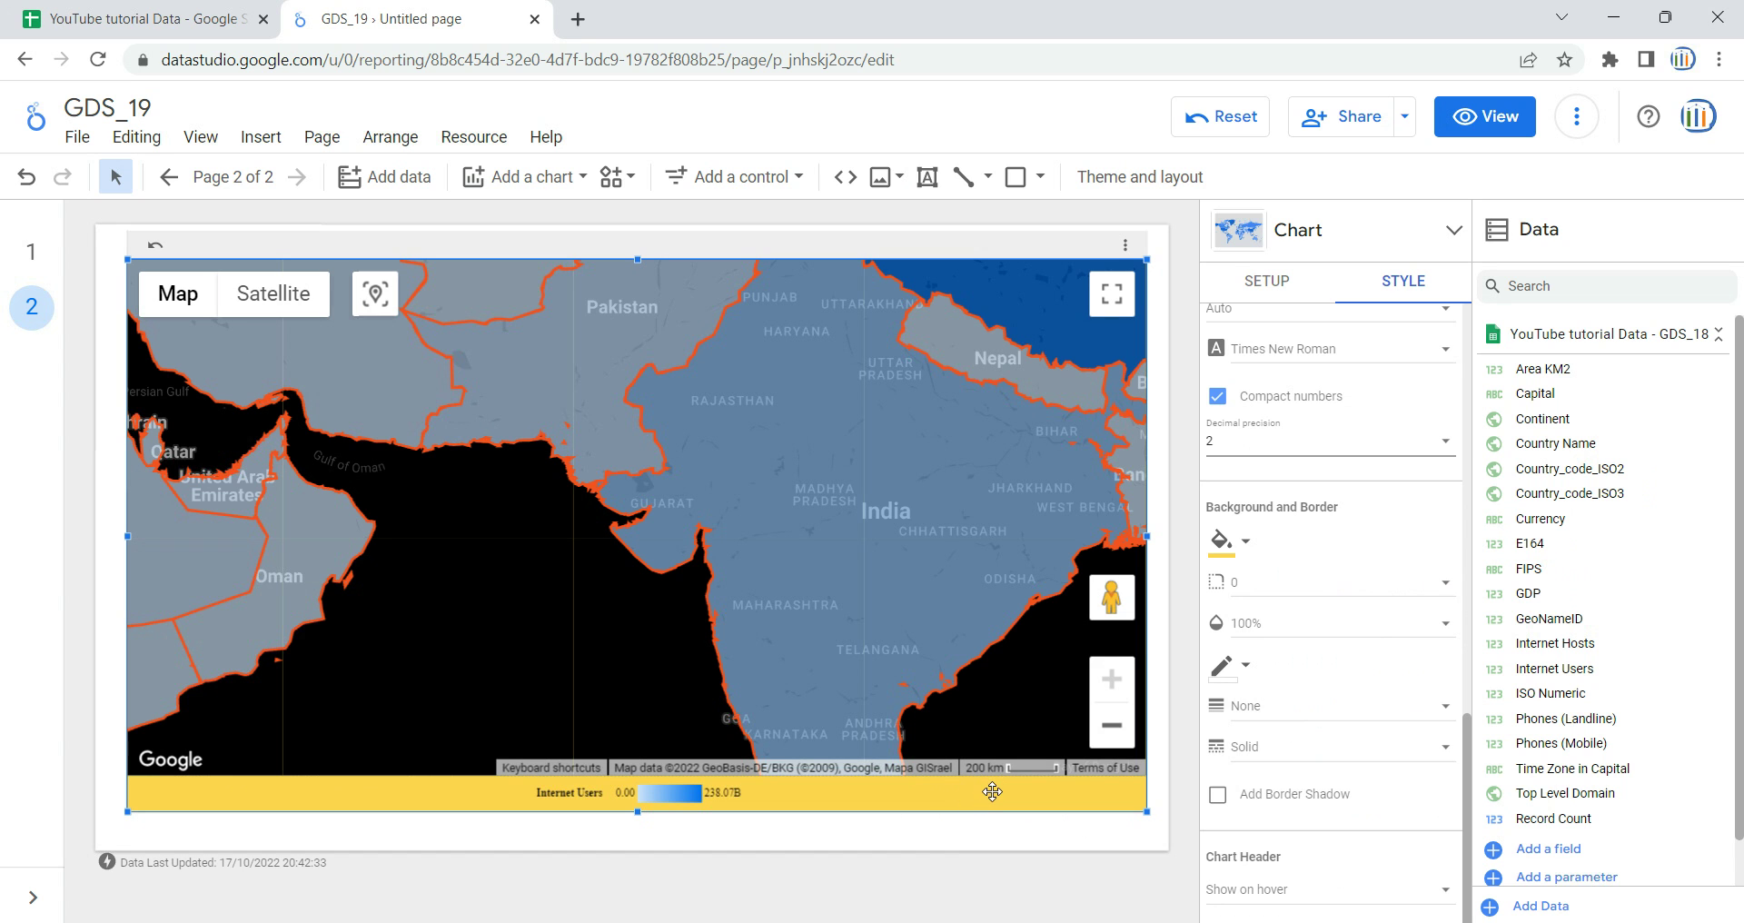
{"action": "left_click", "coordinate": [1334, 589]}
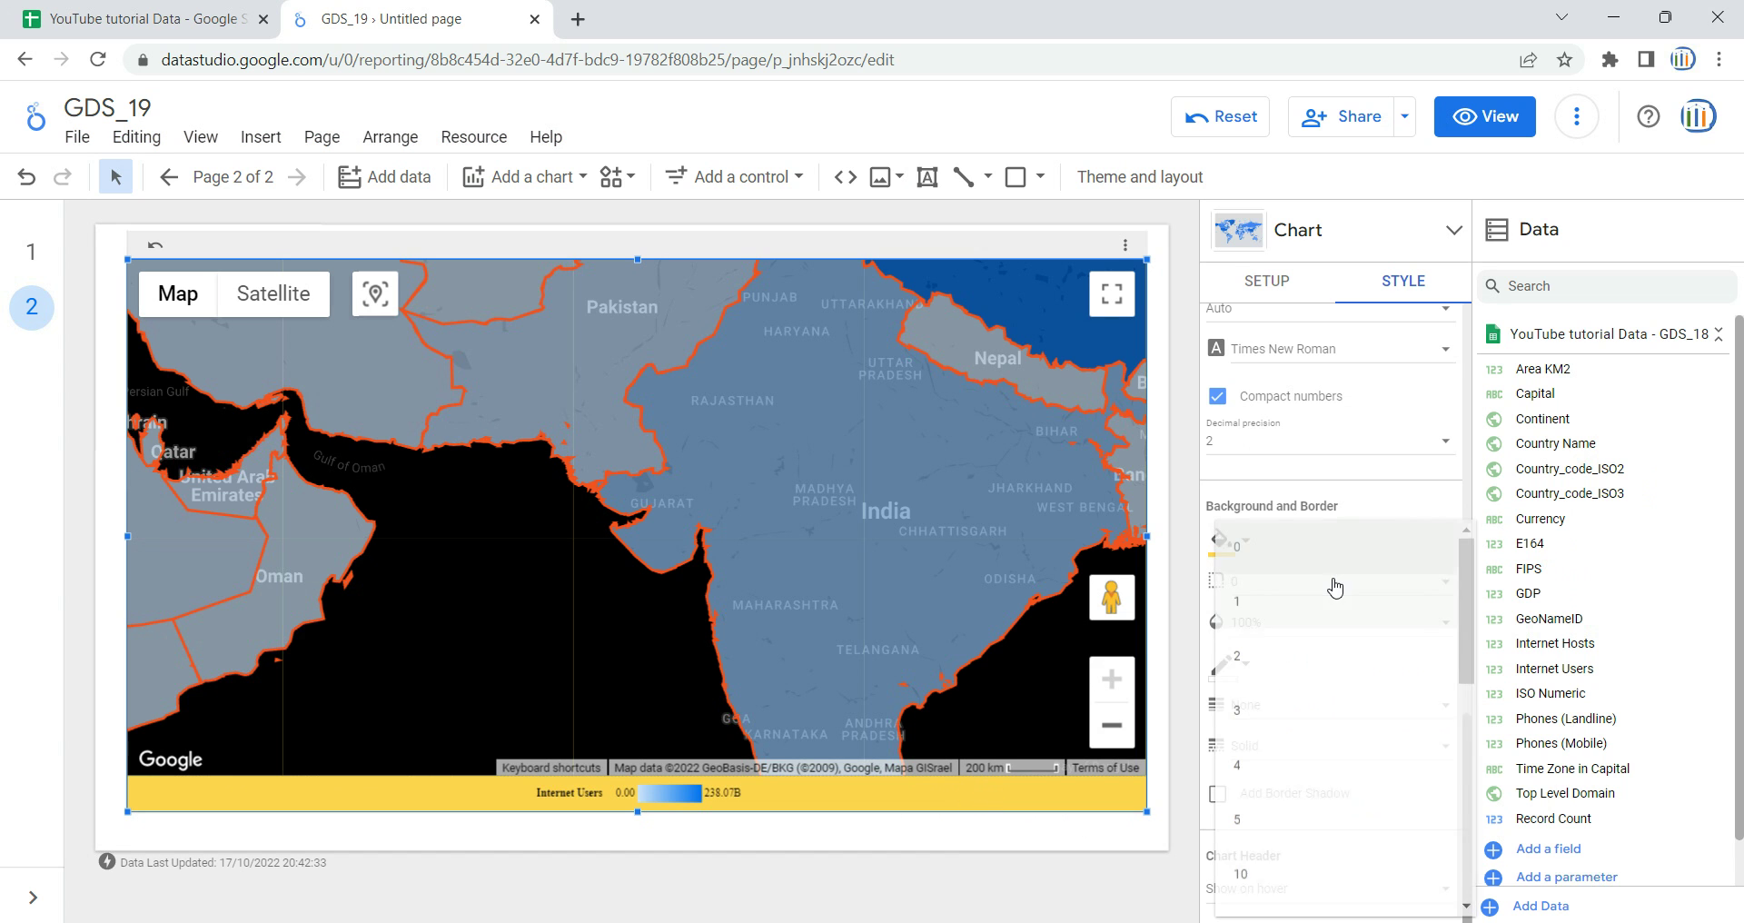
{"action": "left_click", "coordinate": [1314, 694]}
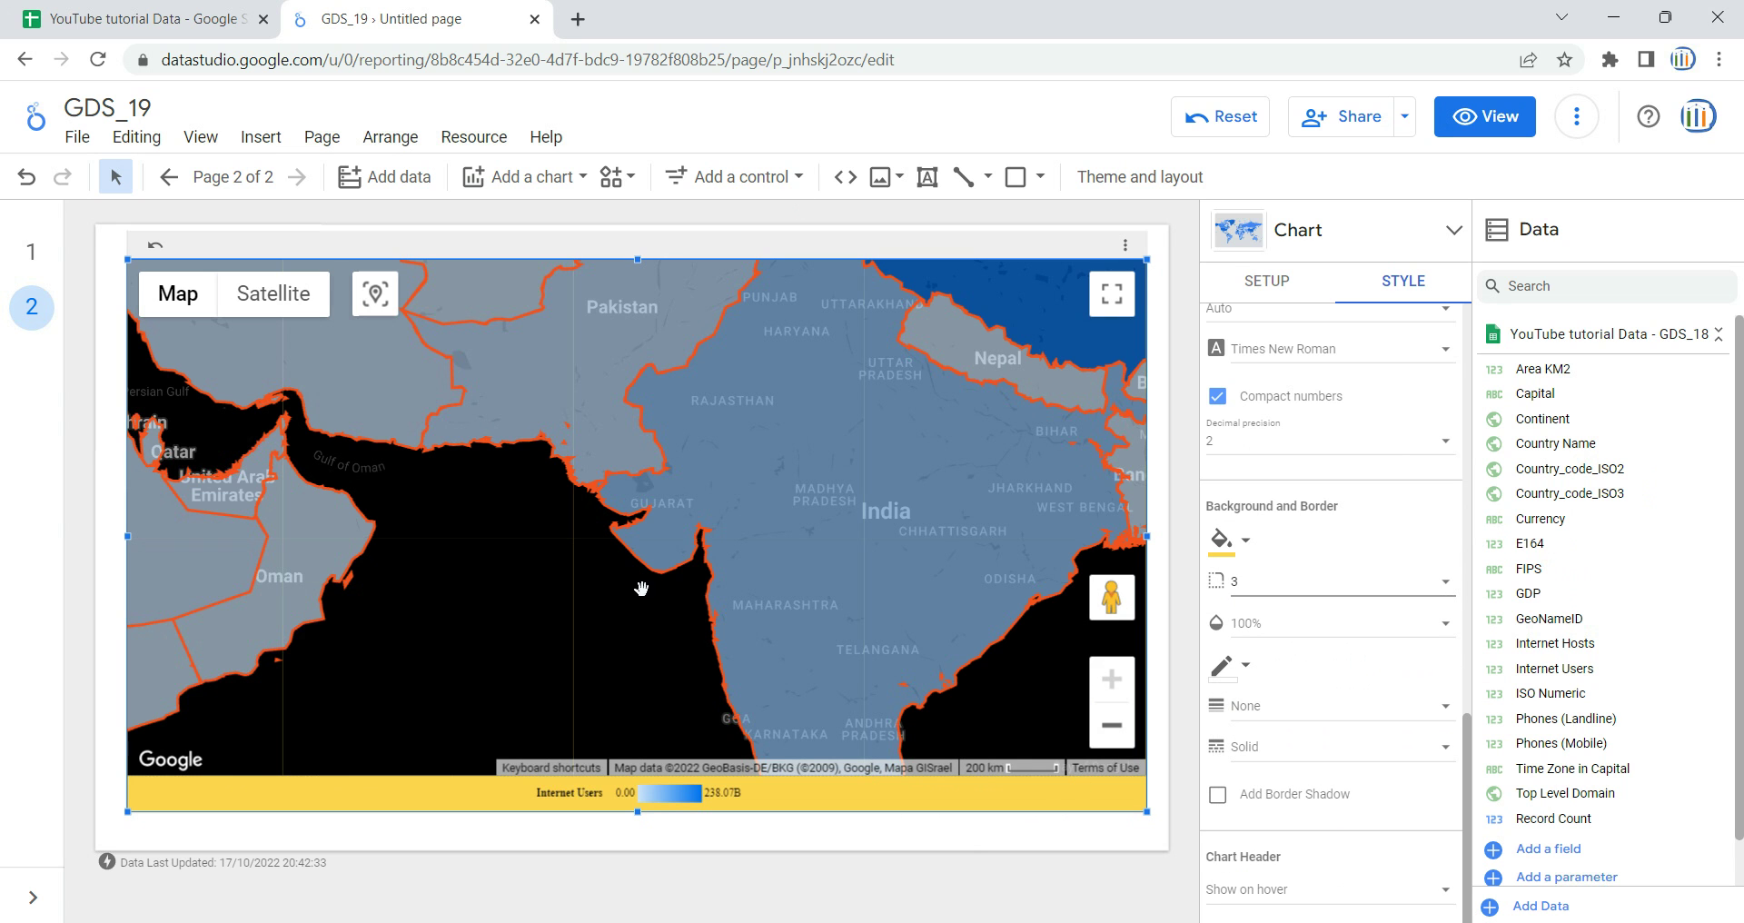
Try the chart at 50% opacity and return it to 100%
{"action": "left_click", "coordinate": [1254, 626]}
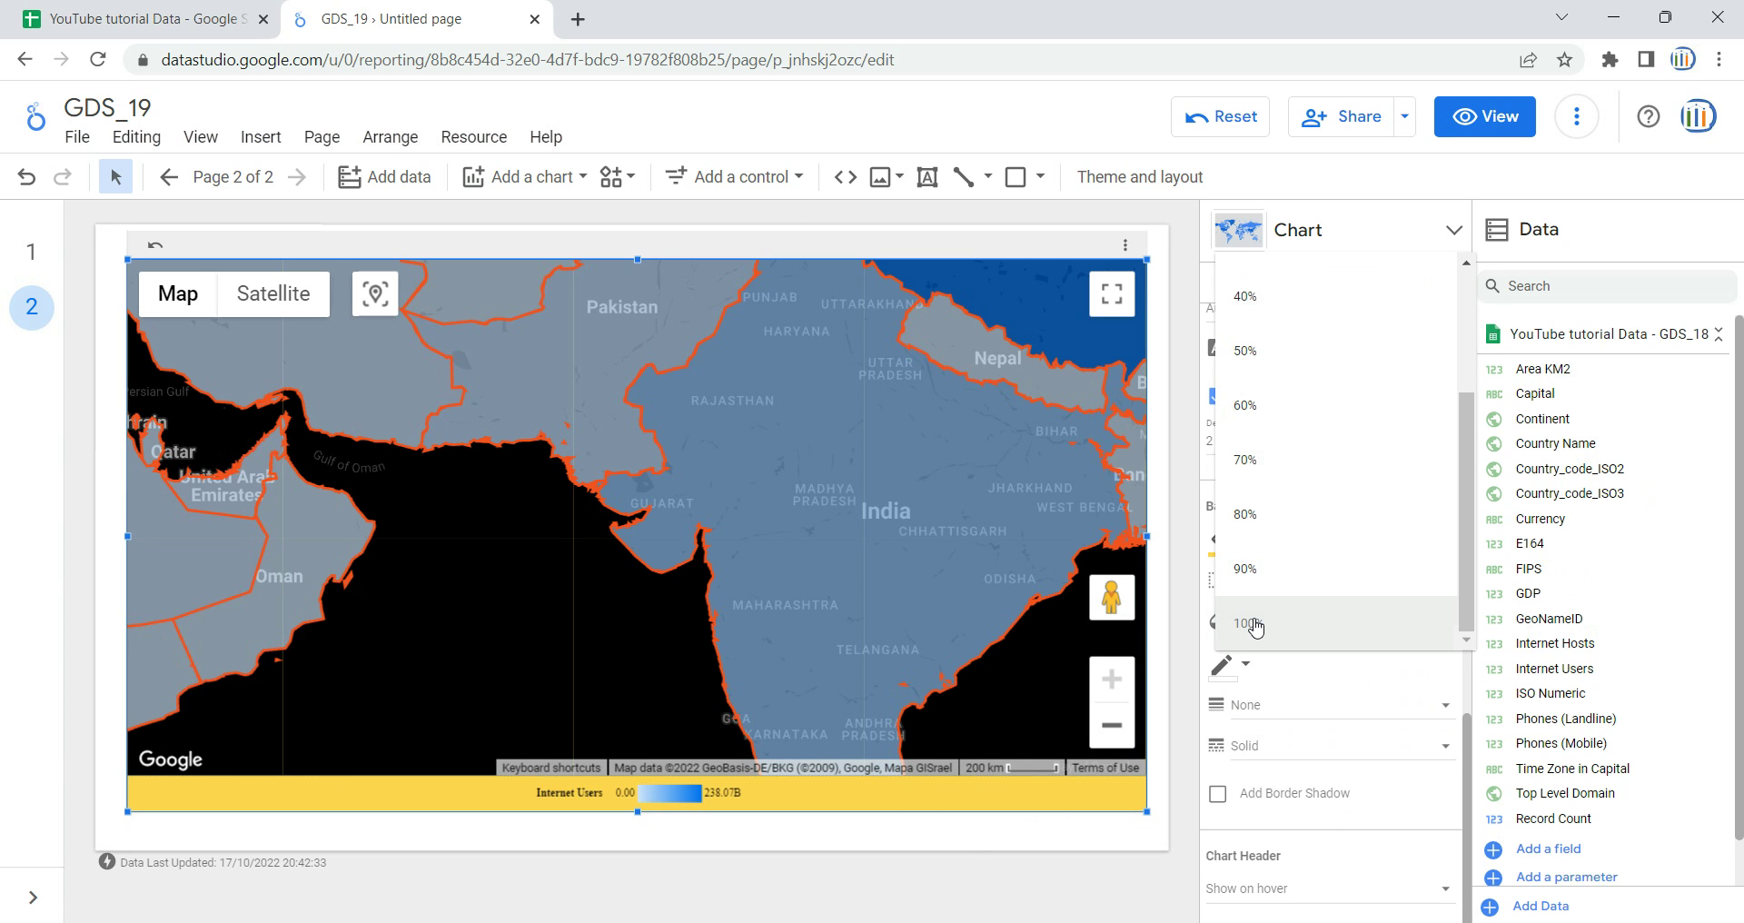
{"action": "left_click", "coordinate": [1275, 363]}
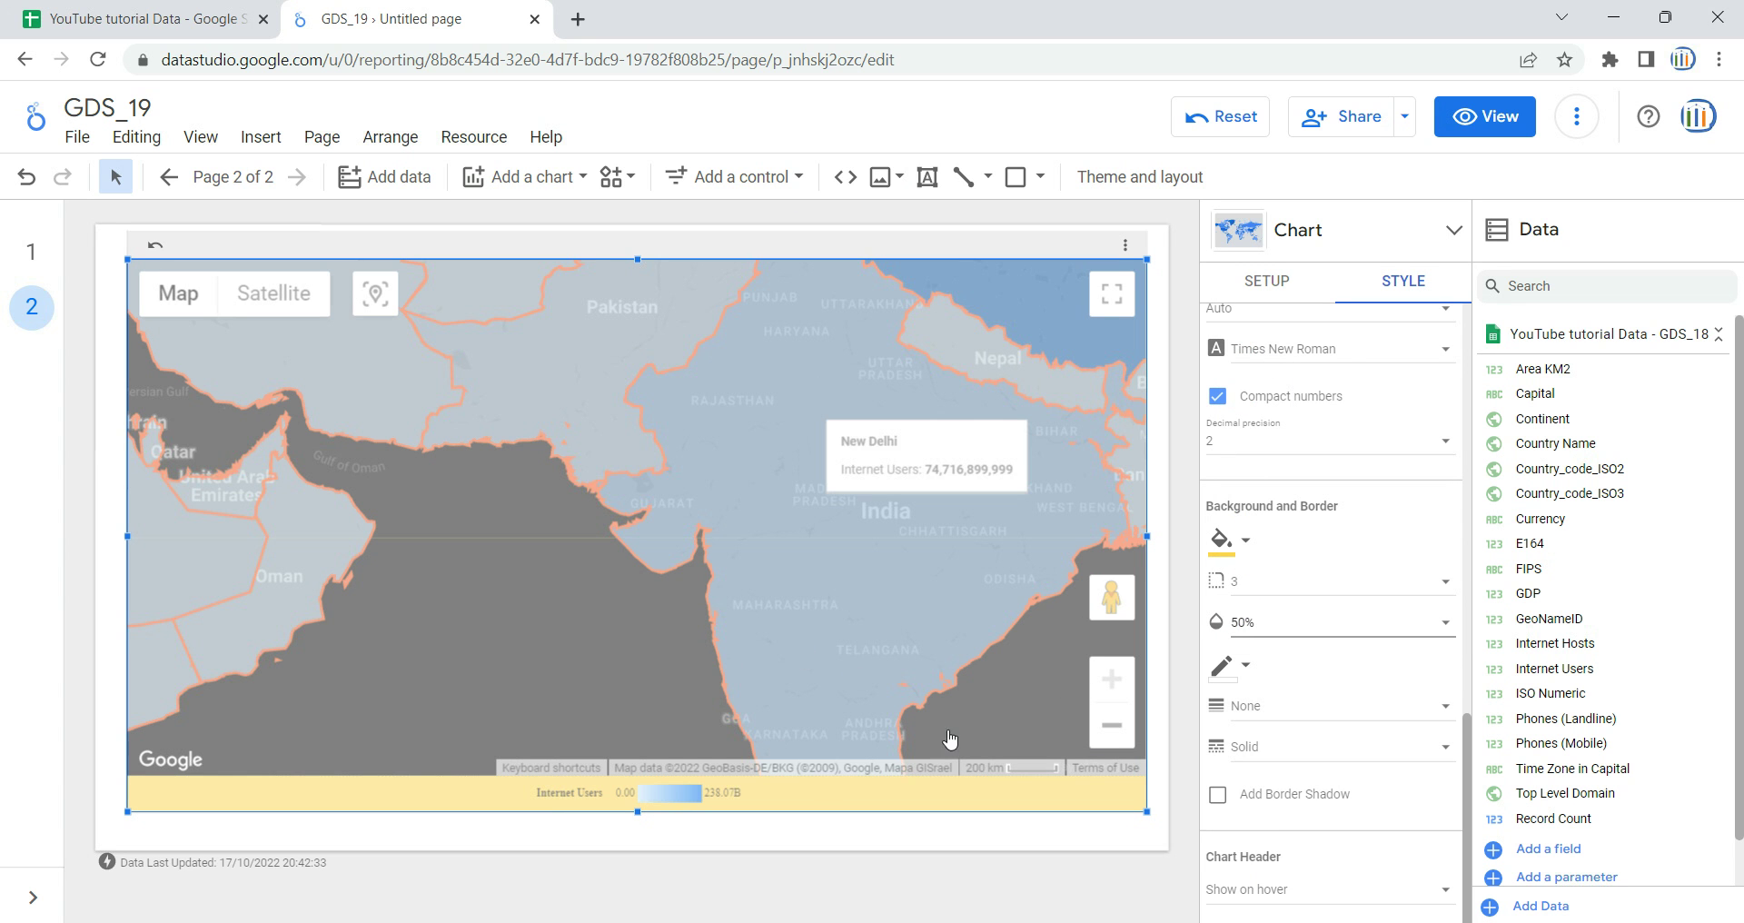
{"action": "left_click", "coordinate": [1327, 623]}
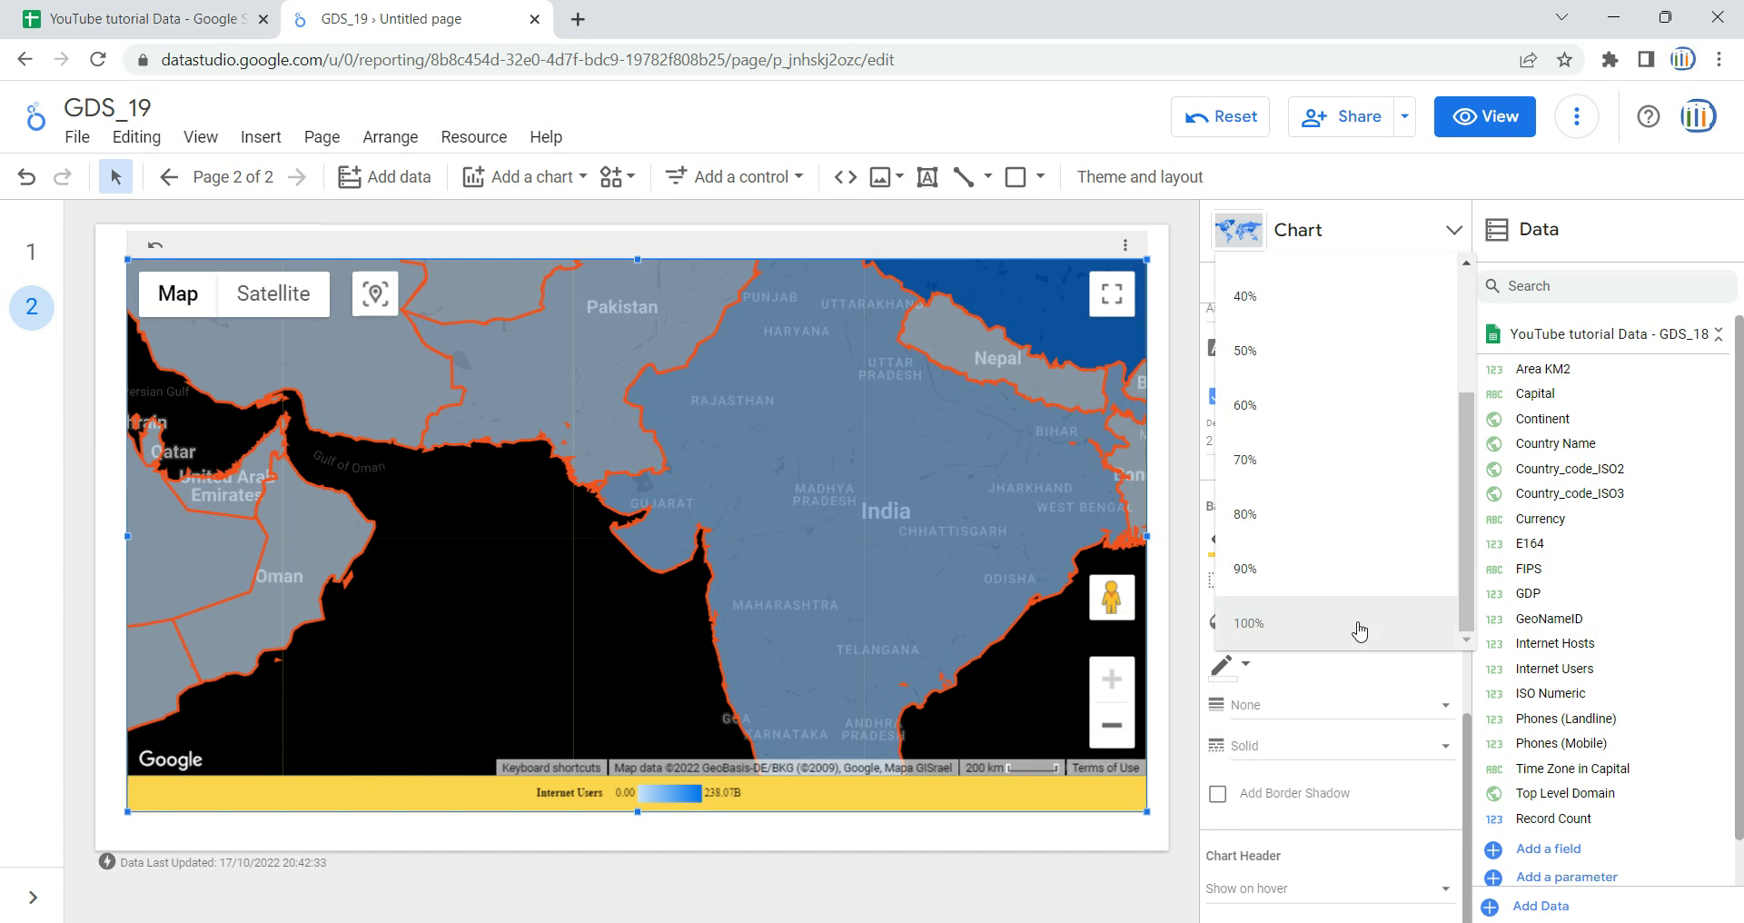
{"action": "left_click", "coordinate": [1327, 804]}
{"action": "left_click", "coordinate": [1358, 631]}
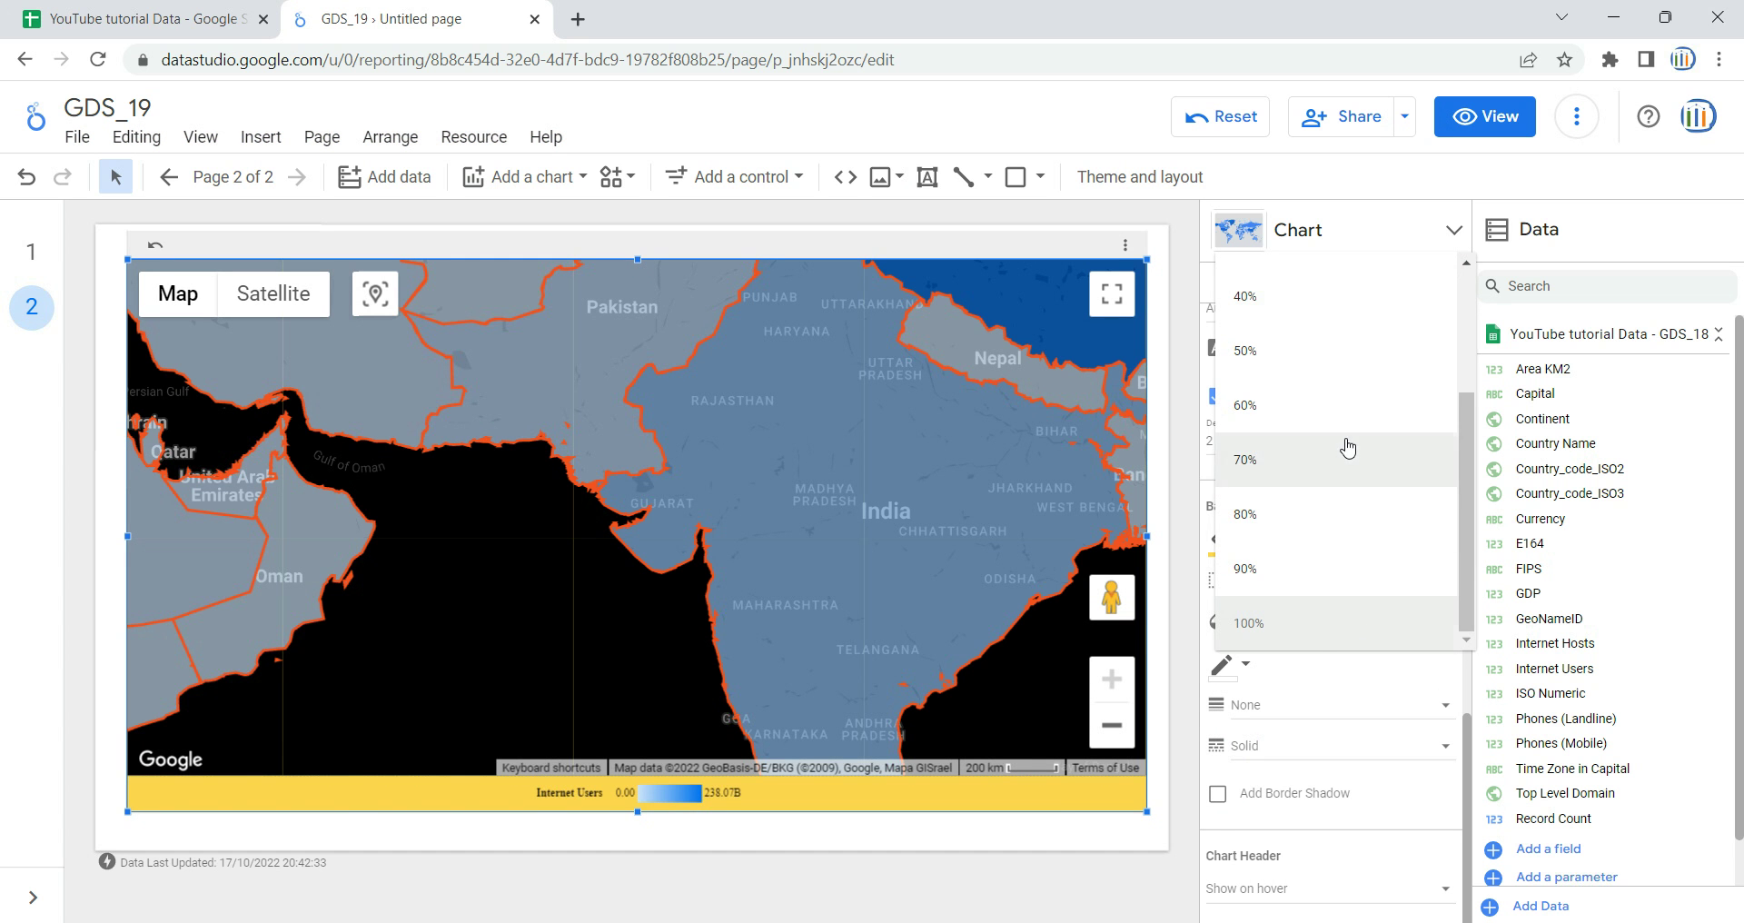
{"action": "left_click", "coordinate": [1319, 635]}
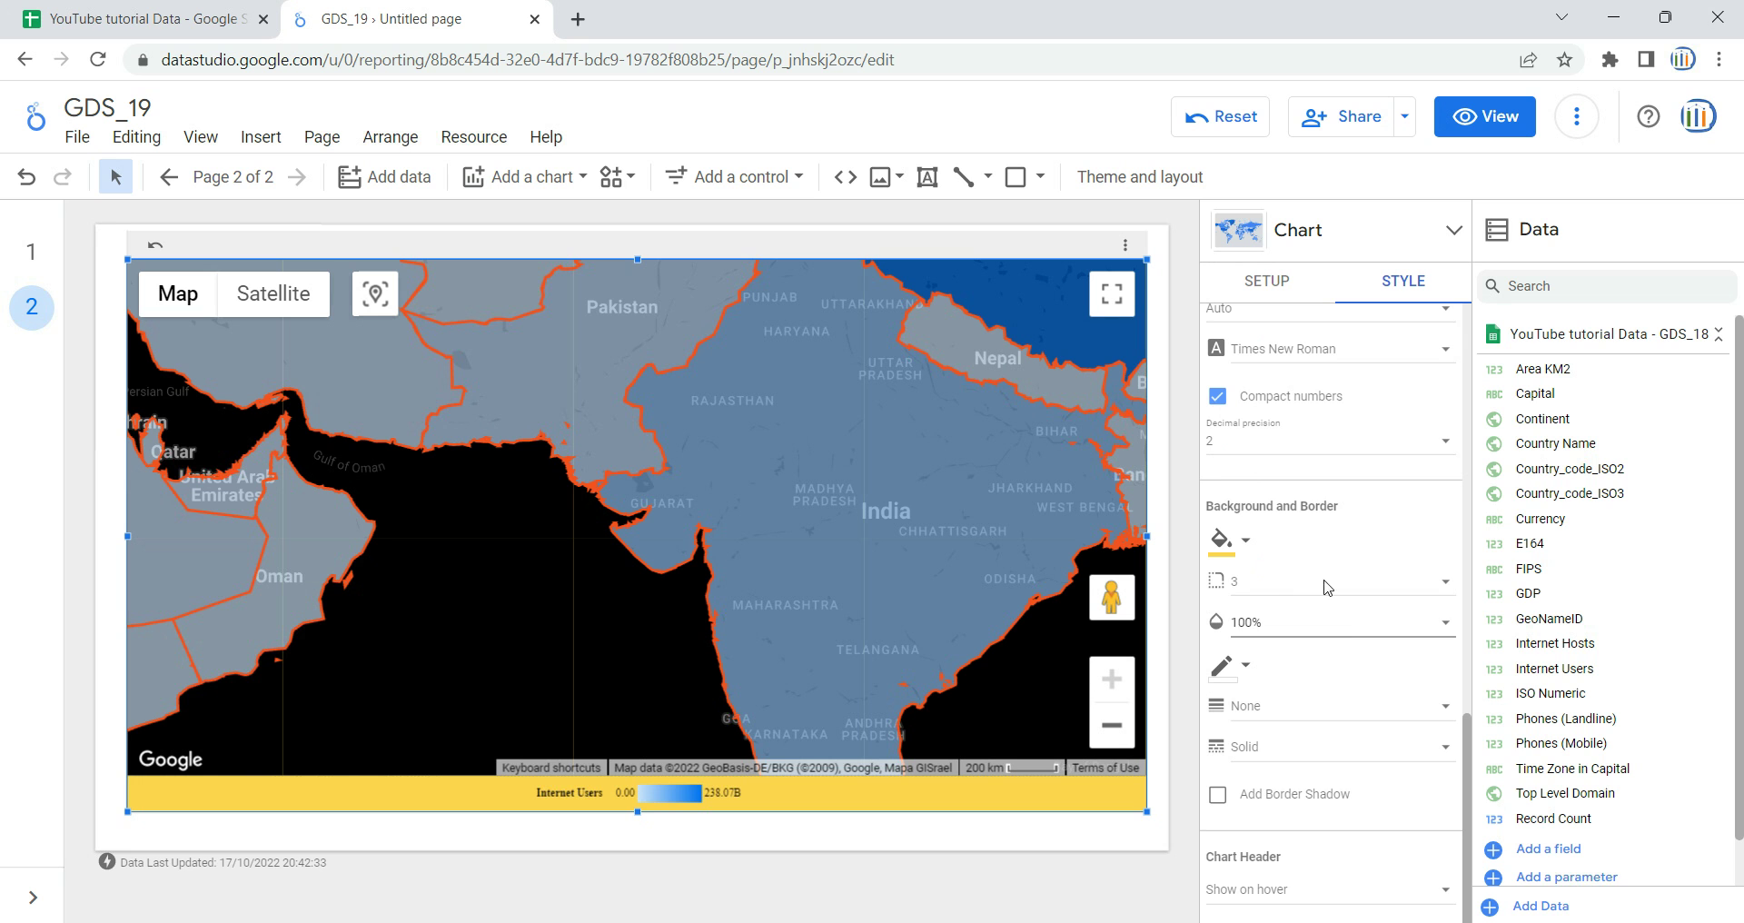
Reset the chart's background colour to its default
{"action": "left_click", "coordinate": [1257, 543]}
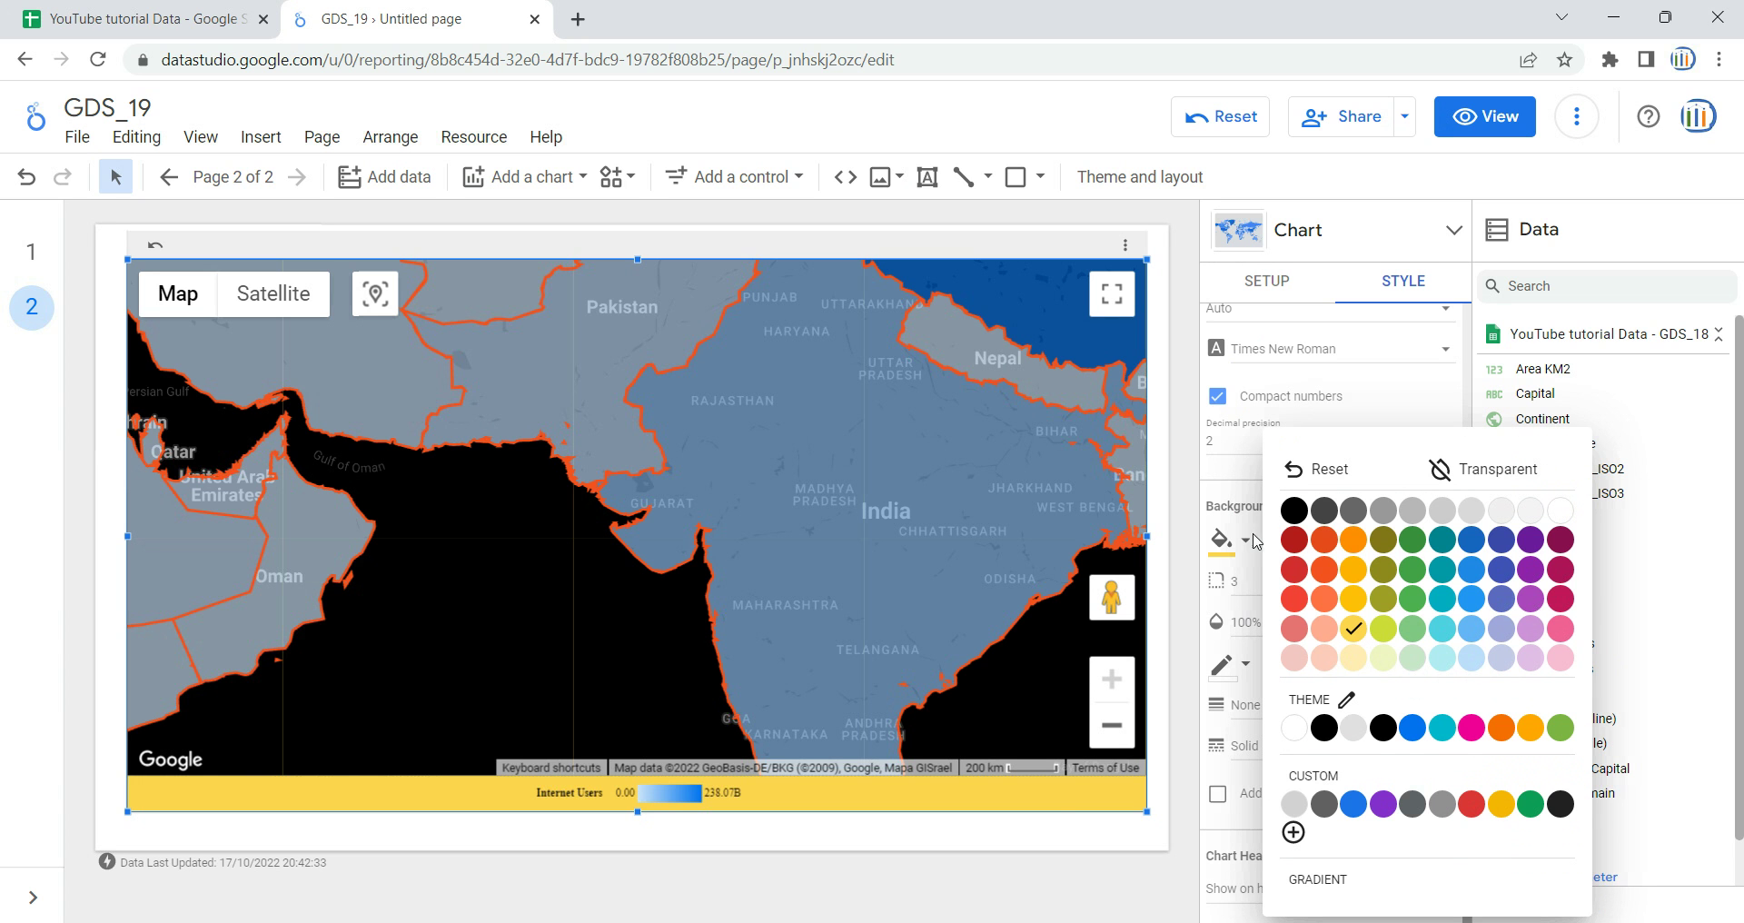
{"action": "left_click", "coordinate": [1313, 470]}
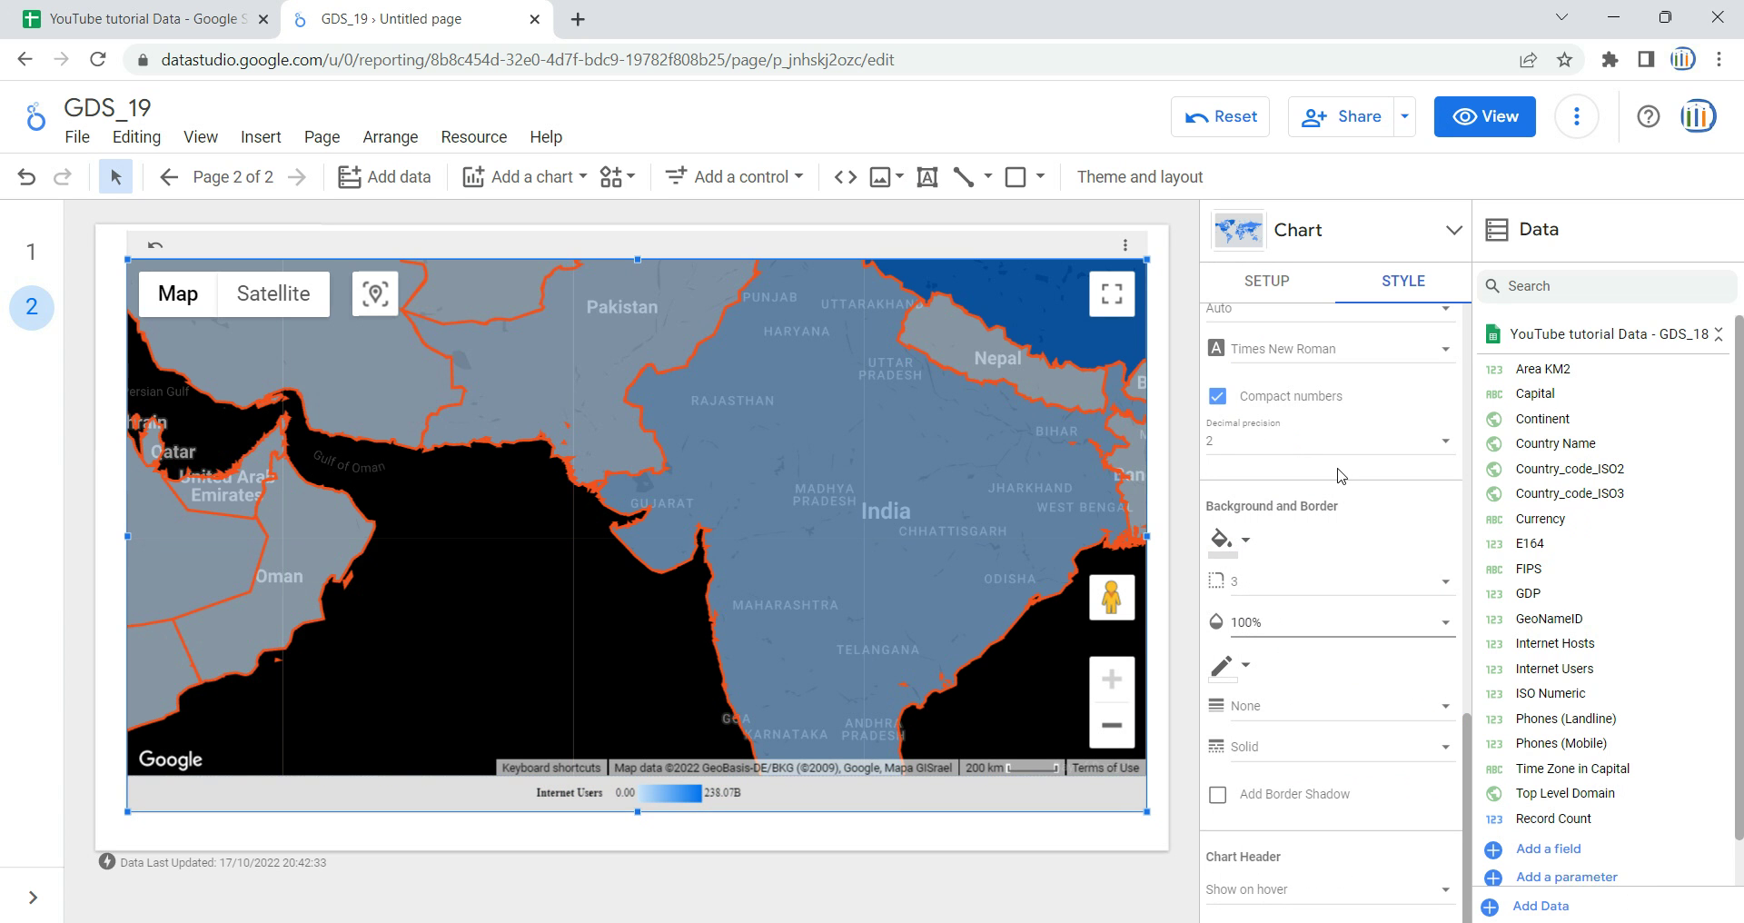
{"action": "scroll", "coordinate": [1351, 721], "scroll_direction": "down", "scroll_amount": 3}
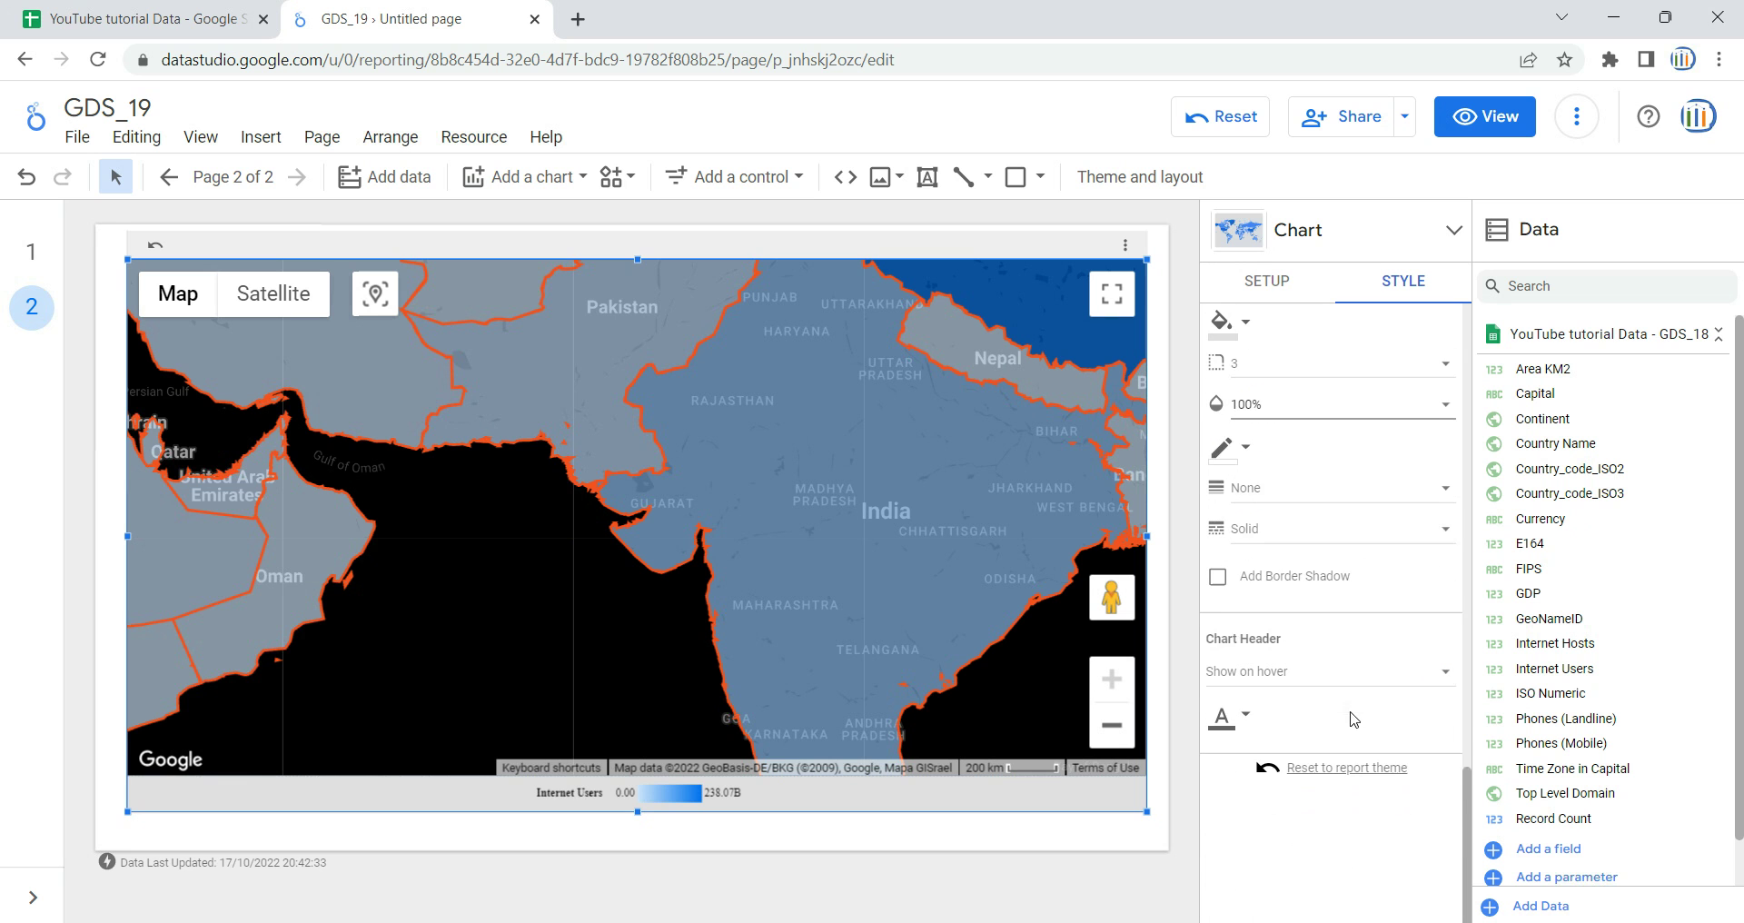
{"action": "left_click", "coordinate": [1248, 450]}
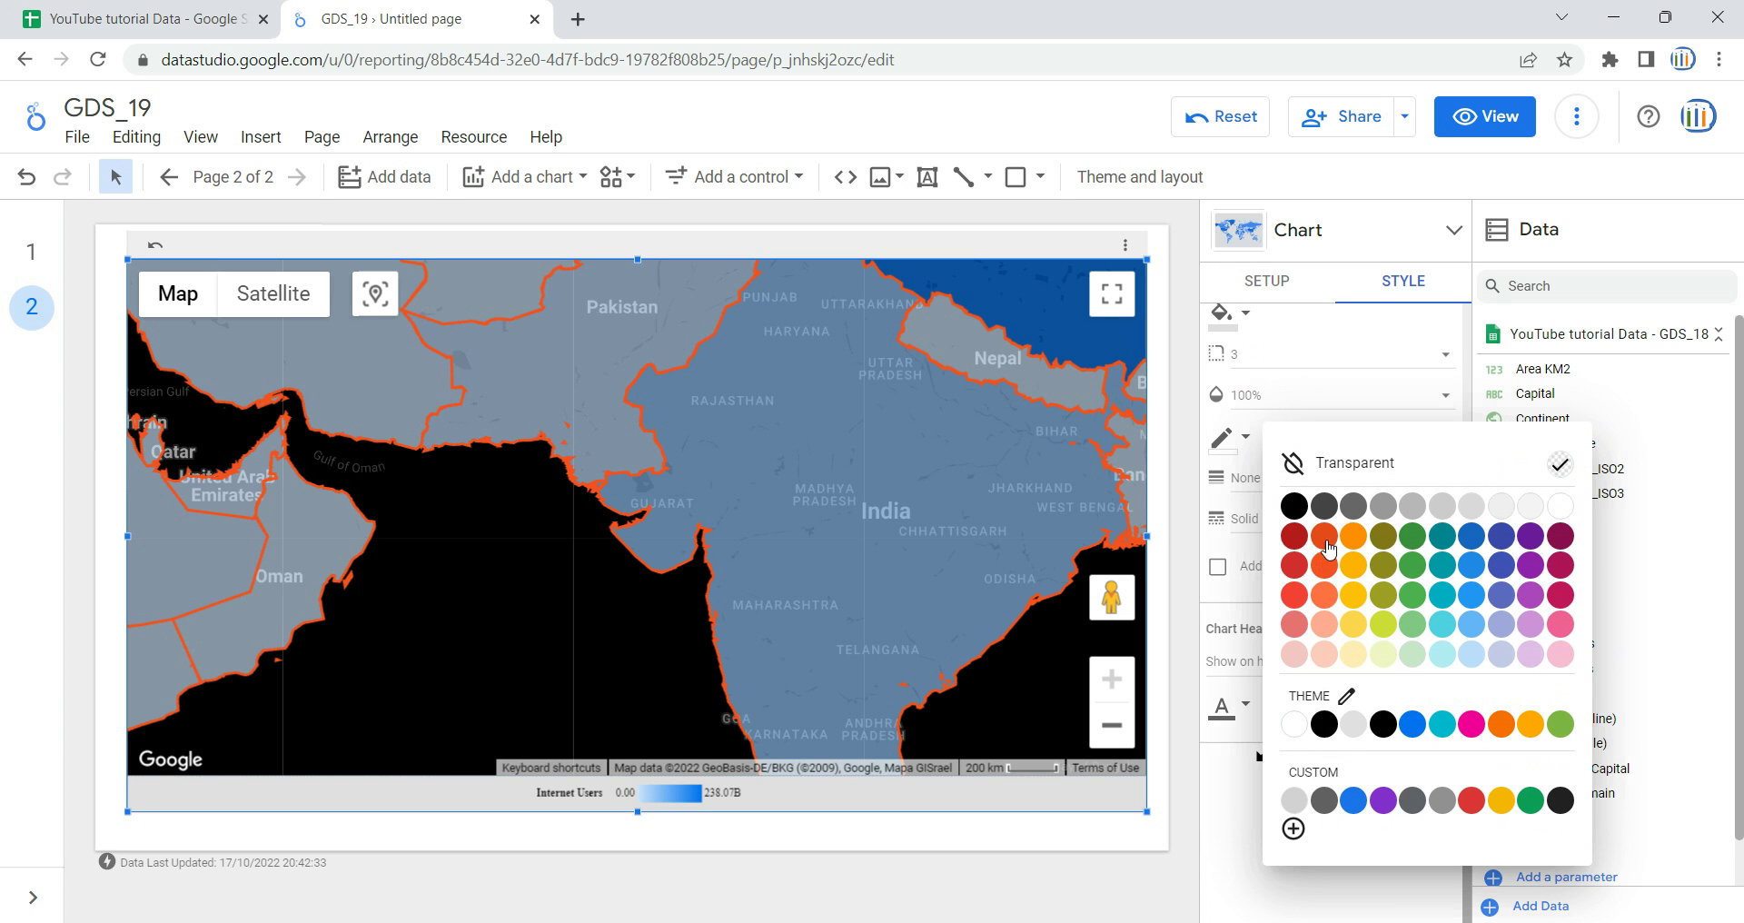
{"action": "left_click", "coordinate": [1226, 465]}
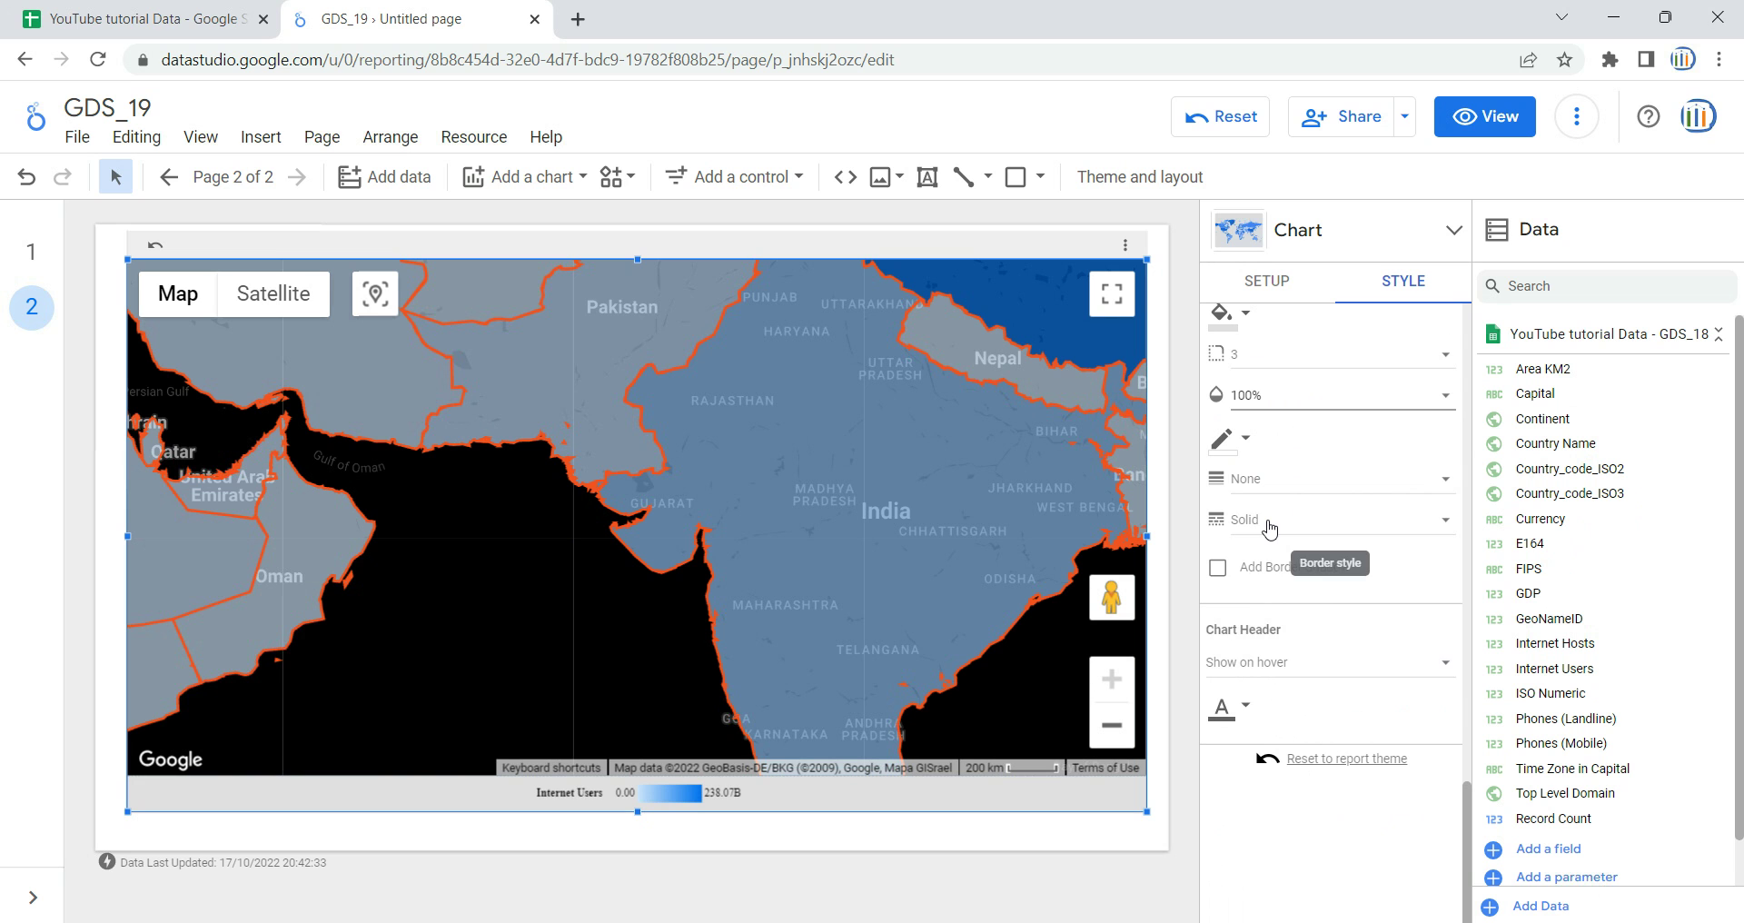
{"action": "left_click", "coordinate": [1269, 528]}
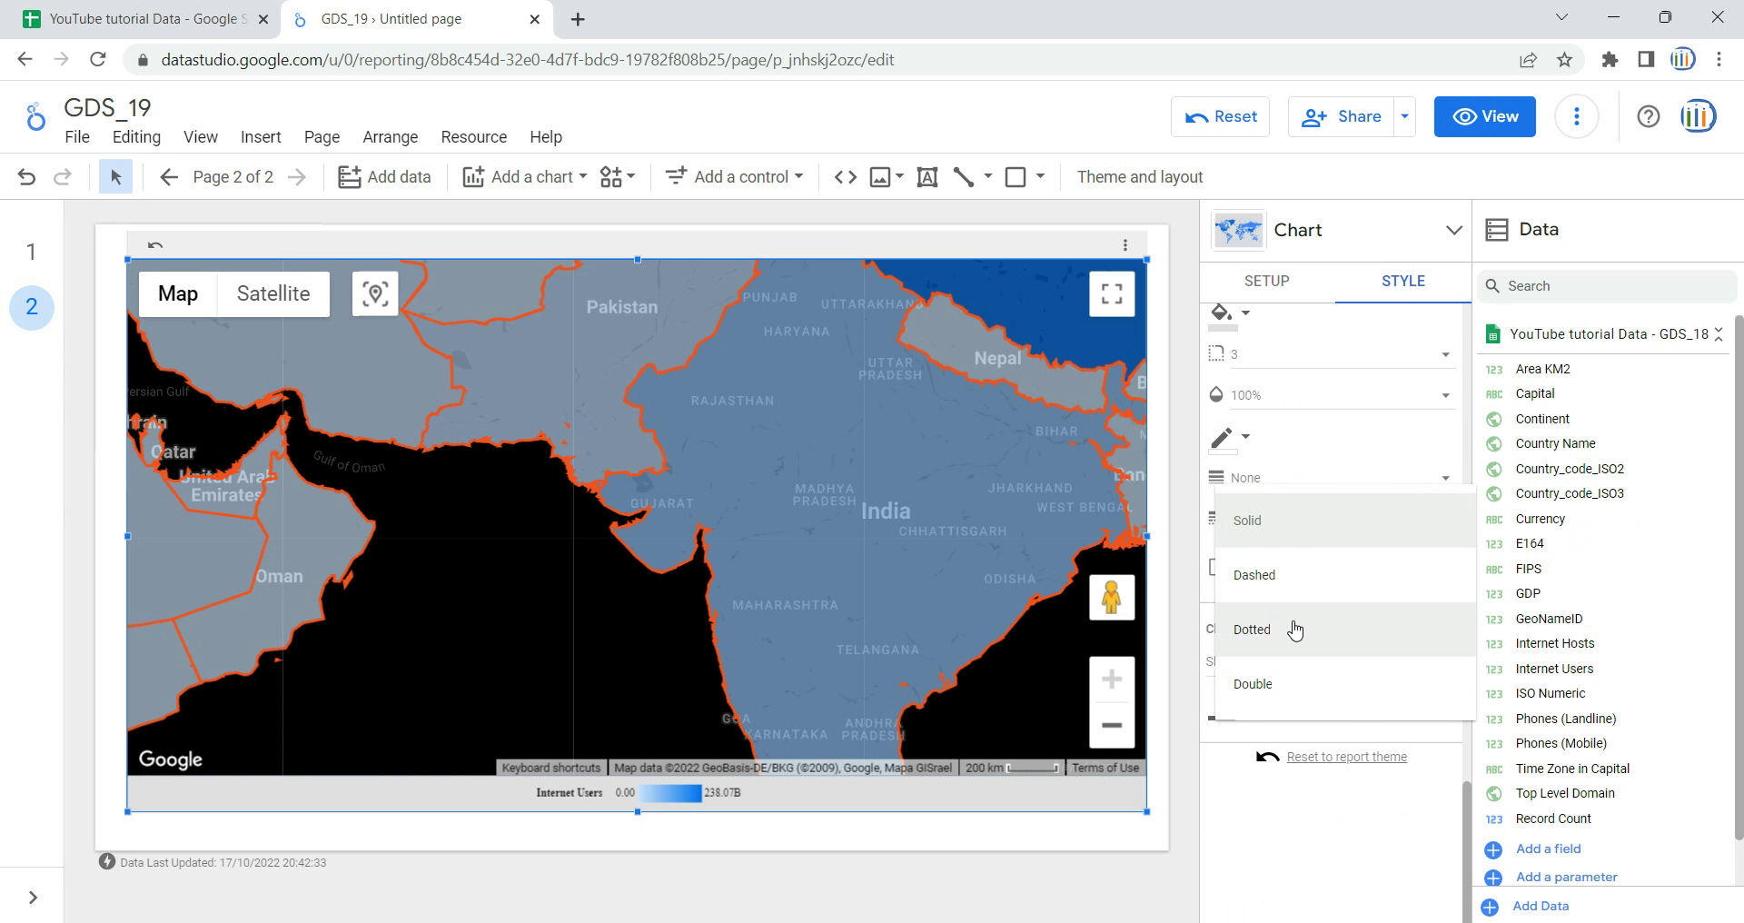
{"action": "left_click", "coordinate": [1190, 618]}
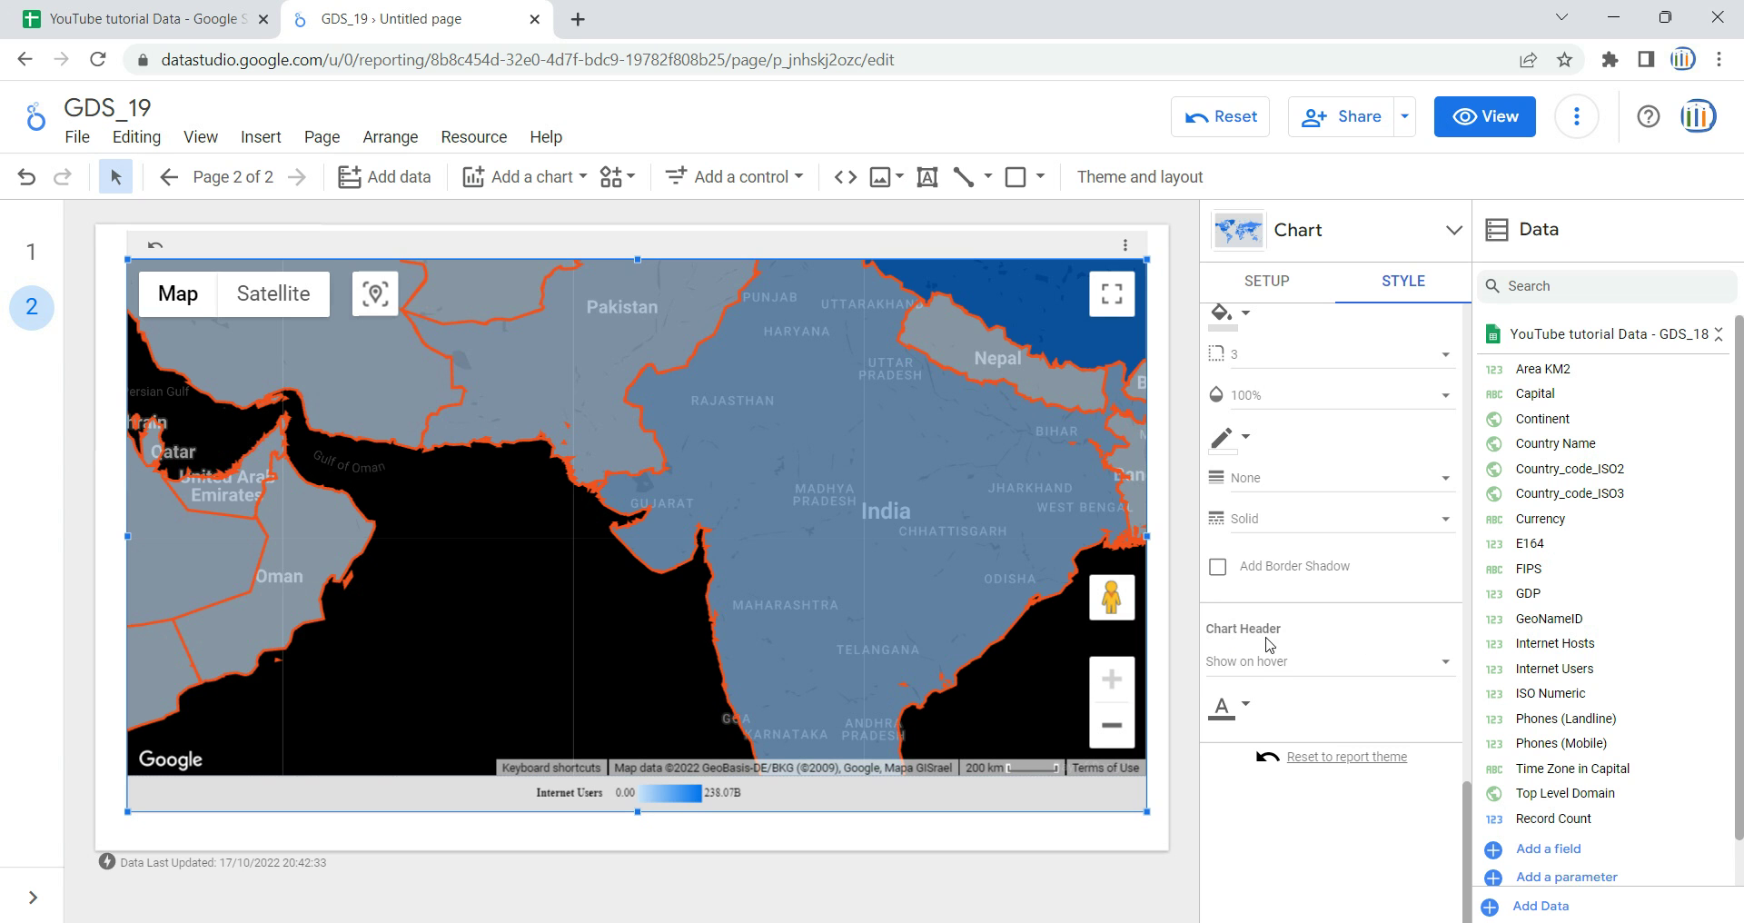
Set the chart header to Do not show and zoom the map out until all of Asia is in view
{"action": "left_click", "coordinate": [1271, 666]}
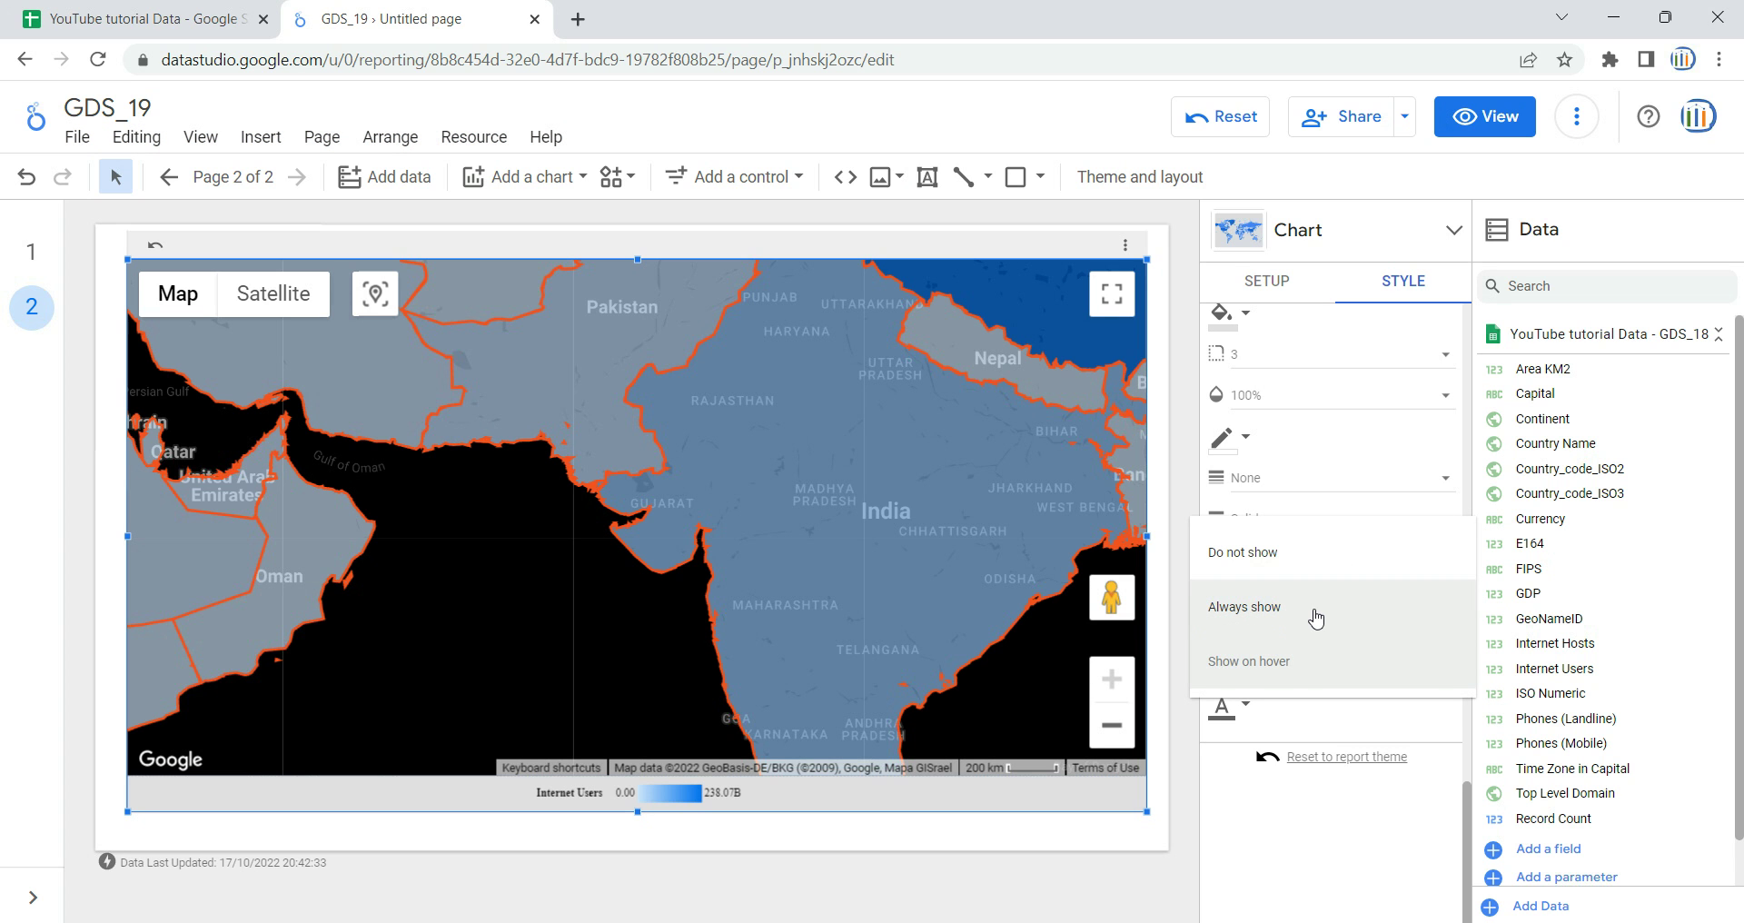
{"action": "left_click", "coordinate": [1236, 556]}
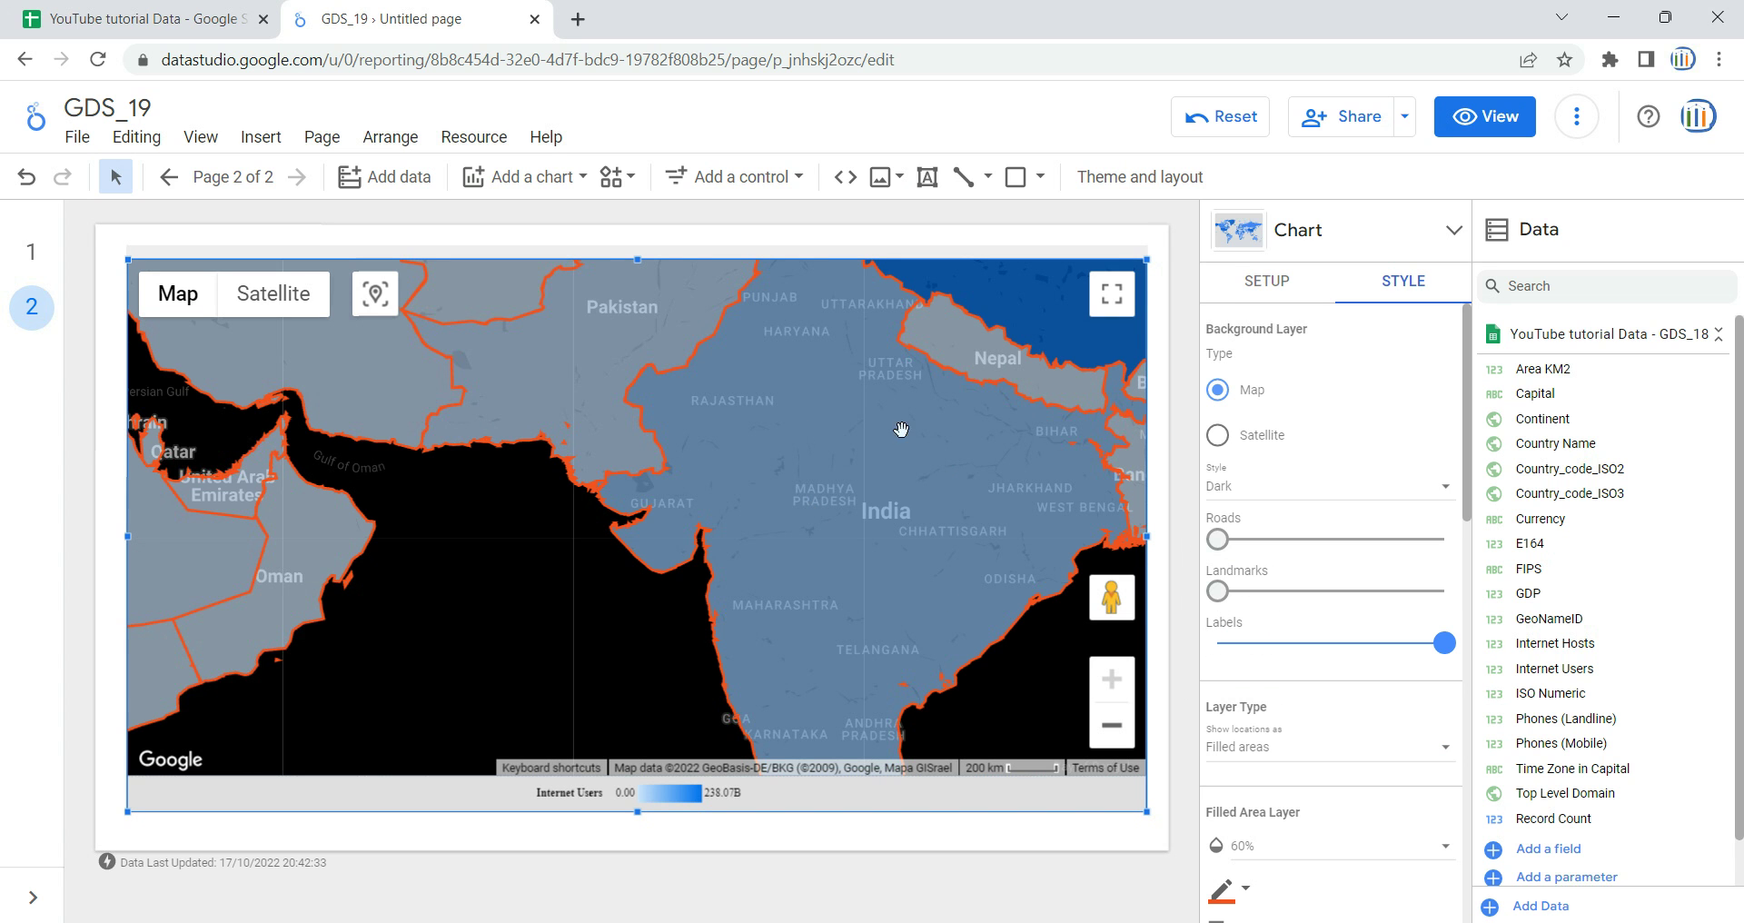
{"action": "left_click", "coordinate": [1113, 731]}
{"action": "left_click", "coordinate": [1118, 742]}
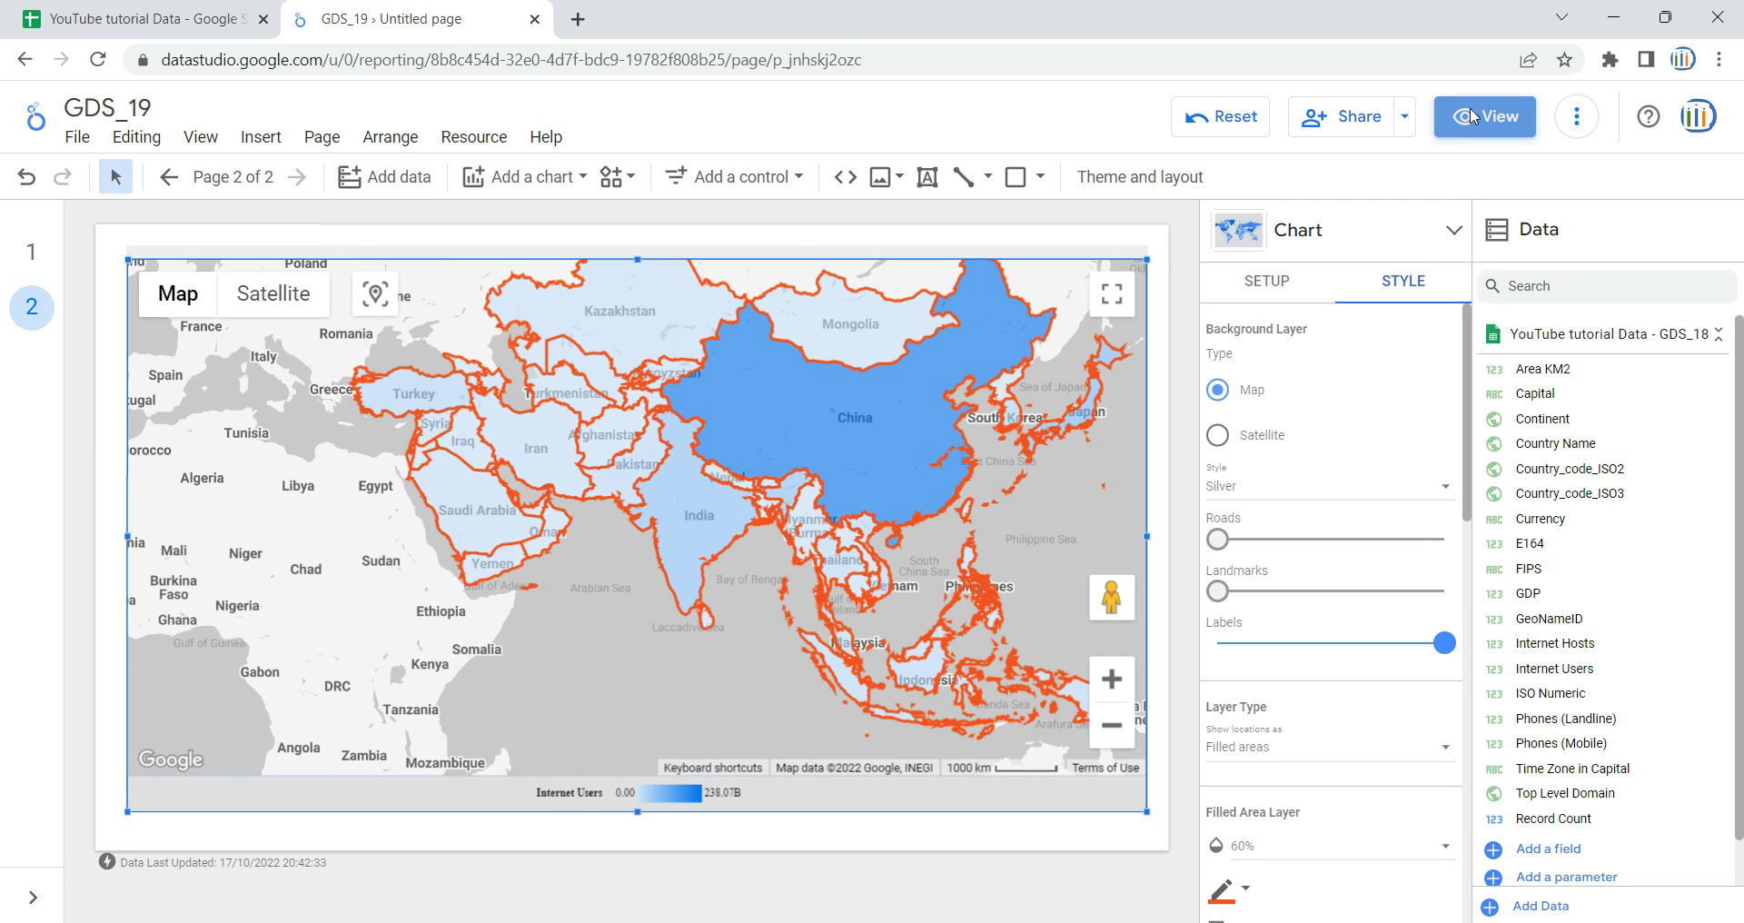
Preview the report in view mode, check the capital and Internet Users tooltips of Asian countries, and return to editing
{"action": "key", "text": "ctrl+shift+p"}
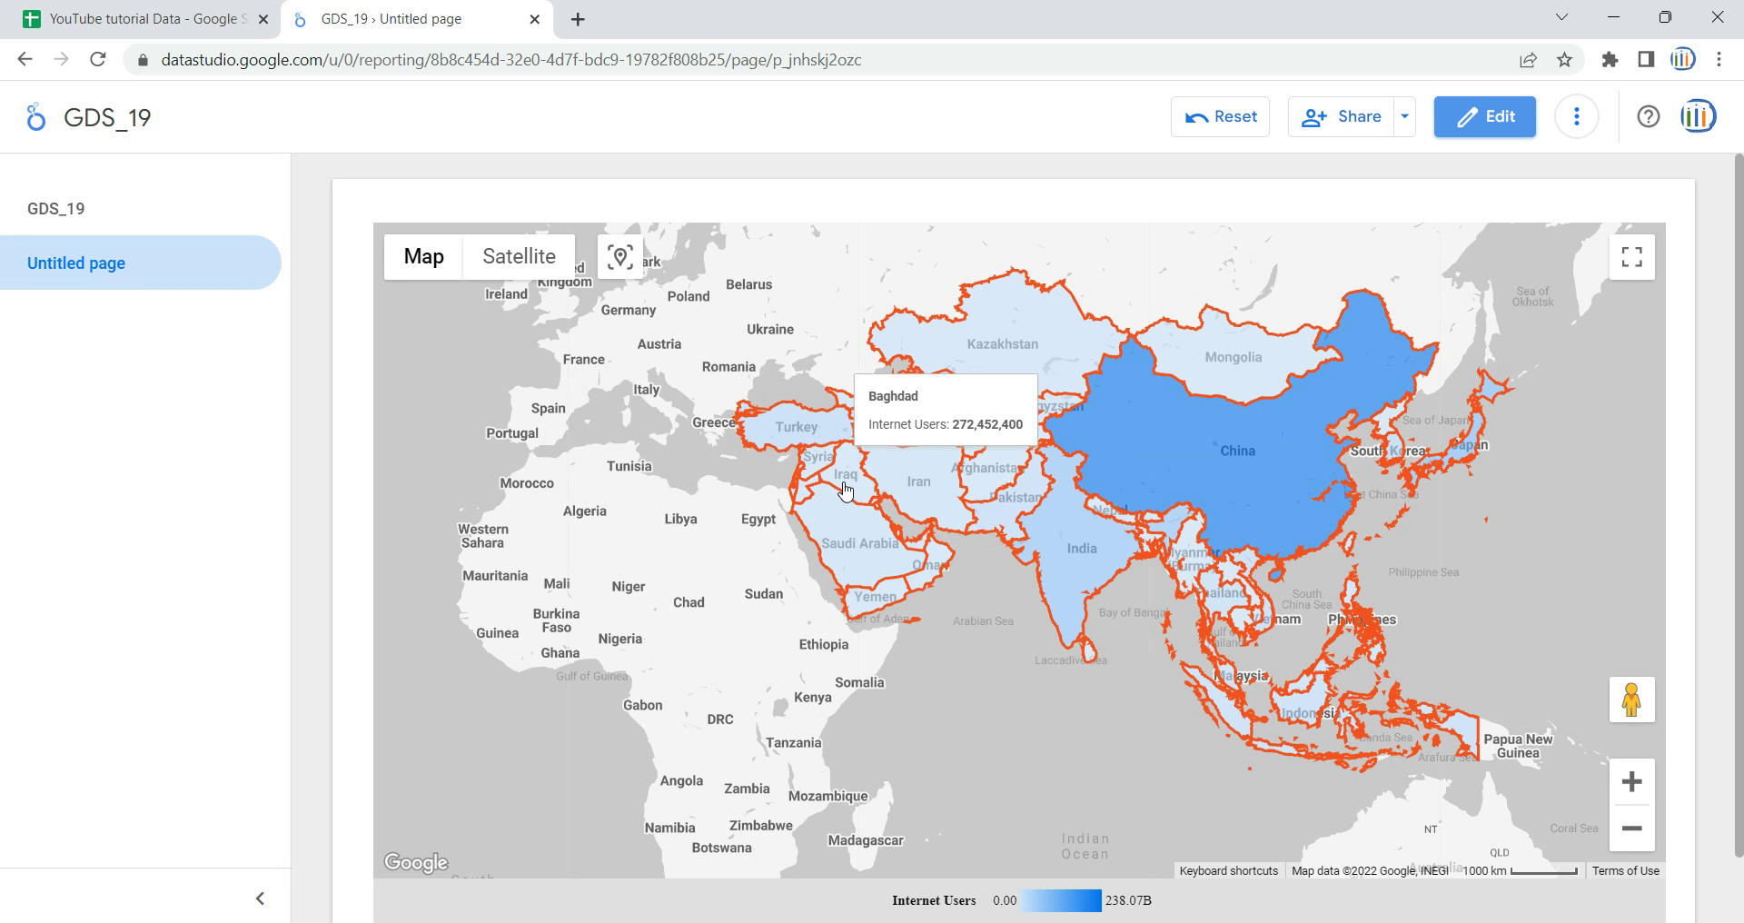
{"action": "mouse_move", "coordinate": [844, 505]}
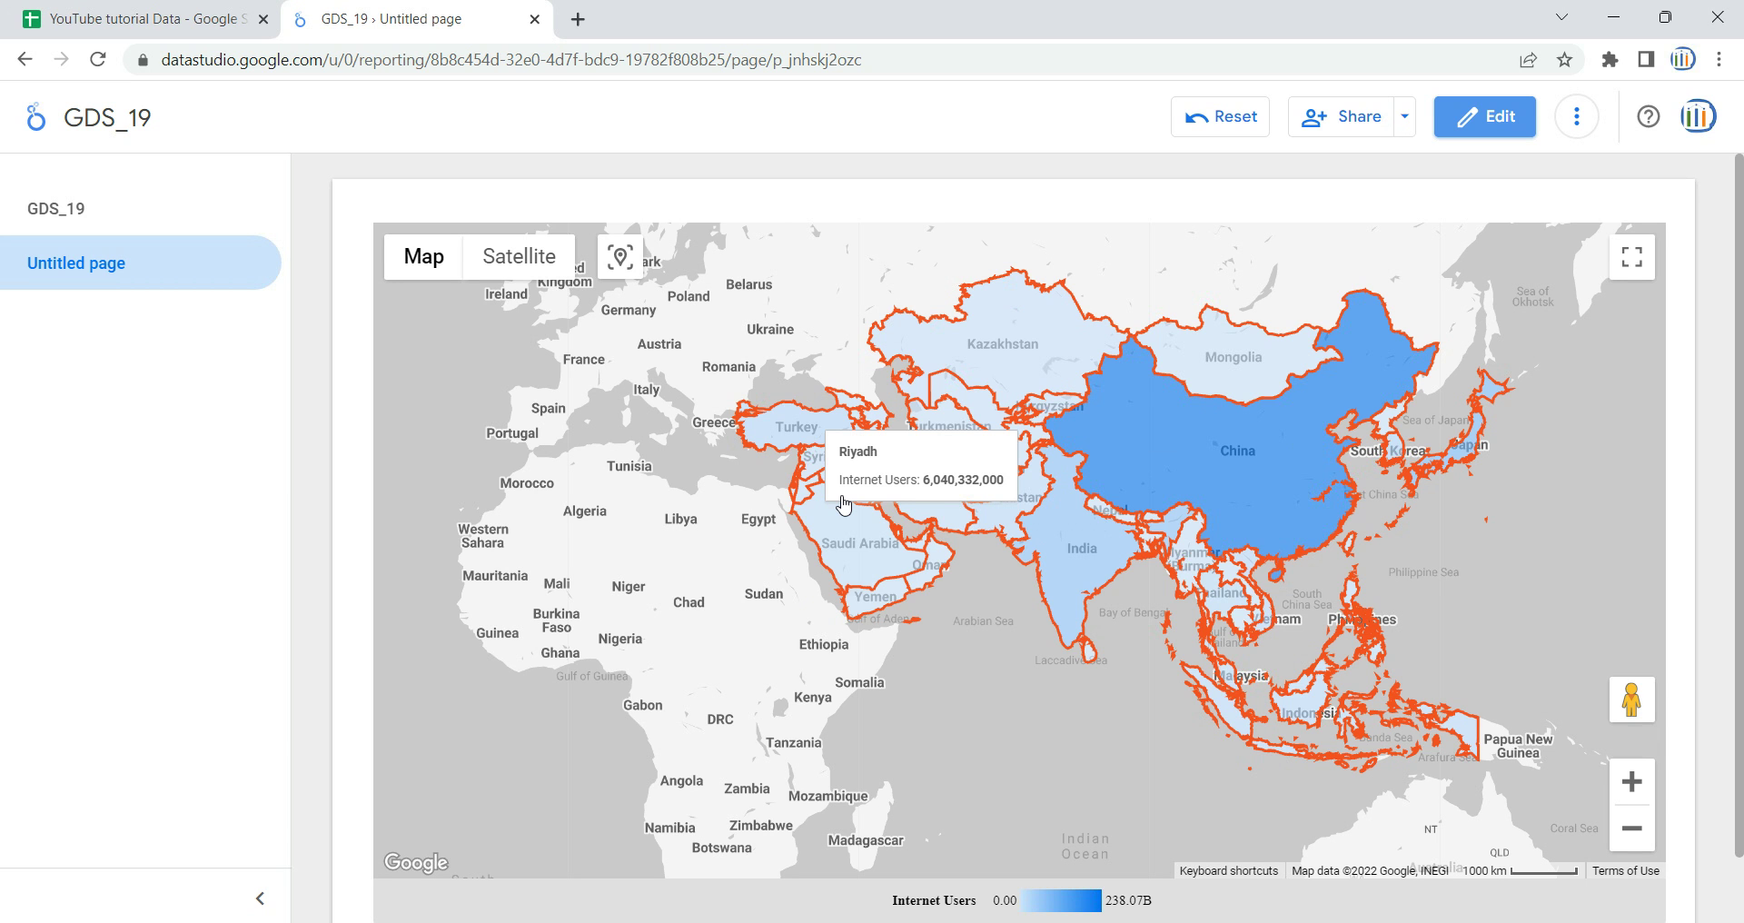
{"action": "left_click", "coordinate": [1505, 133]}
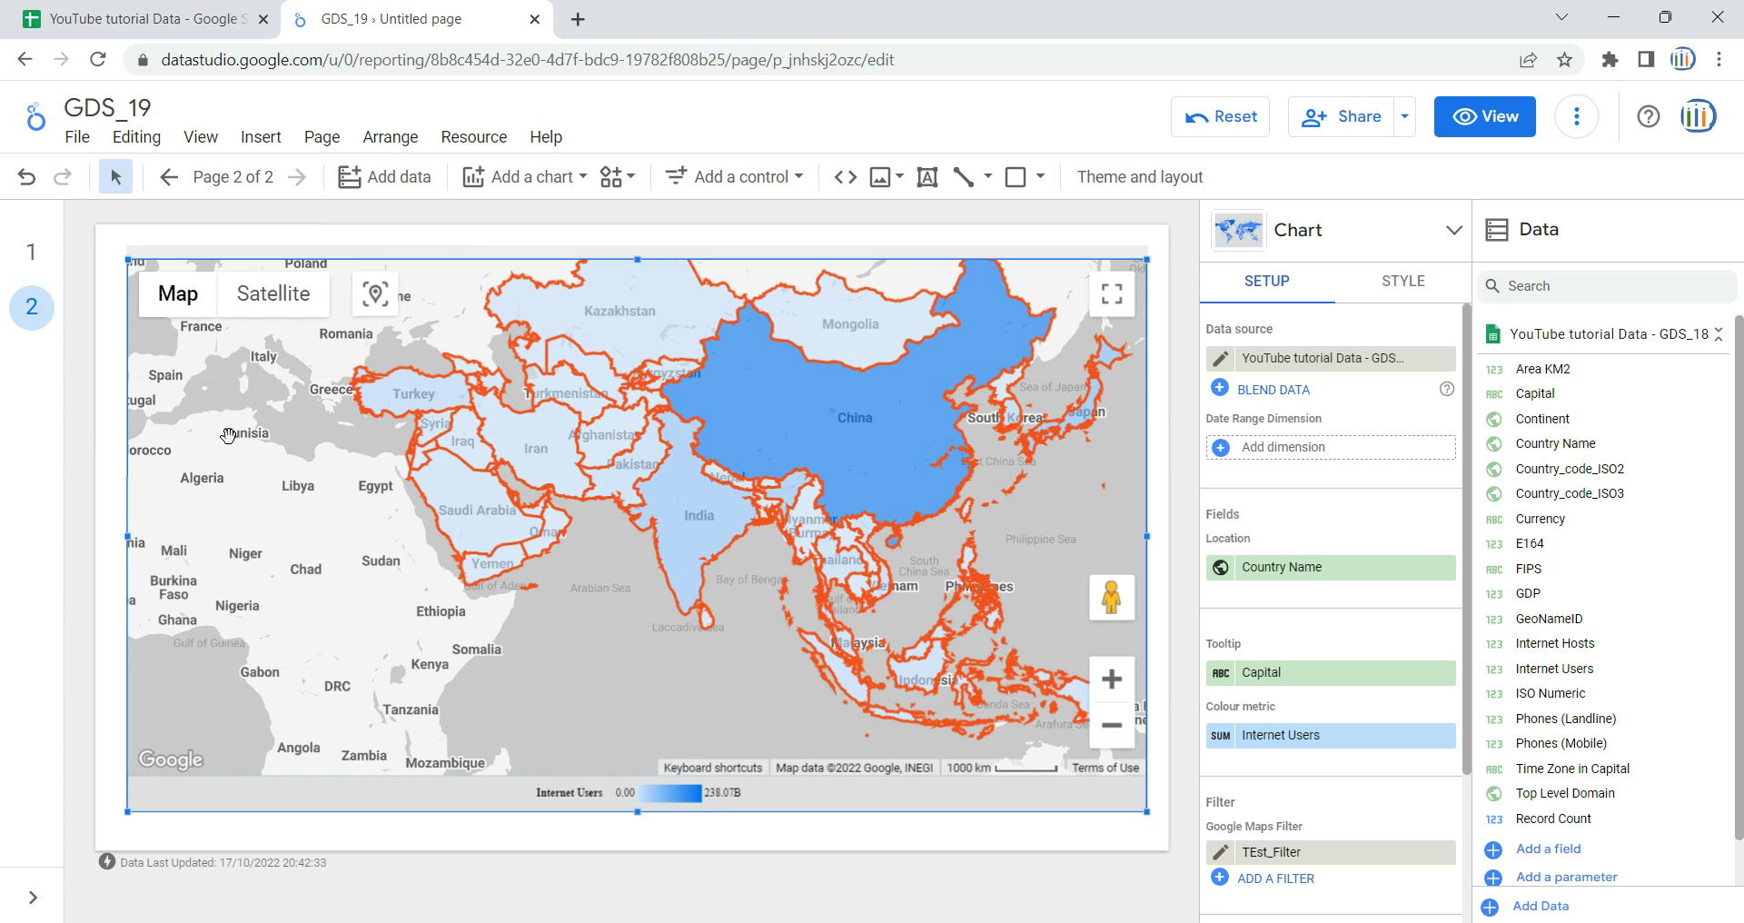
{"action": "mouse_move", "coordinate": [891, 442]}
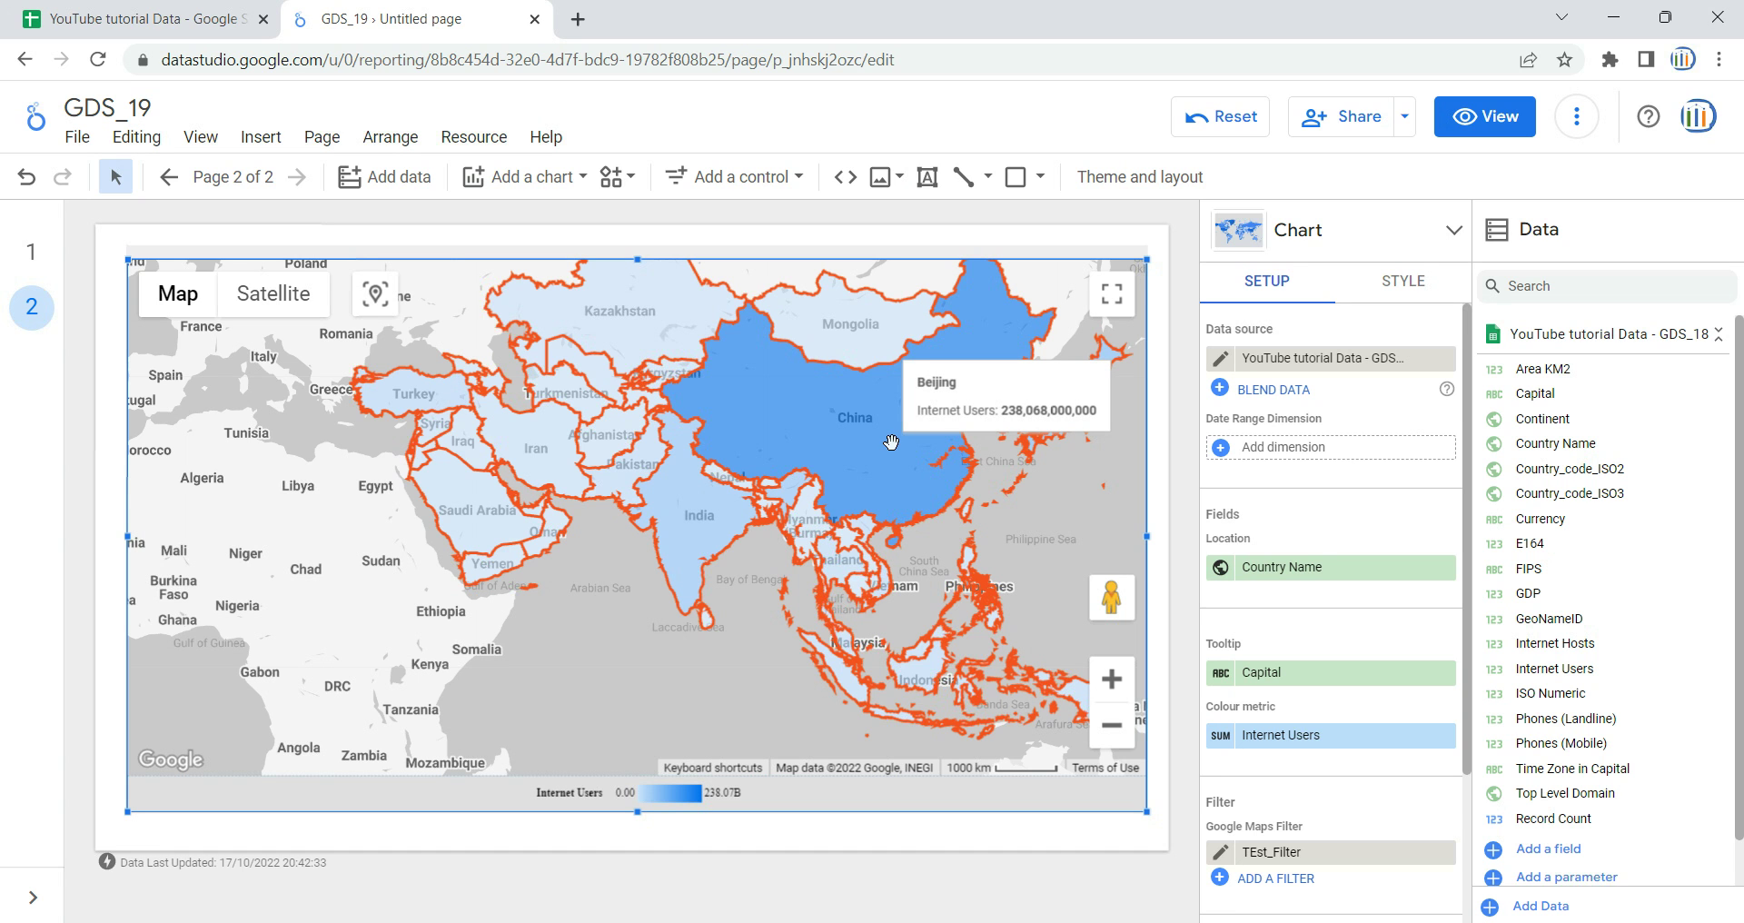